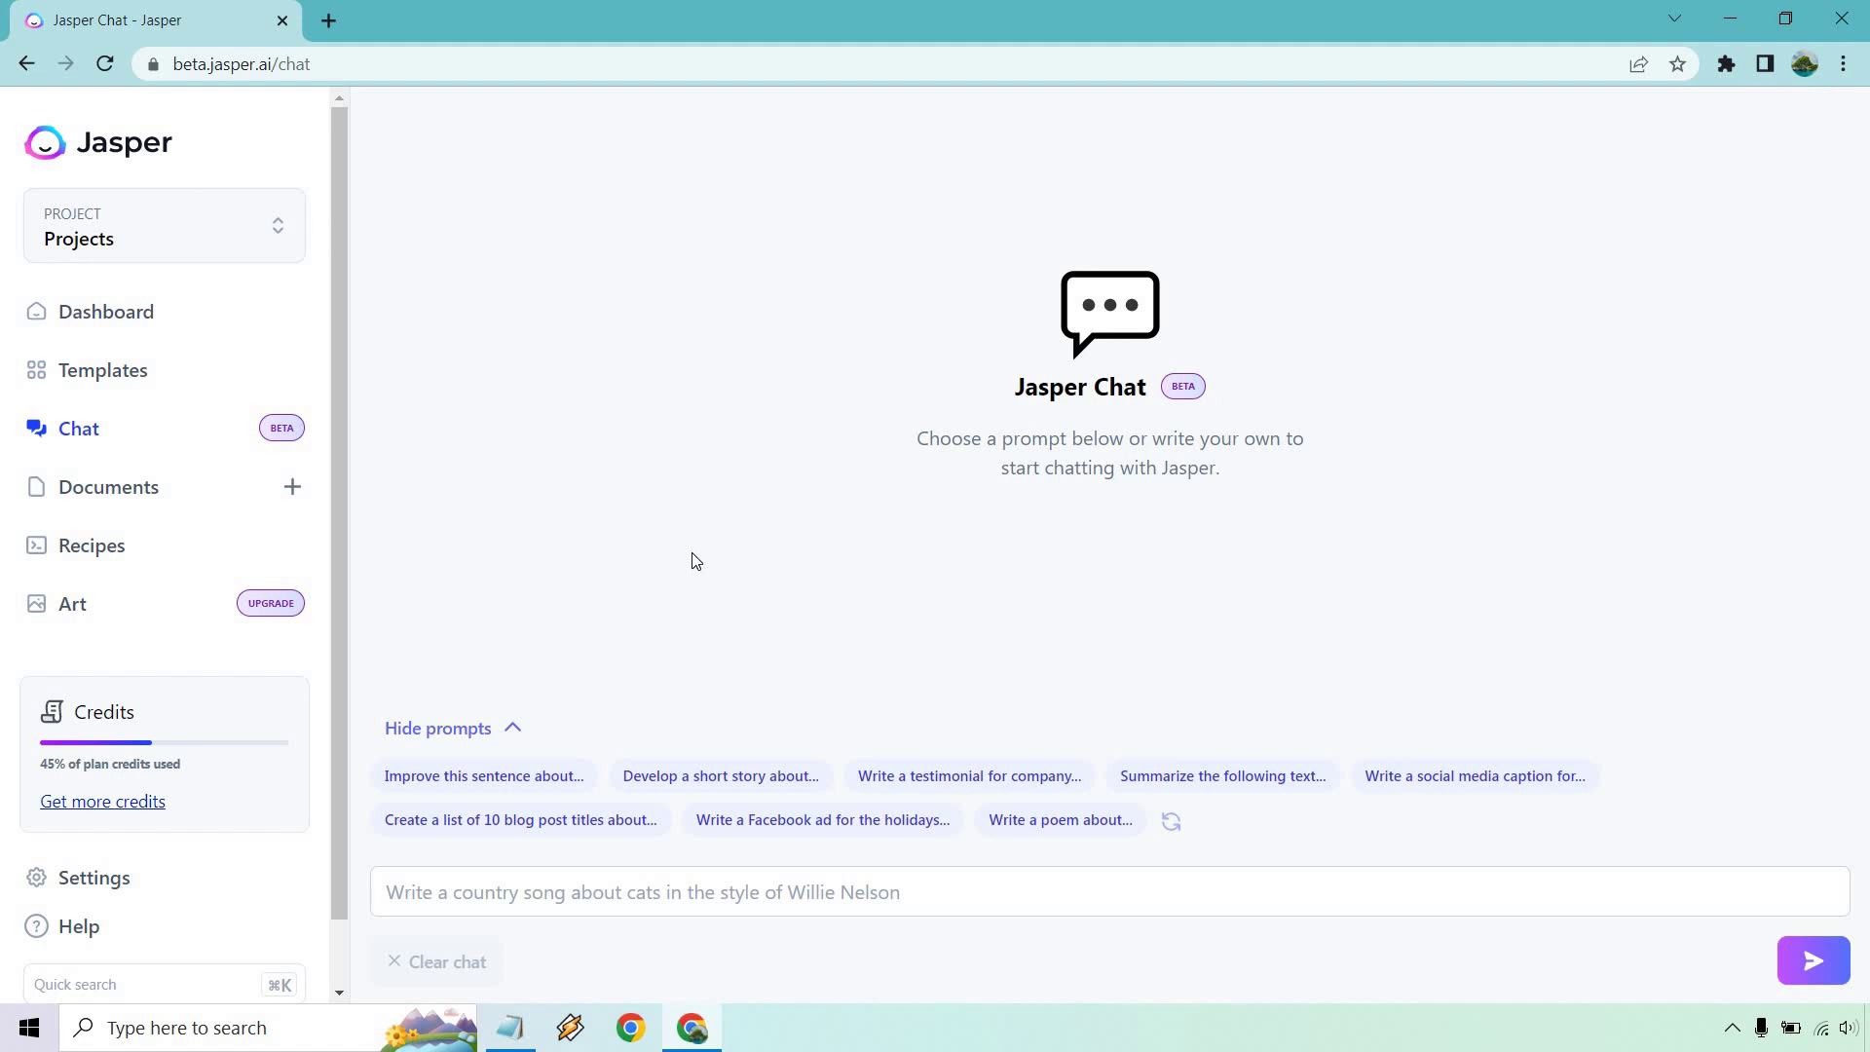
Step: Bring up the Notepad golf-article prompt notes and move the window beside Jasper Chat
{"action": "left_click", "coordinate": [509, 1027]}
{"action": "left_click_drag", "start_coordinate": [1180, 170], "coordinate": [1156, 164]}
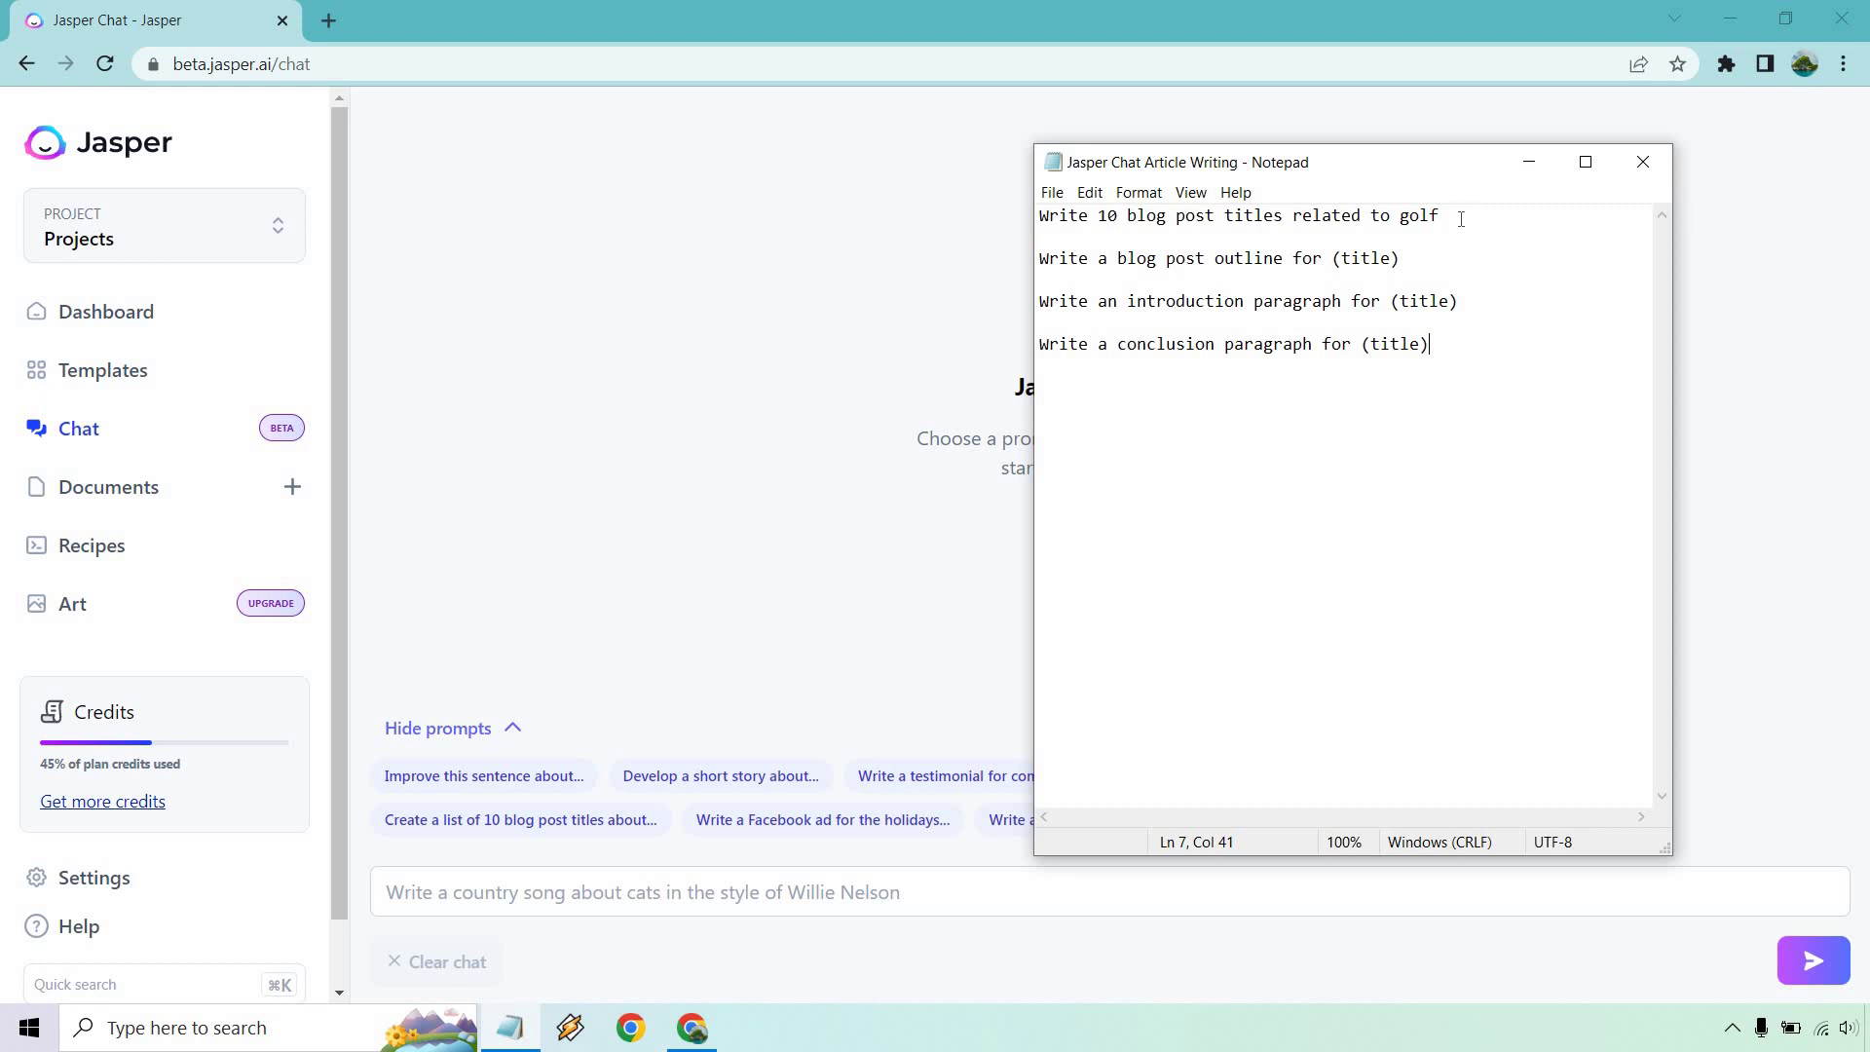
Step: Select the 'Write 10 blog post titles related to golf' prompt in Notepad
{"action": "left_click_drag", "start_coordinate": [1405, 216], "coordinate": [1043, 219]}
{"action": "key", "text": "ctrl+c"}
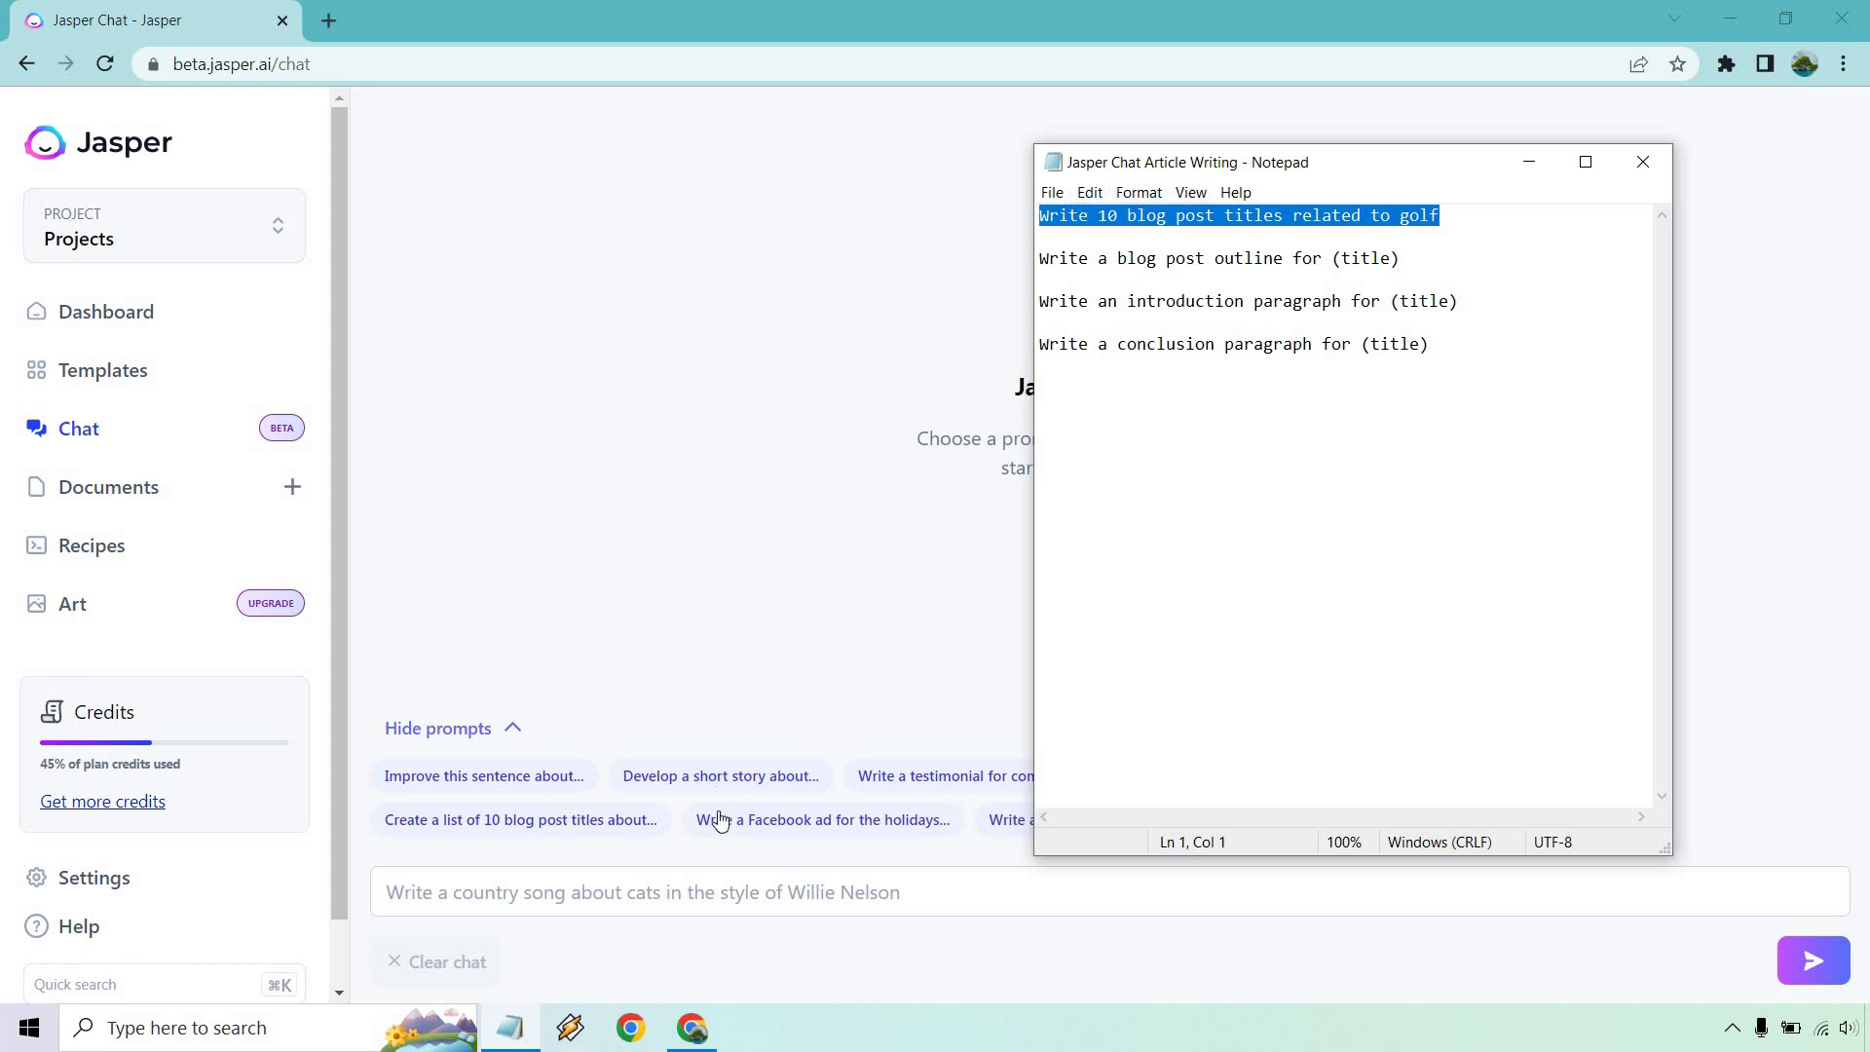
Step: Paste the golf blog titles prompt into Jasper Chat and send it
{"action": "left_click", "coordinate": [718, 869]}
{"action": "key", "text": "ctrl+v"}
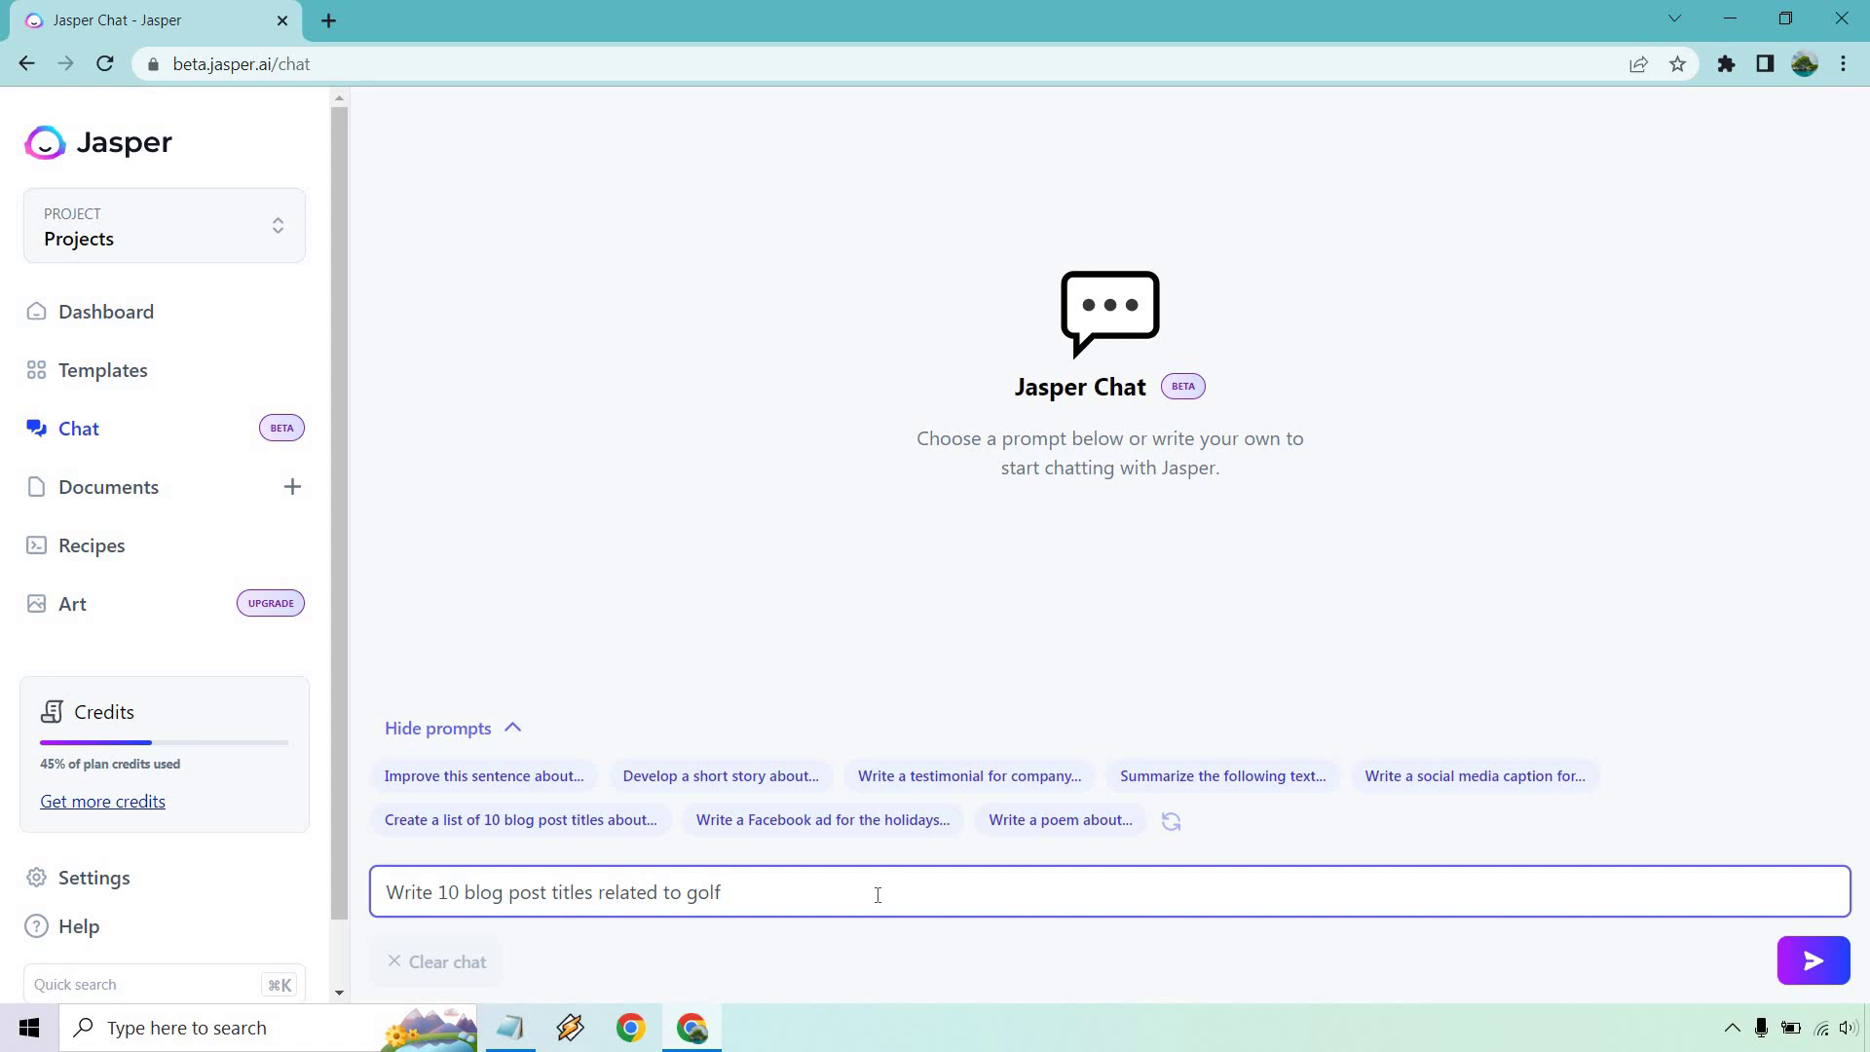
{"action": "key", "text": "Return"}
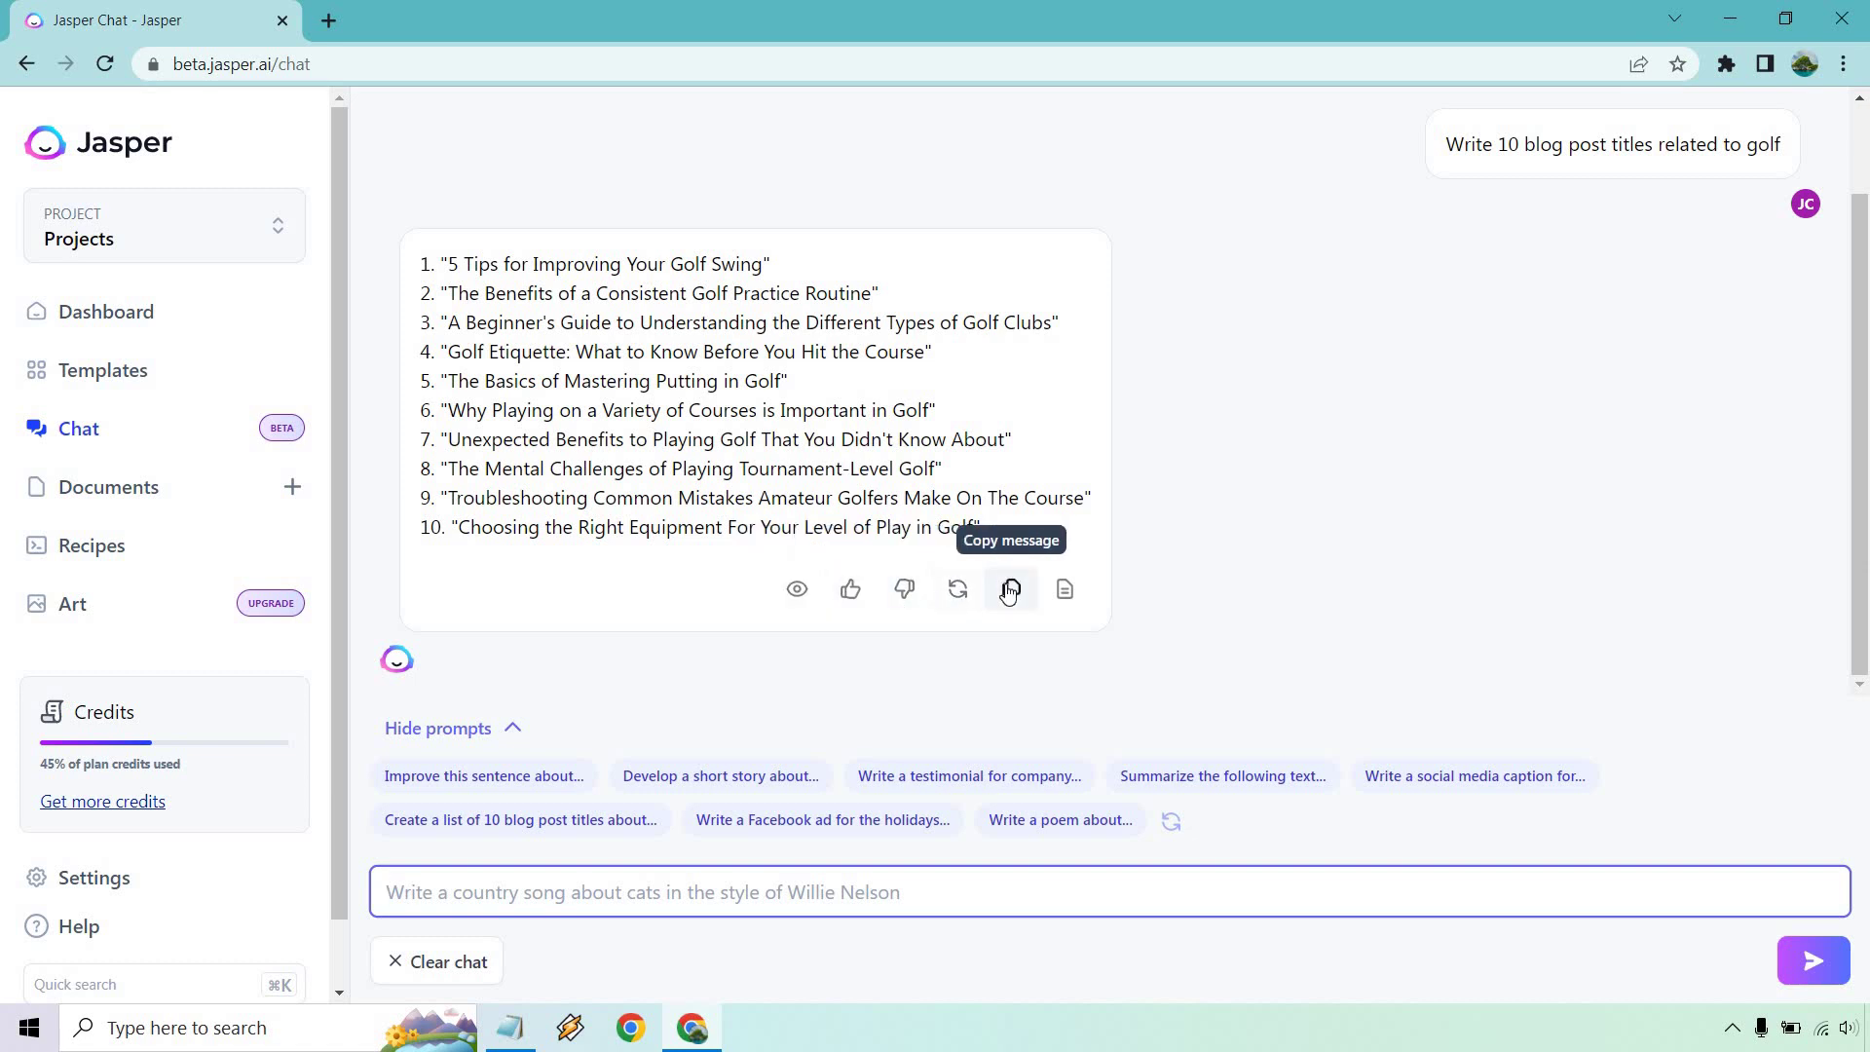
Step: Open the ten chat titles in a new document, then delete them all
{"action": "left_click", "coordinate": [1065, 590]}
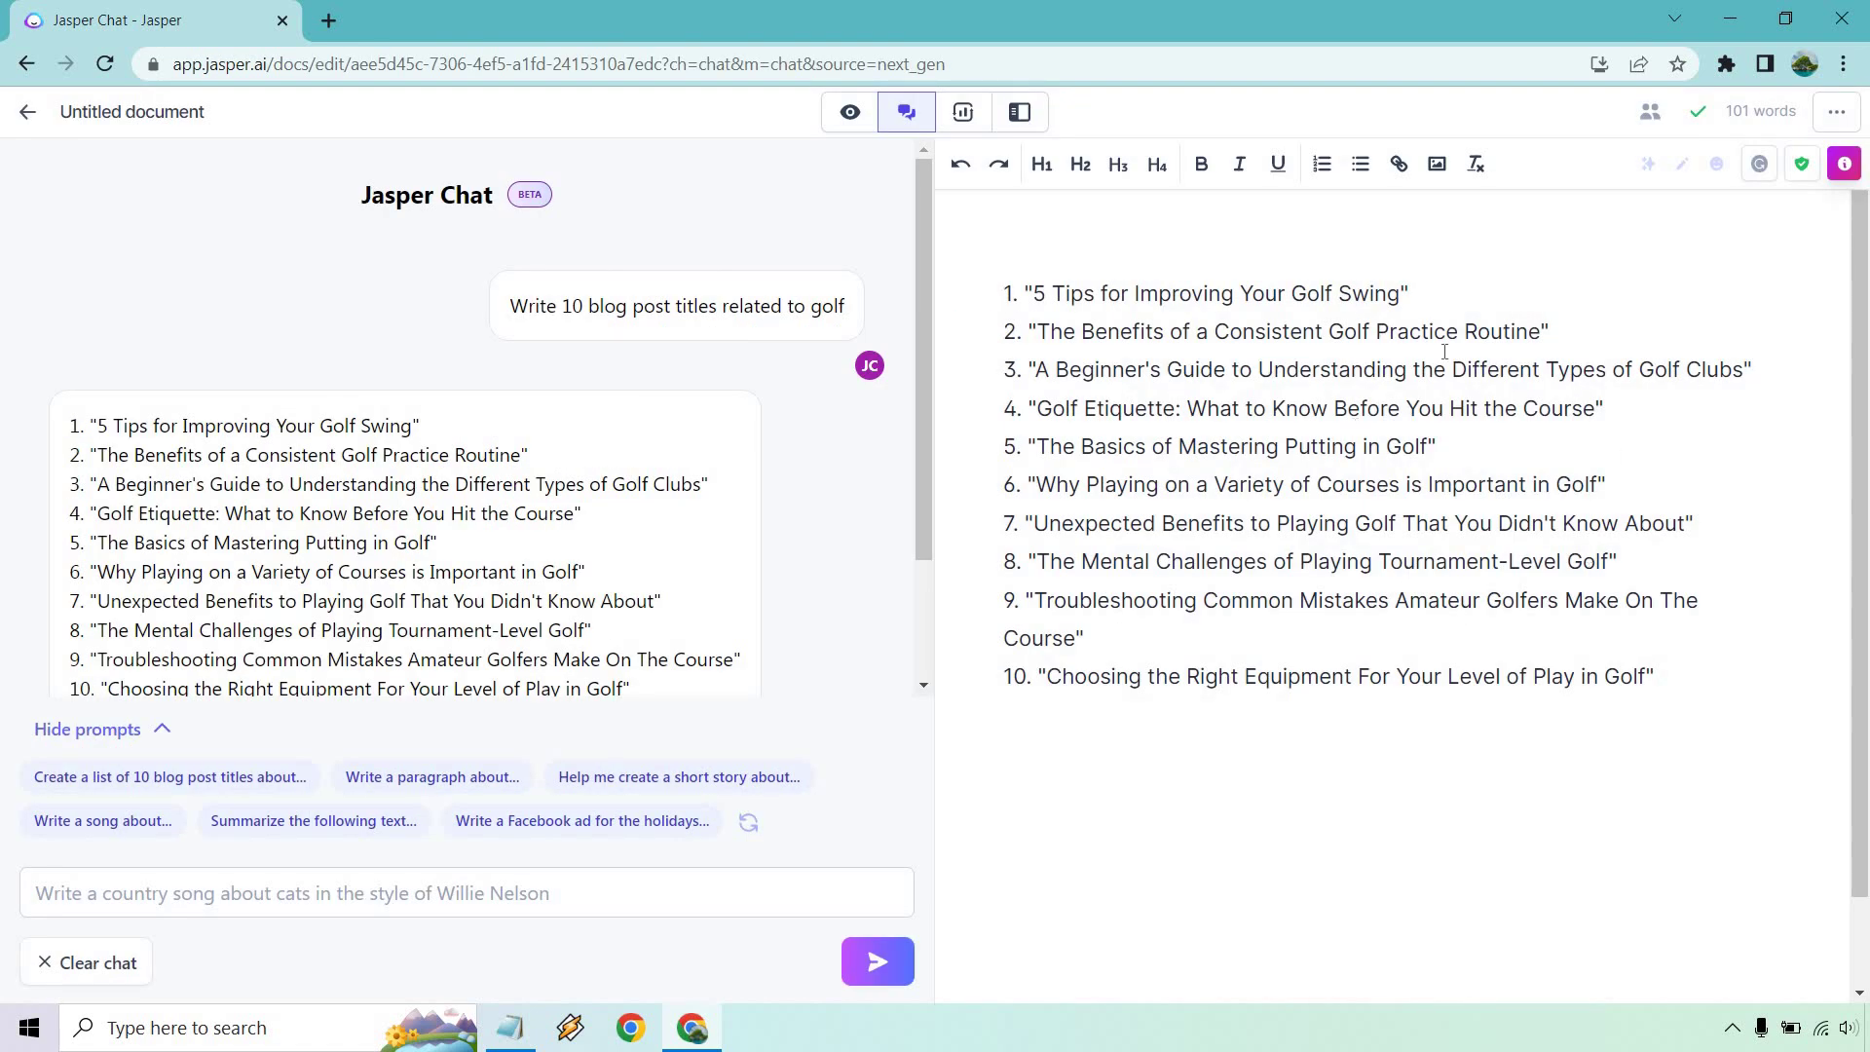
{"action": "left_click_drag", "start_coordinate": [1683, 699], "coordinate": [979, 275]}
{"action": "key", "text": "BackSpace"}
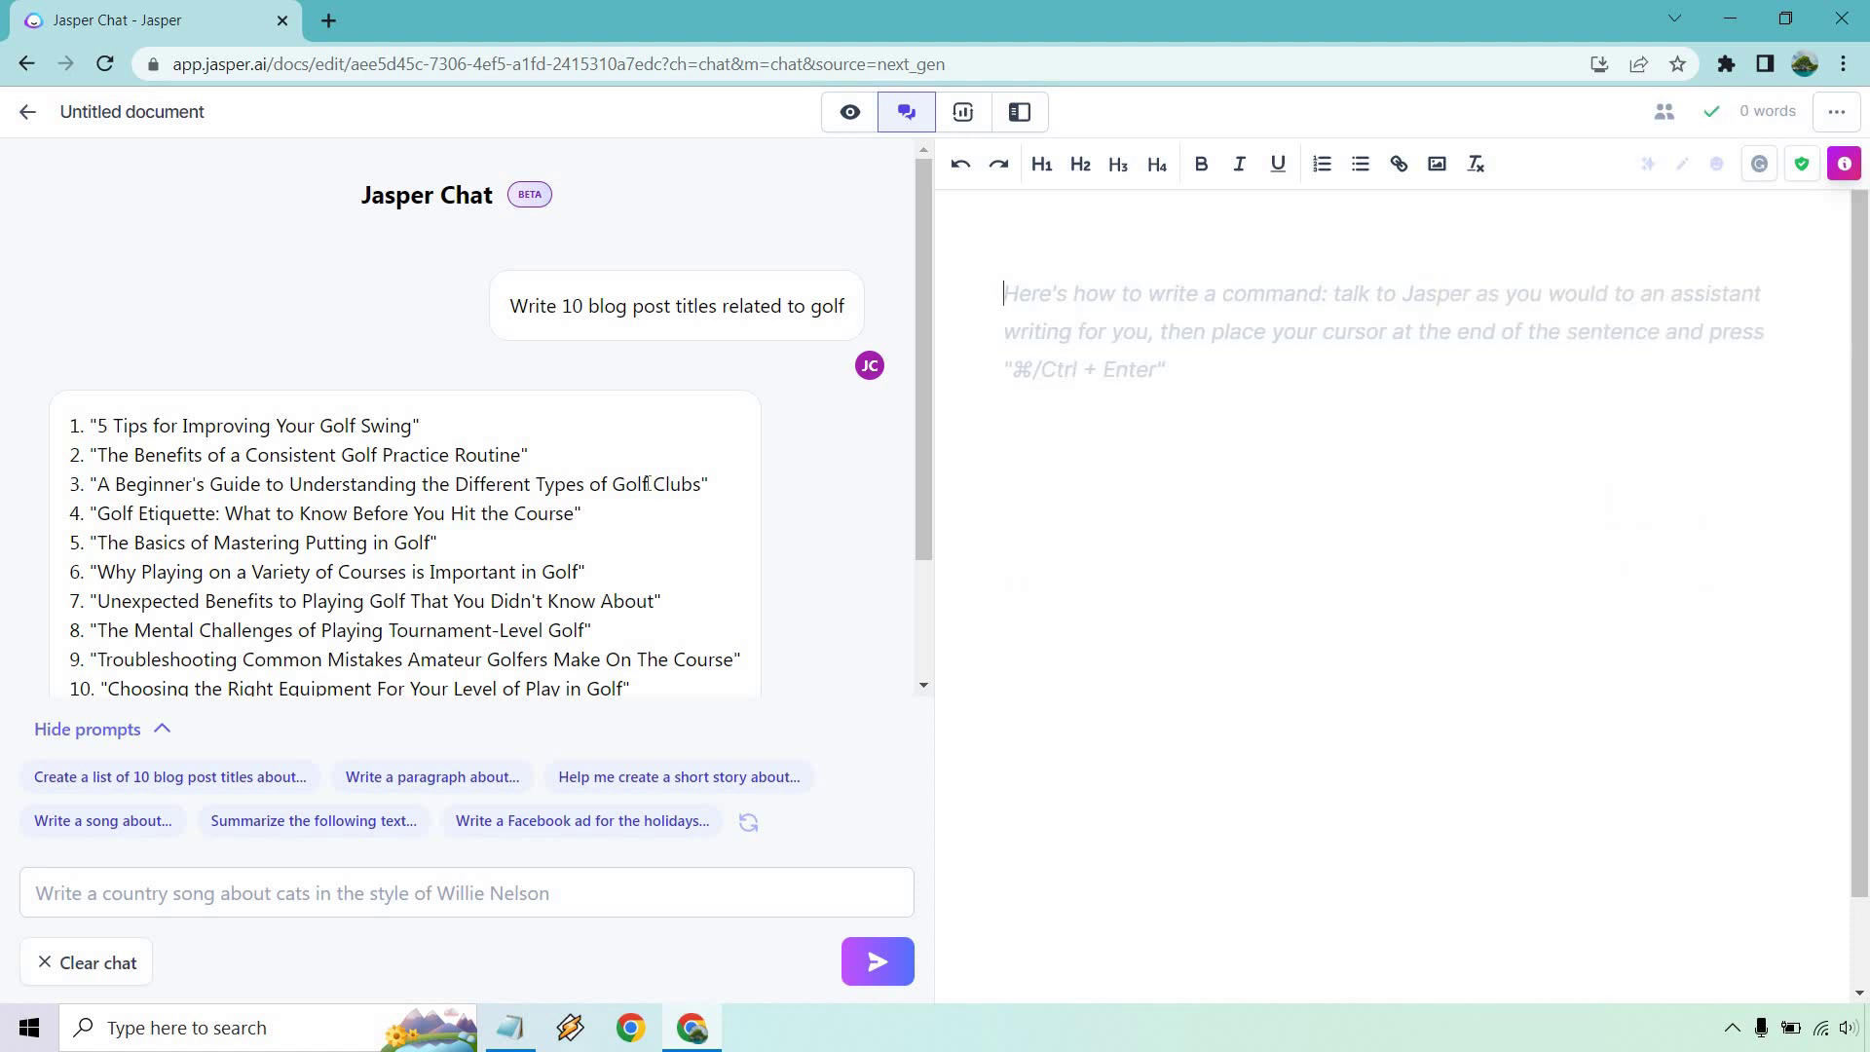
Step: Regenerate the titles and keep only 'The Fundamentals of Golf: A Beginner's Guide', unnumbered
{"action": "scroll", "coordinate": [633, 574], "scroll_direction": "down", "scroll_amount": 2}
{"action": "left_click", "coordinate": [610, 629]}
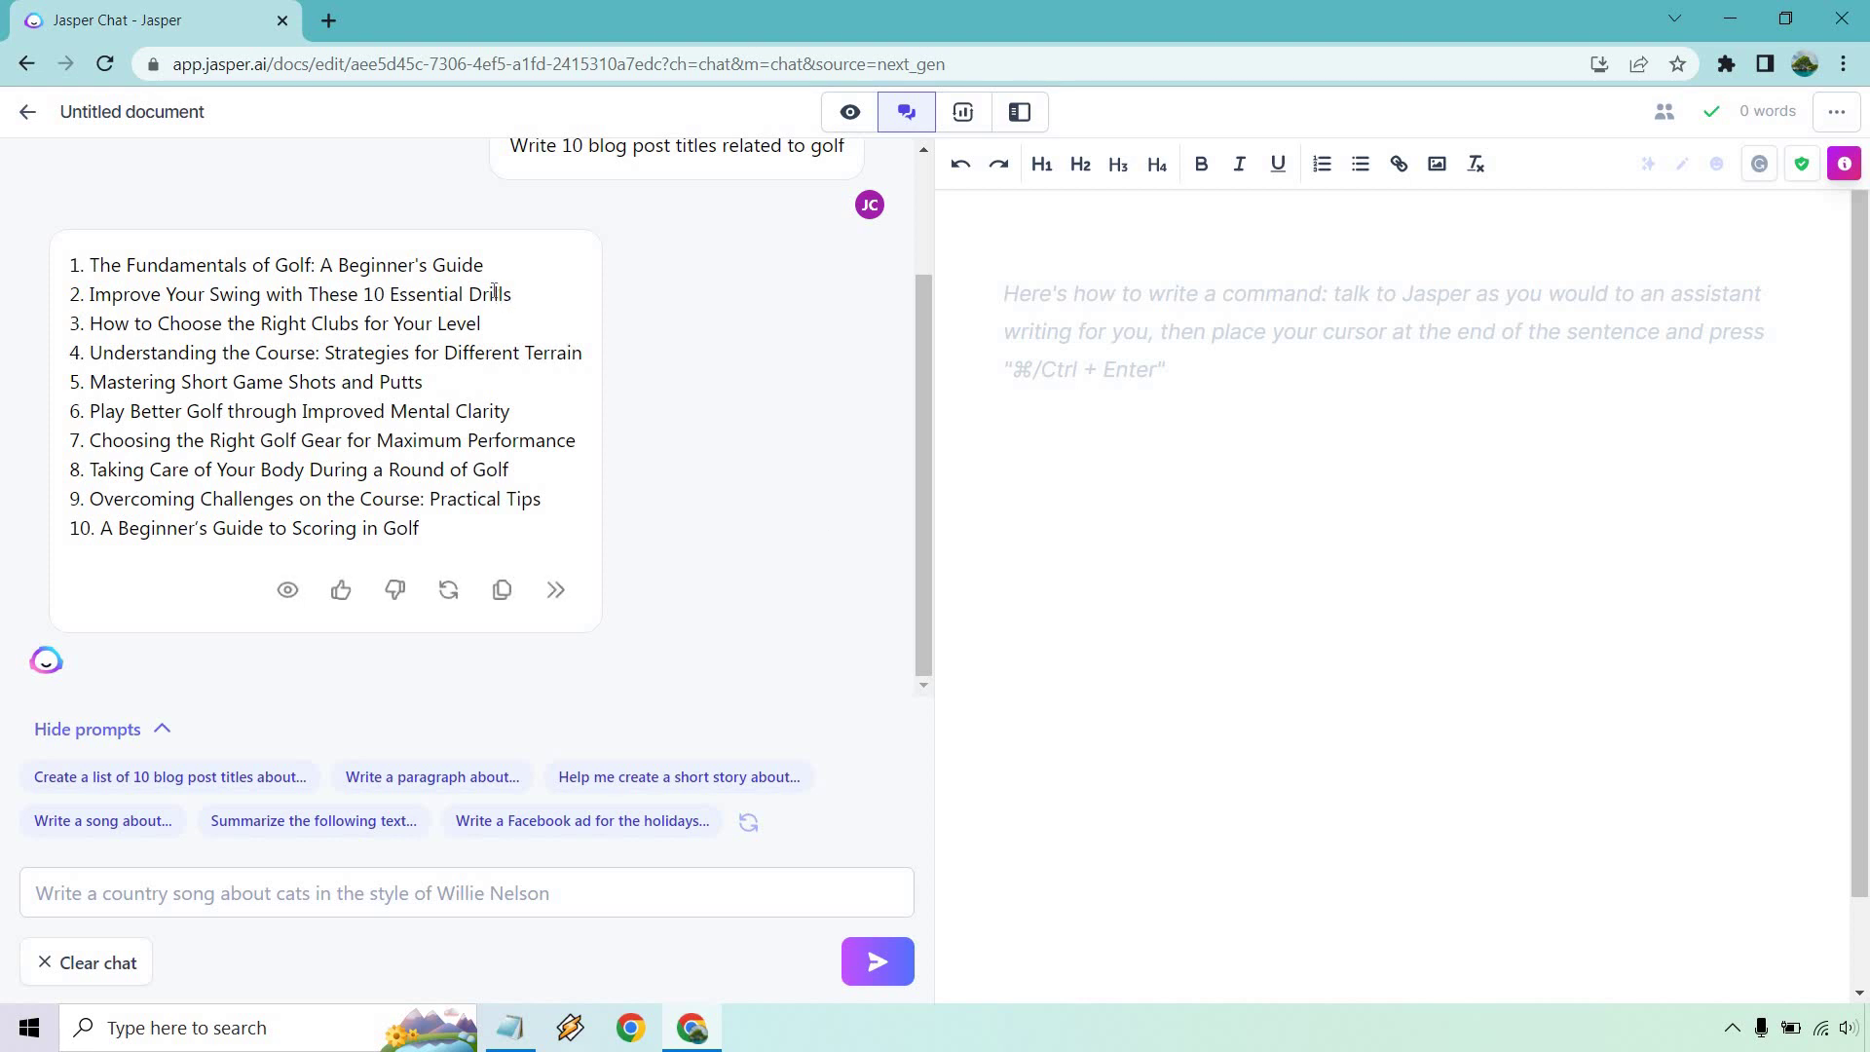
{"action": "left_click", "coordinate": [555, 590]}
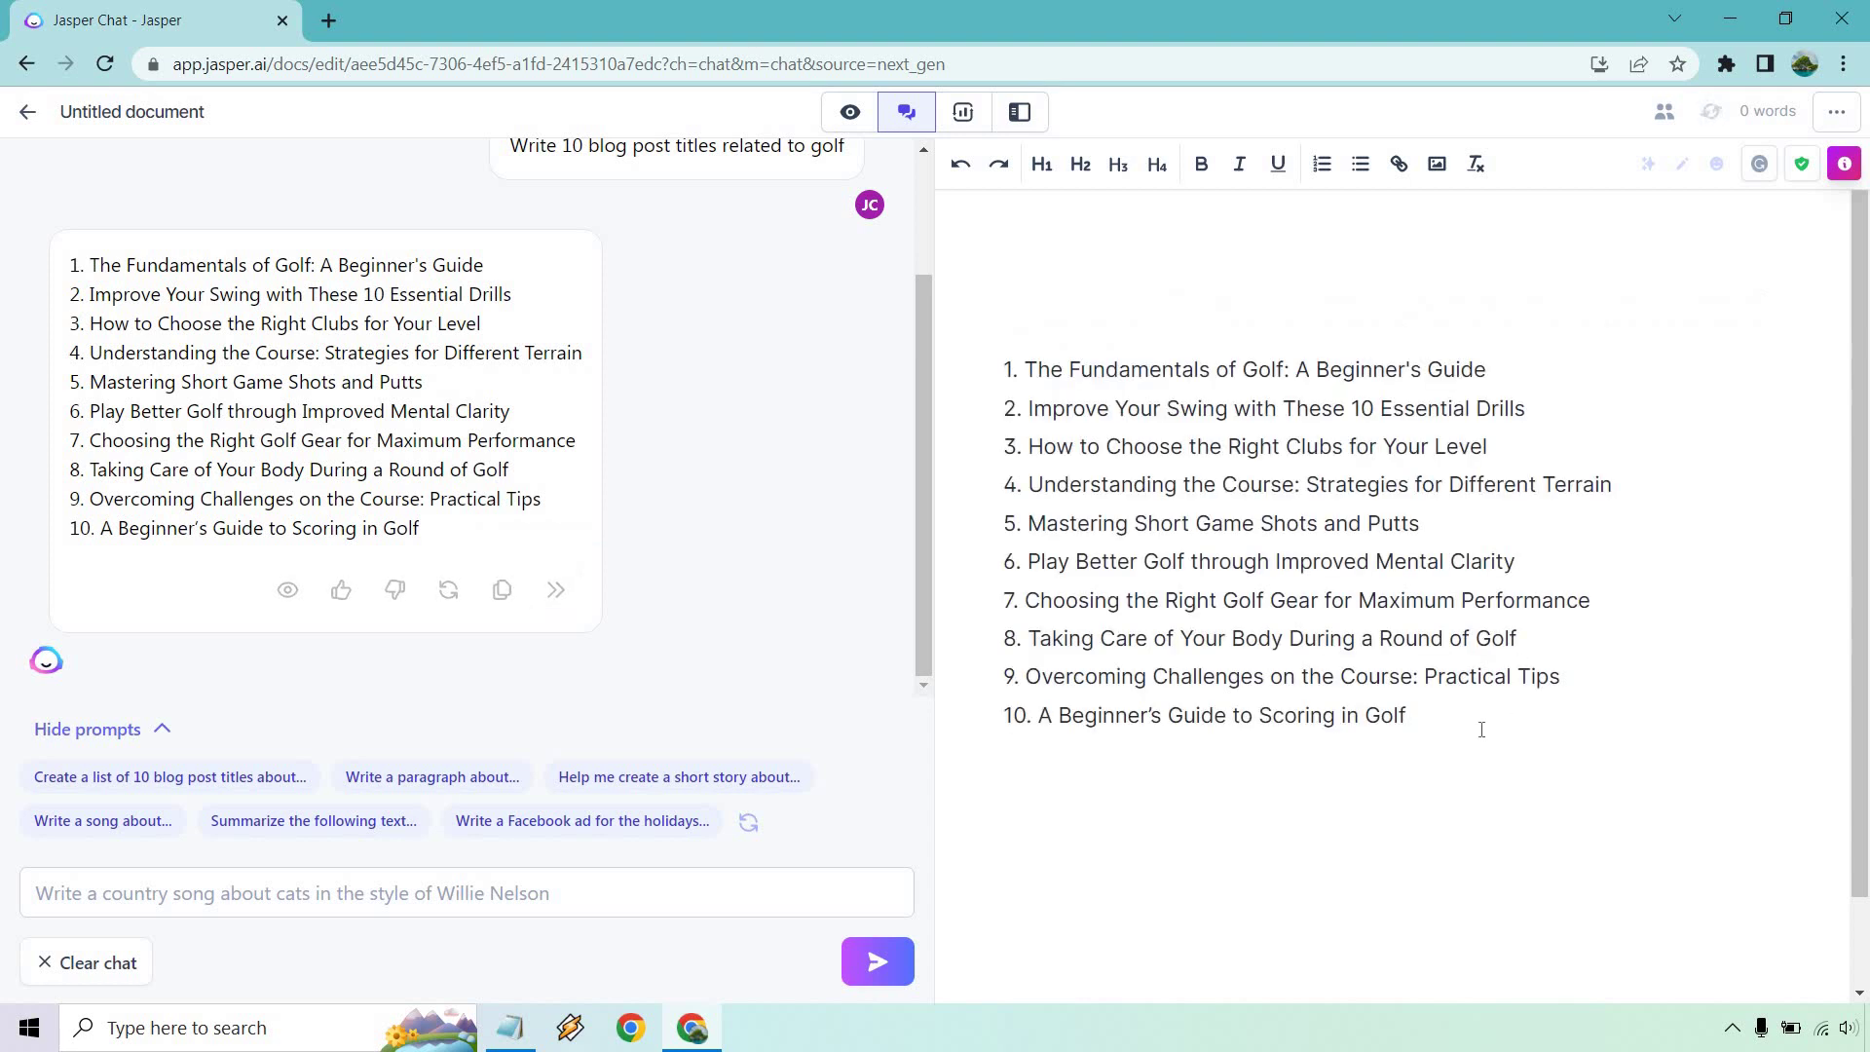
{"action": "left_click_drag", "start_coordinate": [1481, 729], "coordinate": [1033, 387]}
{"action": "key", "text": "BackSpace"}
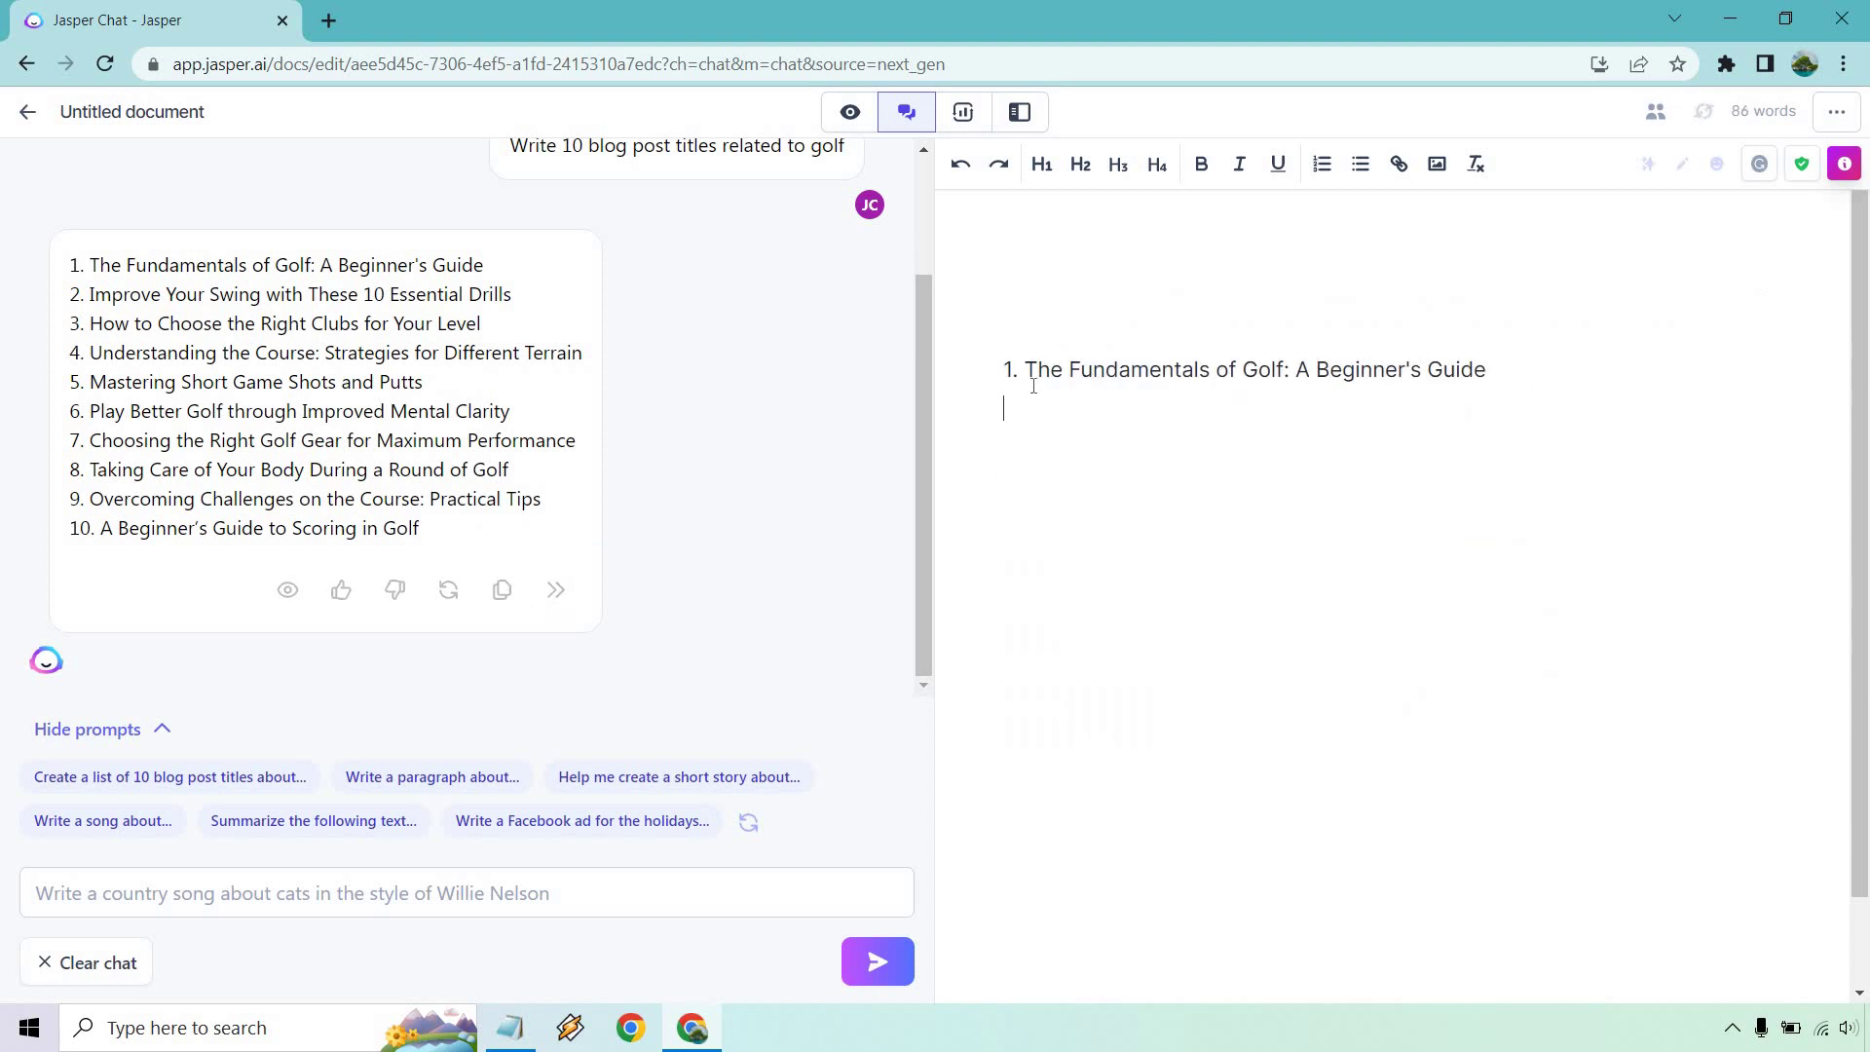
{"action": "key", "text": "Up"}
{"action": "key", "text": "BackSpace"}
{"action": "key", "text": "BackSpace"}
{"action": "key", "text": "BackSpace"}
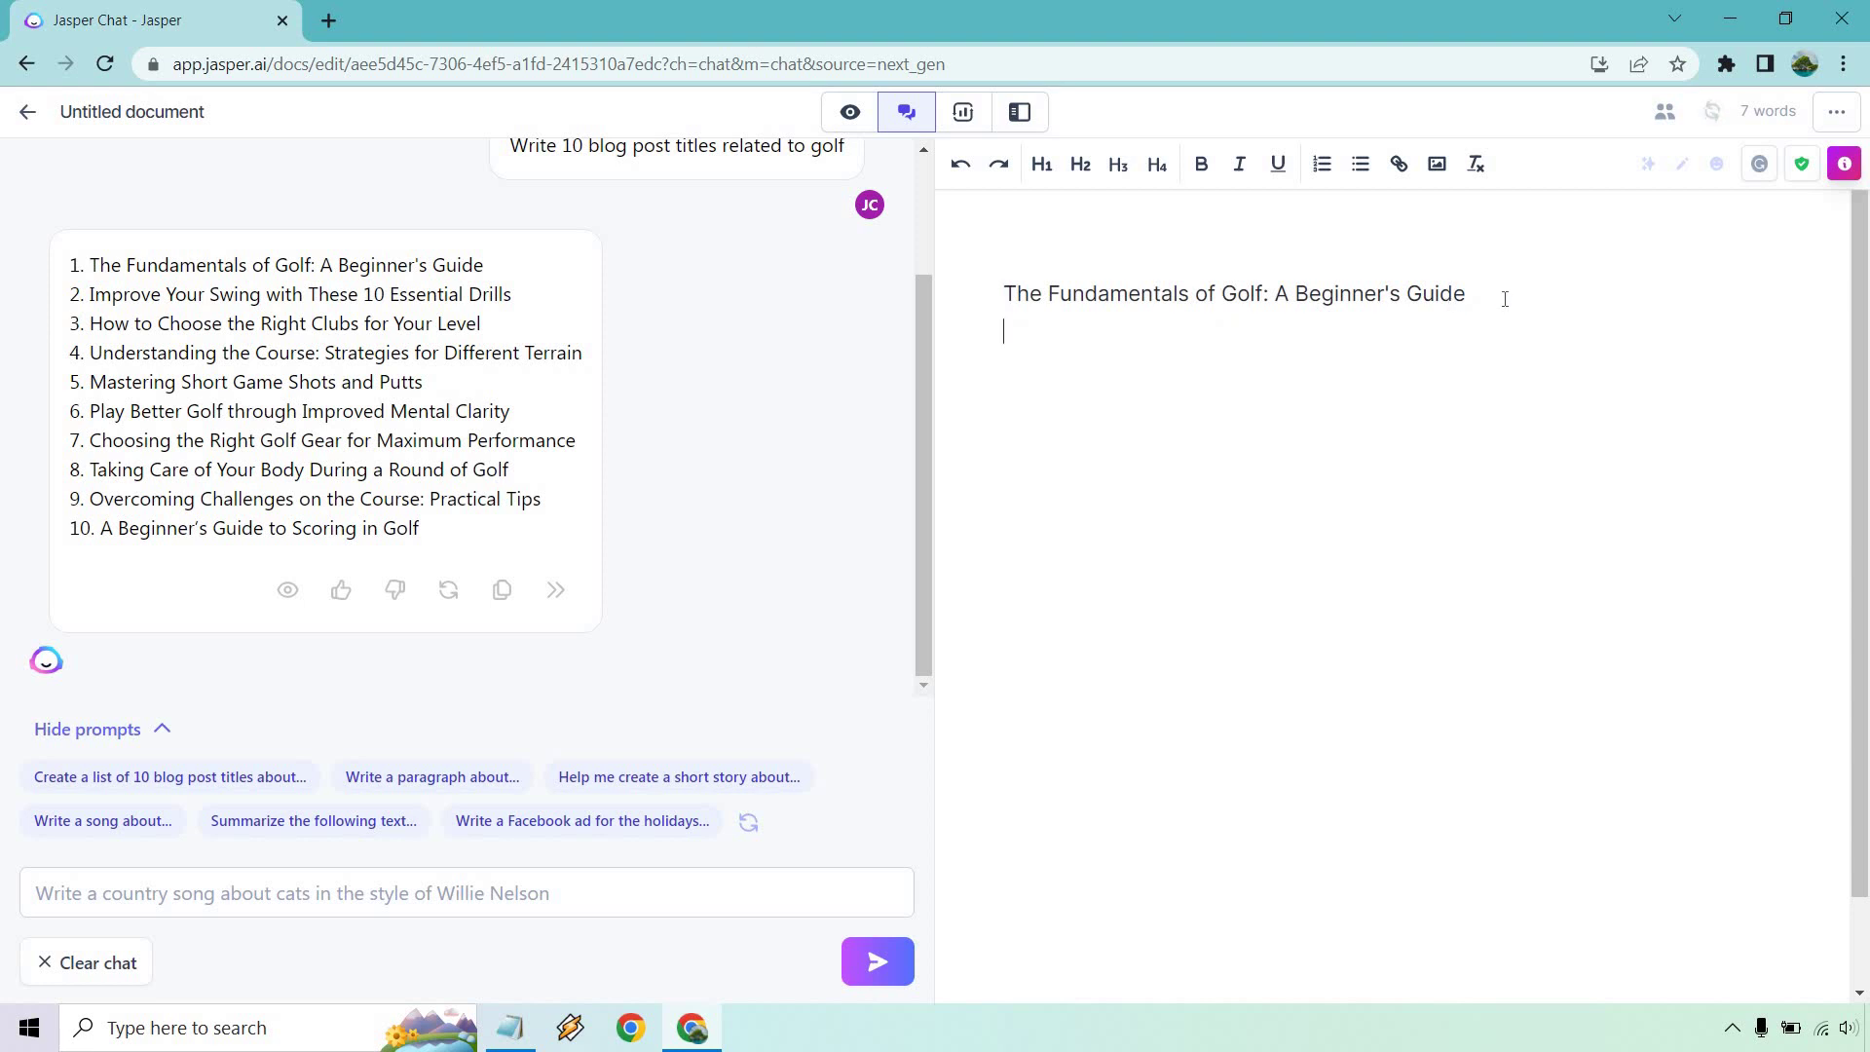
Step: Copy the blog post outline prompt from Notepad into the Jasper chat box
{"action": "left_click", "coordinate": [510, 1027]}
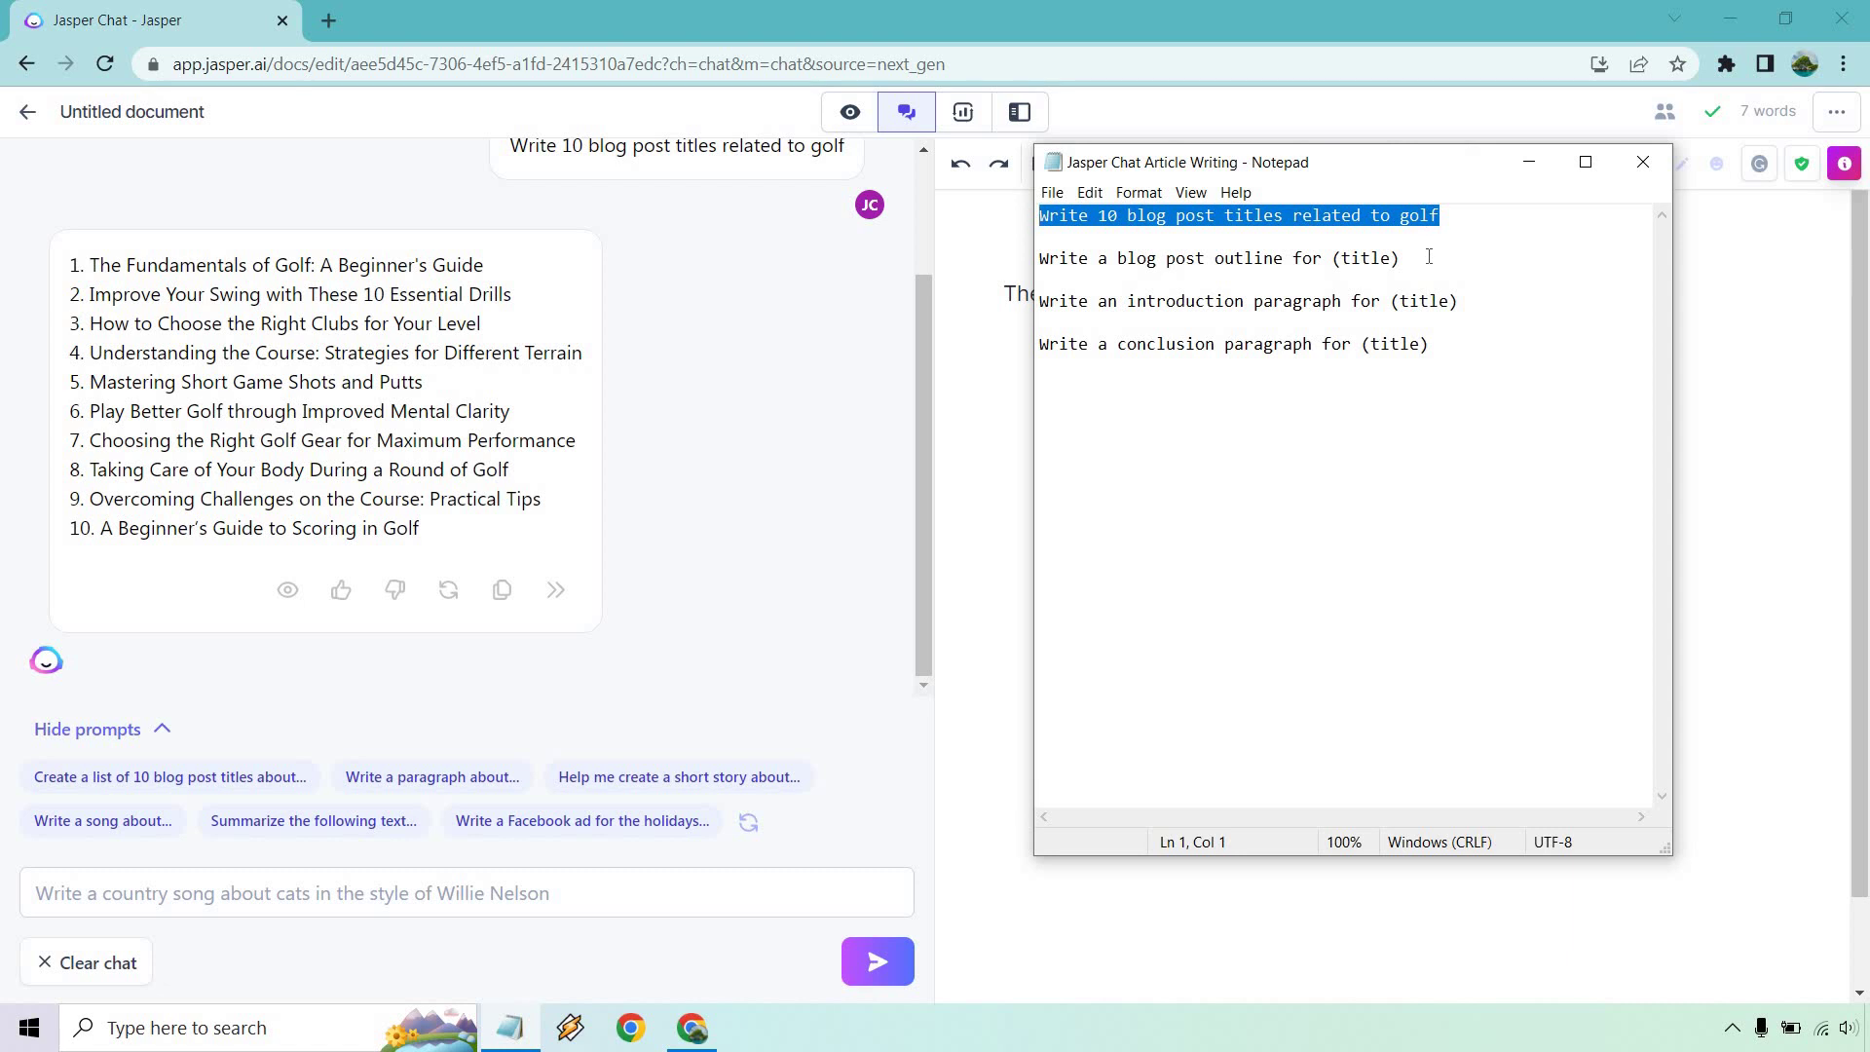
{"action": "left_click_drag", "start_coordinate": [1428, 256], "coordinate": [1040, 258]}
{"action": "key", "text": "ctrl+c"}
{"action": "left_click", "coordinate": [429, 897]}
{"action": "key", "text": "ctrl+v"}
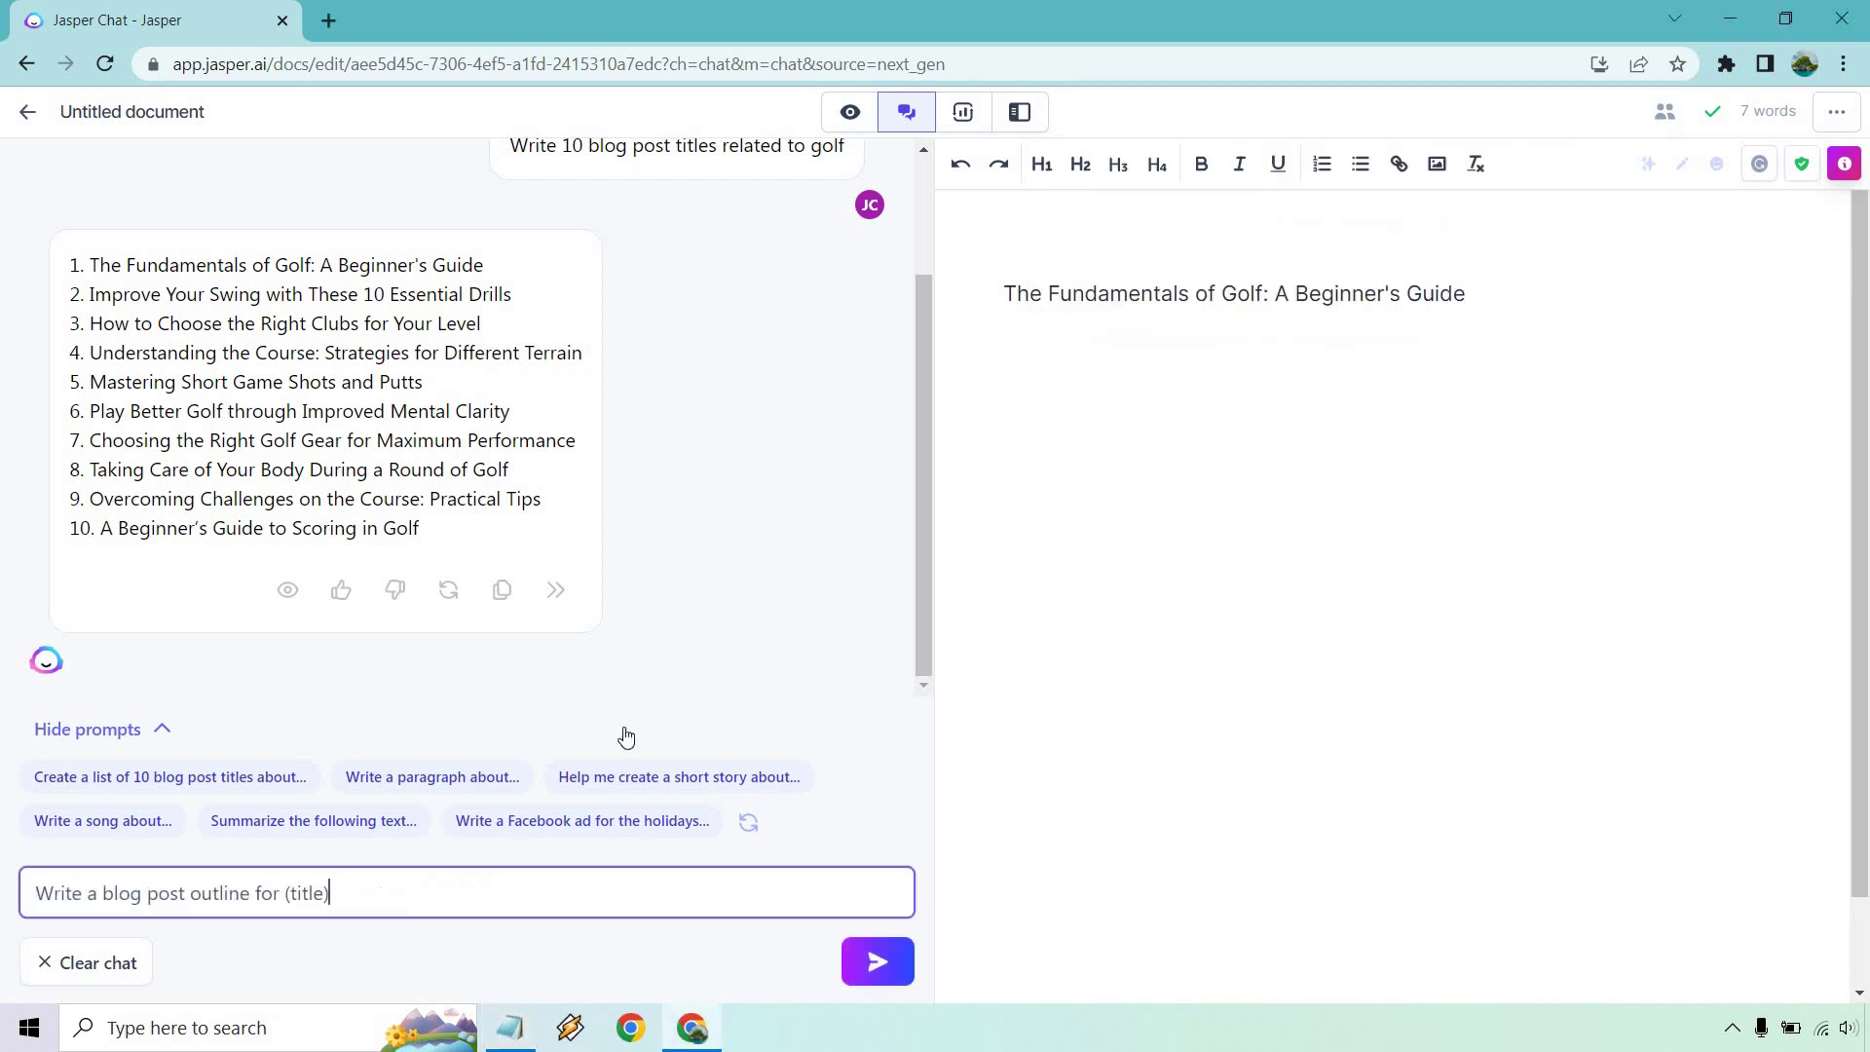
Step: Replace the (title) placeholder with the golf guide title and send the outline prompt
{"action": "left_click_drag", "start_coordinate": [1488, 291], "coordinate": [989, 285]}
{"action": "left_click_drag", "start_coordinate": [332, 892], "coordinate": [282, 891]}
{"action": "key", "text": "ctrl+v"}
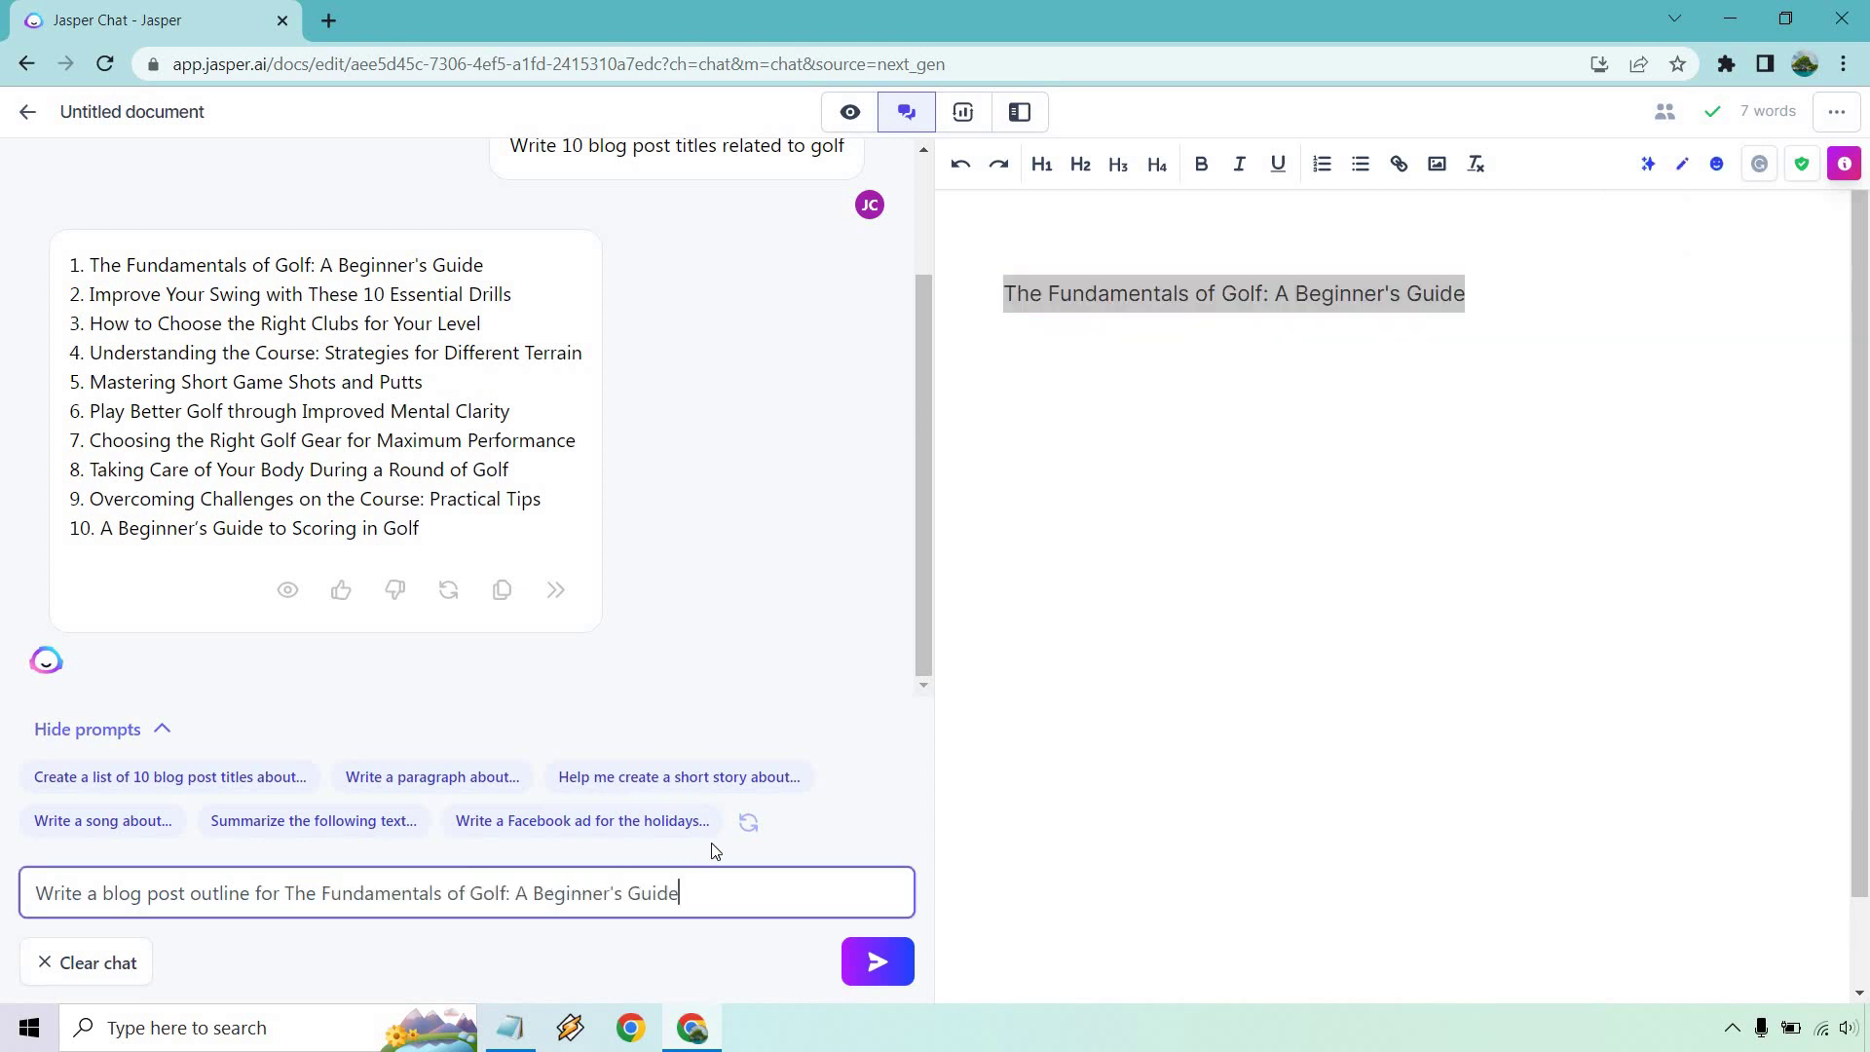
{"action": "left_click", "coordinate": [878, 964]}
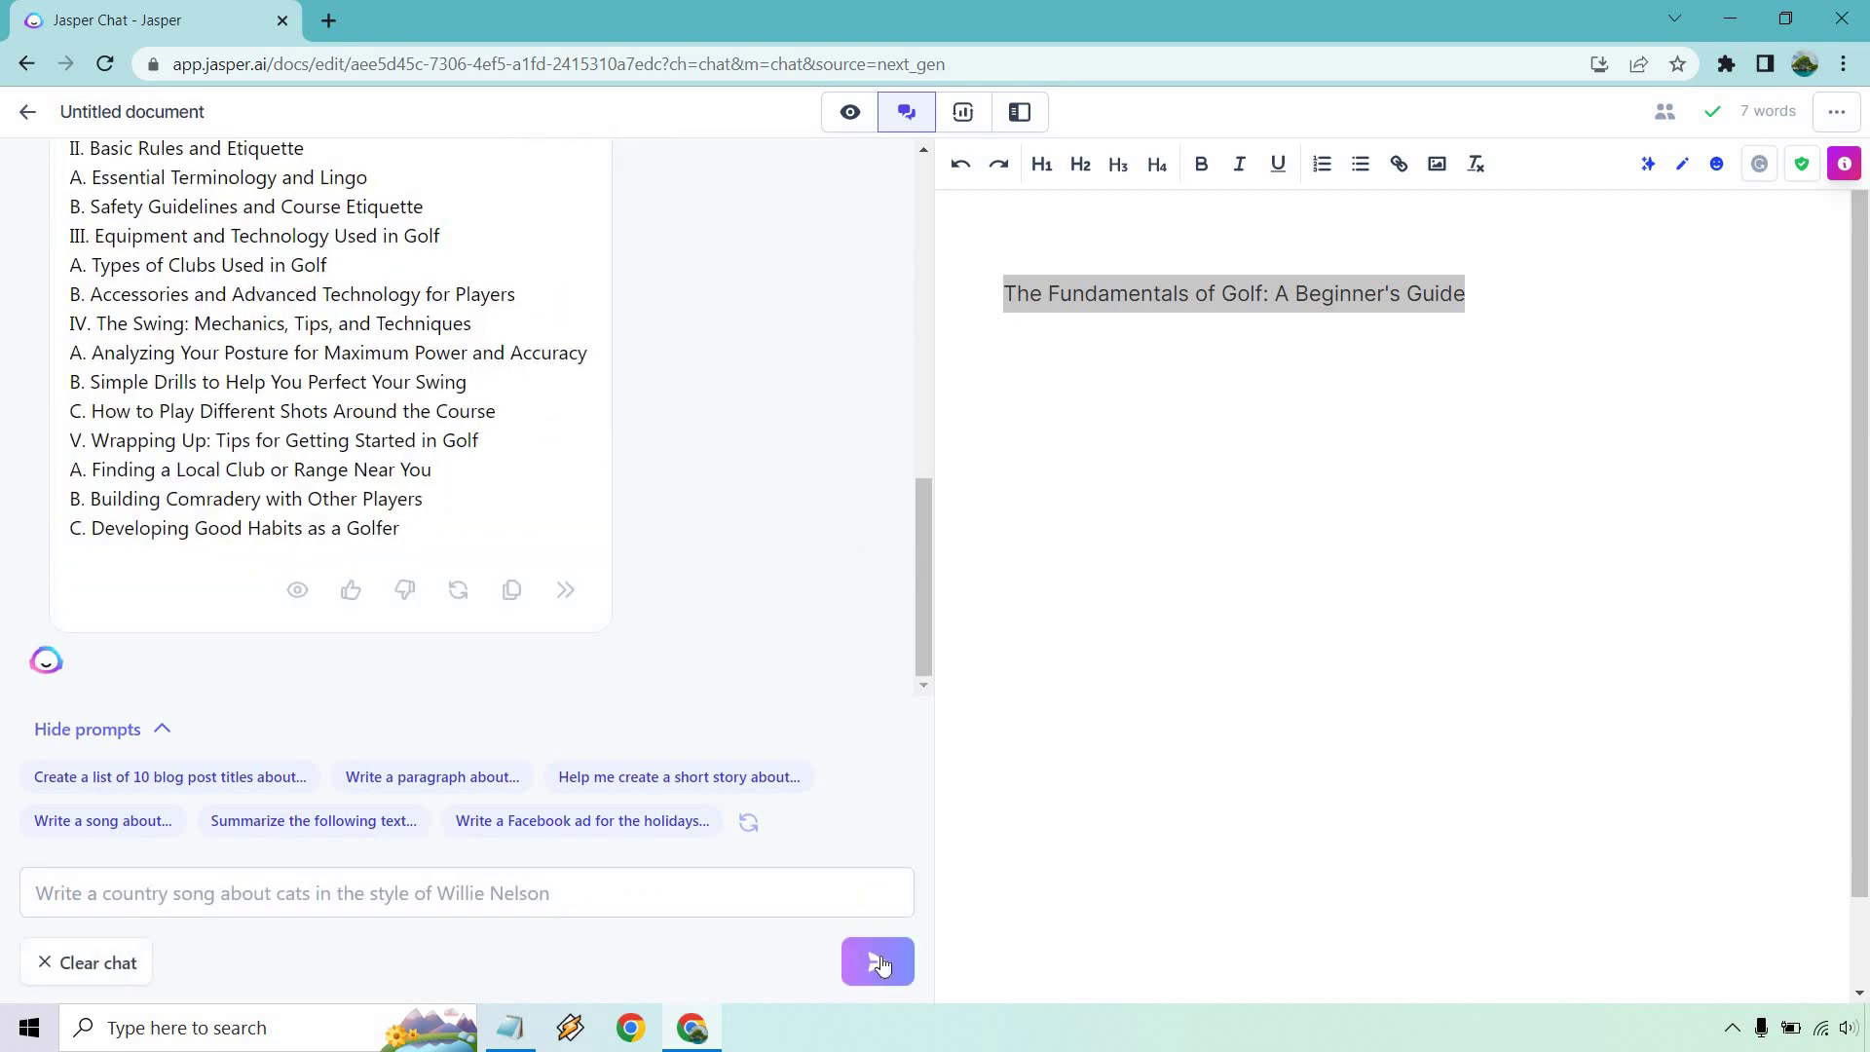
{"action": "scroll", "coordinate": [835, 334], "scroll_direction": "up", "scroll_amount": 3}
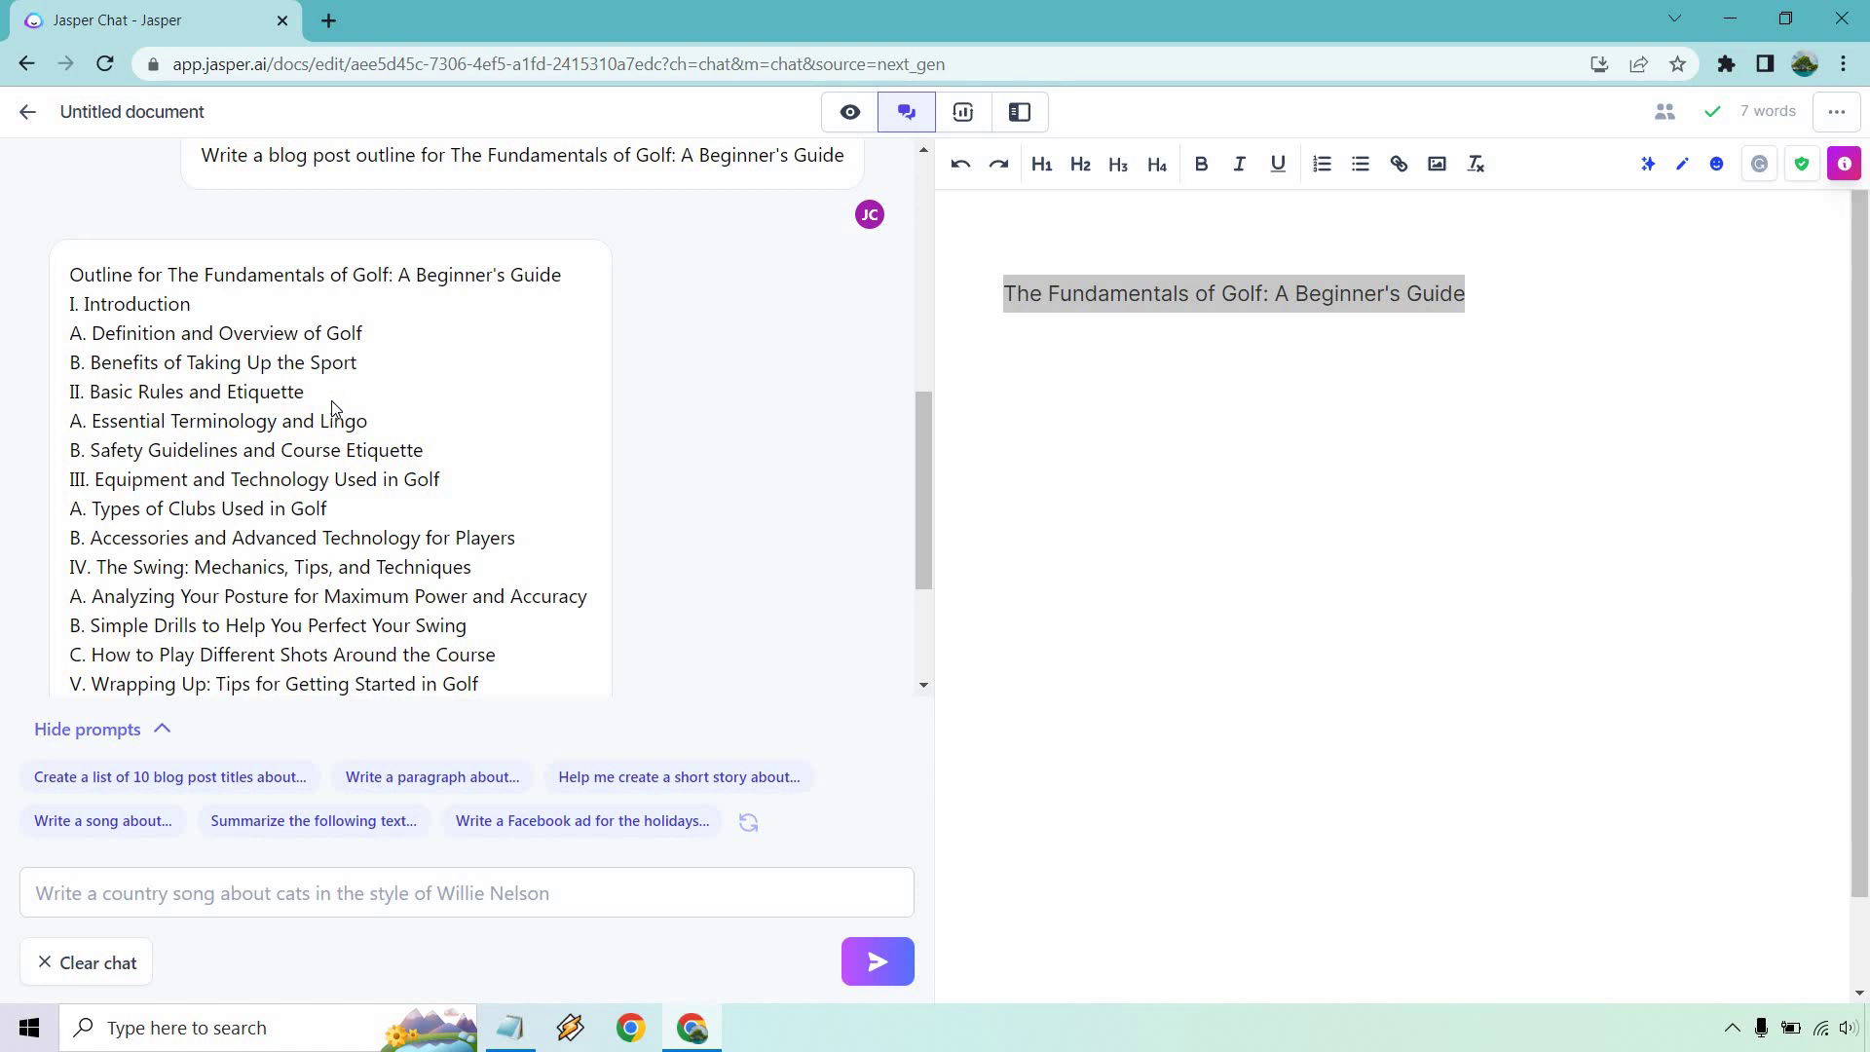
{"action": "scroll", "coordinate": [309, 467], "scroll_direction": "down", "scroll_amount": 2}
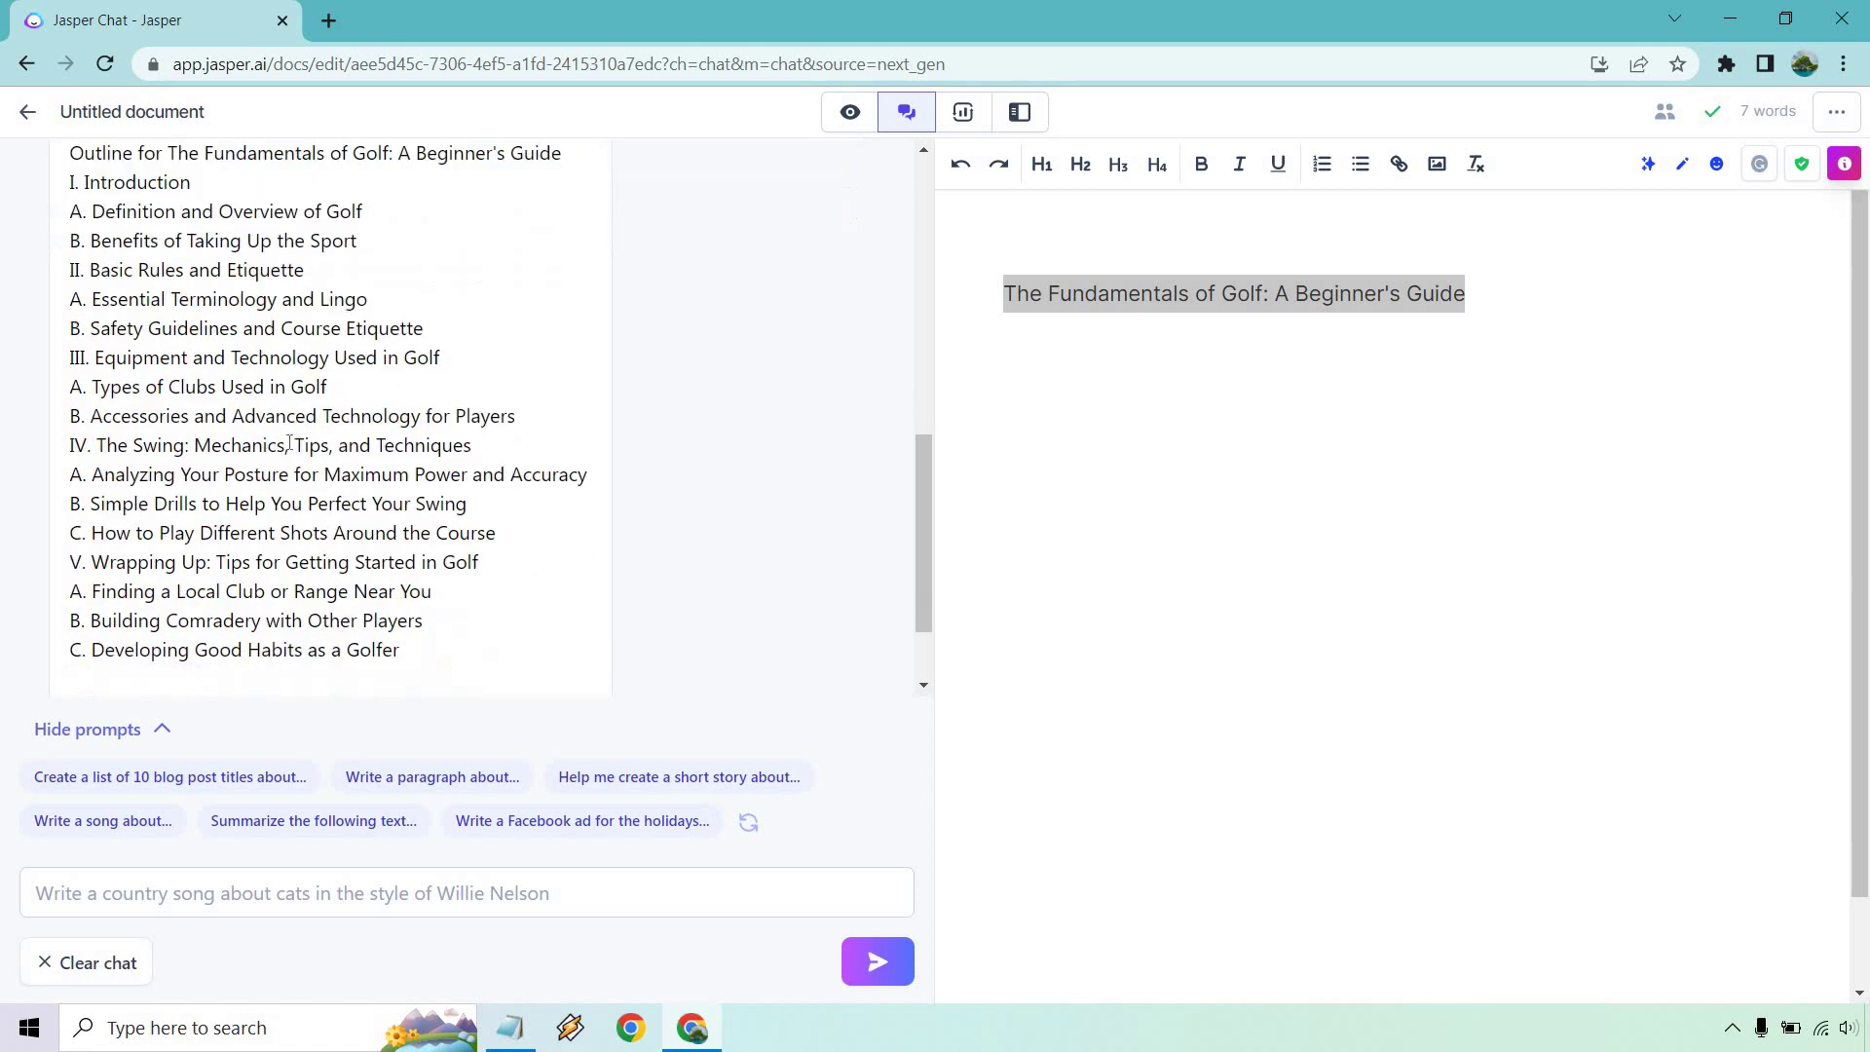
{"action": "scroll", "coordinate": [693, 430], "scroll_direction": "down", "scroll_amount": 2}
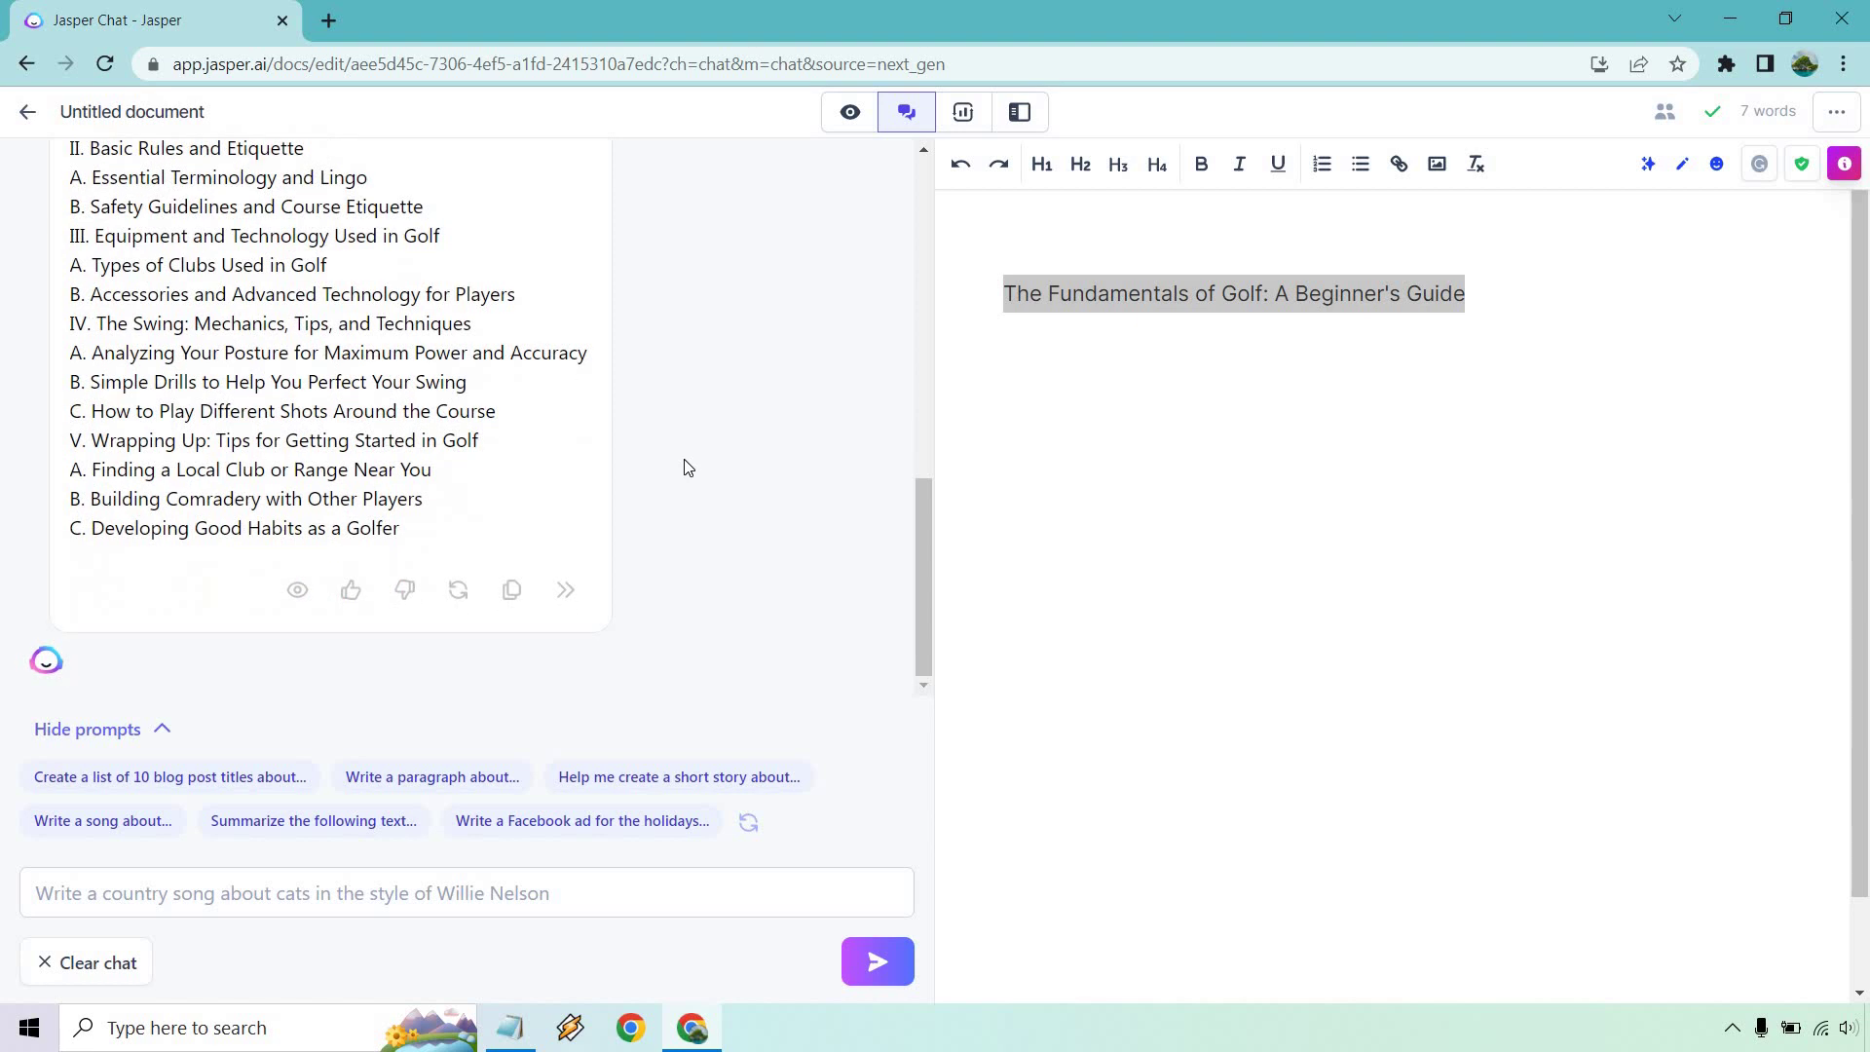
Step: Insert the outline into the document, removing the 'Outline for…' line and blank line
{"action": "left_click", "coordinate": [565, 590]}
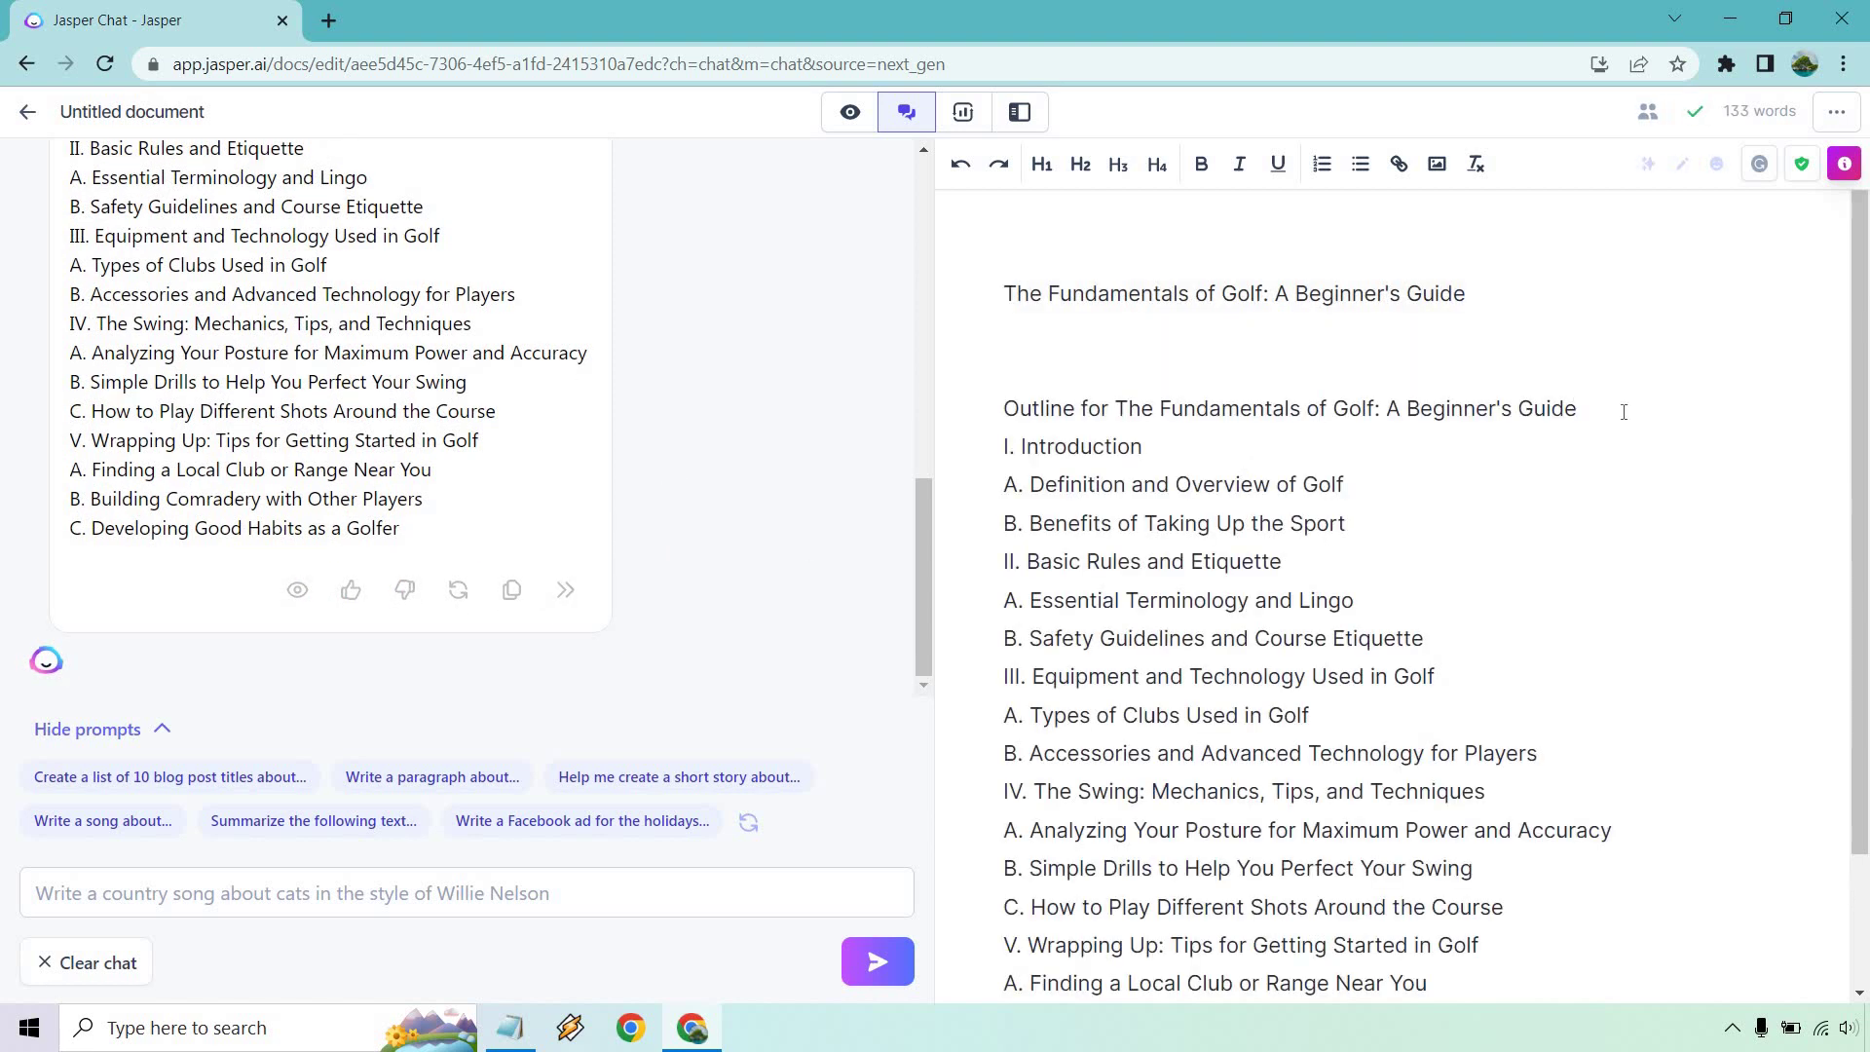
{"action": "left_click_drag", "start_coordinate": [1620, 407], "coordinate": [999, 407]}
{"action": "key", "text": "BackSpace"}
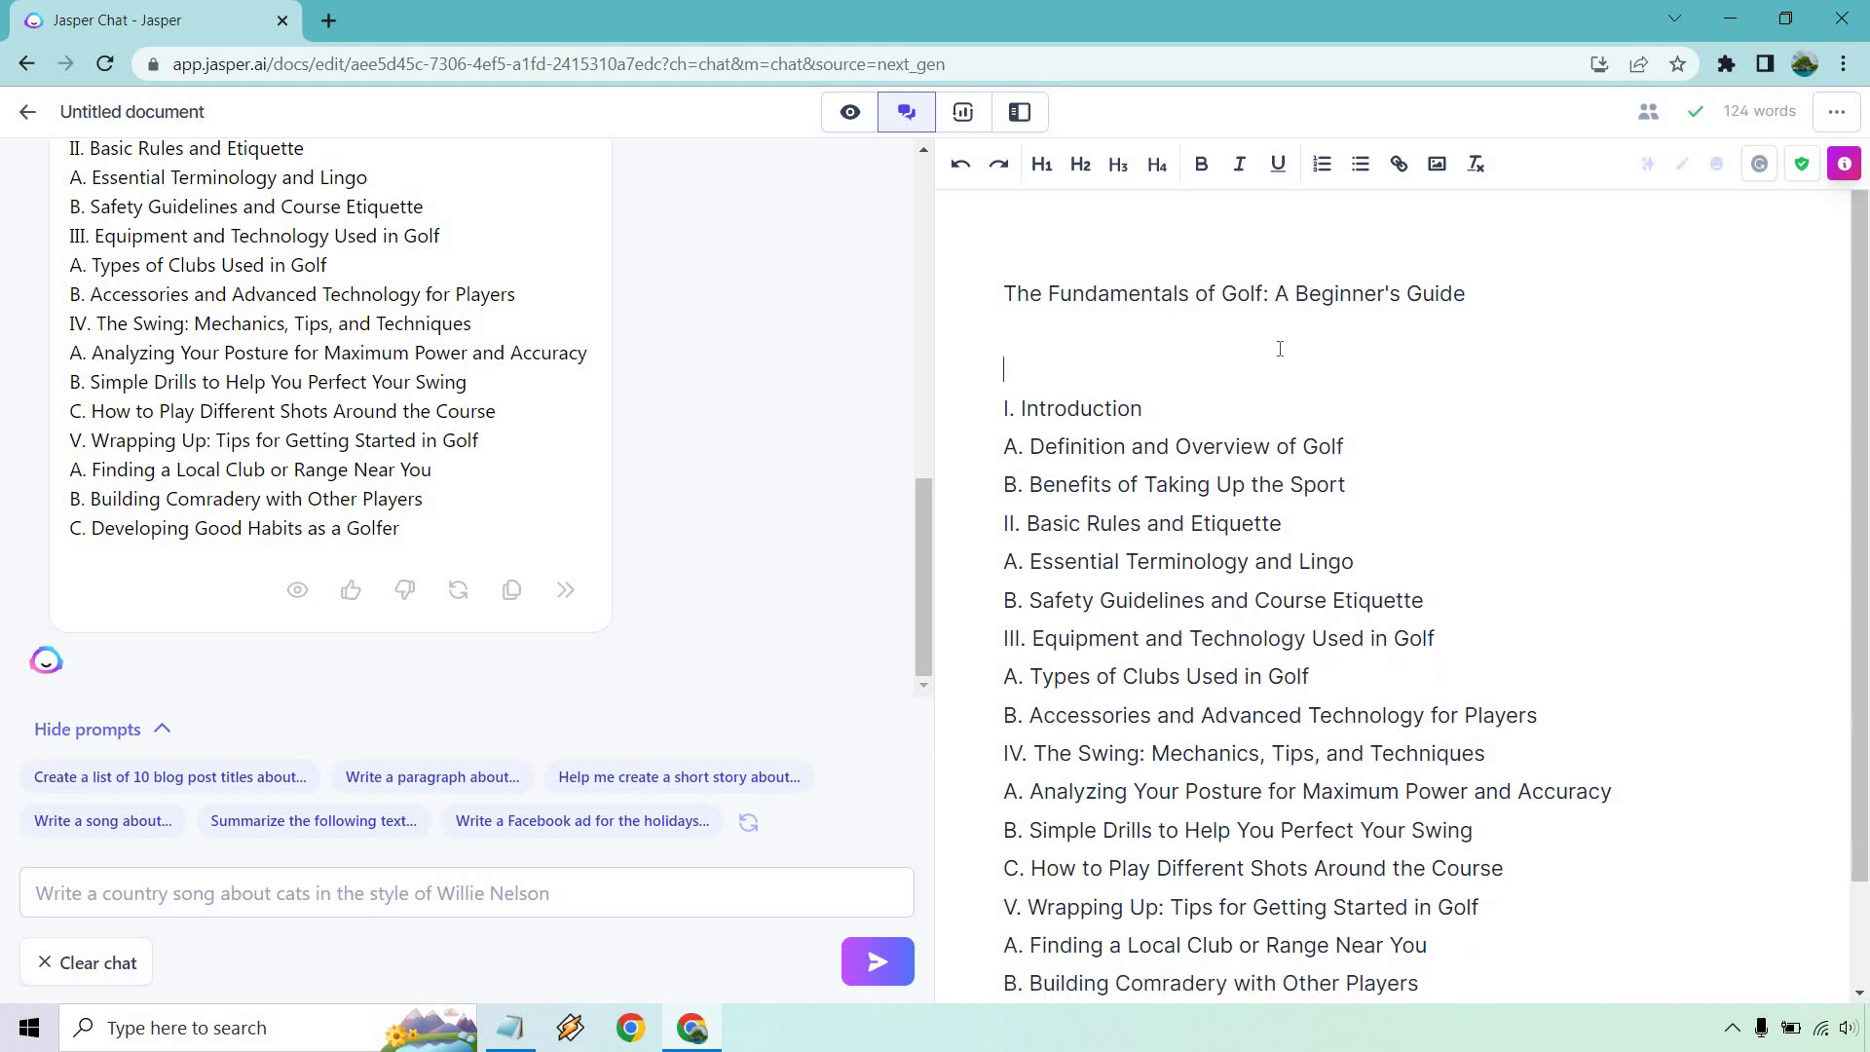
{"action": "key", "text": "BackSpace"}
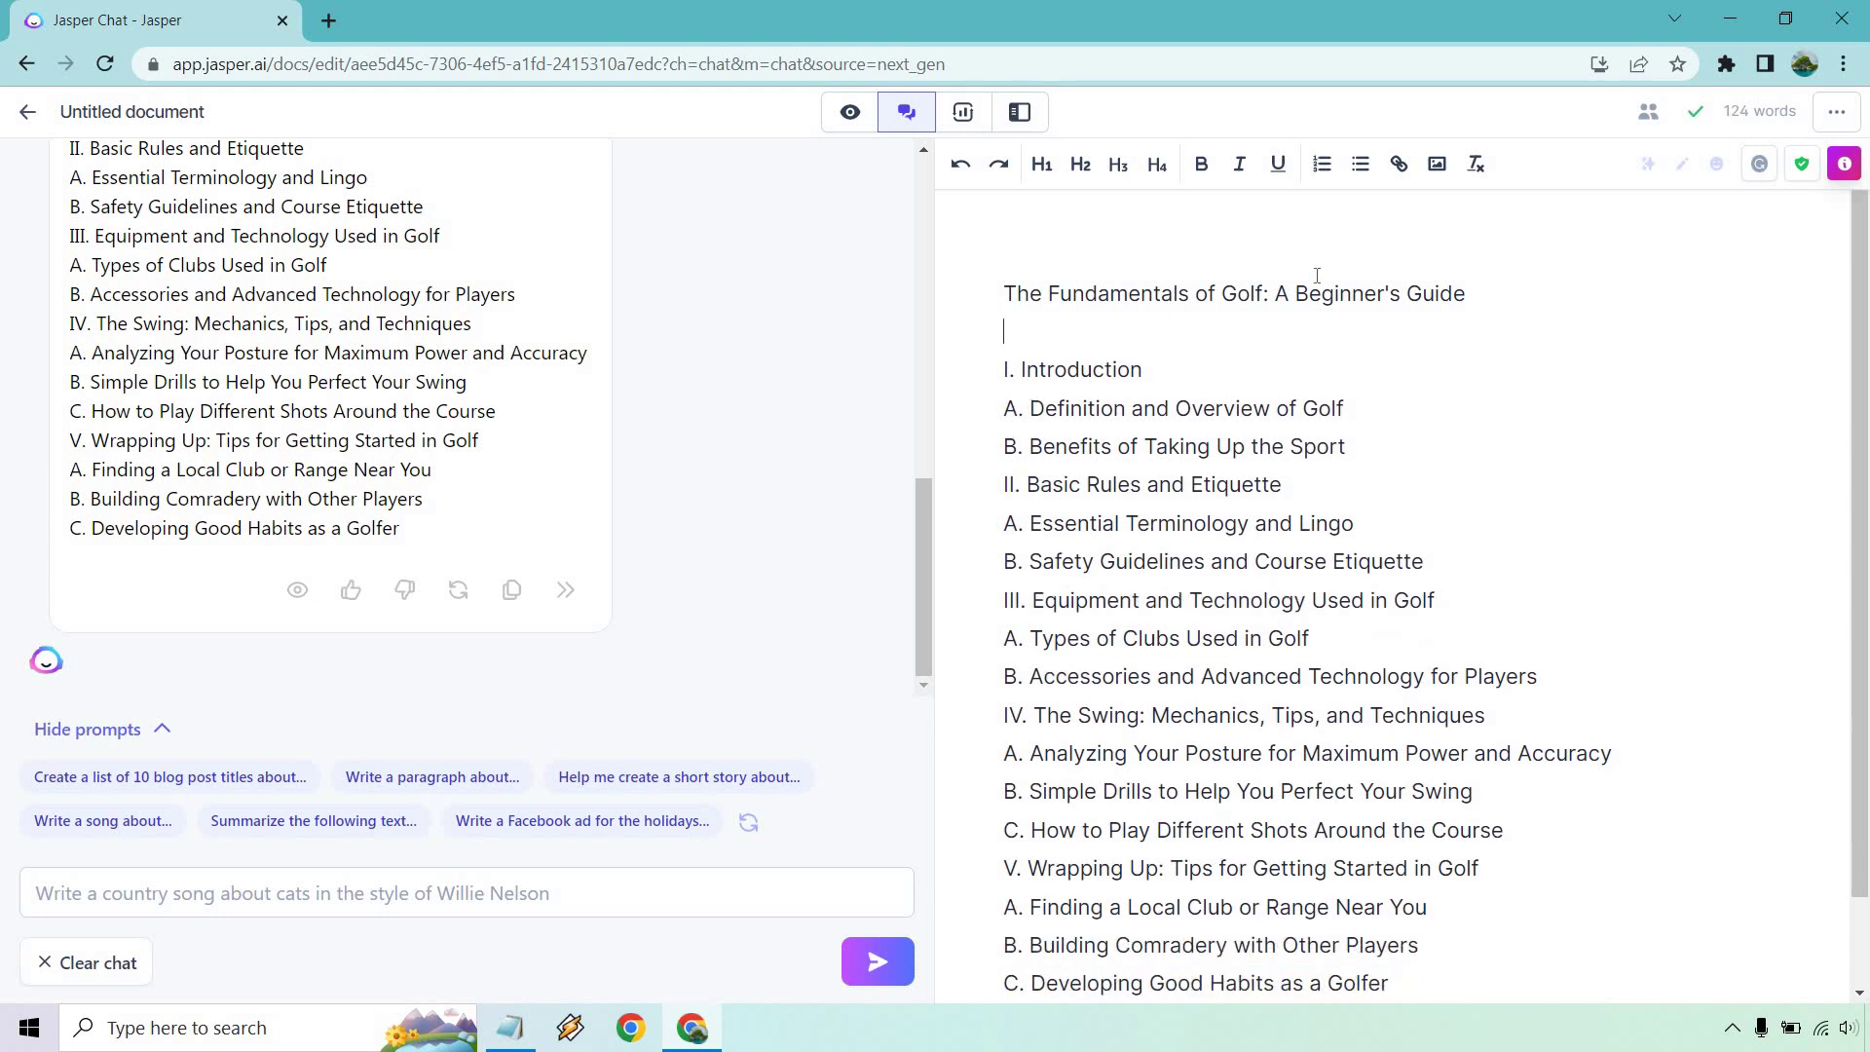
Step: Format 'The Fundamentals of Golf: A Beginner's Guide' as an H1 heading
{"action": "left_click_drag", "start_coordinate": [1490, 283], "coordinate": [960, 288]}
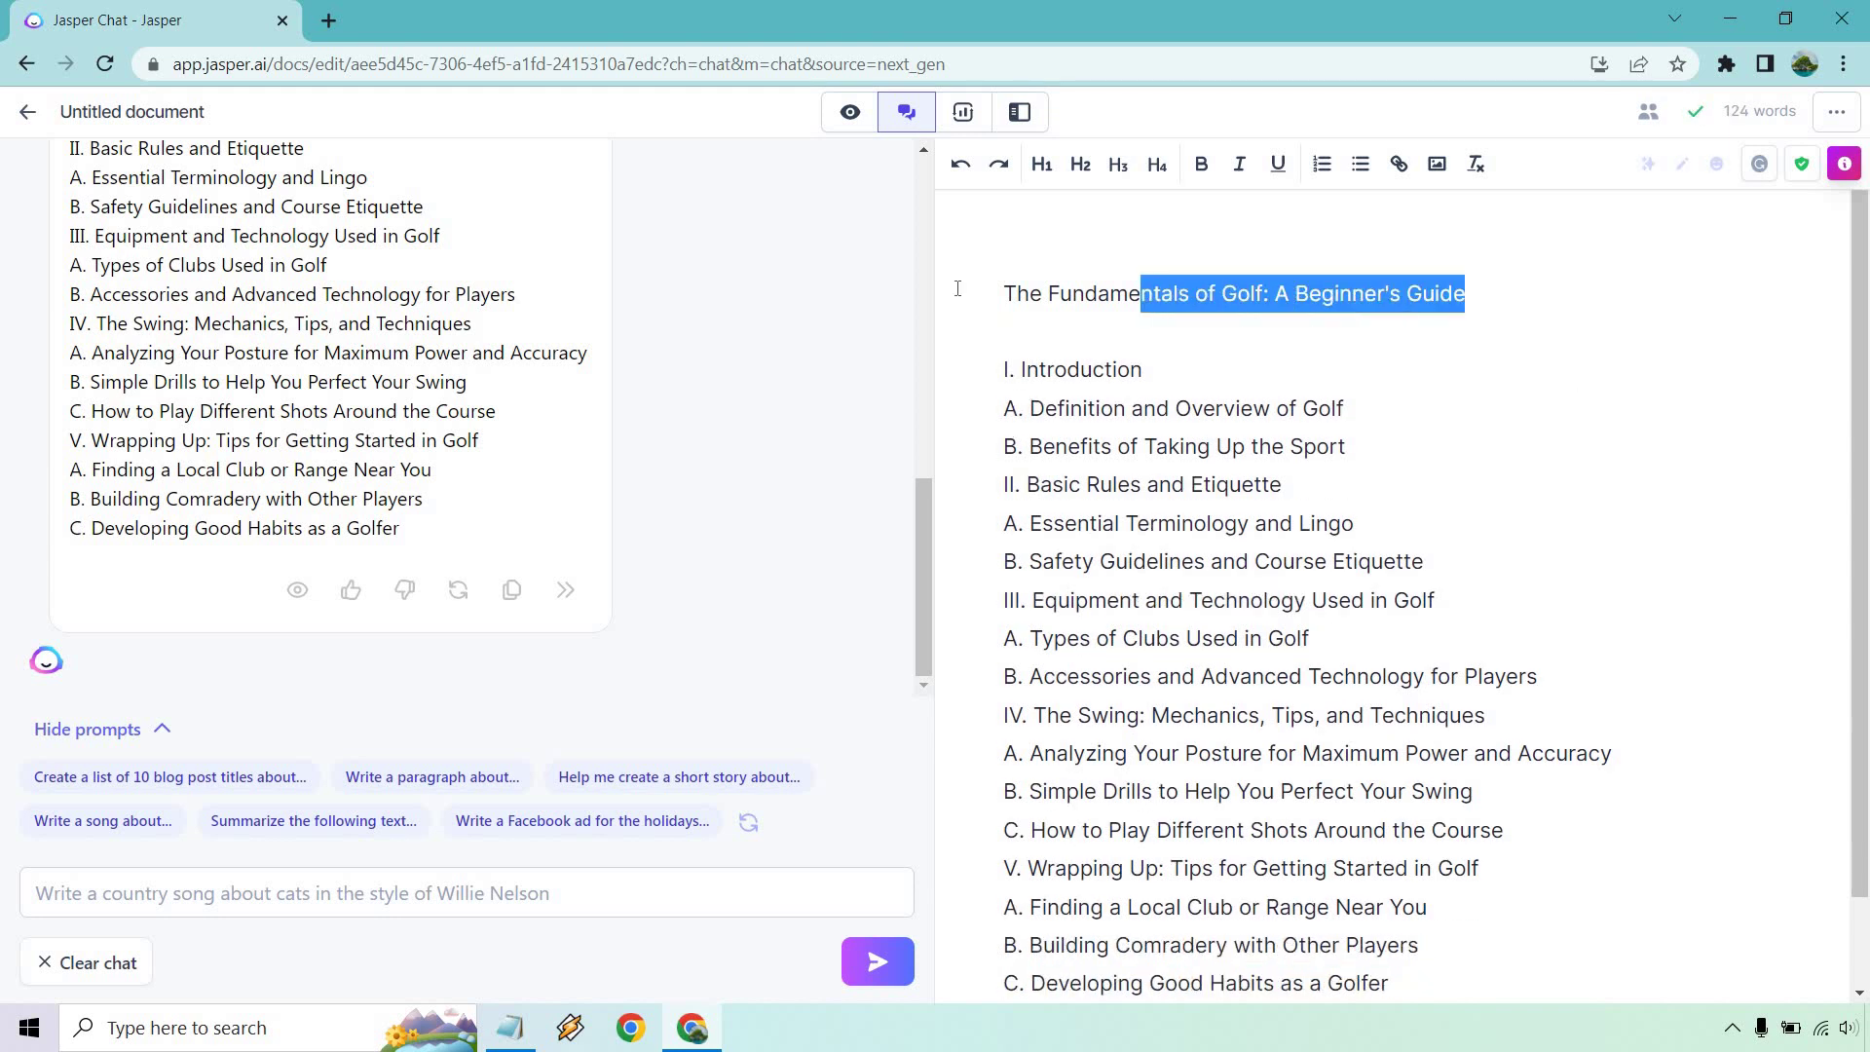
{"action": "left_click", "coordinate": [1056, 171]}
{"action": "left_click", "coordinate": [1187, 385]}
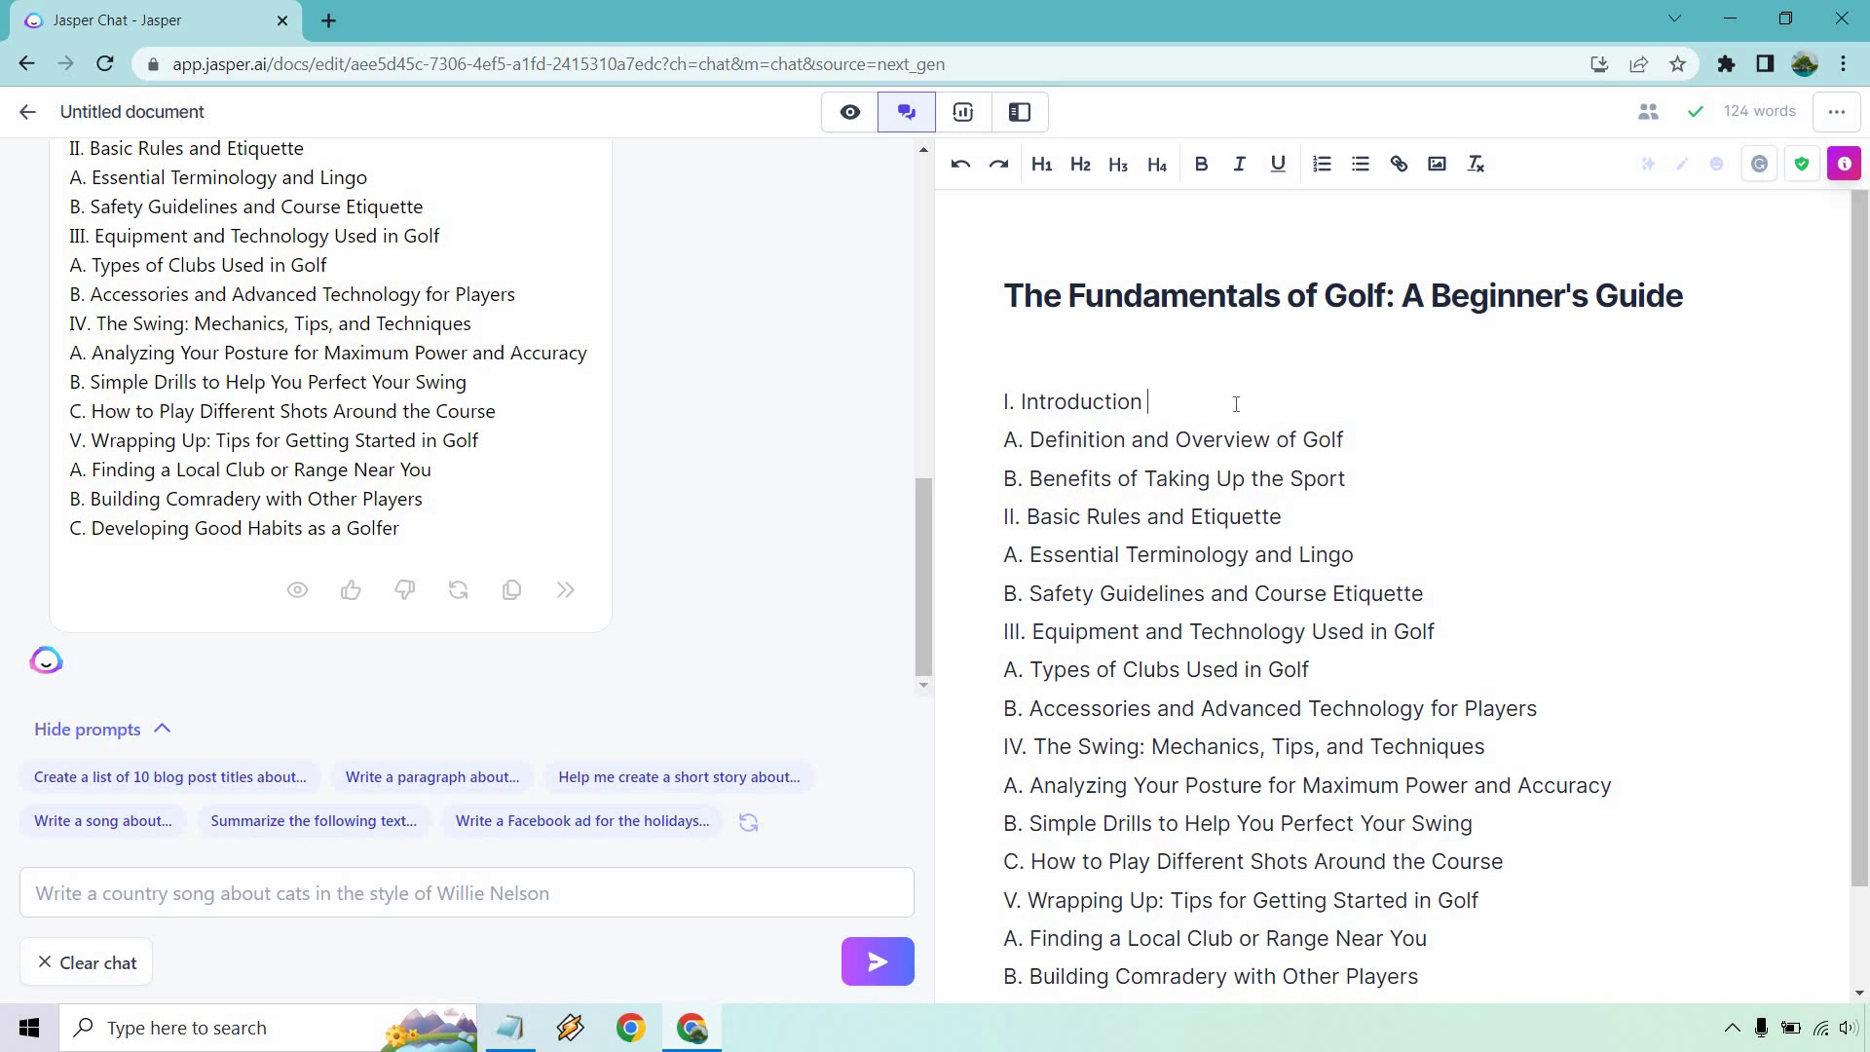
{"action": "scroll", "coordinate": [1515, 455], "scroll_direction": "down", "scroll_amount": 1}
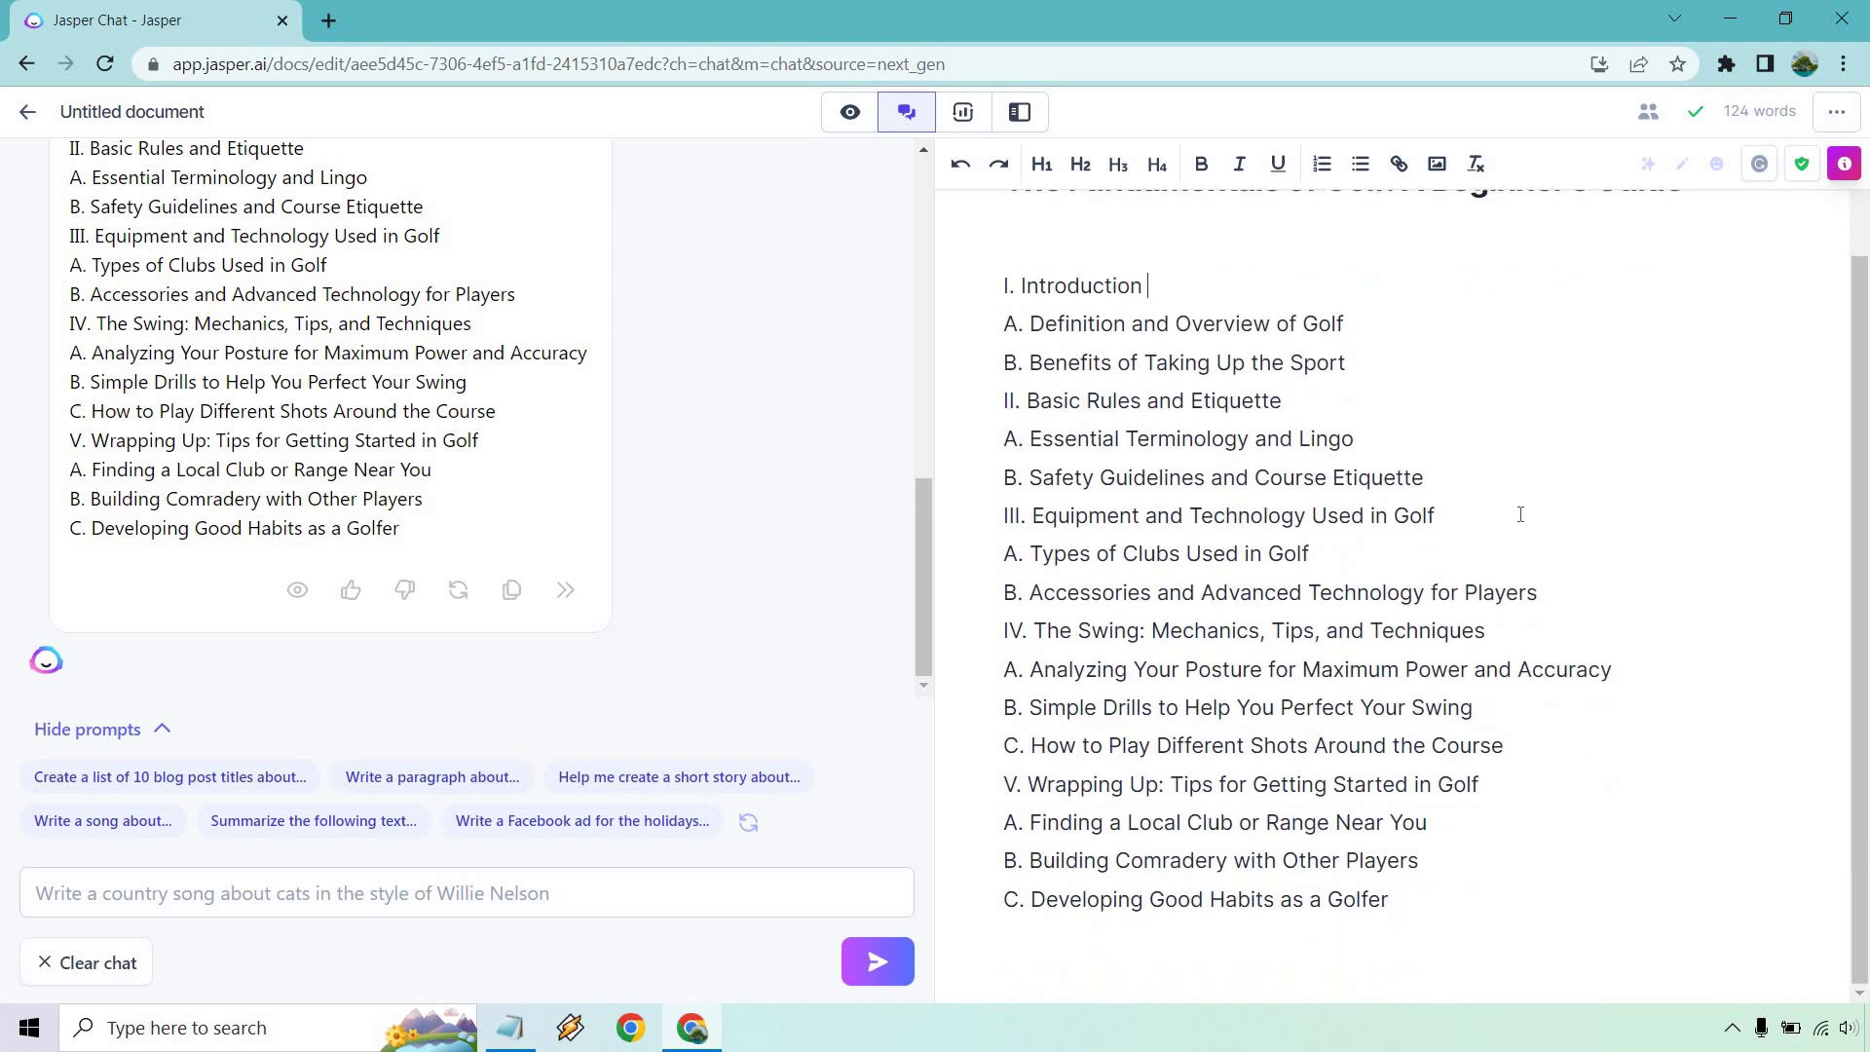
{"action": "scroll", "coordinate": [1520, 514], "scroll_direction": "up", "scroll_amount": 1}
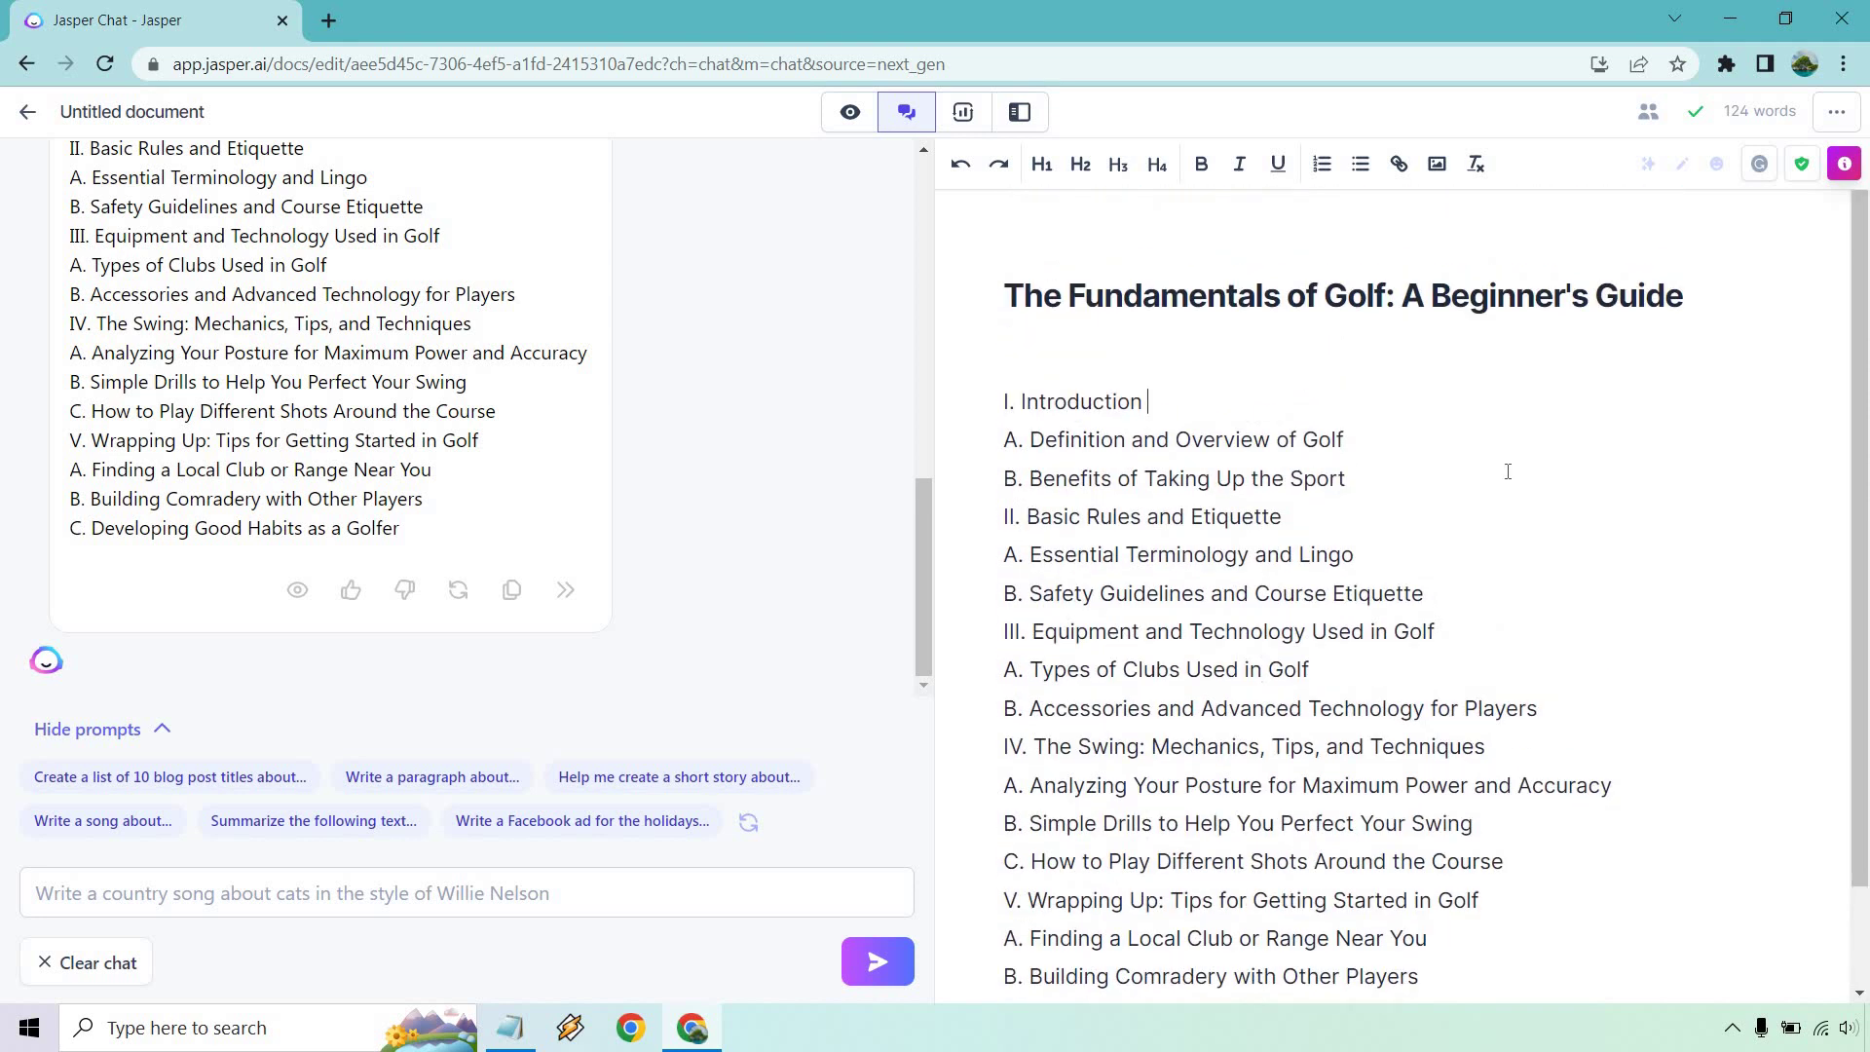
Step: Send the introduction prompt with 'The Fundamentals of Golf: A Beginner's Guide' appended
{"action": "left_click", "coordinate": [510, 1028]}
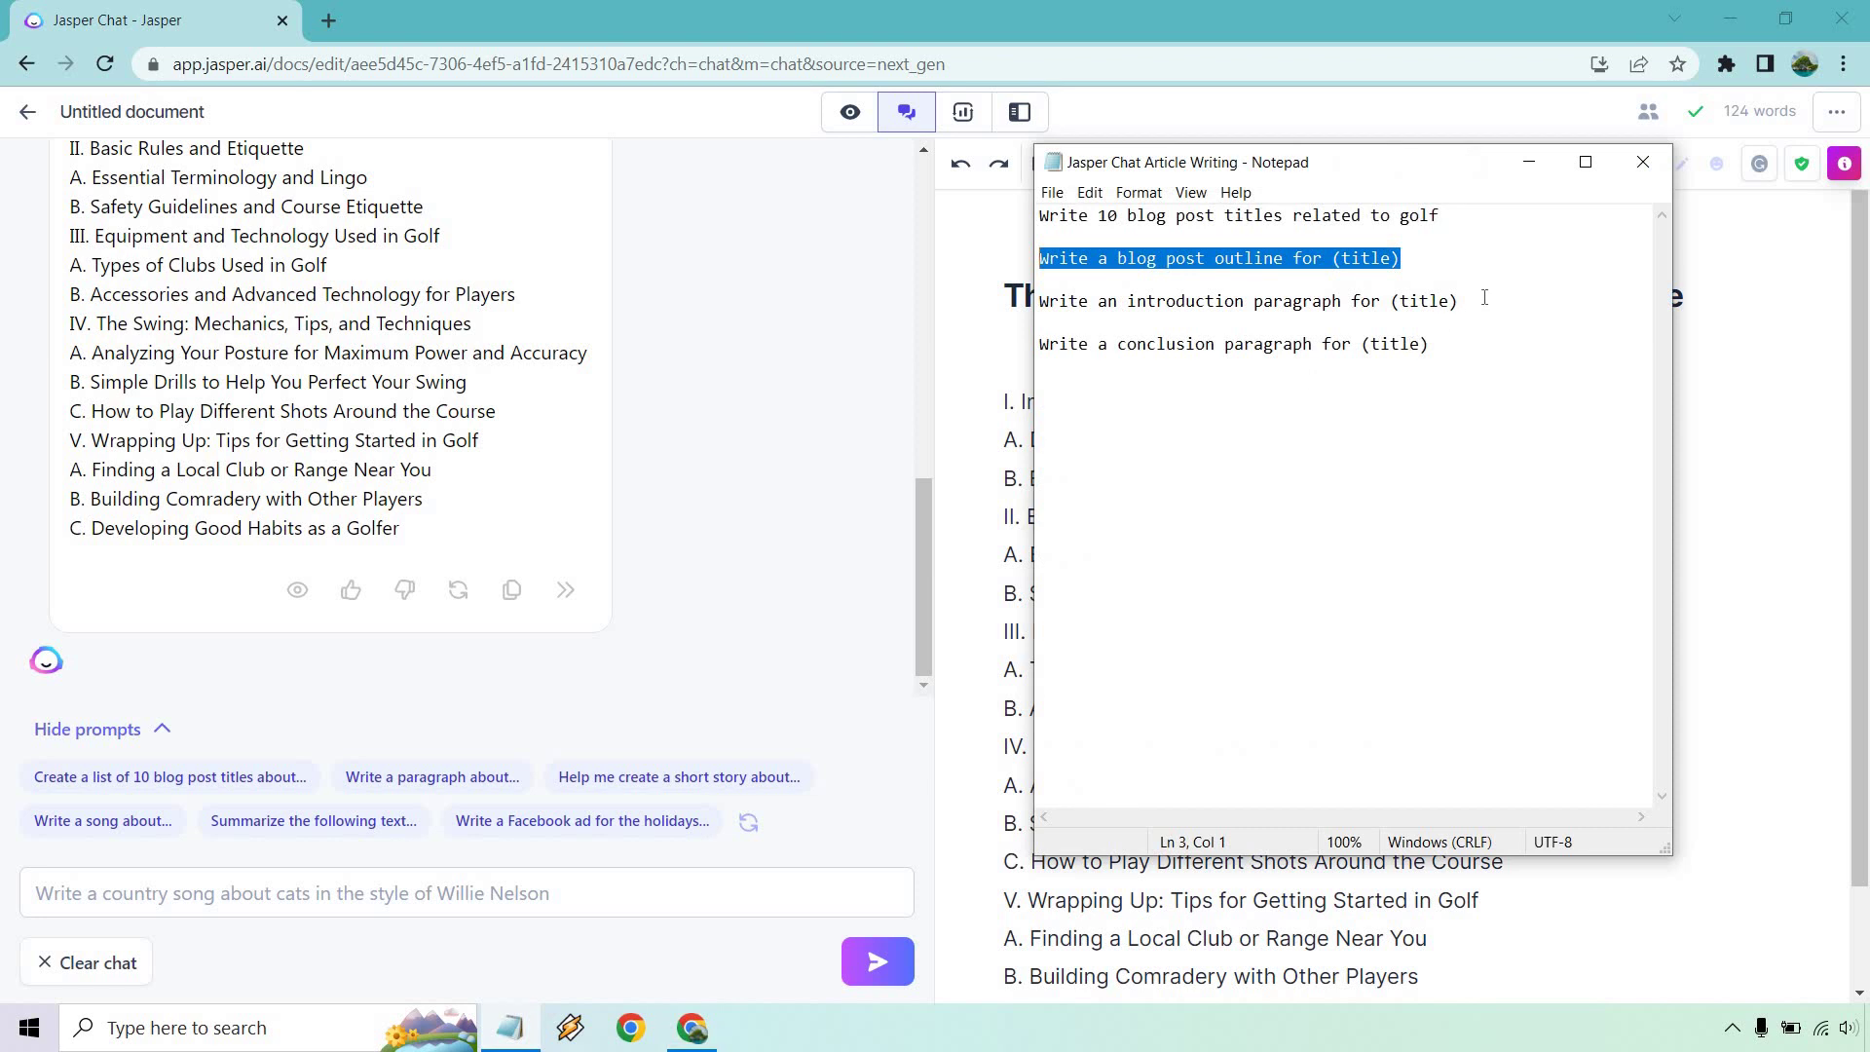
{"action": "left_click_drag", "start_coordinate": [1381, 302], "coordinate": [1024, 301]}
{"action": "key", "text": "ctrl+c"}
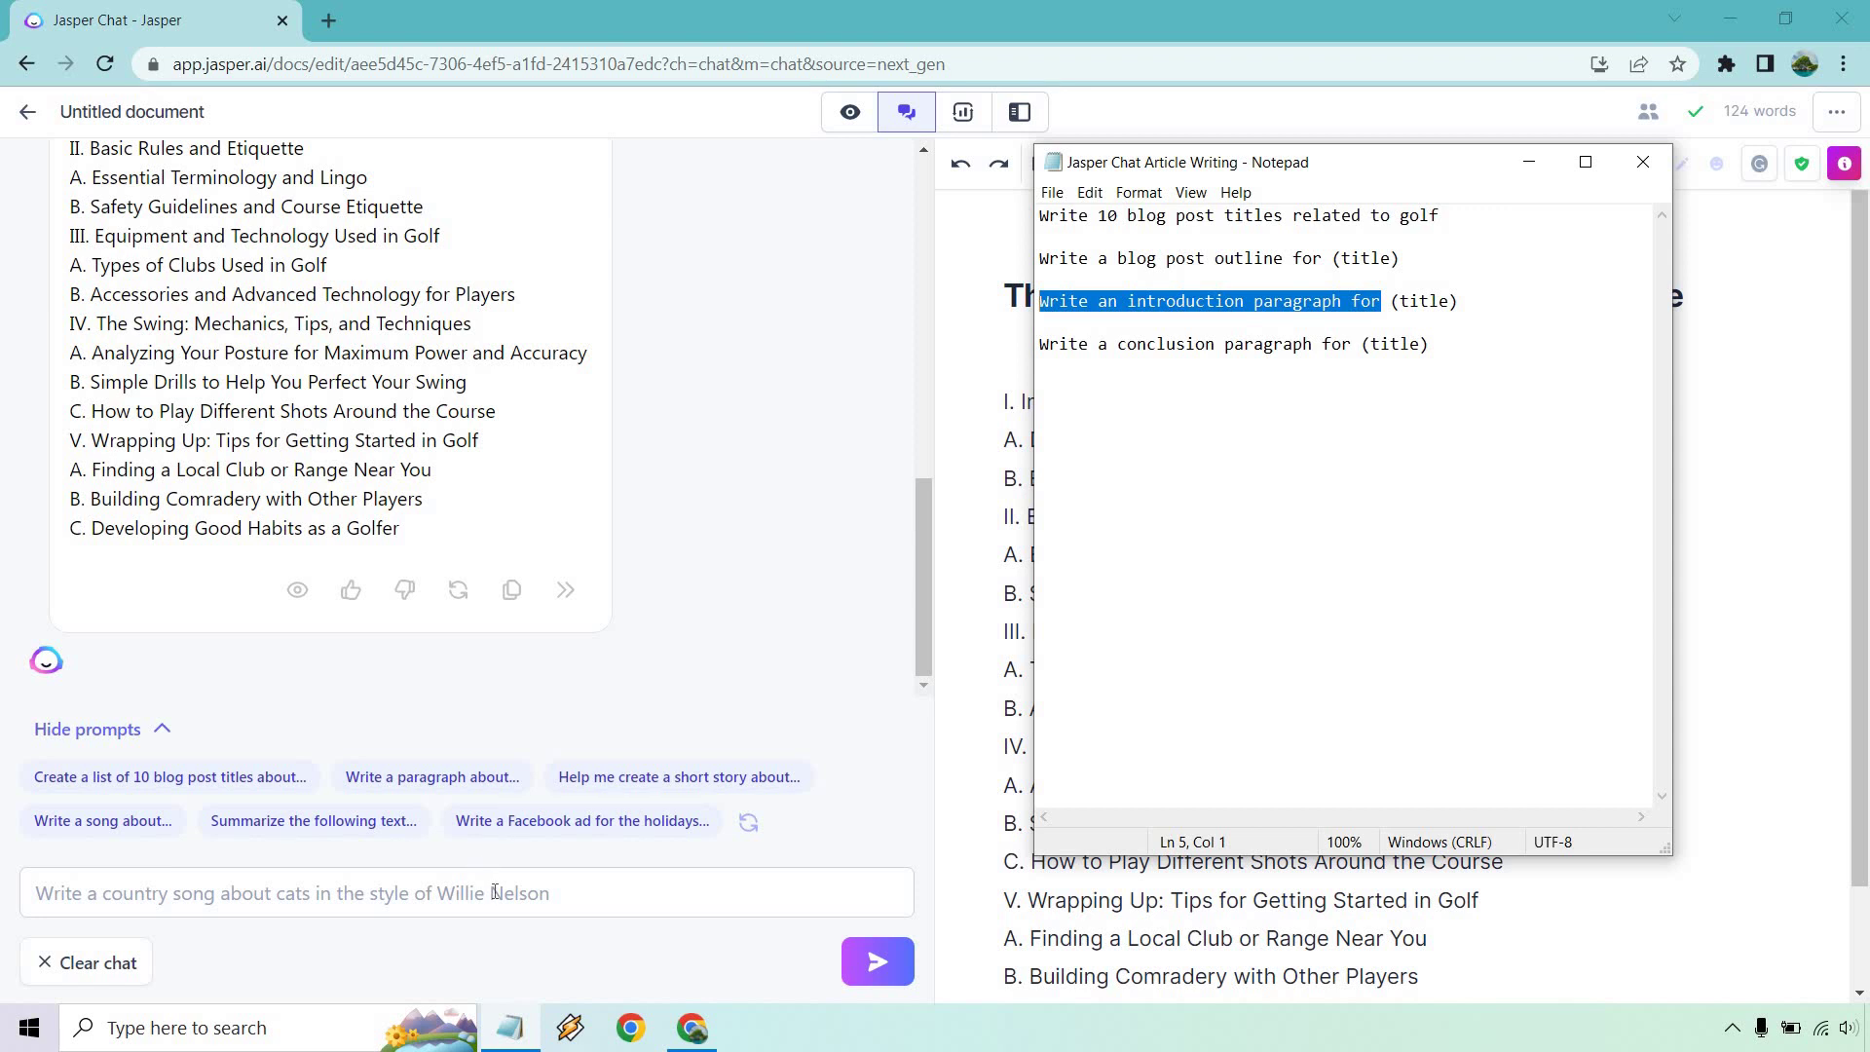
{"action": "left_click", "coordinate": [492, 890]}
{"action": "key", "text": "ctrl+v"}
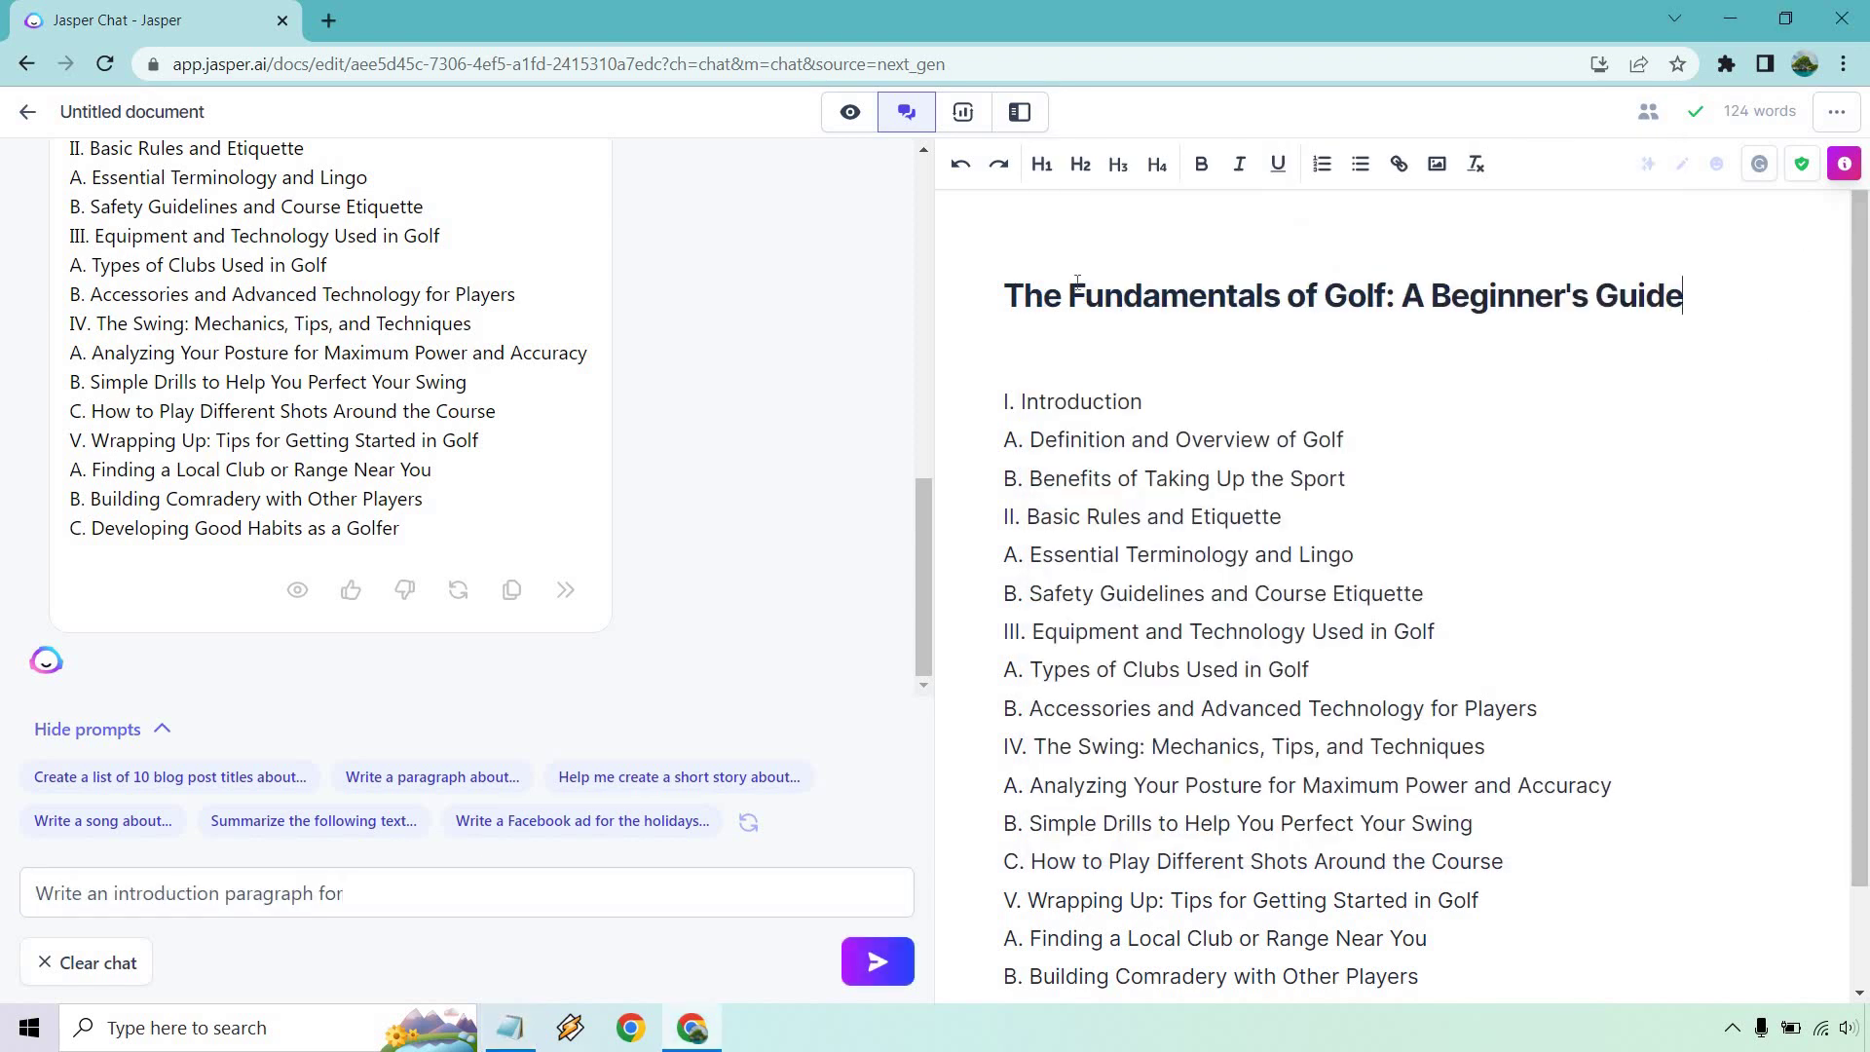
{"action": "left_click_drag", "start_coordinate": [1077, 281], "coordinate": [984, 283]}
{"action": "key", "text": "ctrl+c"}
{"action": "left_click", "coordinate": [542, 890]}
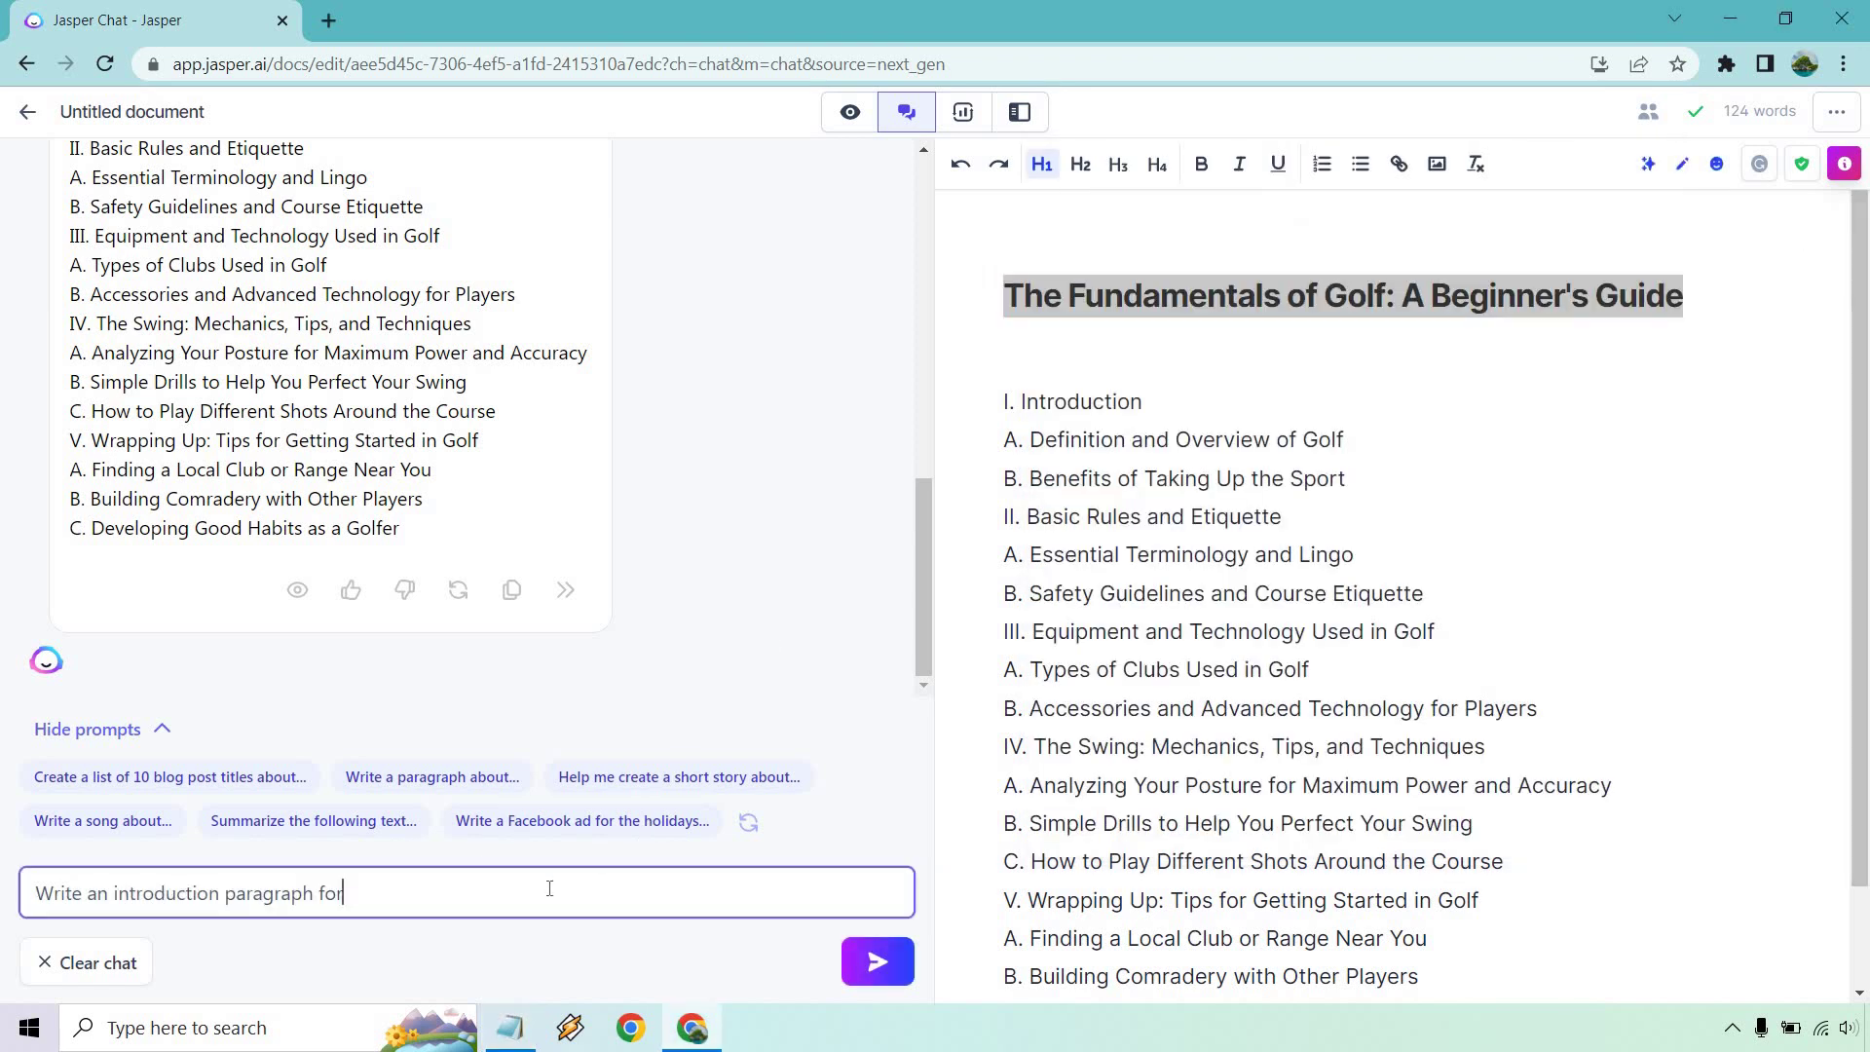
{"action": "key", "text": "ctrl+v"}
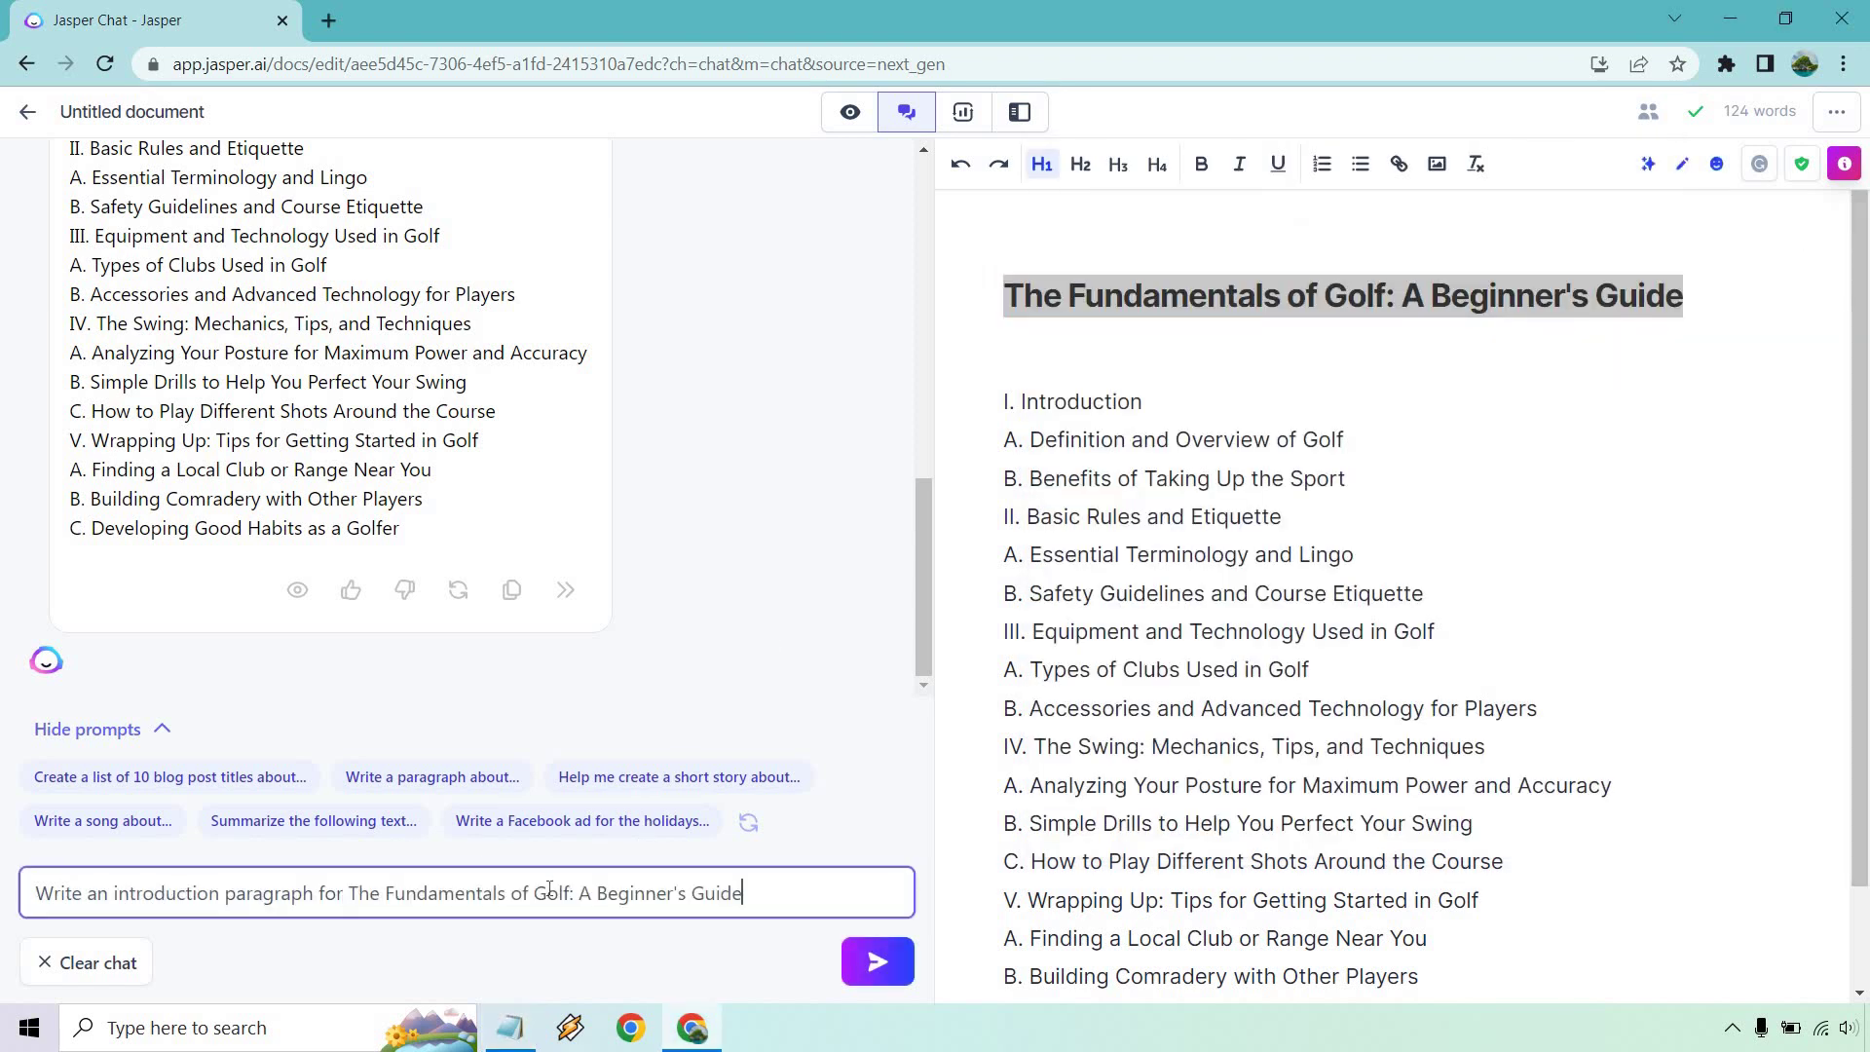
{"action": "left_click", "coordinate": [877, 961]}
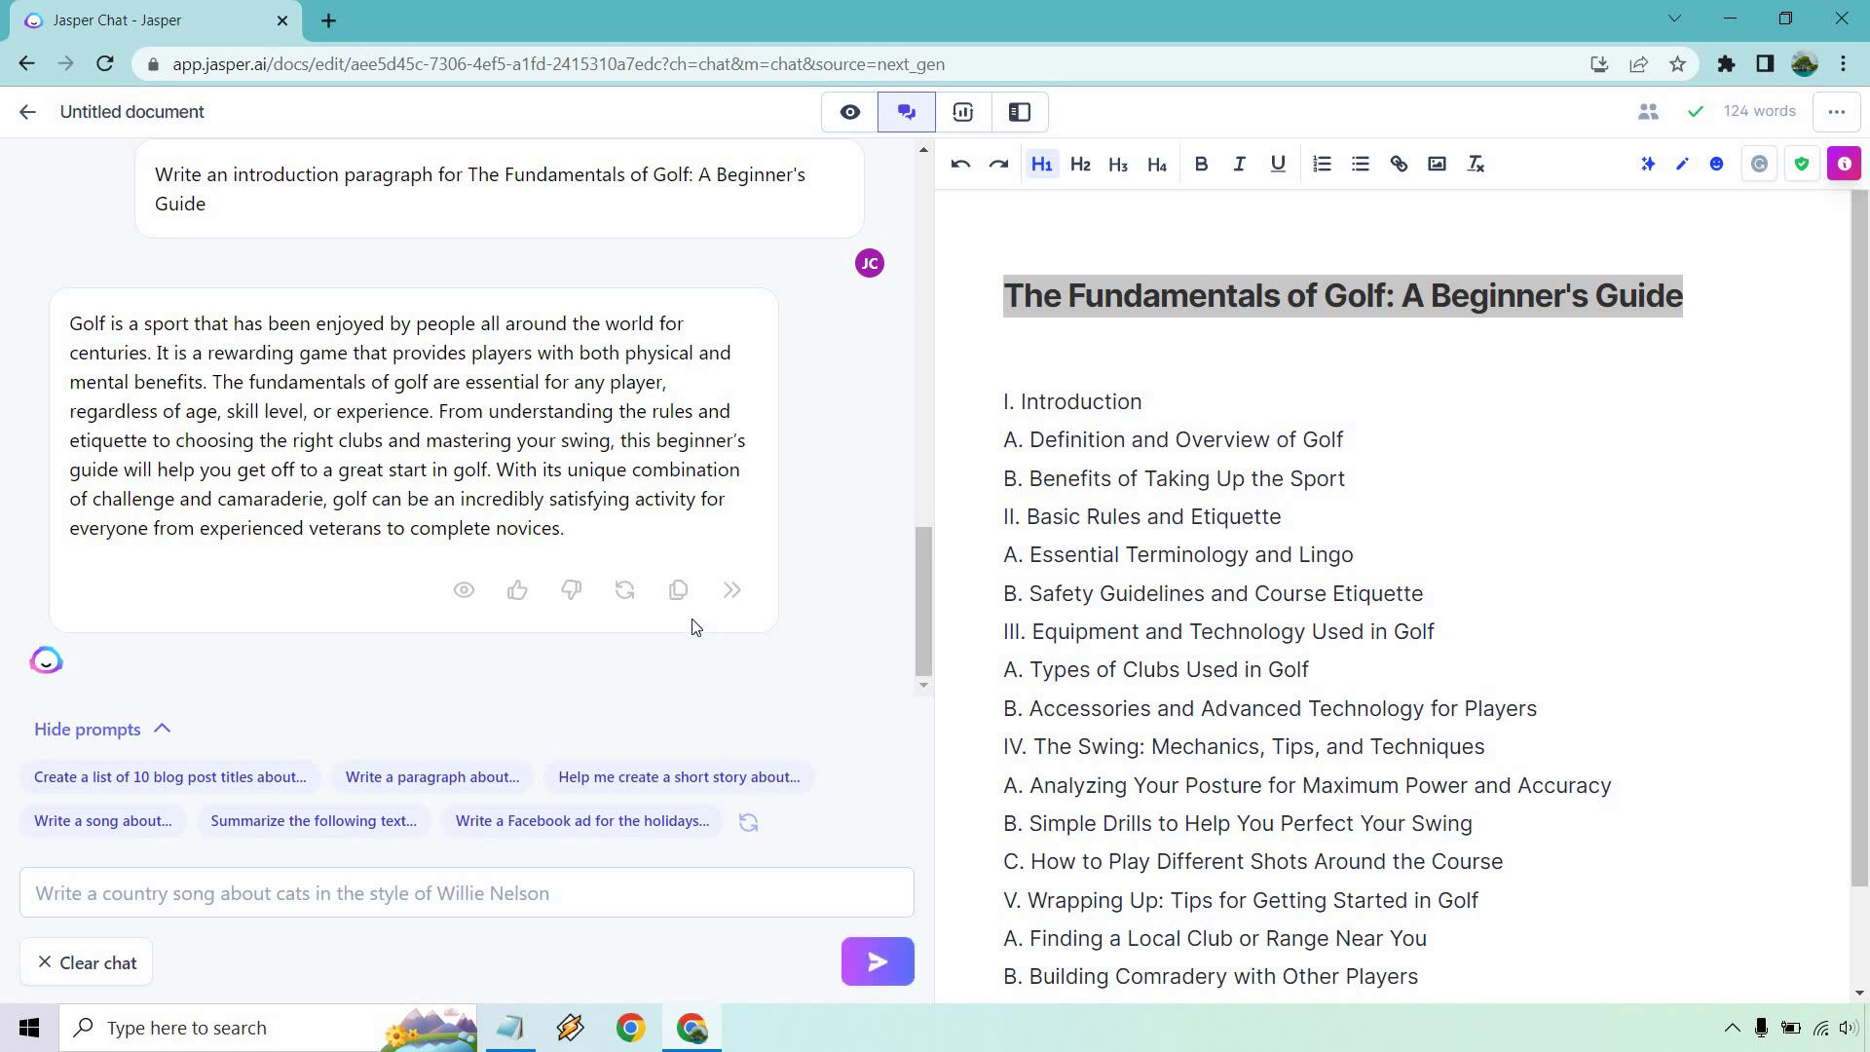
Step: Replace the 'I. Introduction' line with the AI-written introduction paragraph
{"action": "left_click", "coordinate": [679, 594]}
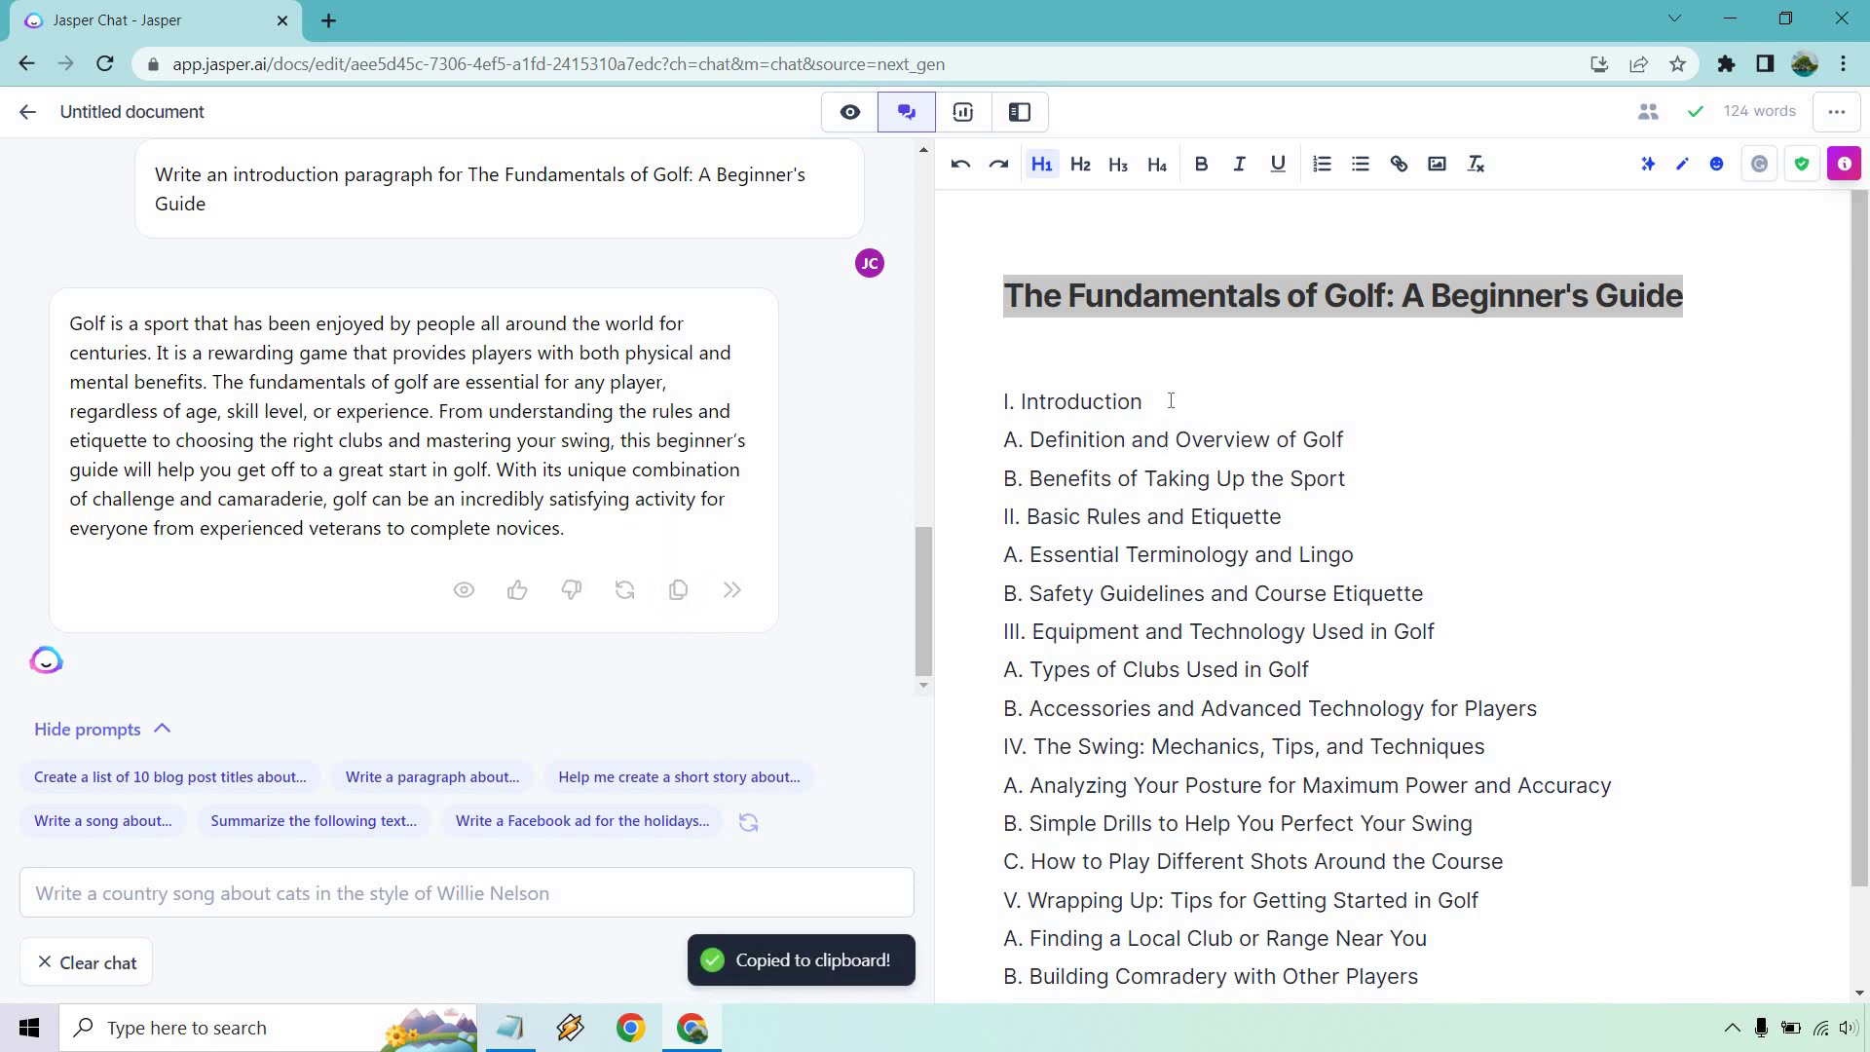
{"action": "left_click", "coordinate": [1171, 400]}
{"action": "key", "text": "Return"}
{"action": "key", "text": "ctrl+v"}
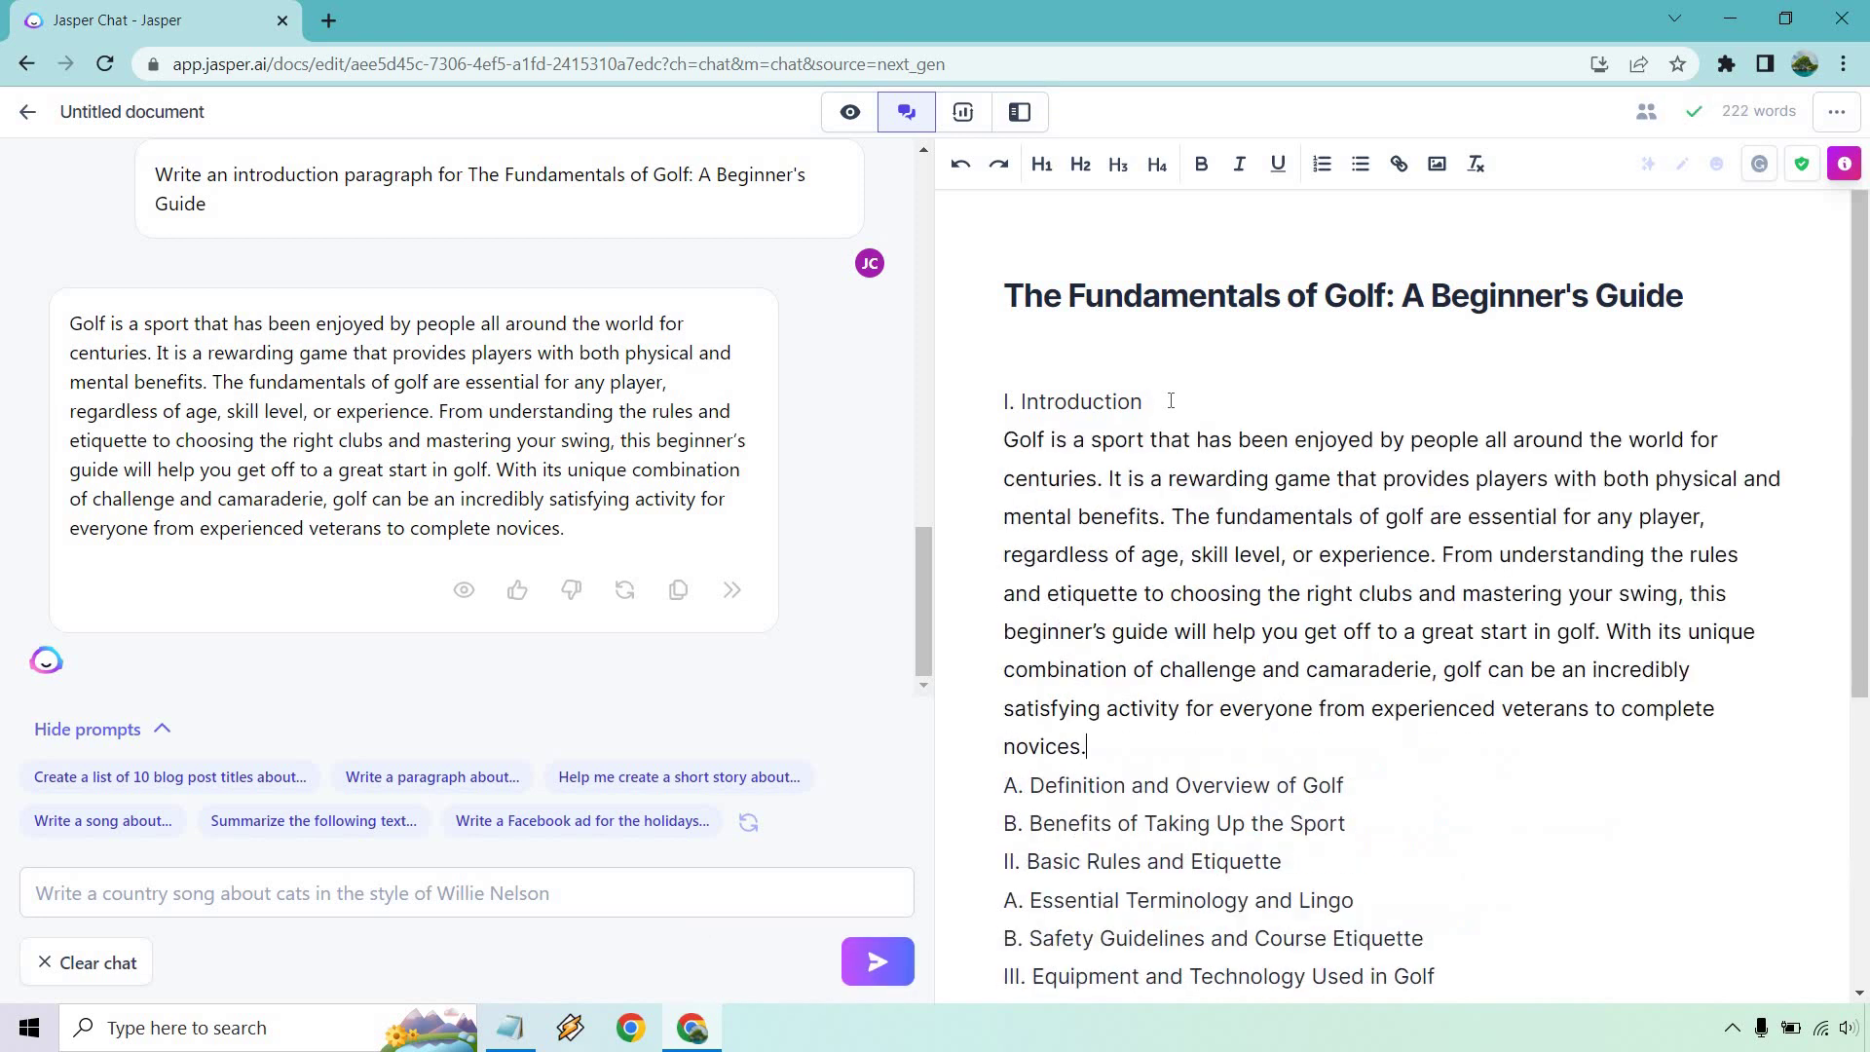
{"action": "key", "text": "ctrl+shift+Left"}
{"action": "key", "text": "ctrl+shift+Left"}
{"action": "key", "text": "BackSpace"}
{"action": "key", "text": "Delete"}
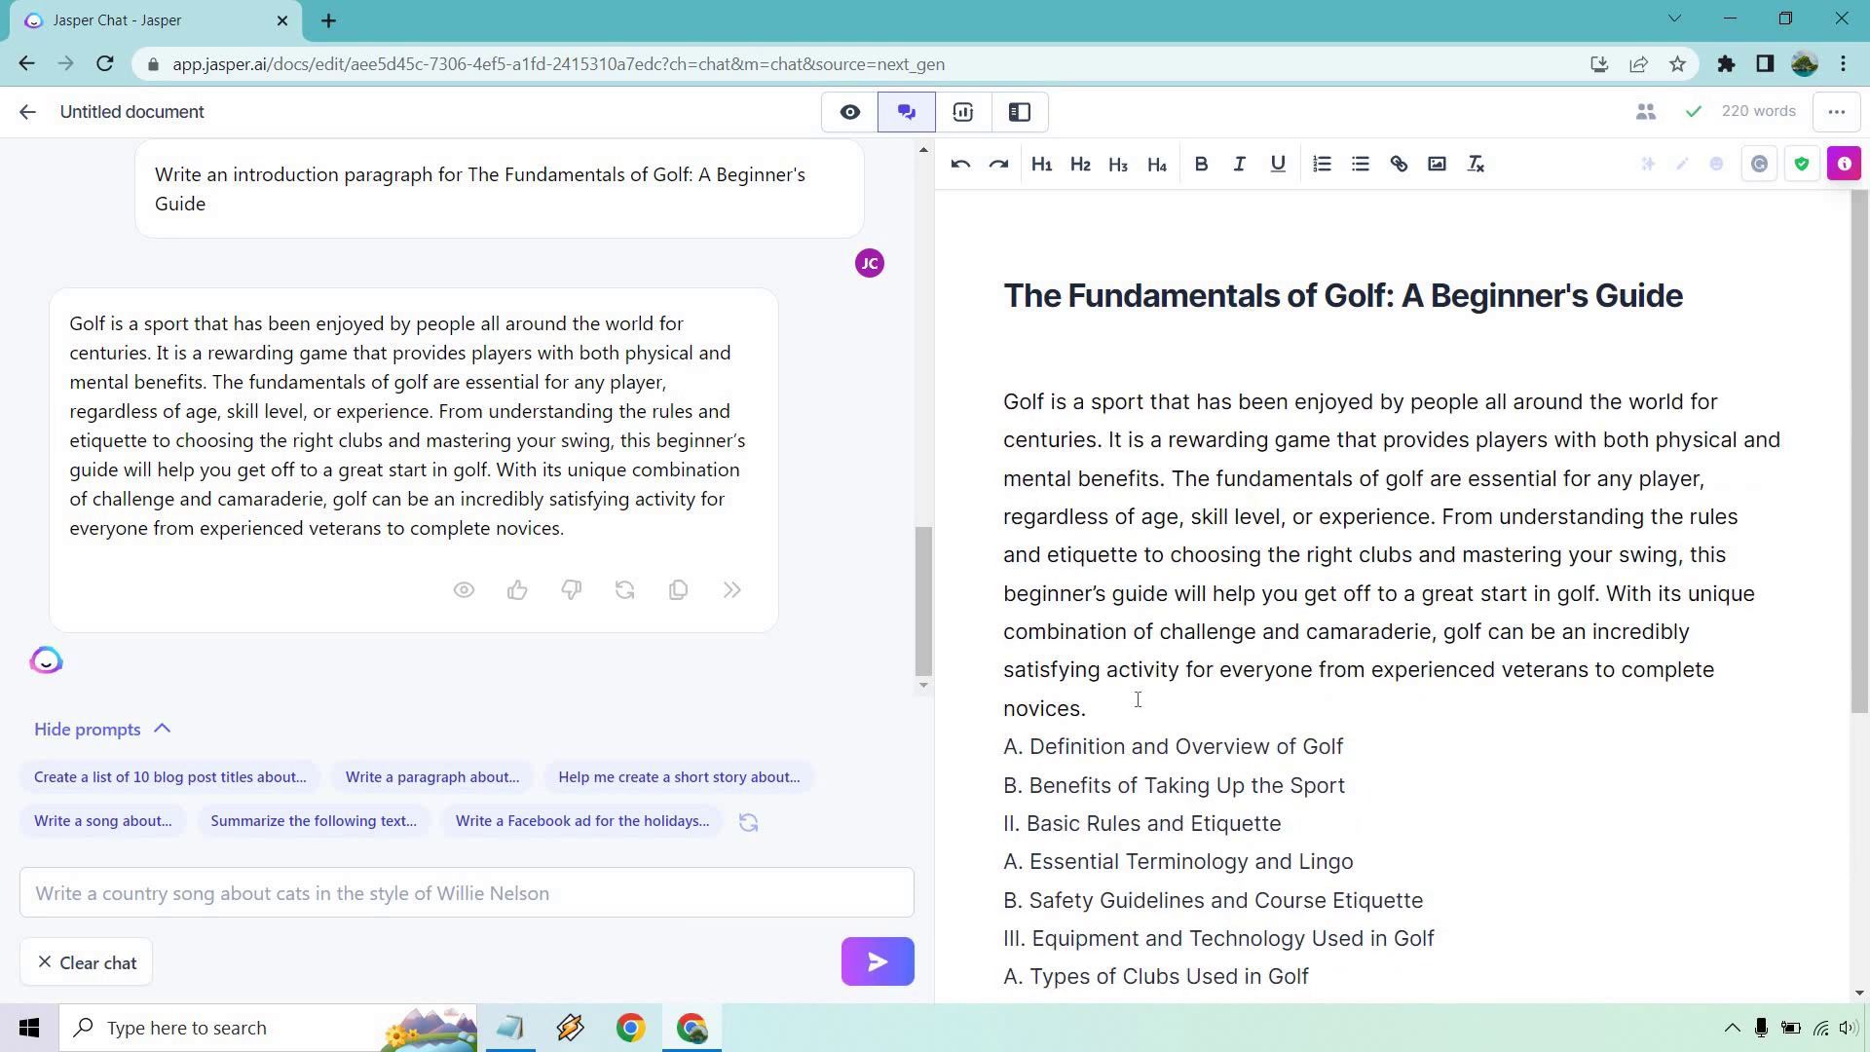
Step: Strip the 'A. ' and 'B. ' prefixes from the next two subheadings, adding blank lines
{"action": "left_click", "coordinate": [1138, 699]}
{"action": "key", "text": "Return"}
{"action": "scroll", "coordinate": [1138, 699], "scroll_direction": "down", "scroll_amount": 1}
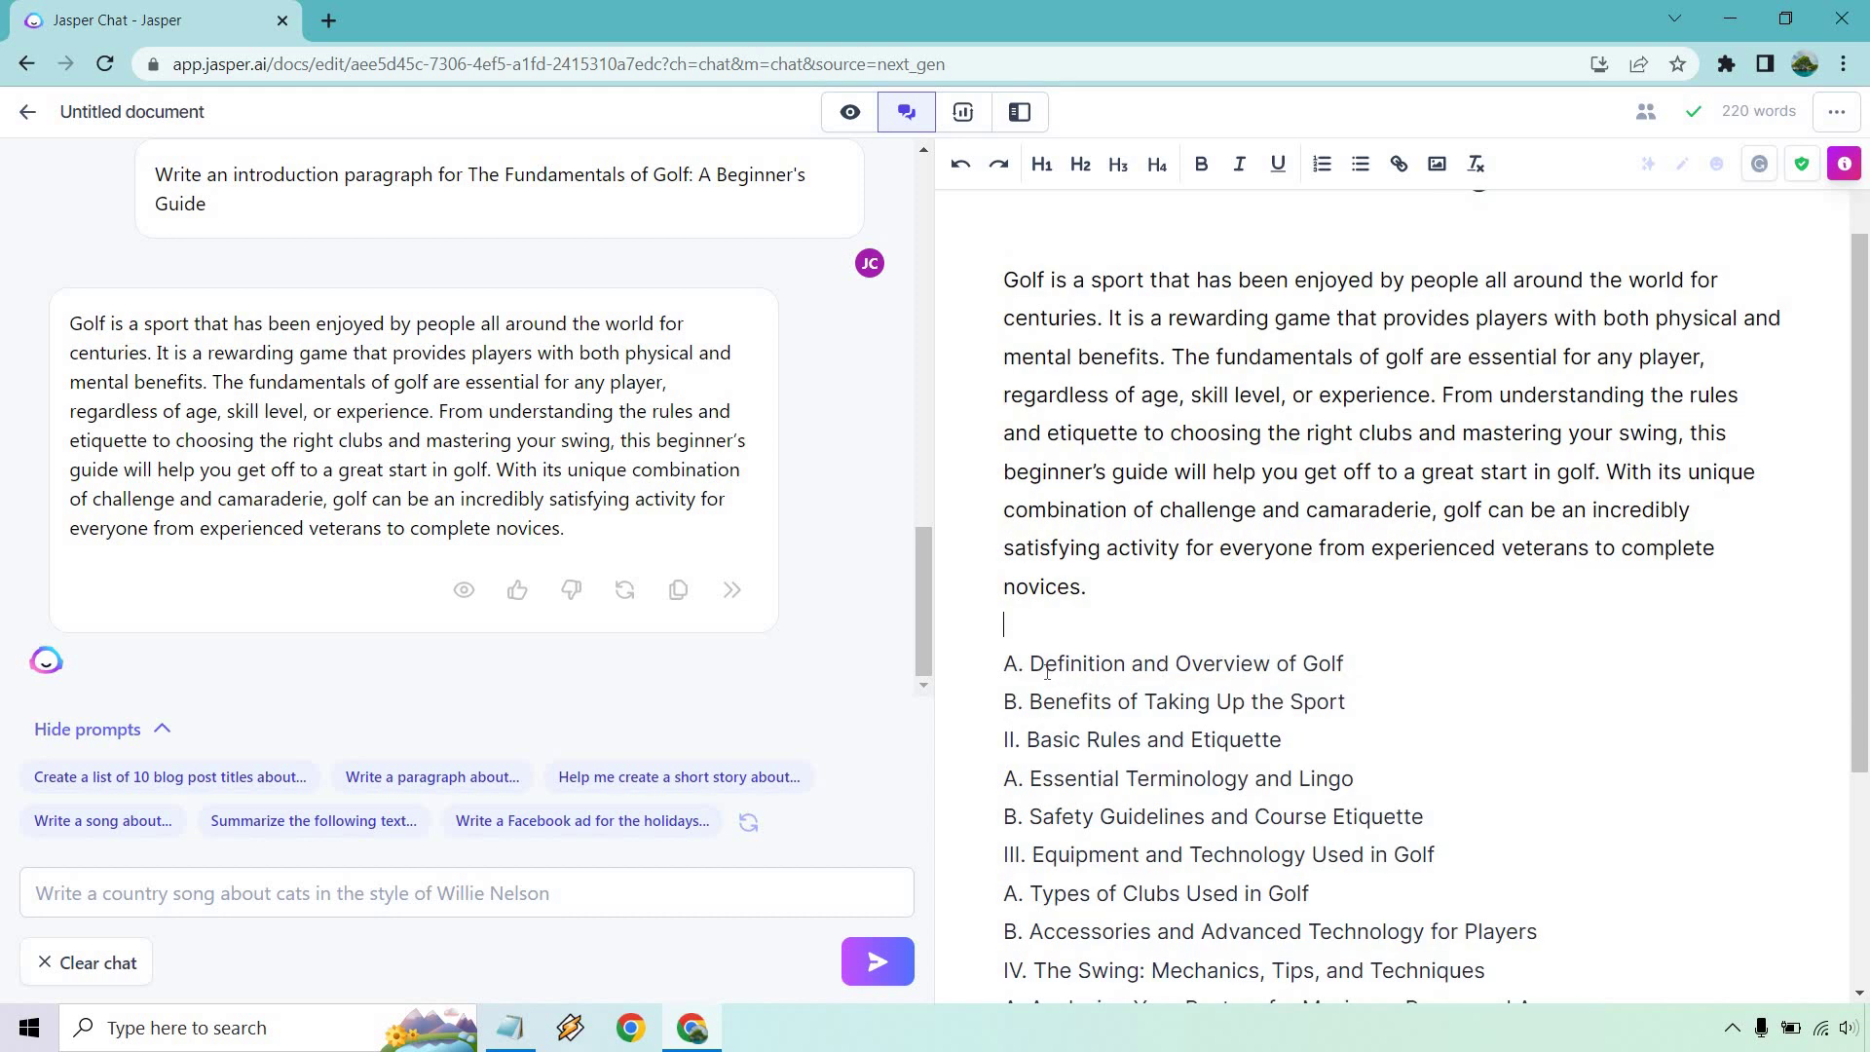
{"action": "key", "text": "BackSpace"}
{"action": "key", "text": "BackSpace"}
{"action": "key", "text": "BackSpace"}
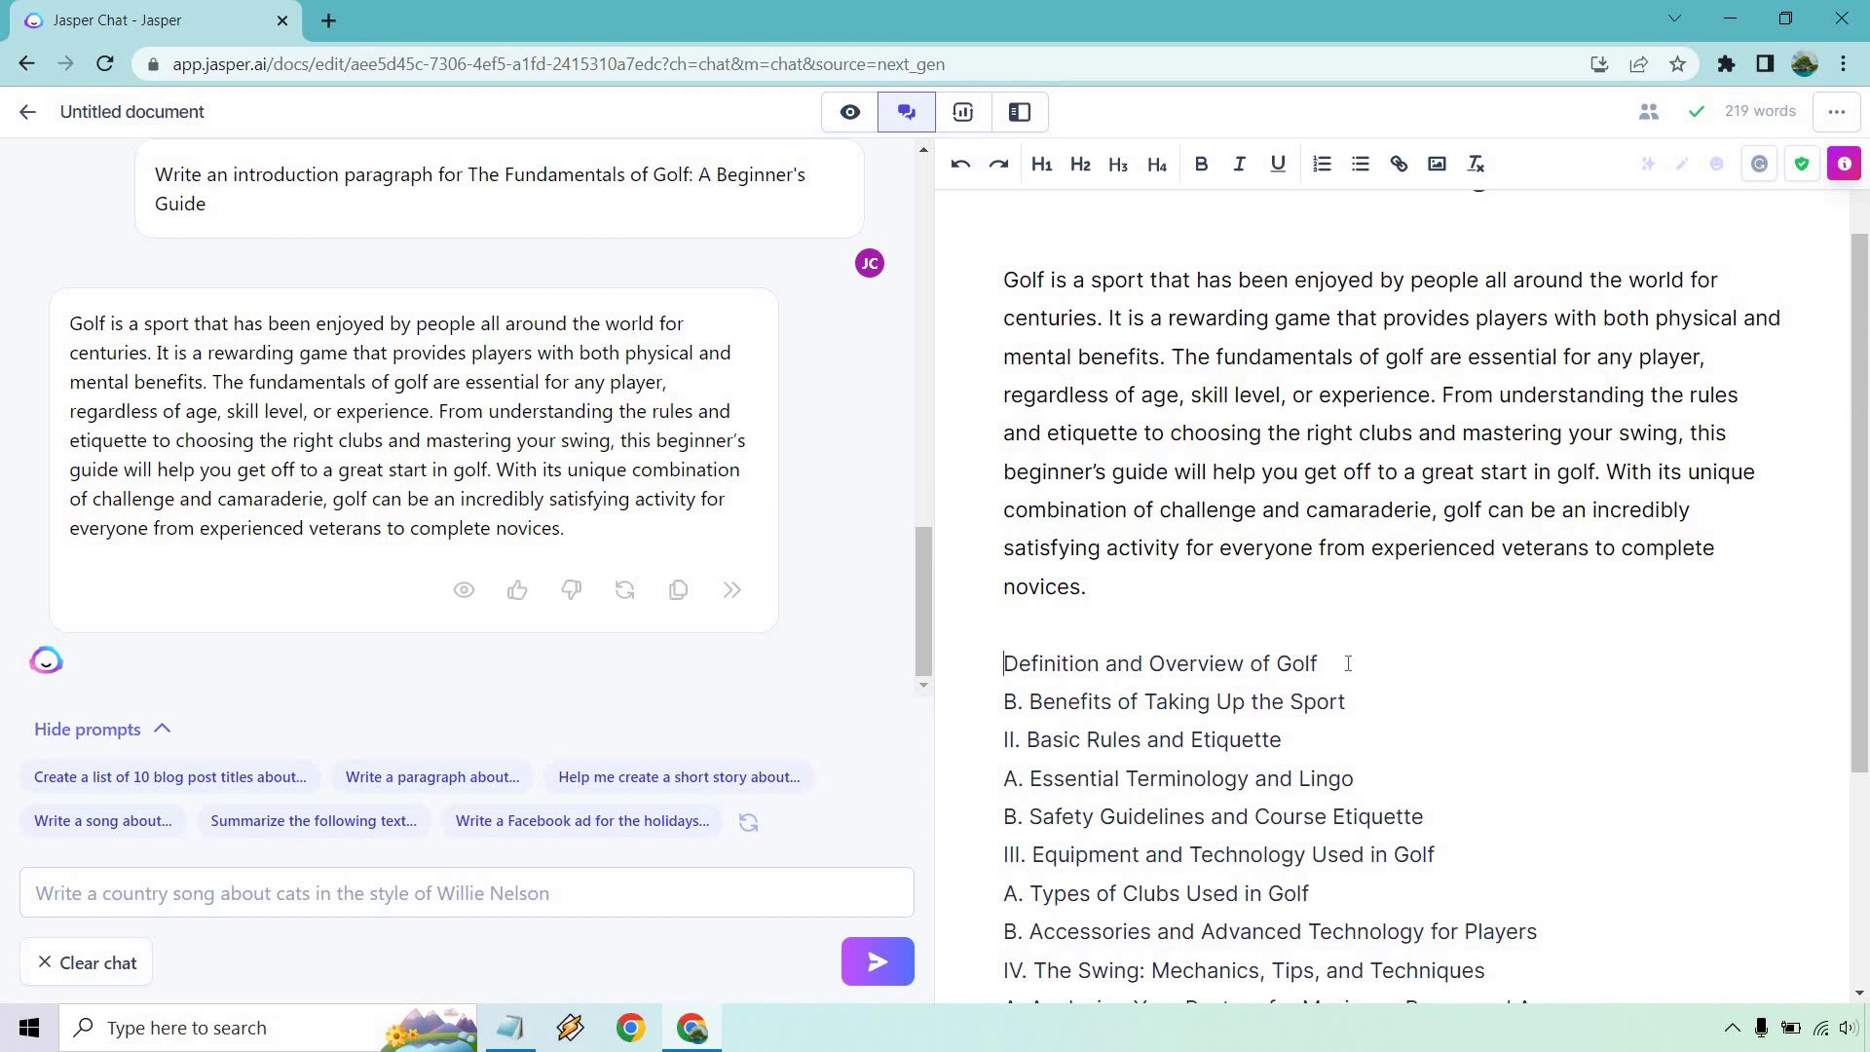
{"action": "left_click", "coordinate": [1348, 663]}
{"action": "key", "text": "Return"}
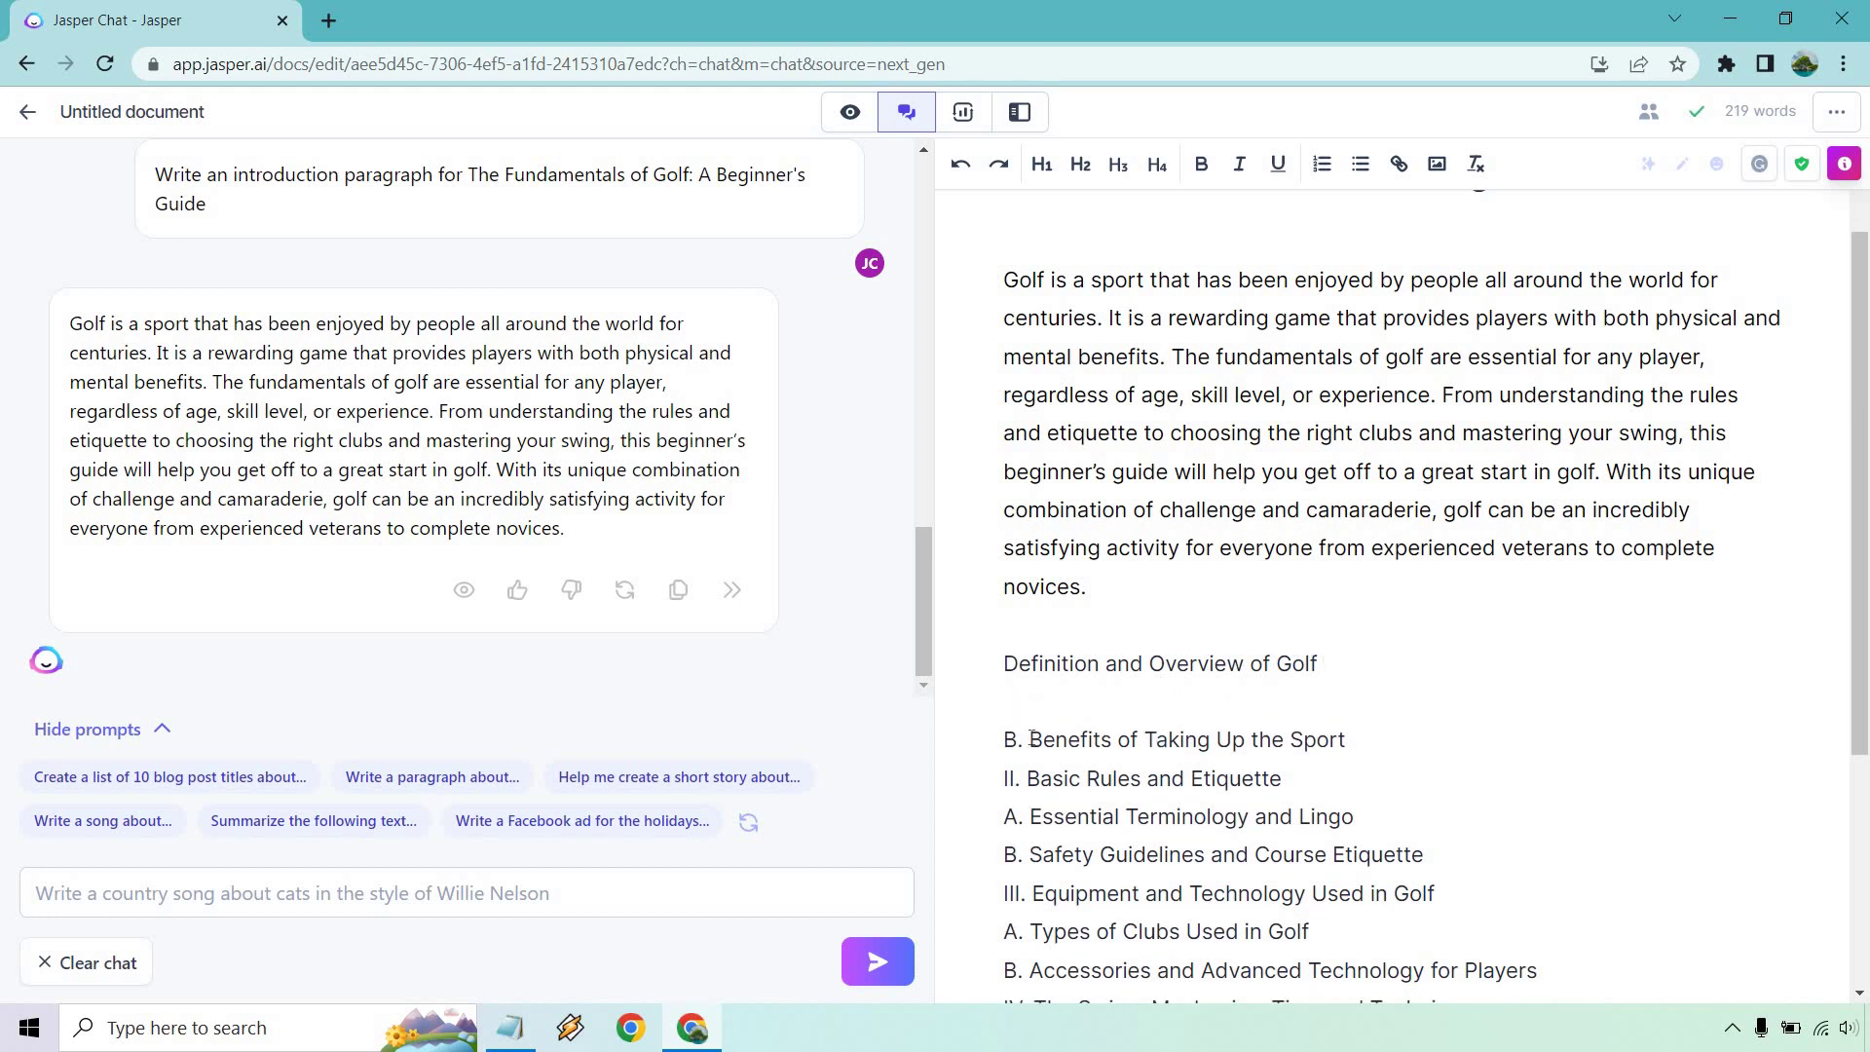
{"action": "key", "text": "BackSpace"}
{"action": "key", "text": "BackSpace"}
{"action": "key", "text": "BackSpace"}
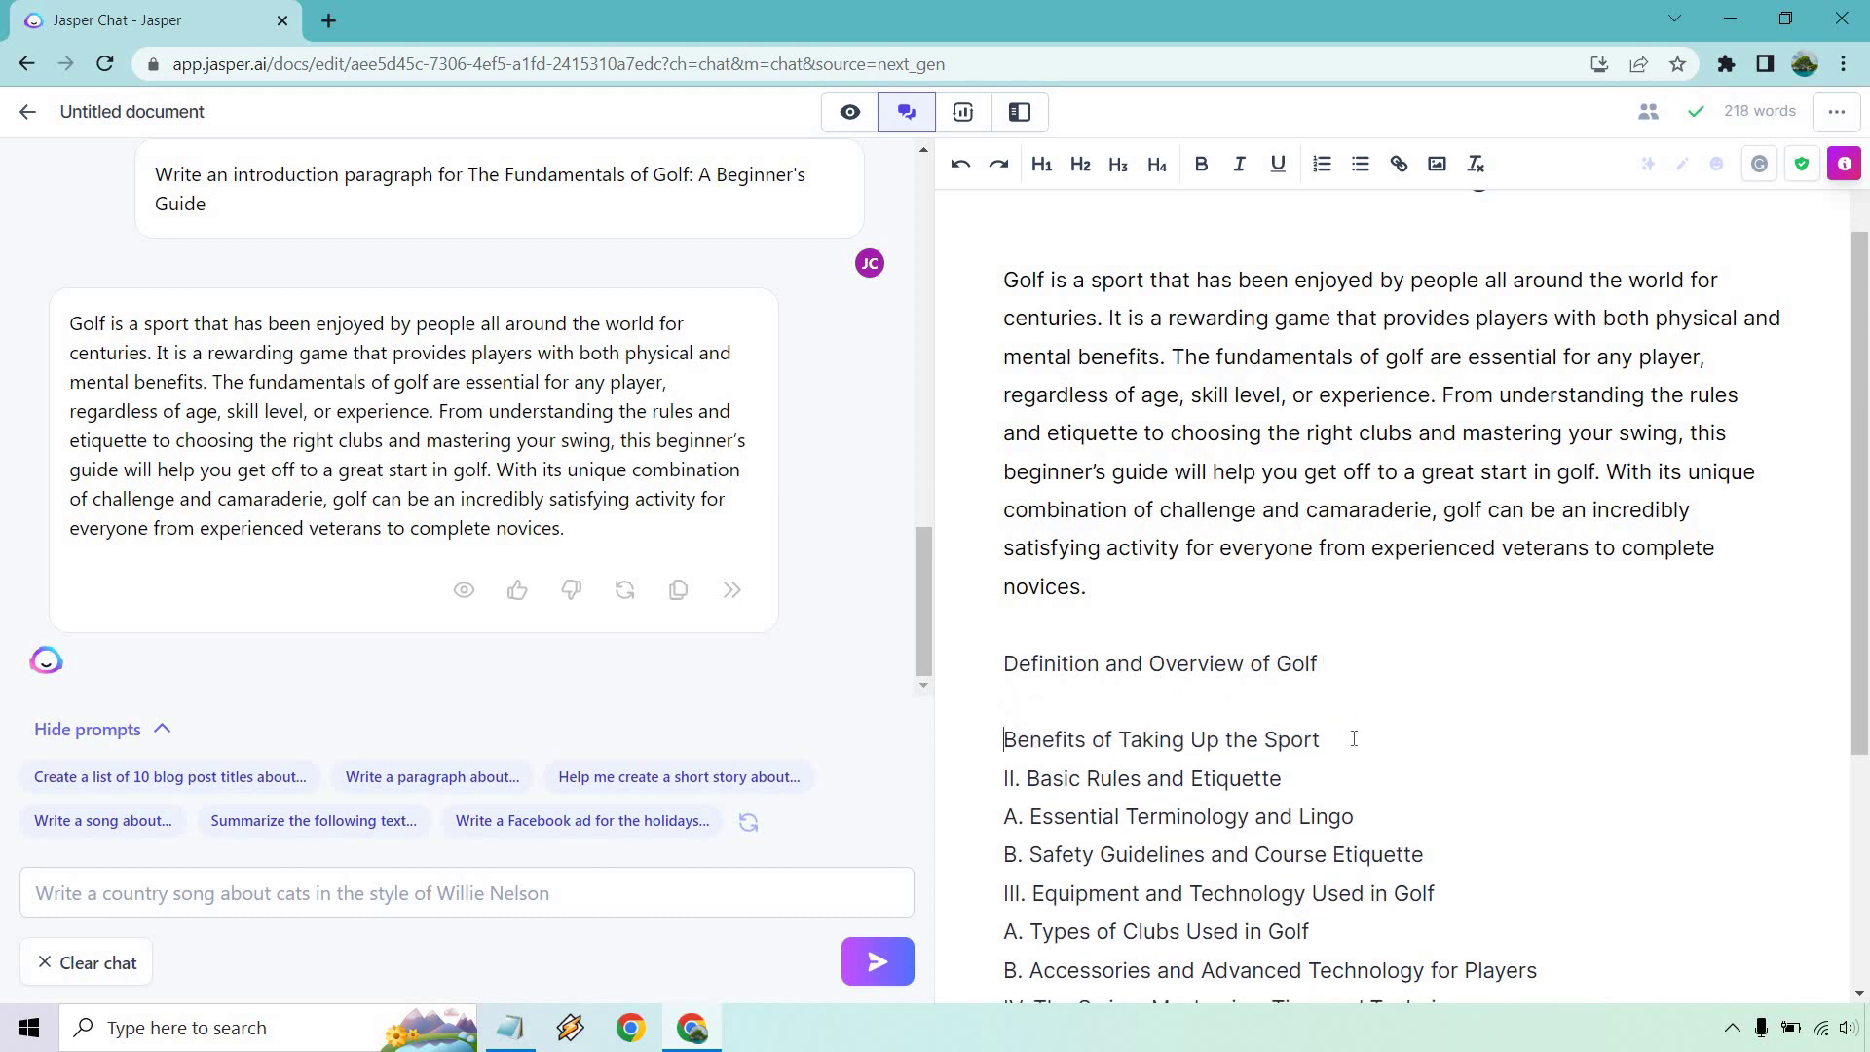
Step: Add a 'Write a paragraph about' prompt line in Notepad and copy it
{"action": "left_click_drag", "start_coordinate": [1333, 667], "coordinate": [938, 699]}
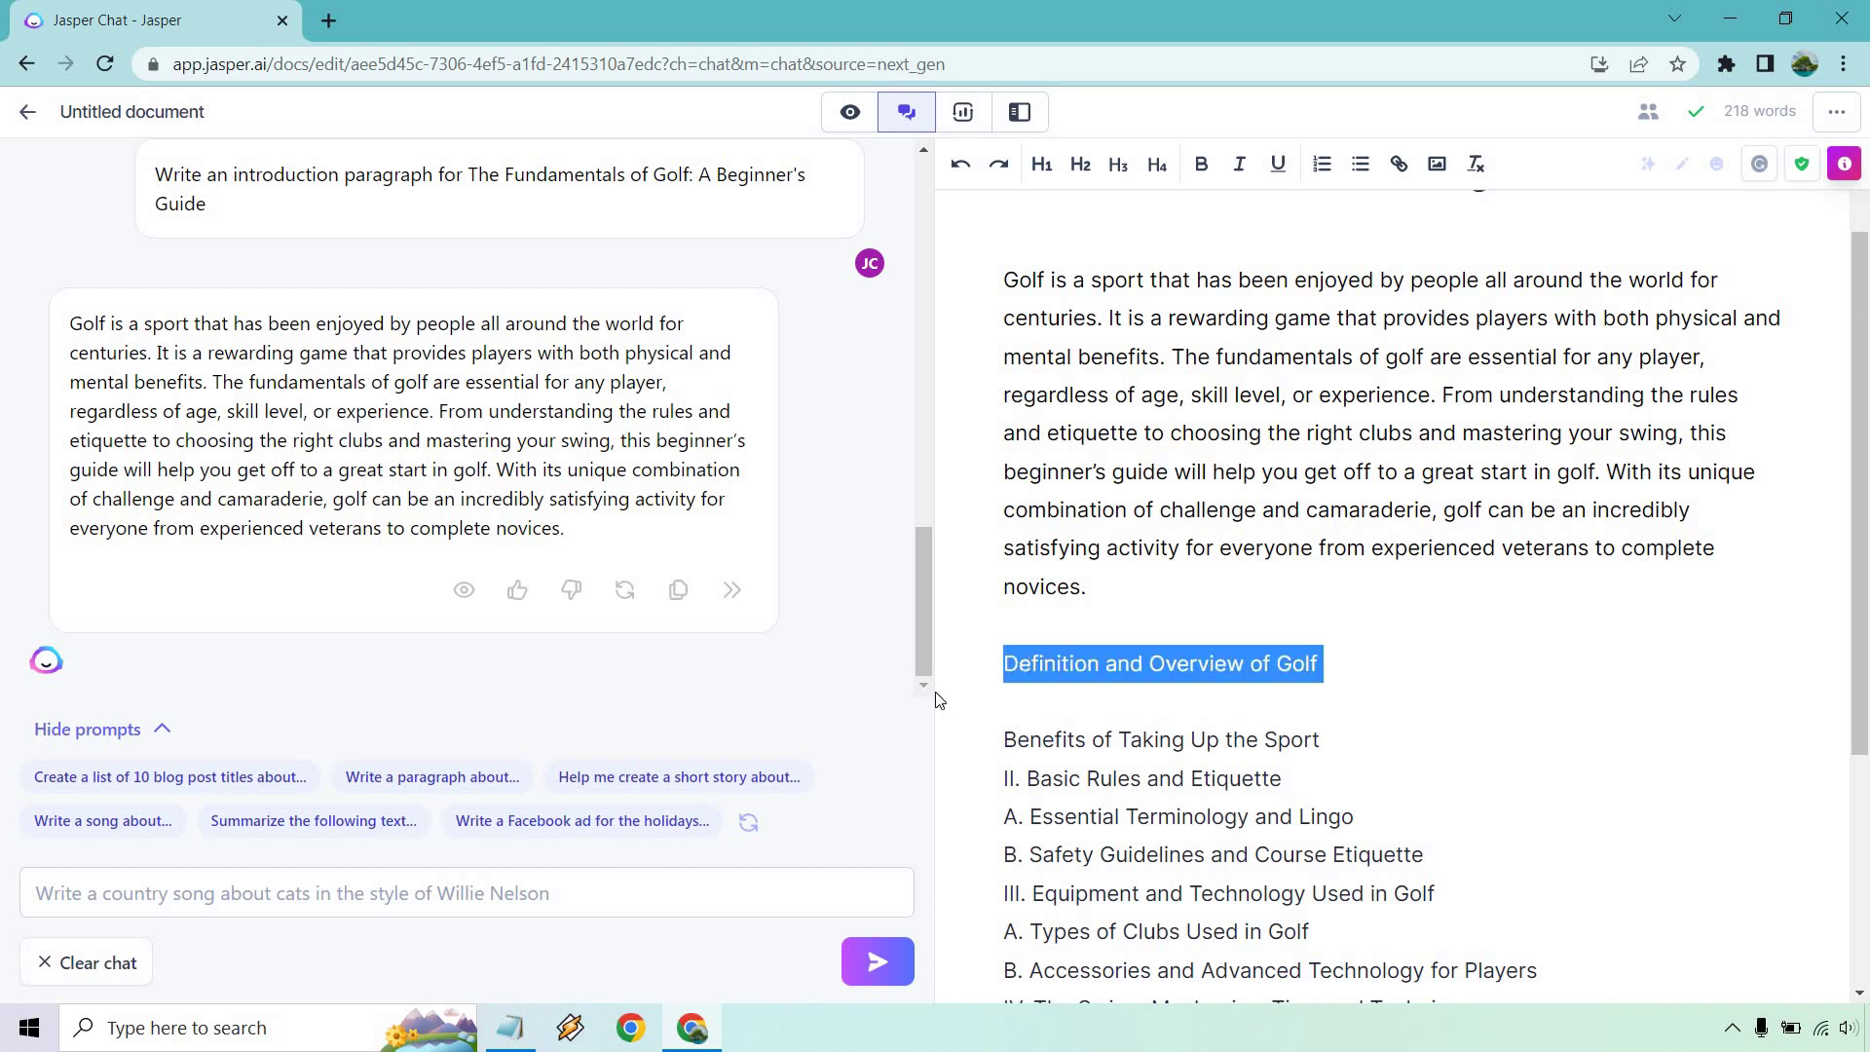
{"action": "left_click", "coordinate": [508, 1028]}
{"action": "left_click_drag", "start_coordinate": [1443, 345], "coordinate": [1042, 366]}
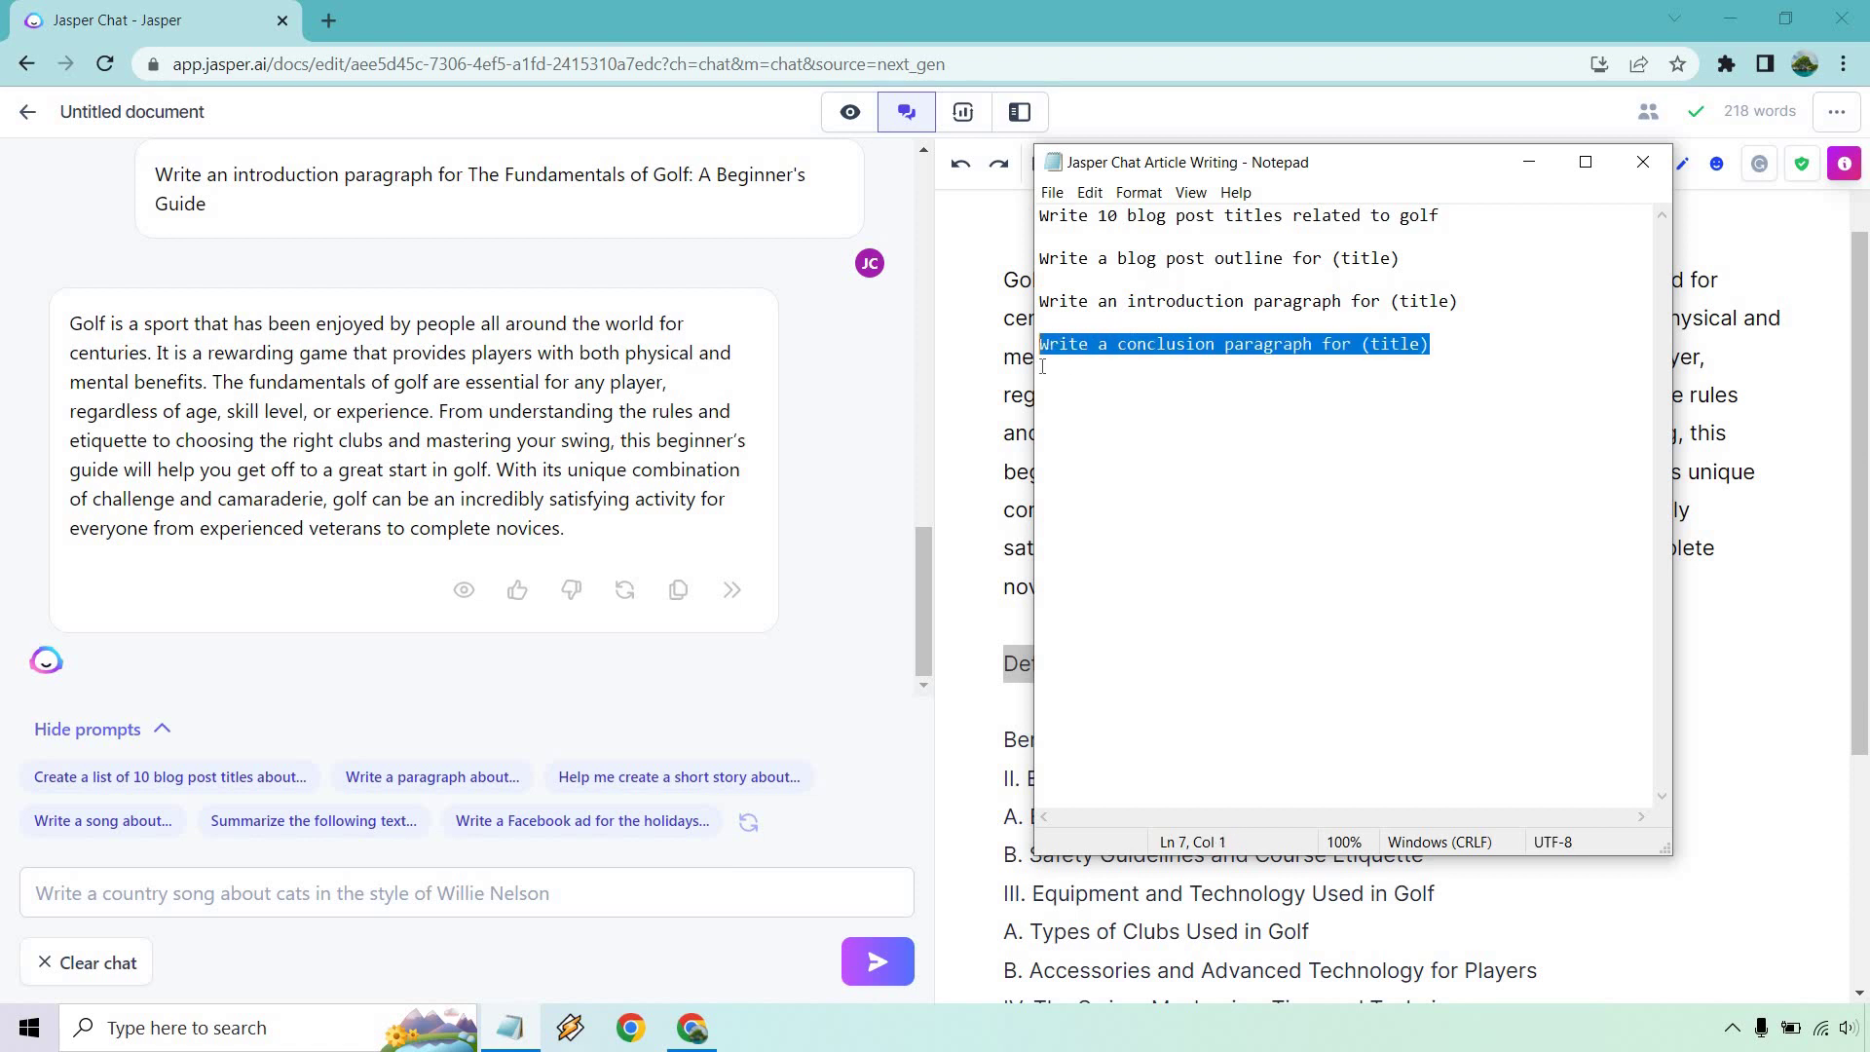
{"action": "left_click", "coordinate": [1486, 302]}
{"action": "key", "text": "Return"}
{"action": "key", "text": "Return"}
{"action": "type", "text": "Write a parag"}
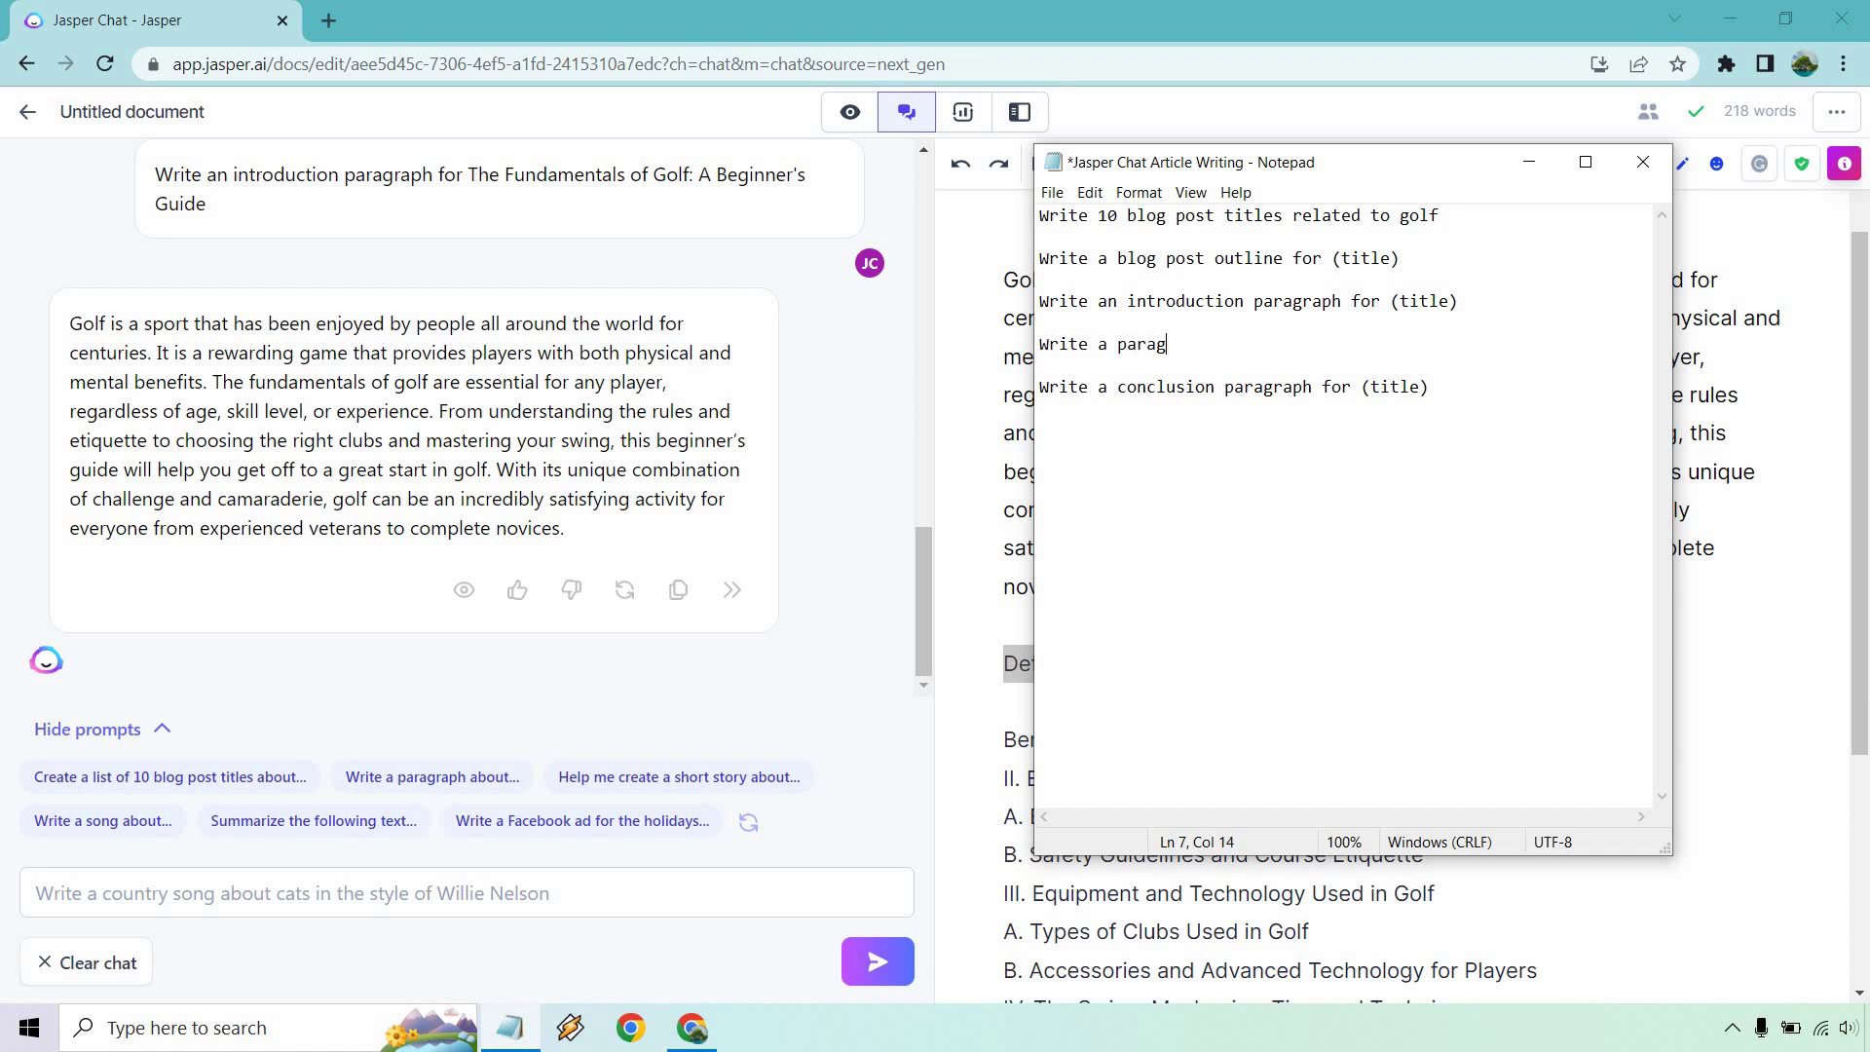
{"action": "type", "text": "raph about"}
{"action": "key", "text": "shift+Home"}
{"action": "key", "text": "ctrl+c"}
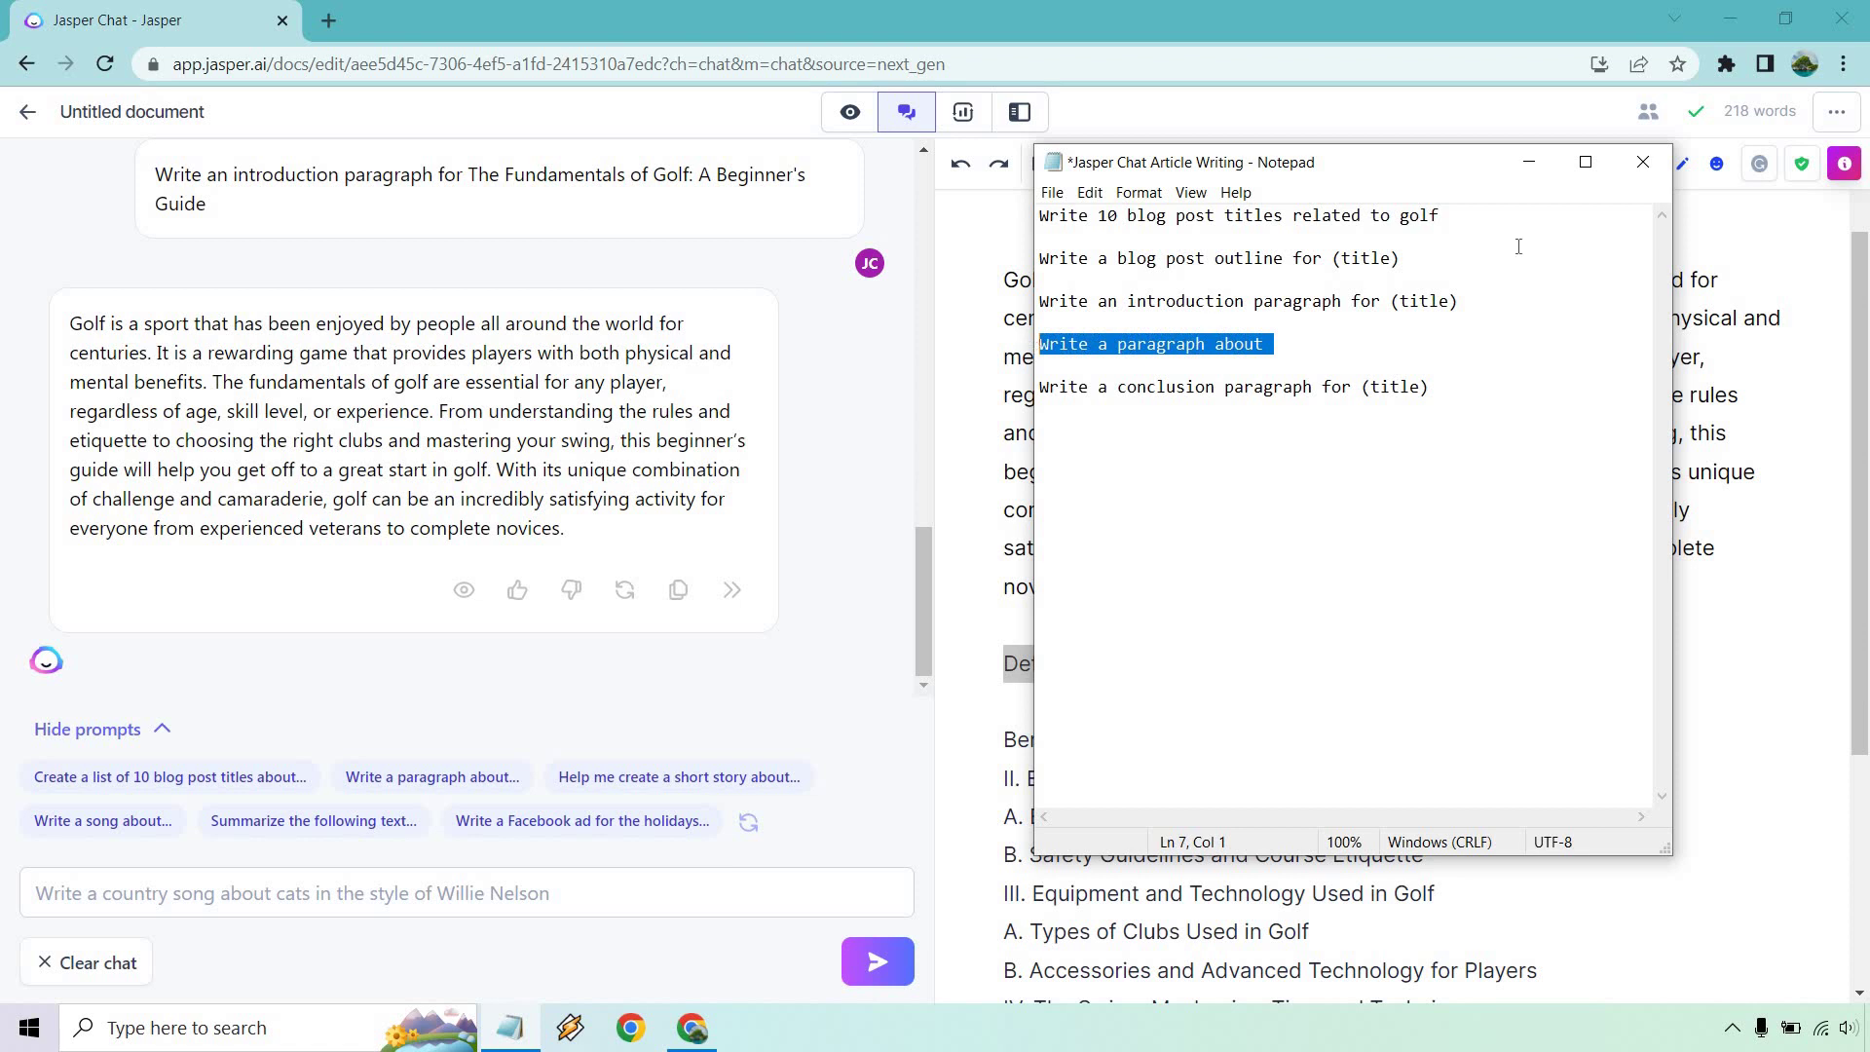
{"action": "left_click", "coordinate": [1526, 168]}
Step: Send 'Write a paragraph about Definition and Overview of Golf' to Jasper Chat
{"action": "left_click", "coordinate": [471, 892]}
{"action": "key", "text": "ctrl+v"}
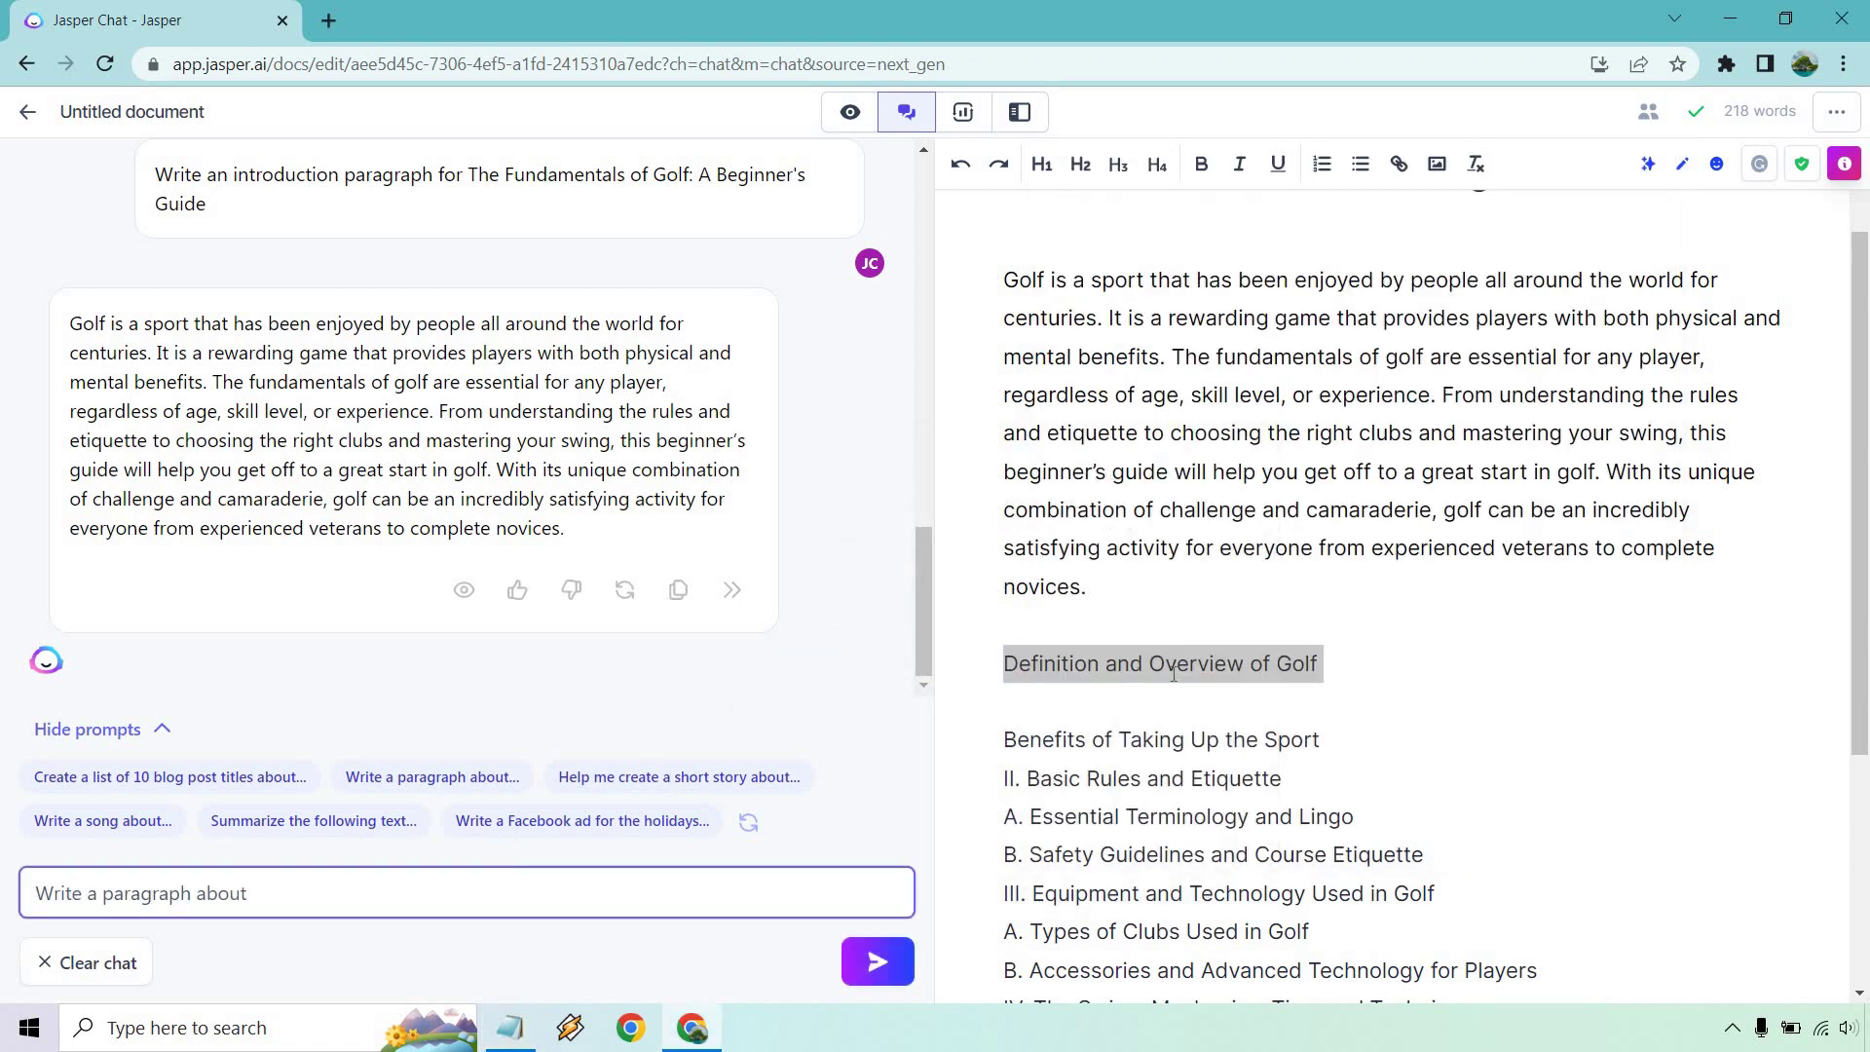
{"action": "left_click", "coordinate": [1227, 665]}
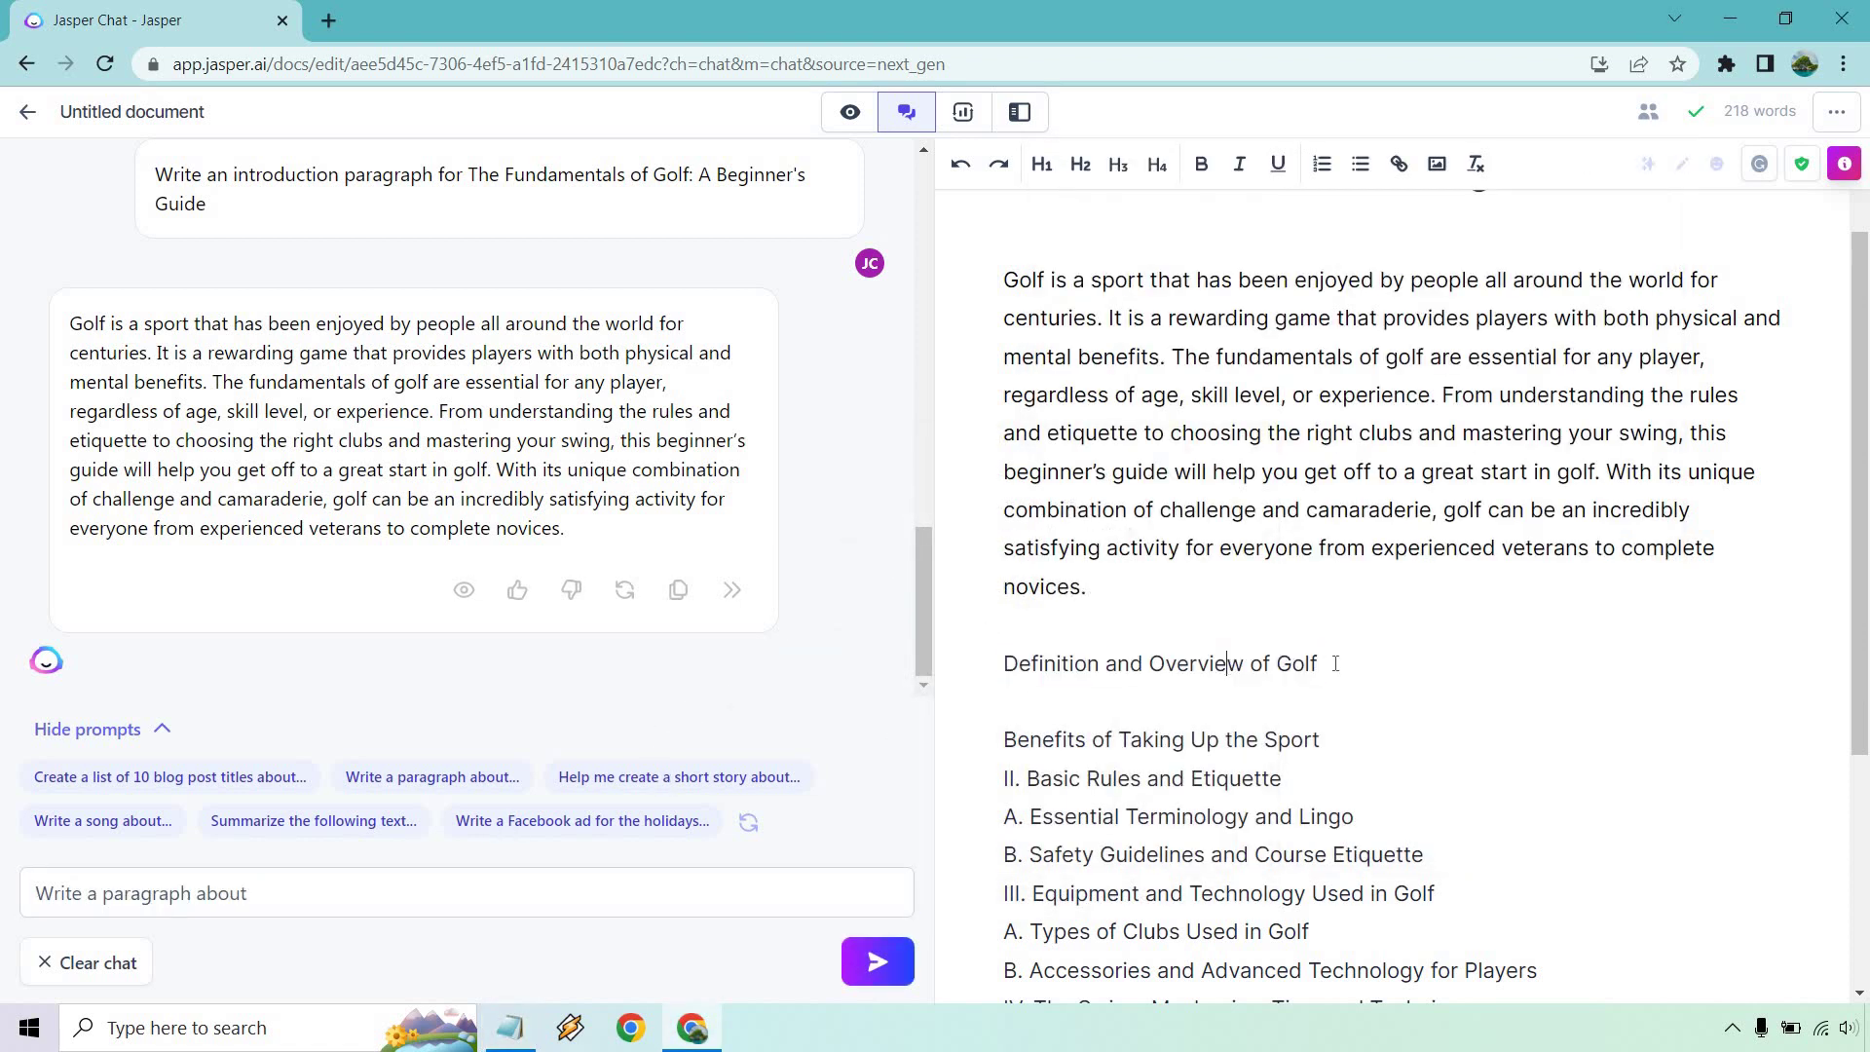
{"action": "left_click", "coordinate": [985, 667], "text": "shift"}
{"action": "key", "text": "ctrl+c"}
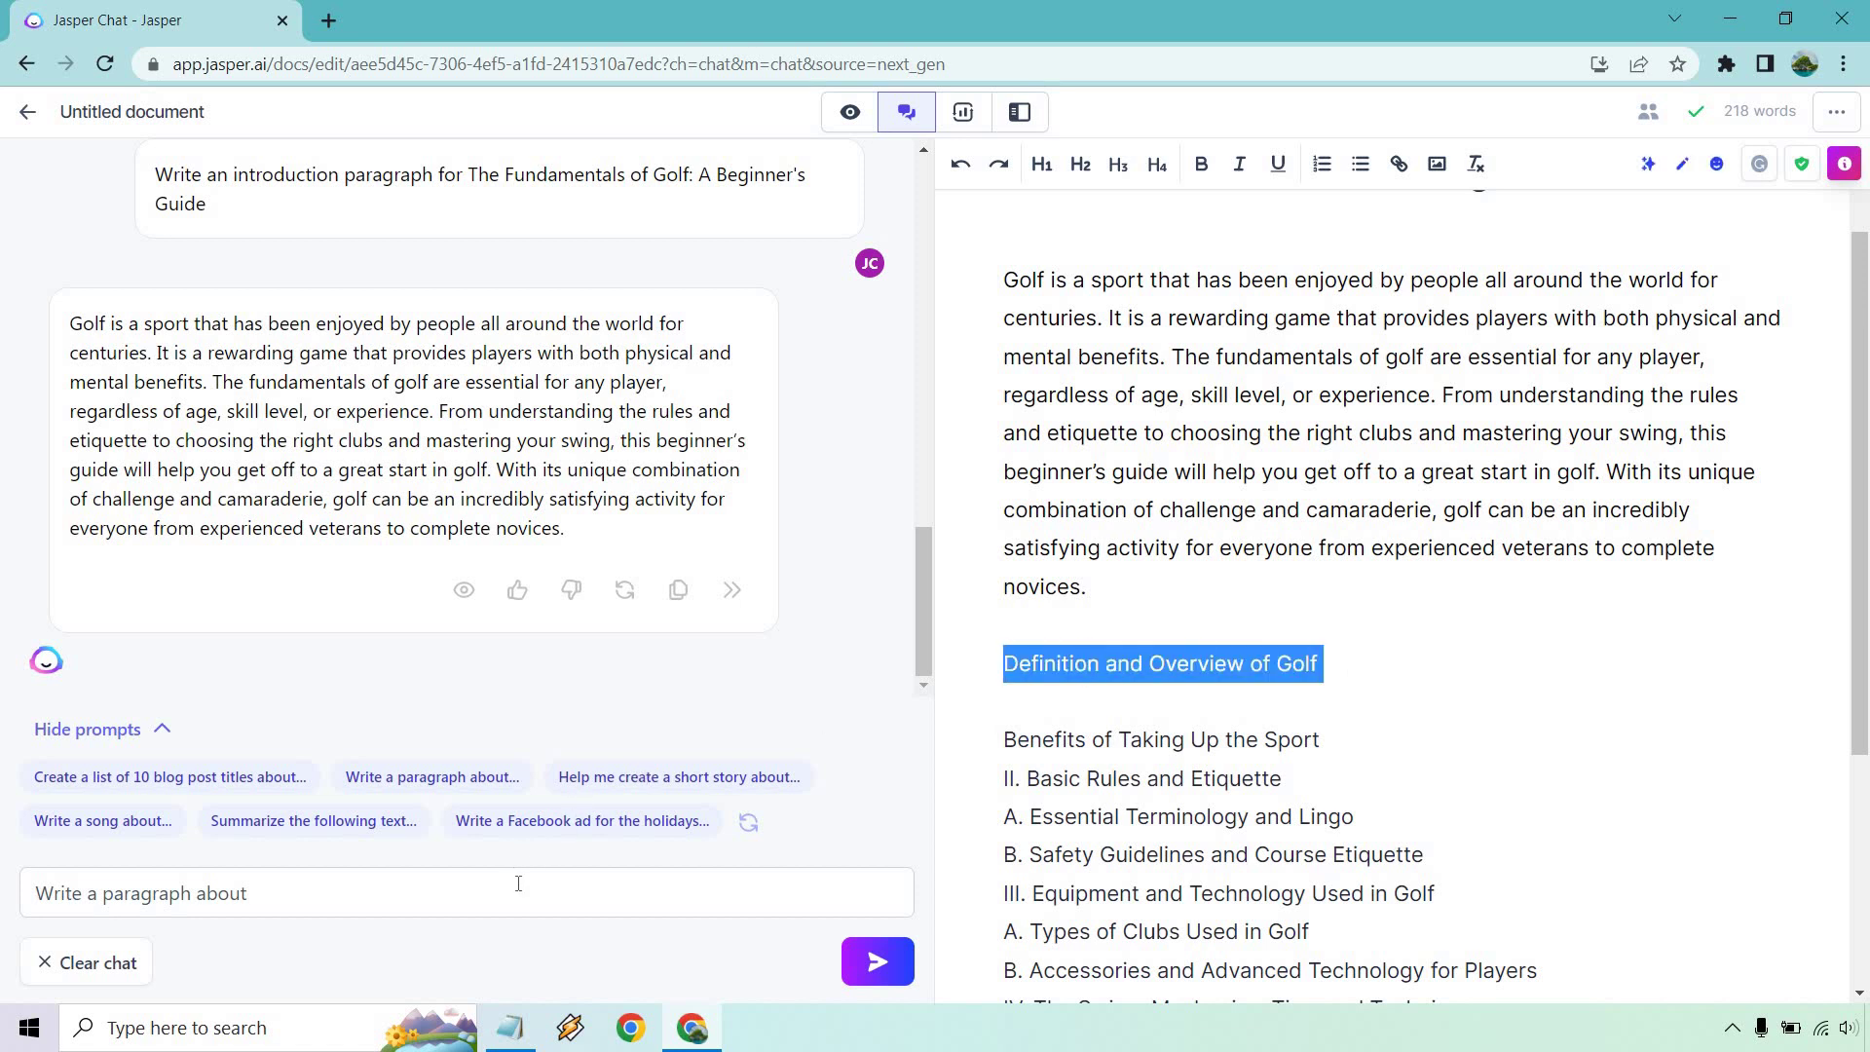
{"action": "left_click", "coordinate": [518, 883]}
{"action": "key", "text": "ctrl+v"}
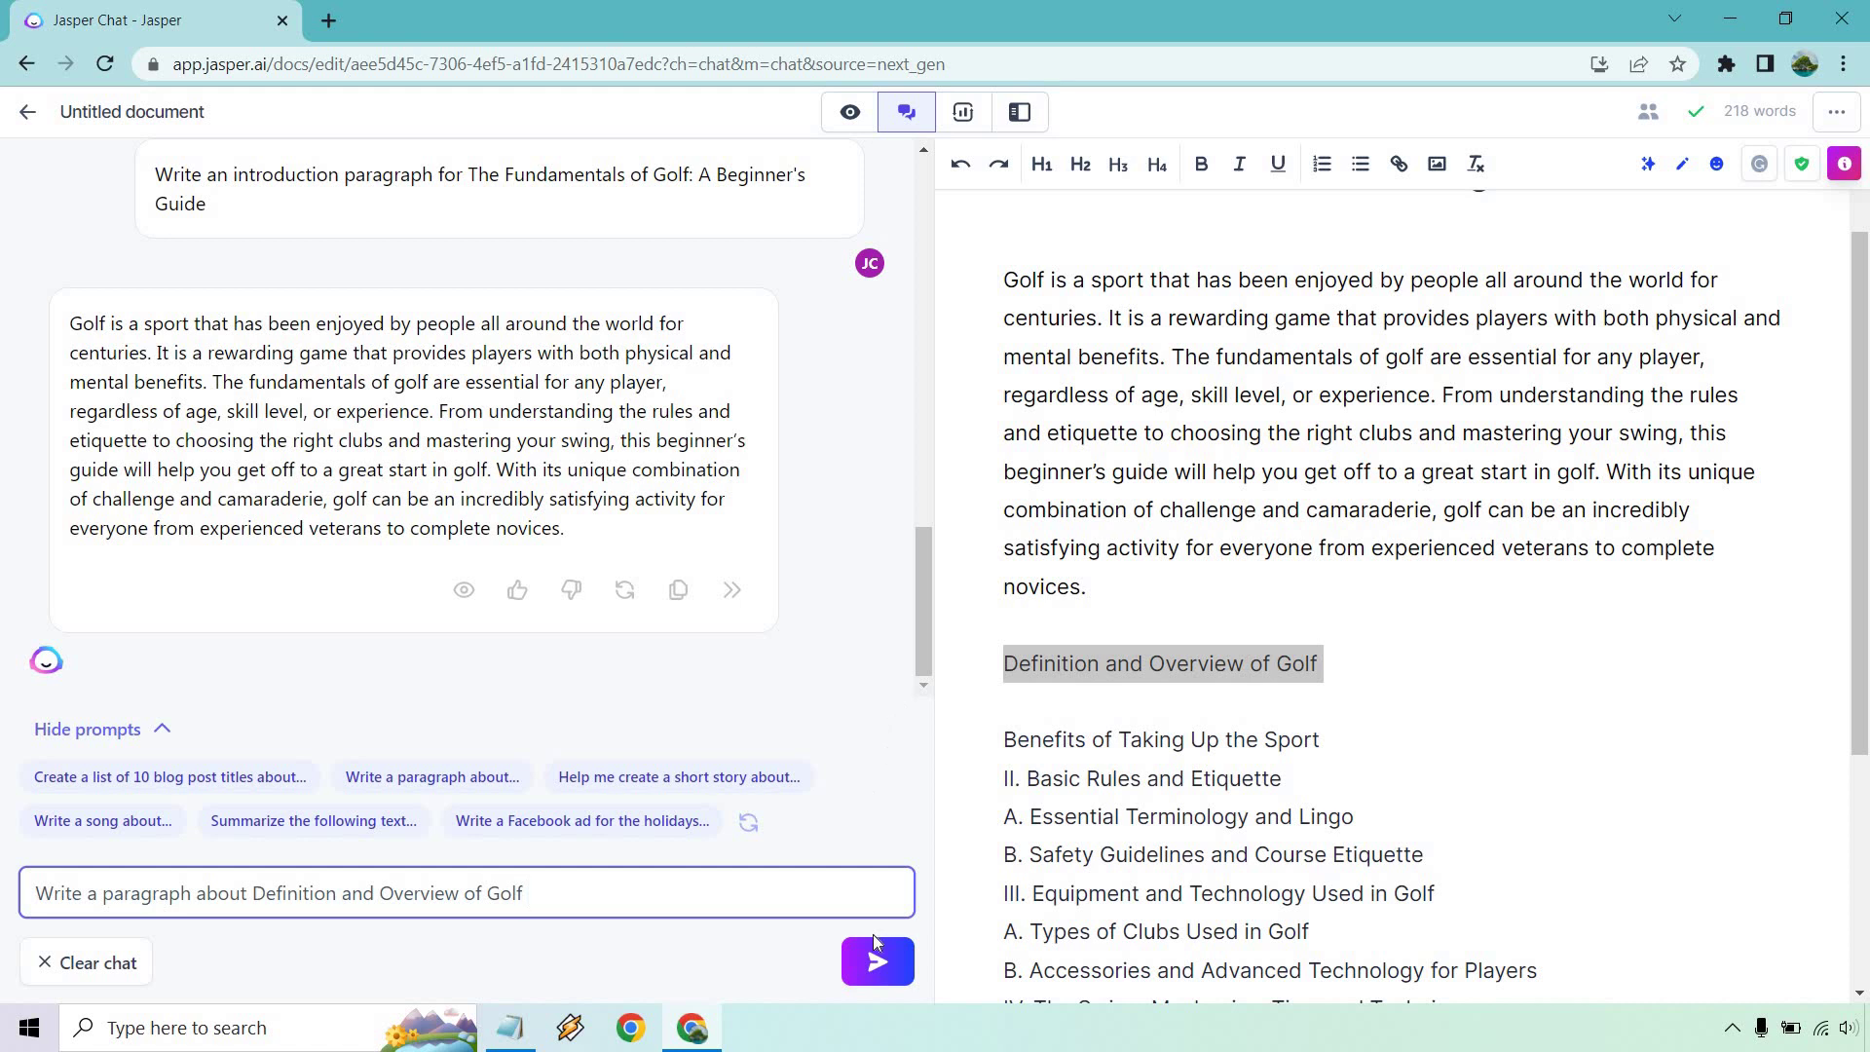
{"action": "key", "text": "Return"}
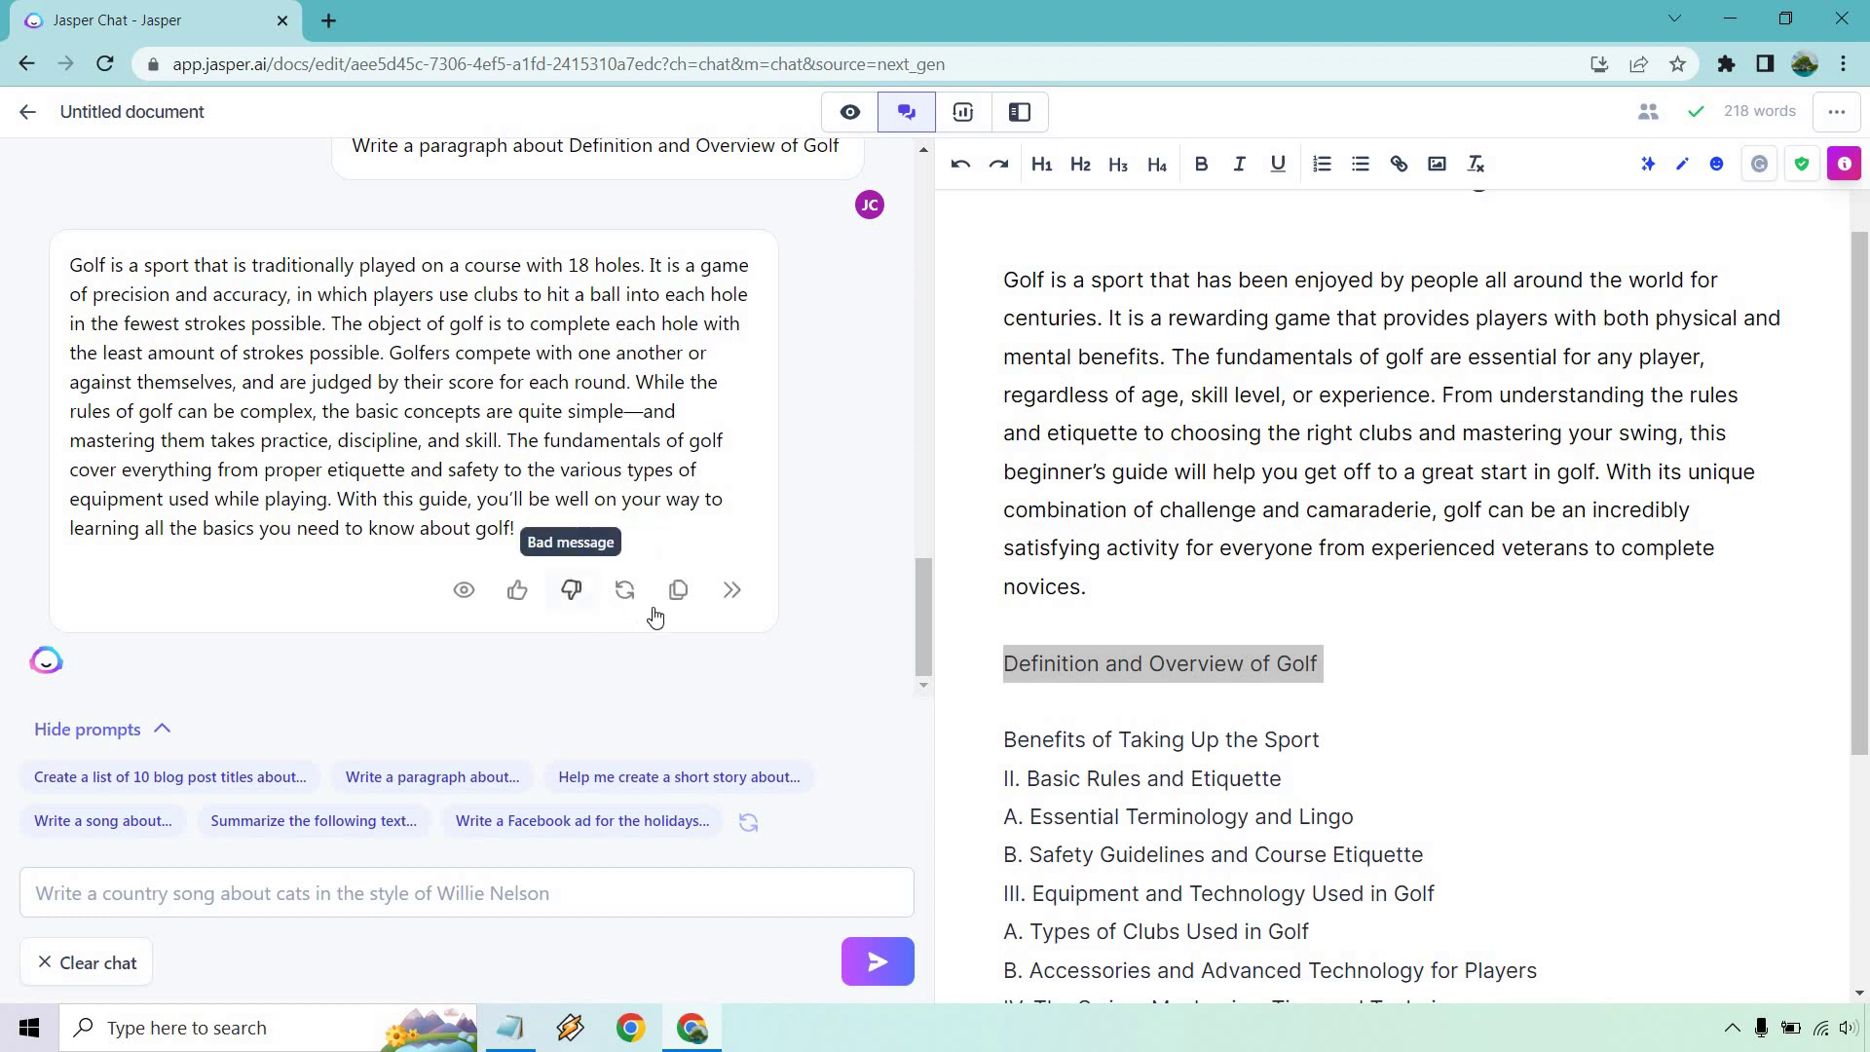
Step: Paste the reply over the subheading and delete its closing 'With this guide' sentence
{"action": "left_click", "coordinate": [678, 589]}
{"action": "left_click_drag", "start_coordinate": [1356, 659], "coordinate": [956, 654]}
{"action": "key", "text": "ctrl+v"}
{"action": "scroll", "coordinate": [1752, 745], "scroll_direction": "down", "scroll_amount": 3}
{"action": "left_click_drag", "start_coordinate": [1752, 745], "coordinate": [1525, 721]}
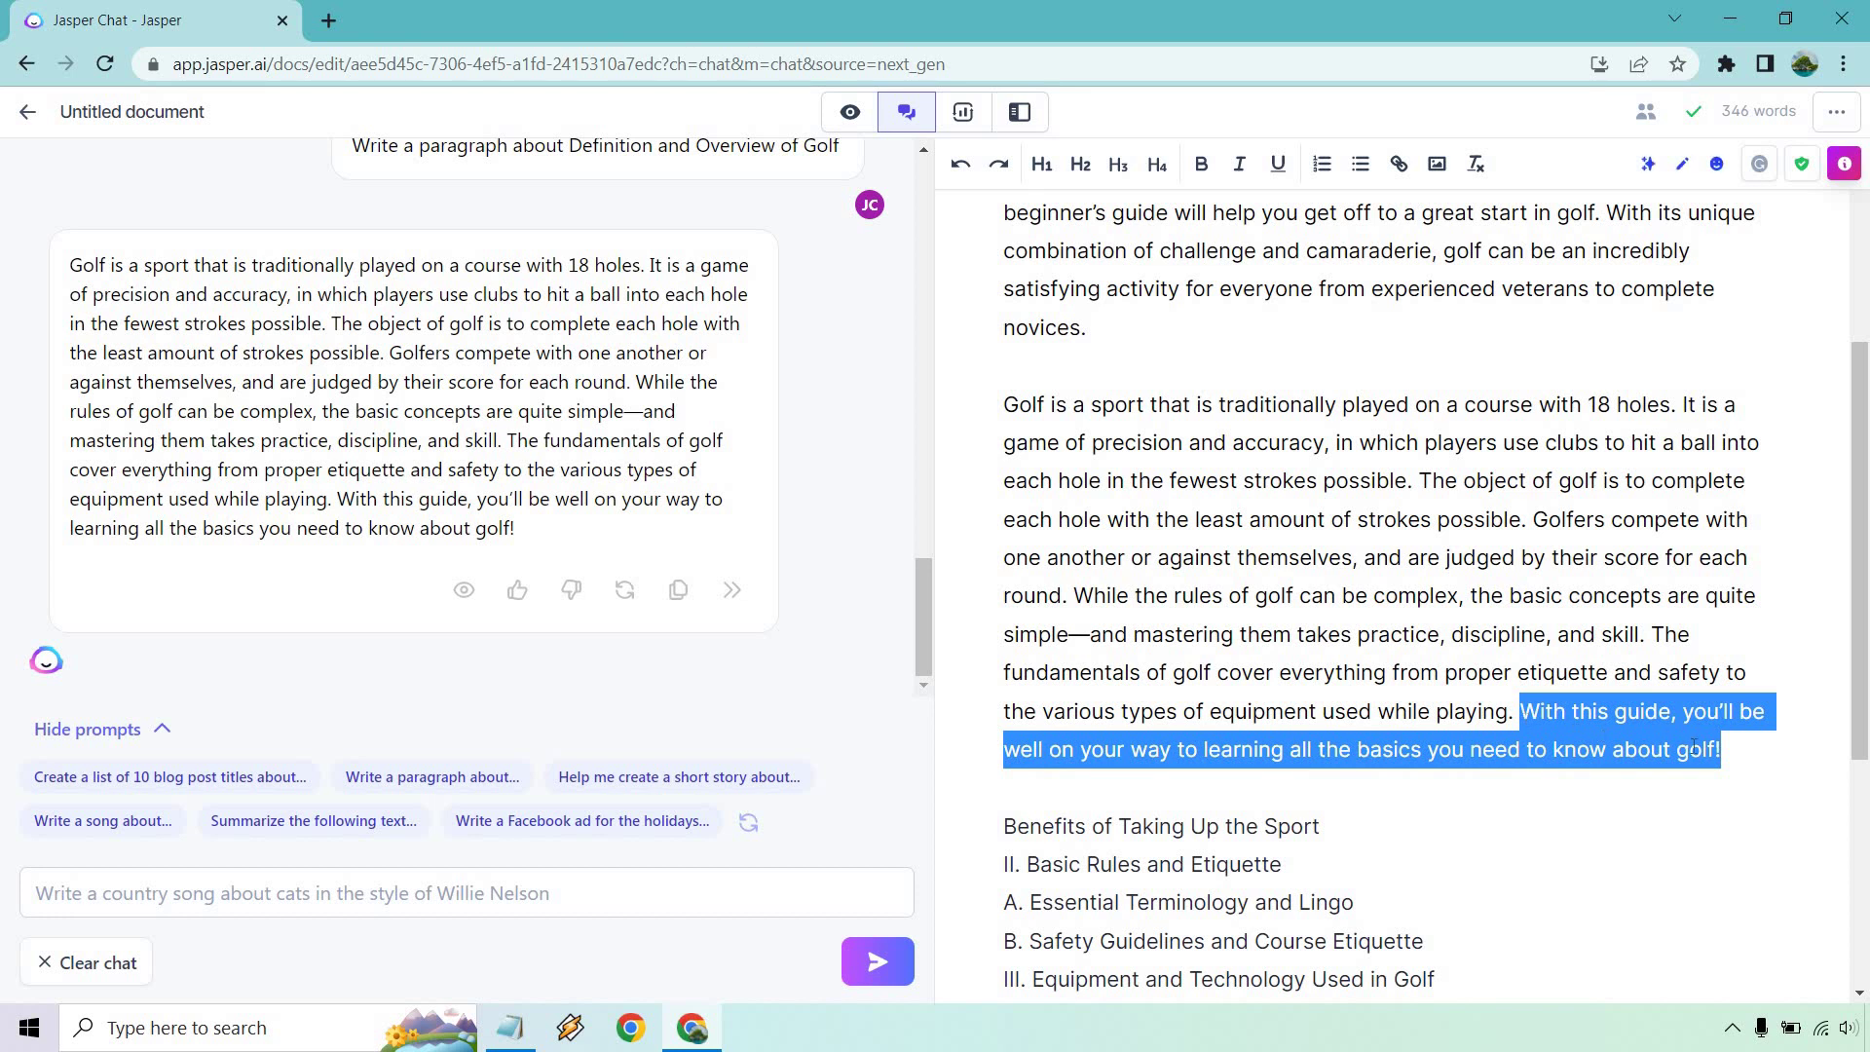
{"action": "key", "text": "BackSpace"}
Step: Paste the saved 'Write a paragraph about' prompt from Notepad into the Jasper chat box
{"action": "scroll", "coordinate": [1692, 745], "scroll_direction": "down", "scroll_amount": 2}
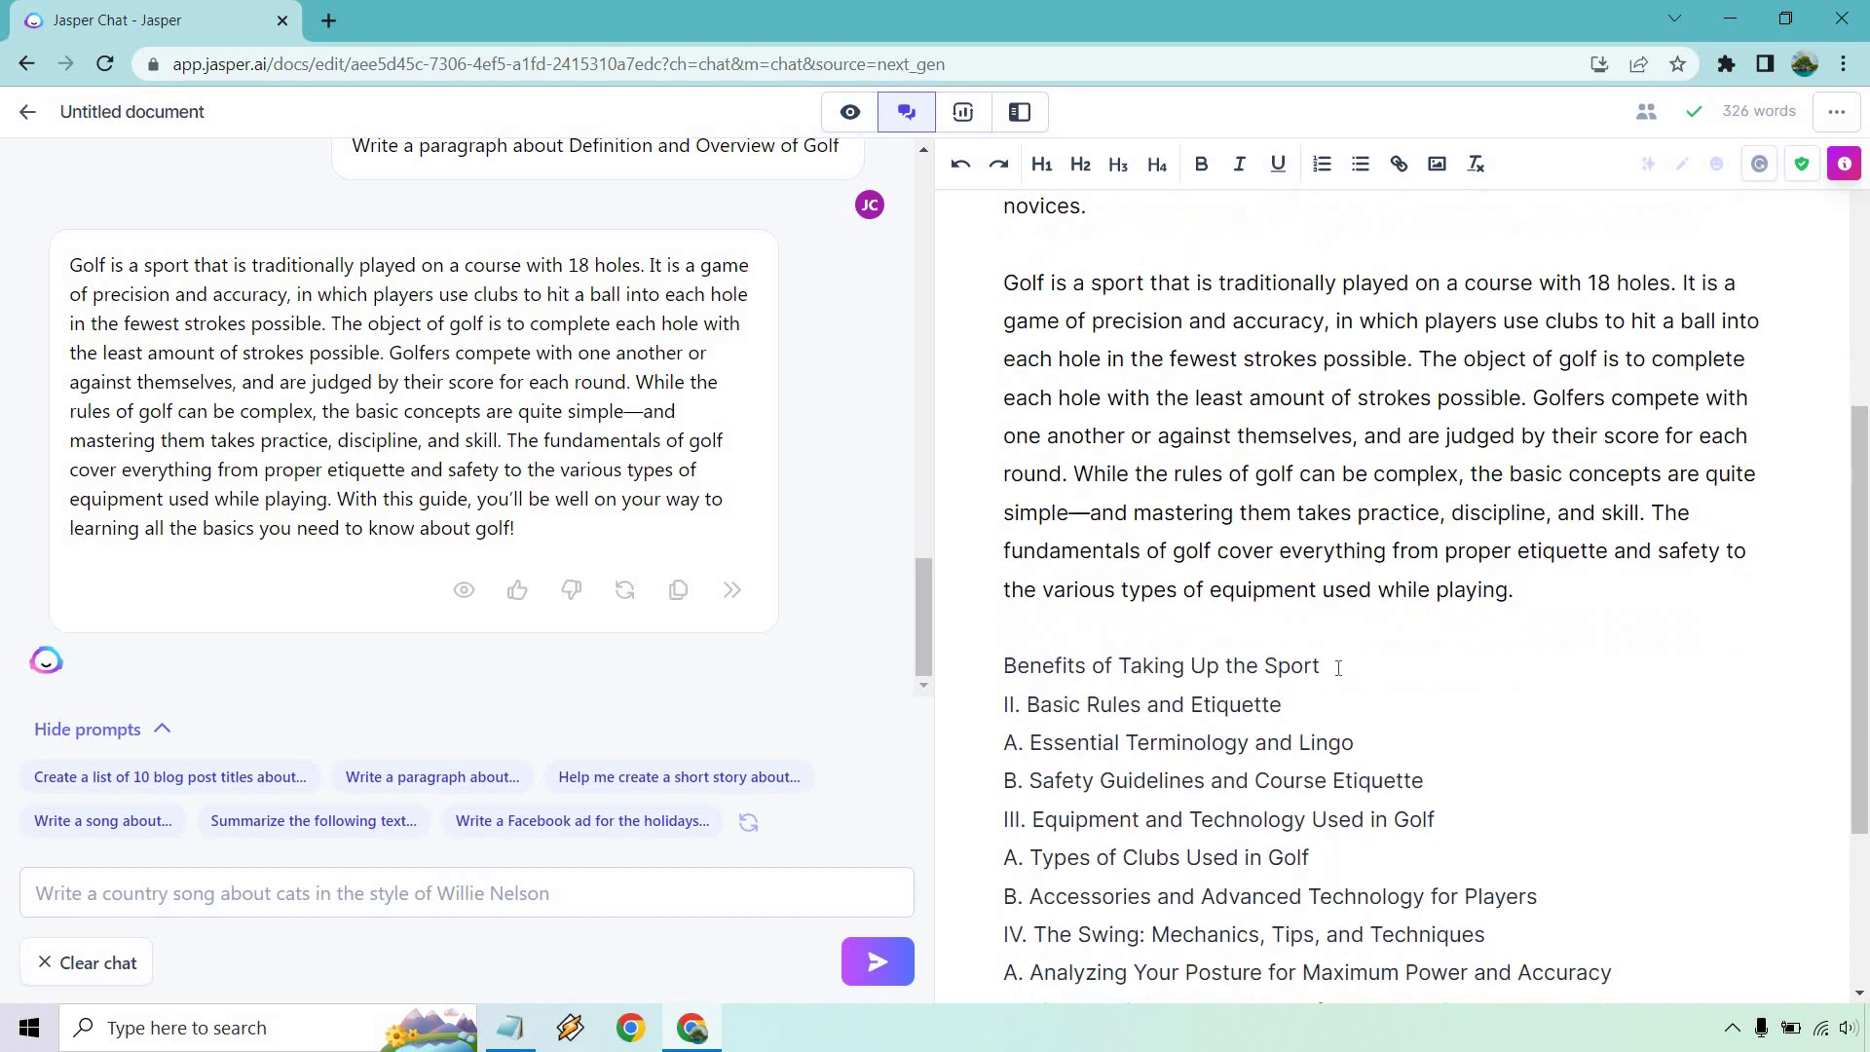
{"action": "key", "text": "ctrl+shift+Left"}
{"action": "key", "text": "ctrl+shift+Left"}
{"action": "key", "text": "ctrl+shift+Left"}
{"action": "key", "text": "ctrl+shift+Left"}
{"action": "key", "text": "ctrl+shift+Left"}
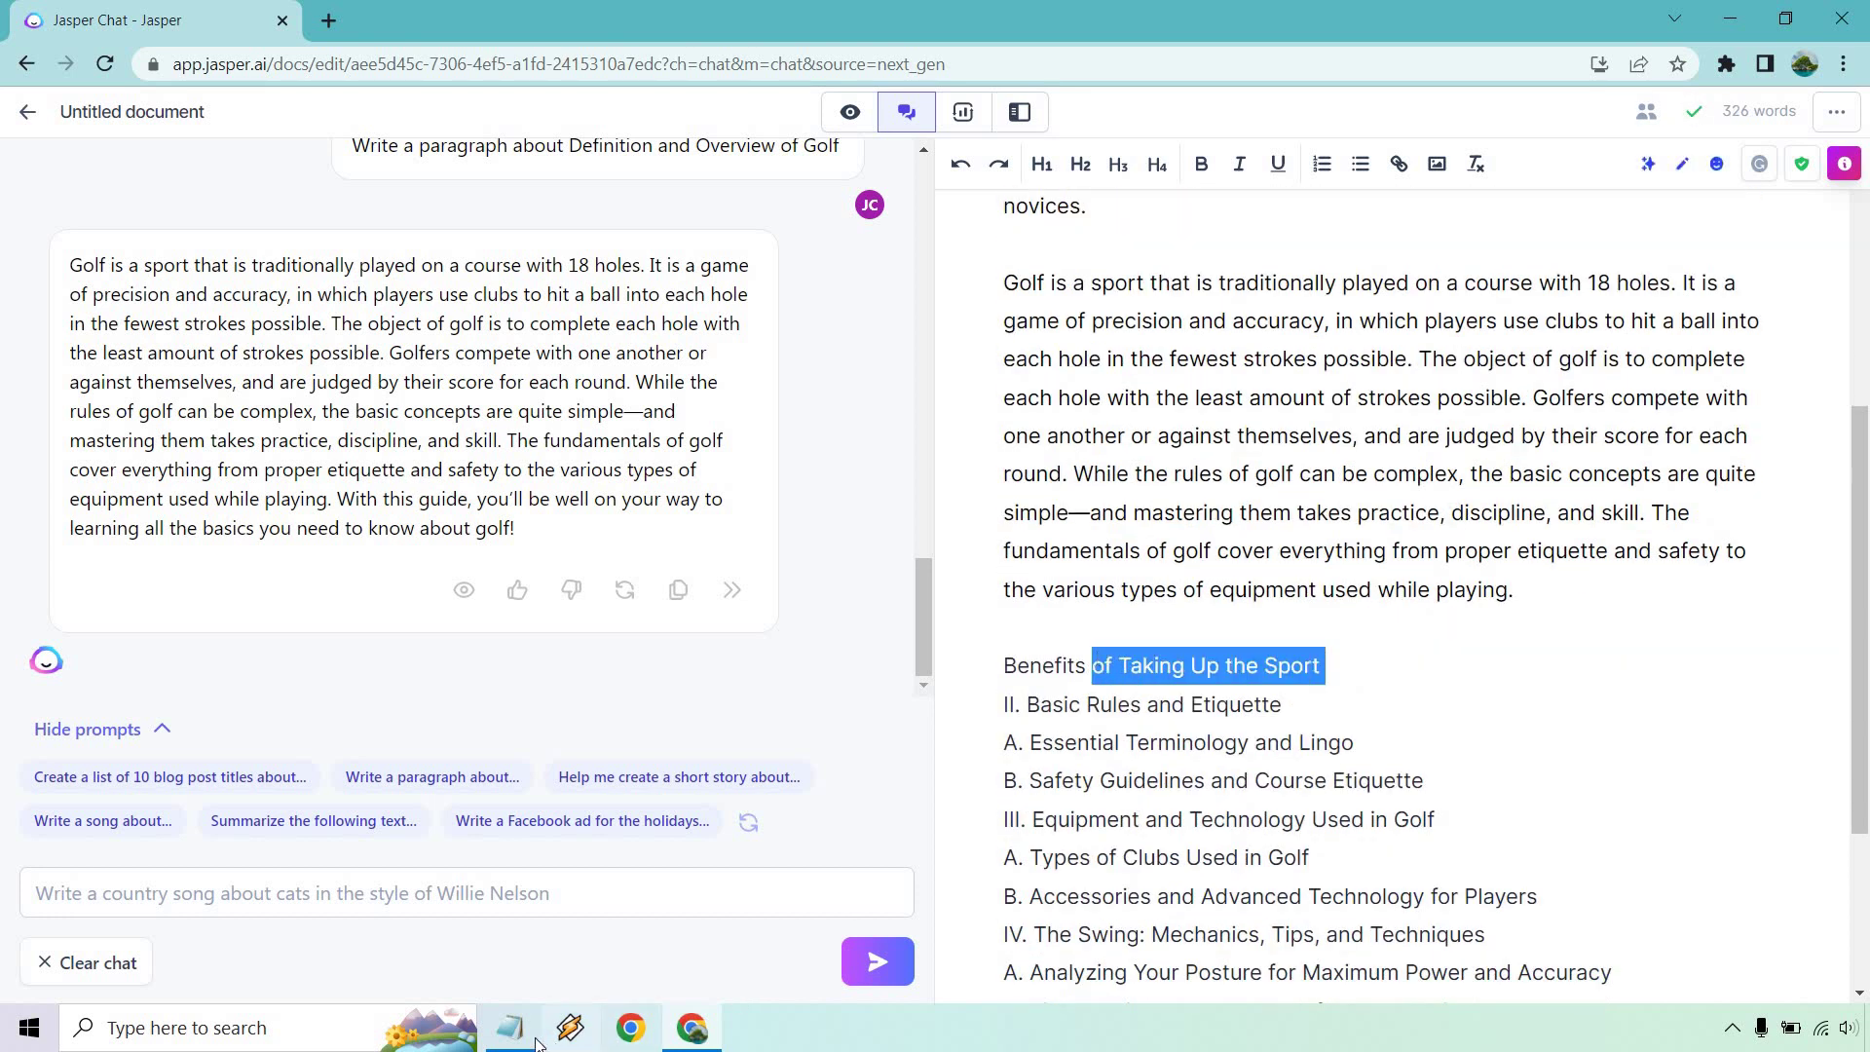
{"action": "left_click", "coordinate": [511, 1027]}
{"action": "key", "text": "ctrl+c"}
{"action": "left_click", "coordinate": [511, 1027]}
{"action": "left_click", "coordinate": [743, 893]}
{"action": "key", "text": "ctrl+v"}
Step: Add the Benefits of Taking Up the Sport heading, adjusted to 'golf', and send the prompt
{"action": "left_click_drag", "start_coordinate": [1324, 665], "coordinate": [981, 662]}
{"action": "key", "text": "ctrl+c"}
{"action": "left_click", "coordinate": [537, 893]}
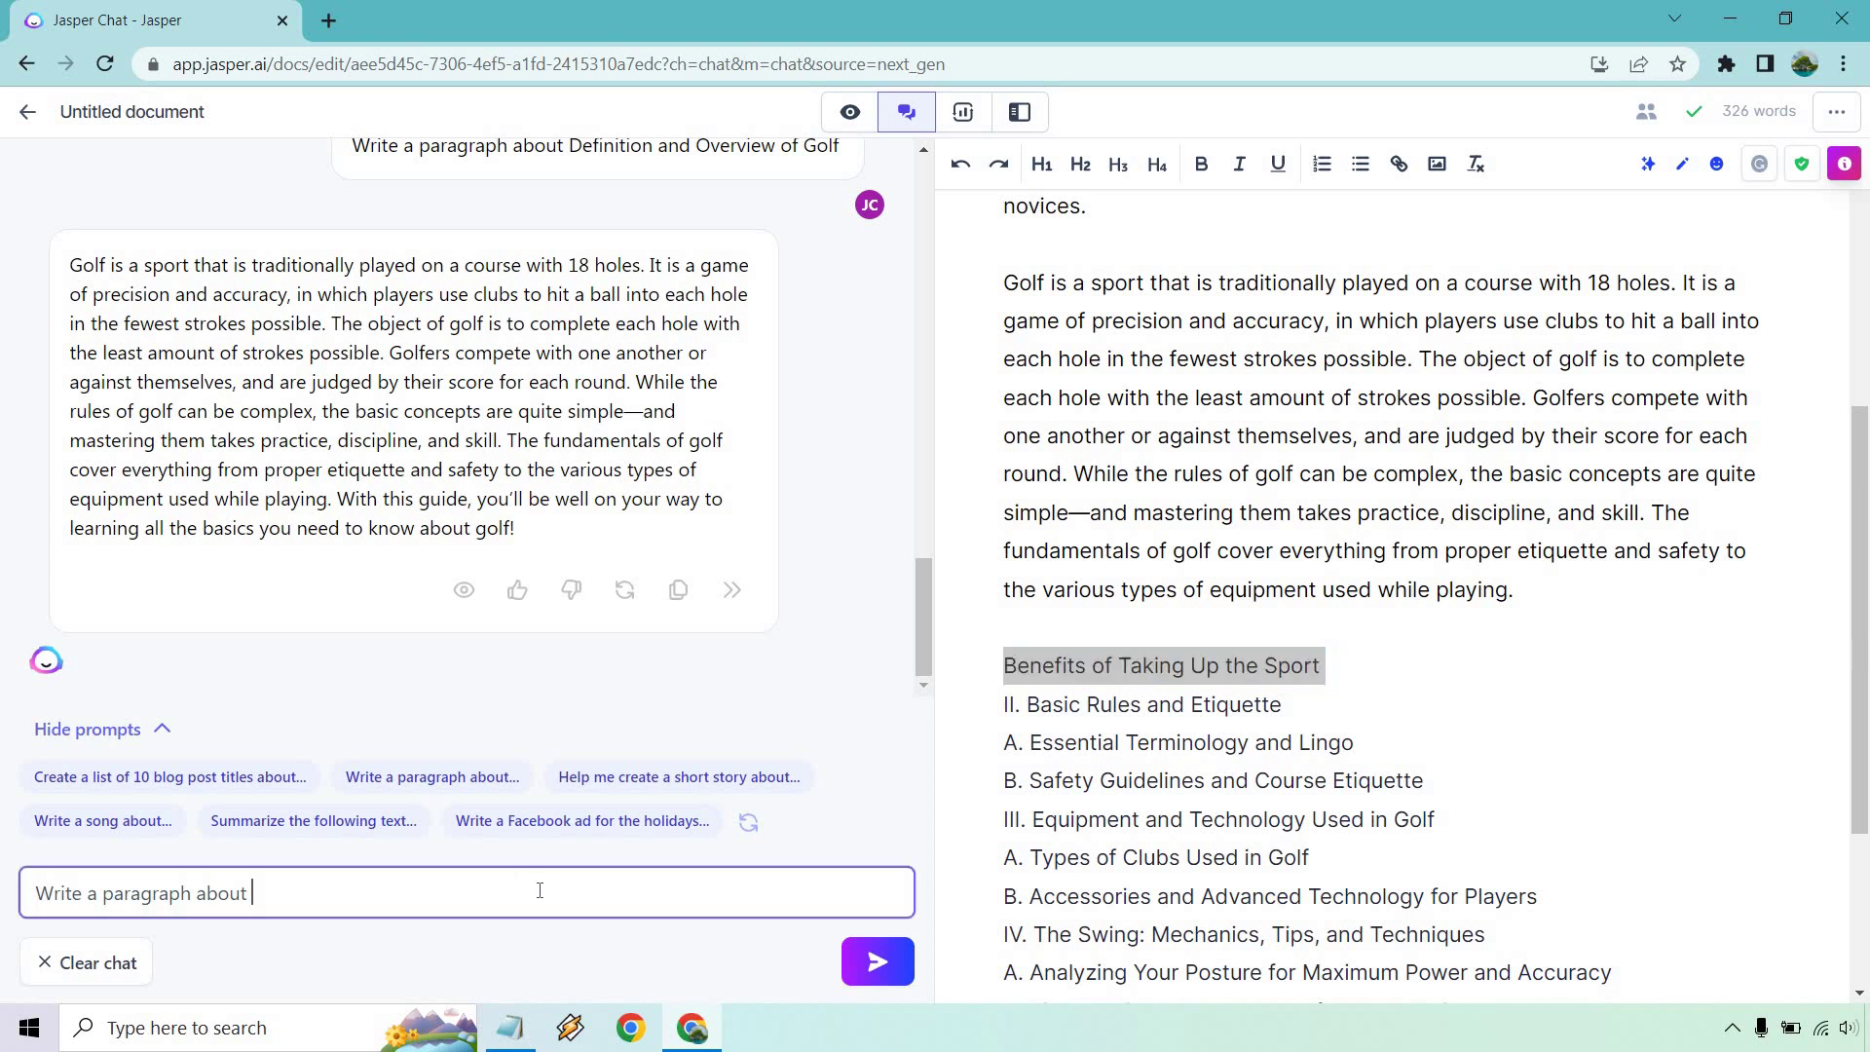
{"action": "key", "text": "ctrl+v"}
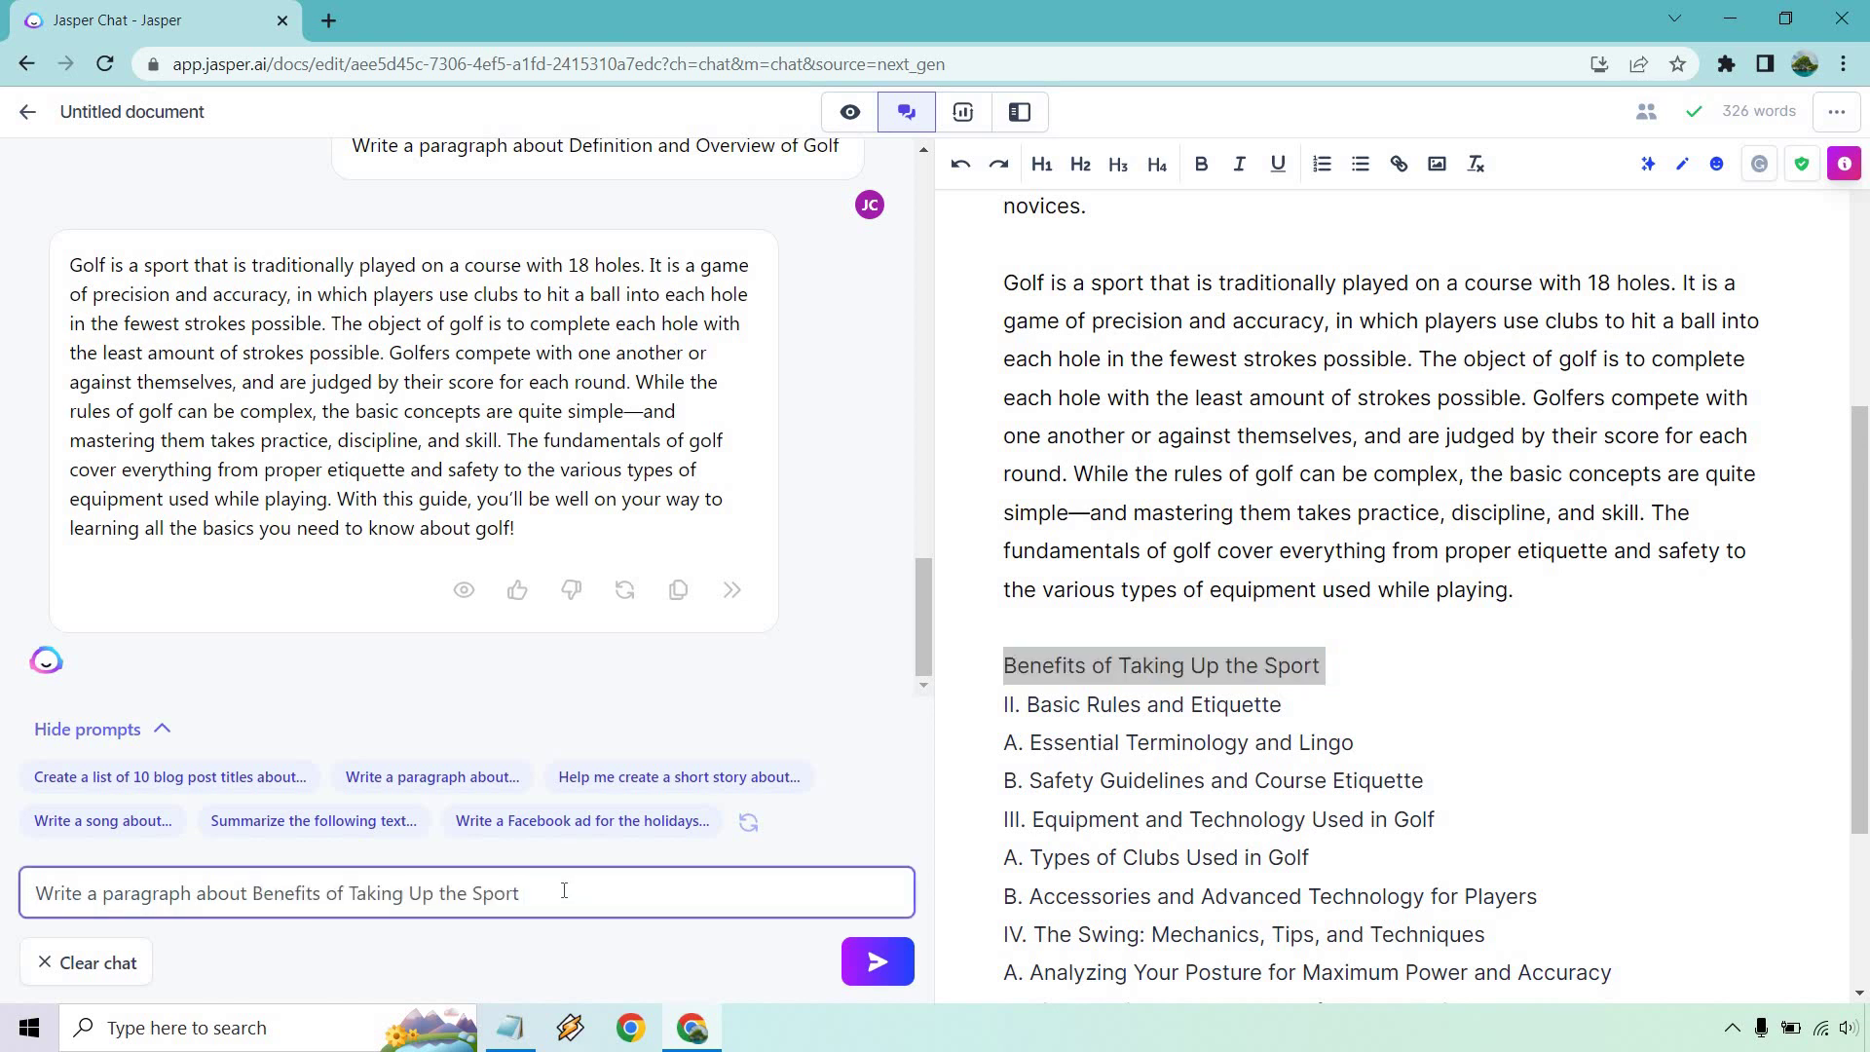
{"action": "key", "text": "BackSpace"}
{"action": "key", "text": "BackSpace"}
{"action": "key", "text": "BackSpace"}
{"action": "key", "text": "BackSpace"}
{"action": "key", "text": "BackSpace"}
{"action": "key", "text": "BackSpace"}
{"action": "key", "text": "BackSpace"}
{"action": "key", "text": "BackSpace"}
{"action": "key", "text": "BackSpace"}
{"action": "type", "text": "golf"}
{"action": "key", "text": "Return"}
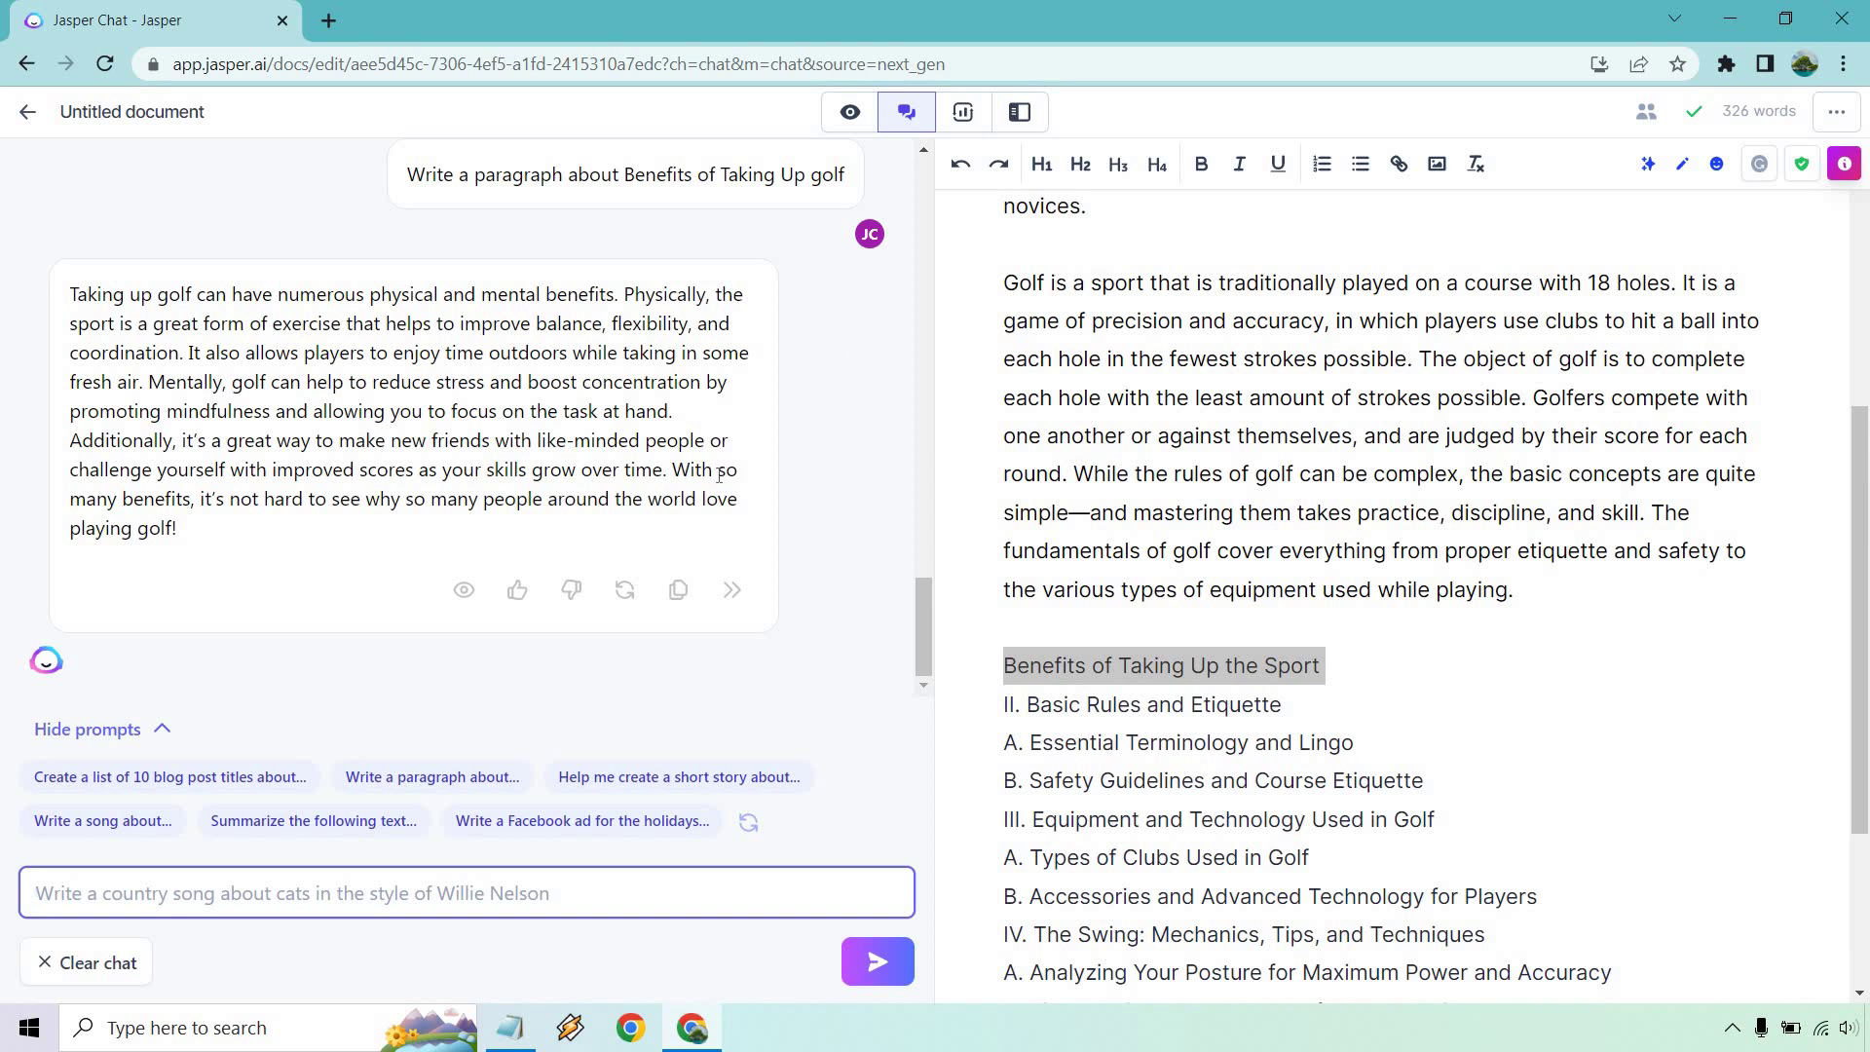
Step: Replace the Benefits of Taking Up the Sport line with Jasper's reply and add a blank line after it
{"action": "left_click", "coordinate": [678, 589]}
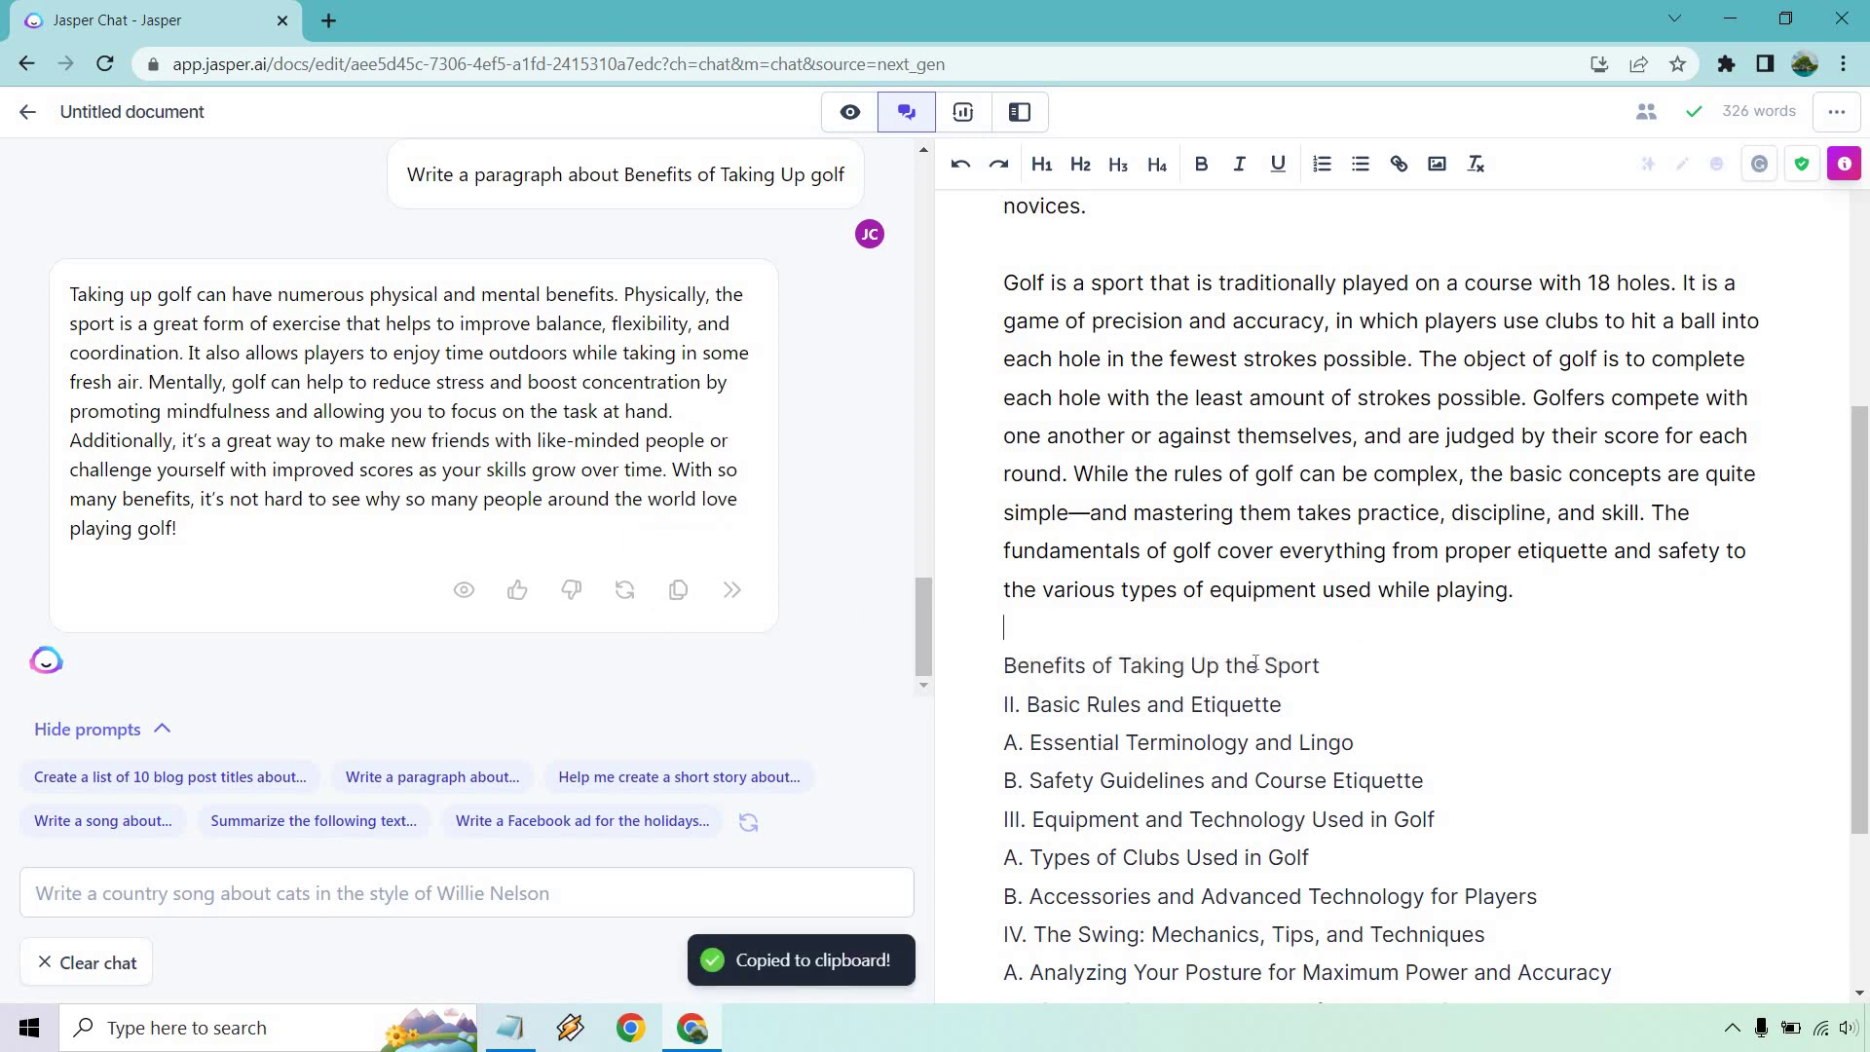
{"action": "left_click_drag", "start_coordinate": [1324, 665], "coordinate": [981, 664]}
{"action": "key", "text": "ctrl+v"}
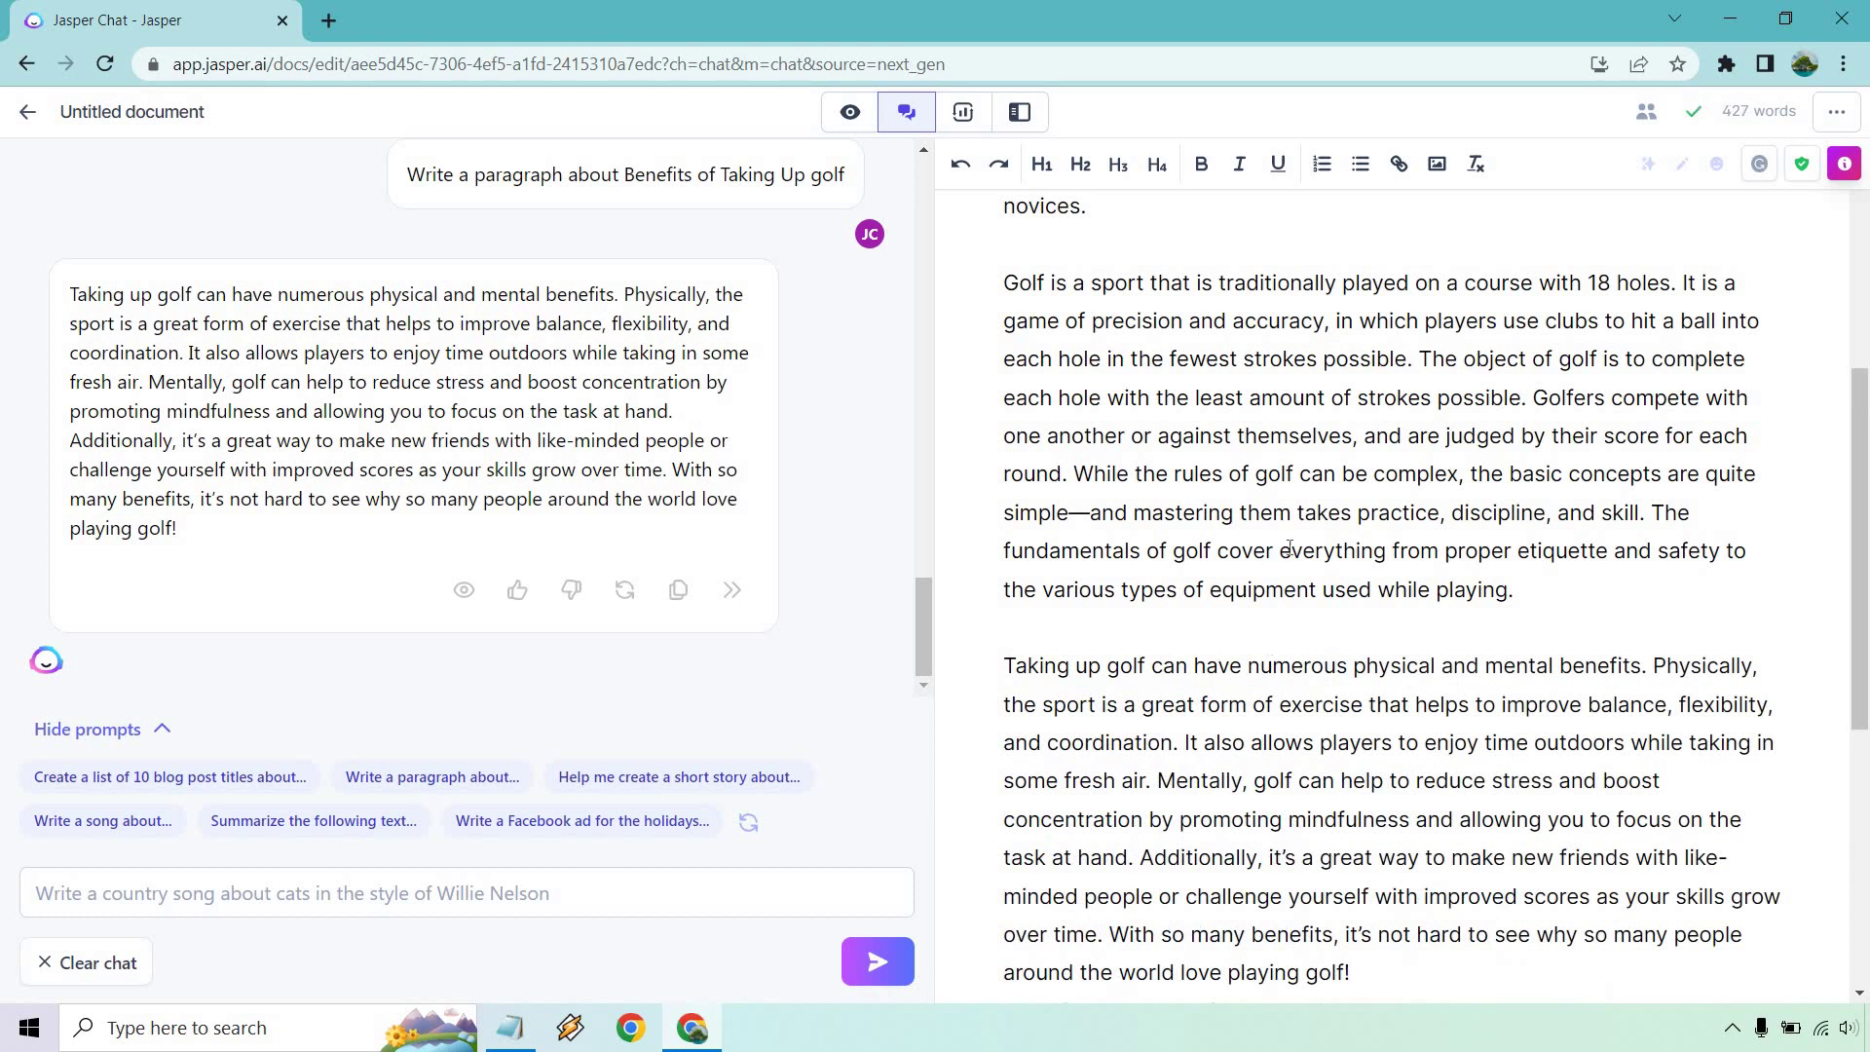
{"action": "scroll", "coordinate": [1289, 550], "scroll_direction": "down", "scroll_amount": 3}
{"action": "key", "text": "Return"}
Step: Remove the 'II.' prefix and make Basic Rules and Etiquette a Heading 2
{"action": "scroll", "coordinate": [1060, 674], "scroll_direction": "down", "scroll_amount": 1}
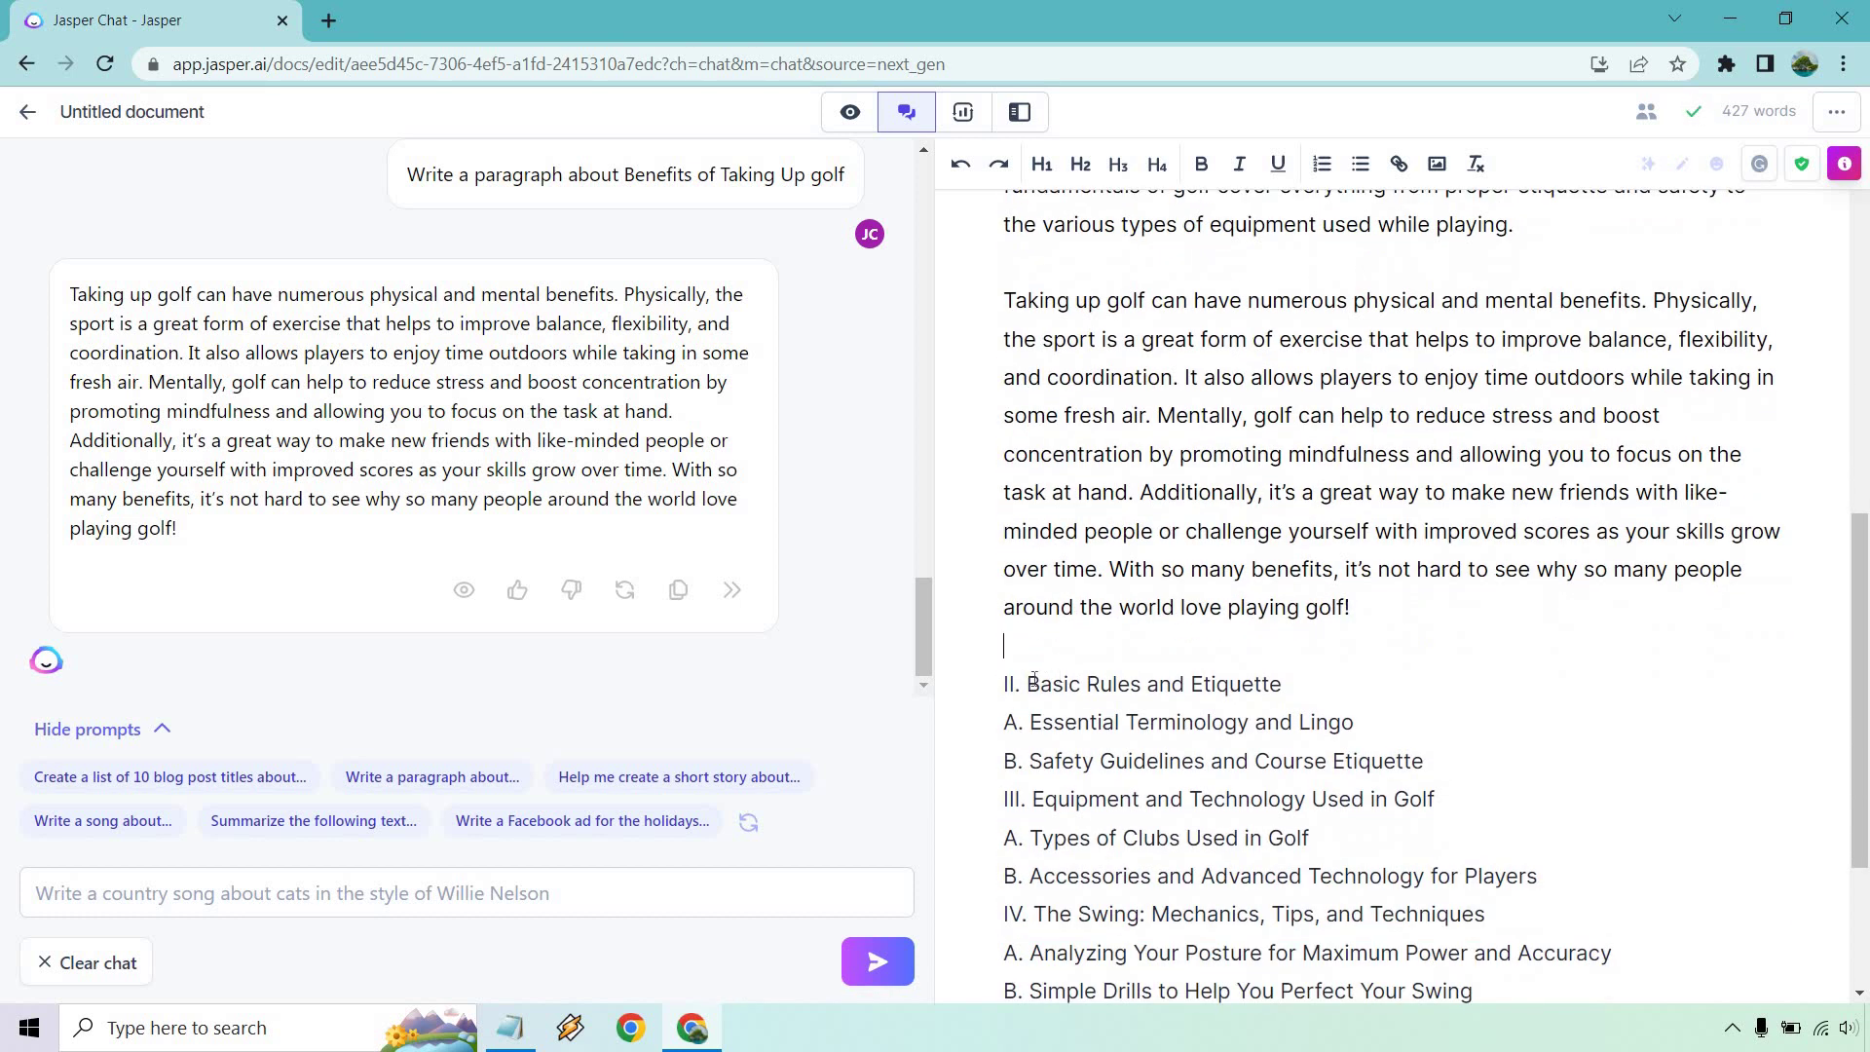
{"action": "key", "text": "Delete"}
{"action": "key", "text": "Delete"}
{"action": "key", "text": "Delete"}
{"action": "key", "text": "Delete"}
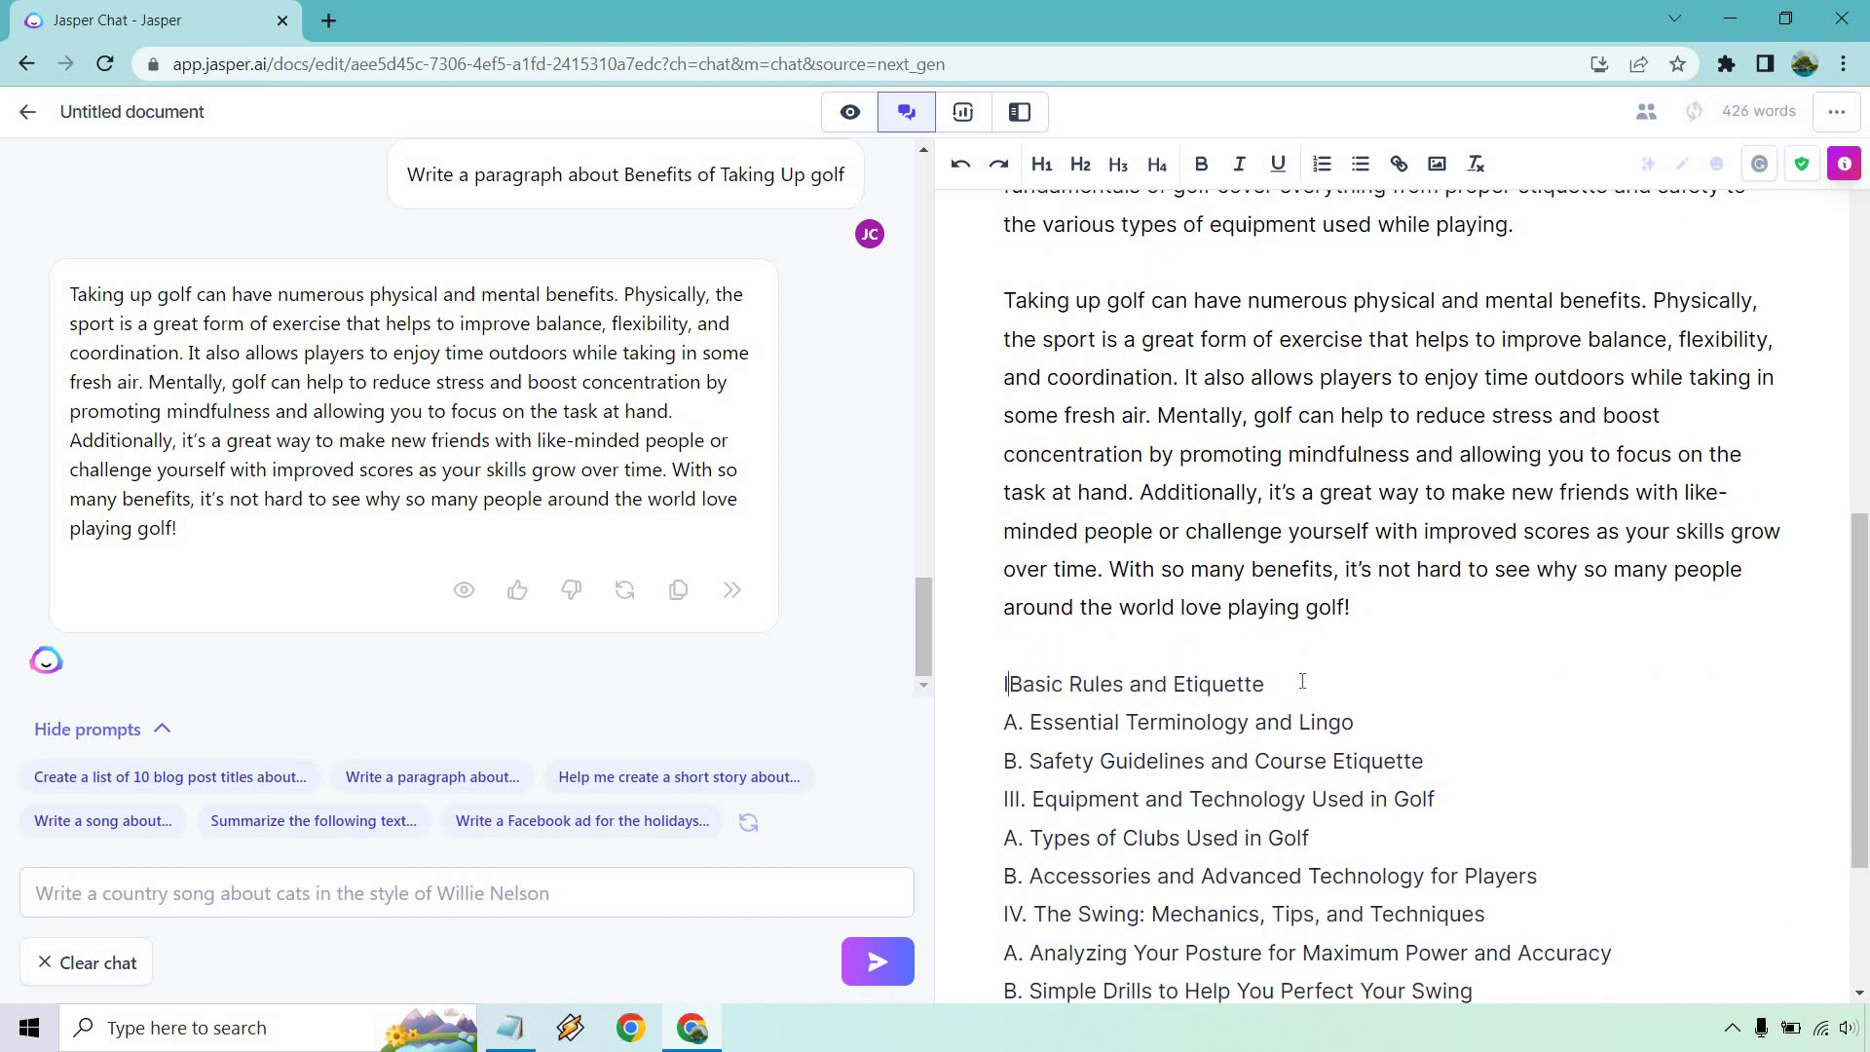
{"action": "left_click_drag", "start_coordinate": [1282, 682], "coordinate": [998, 689]}
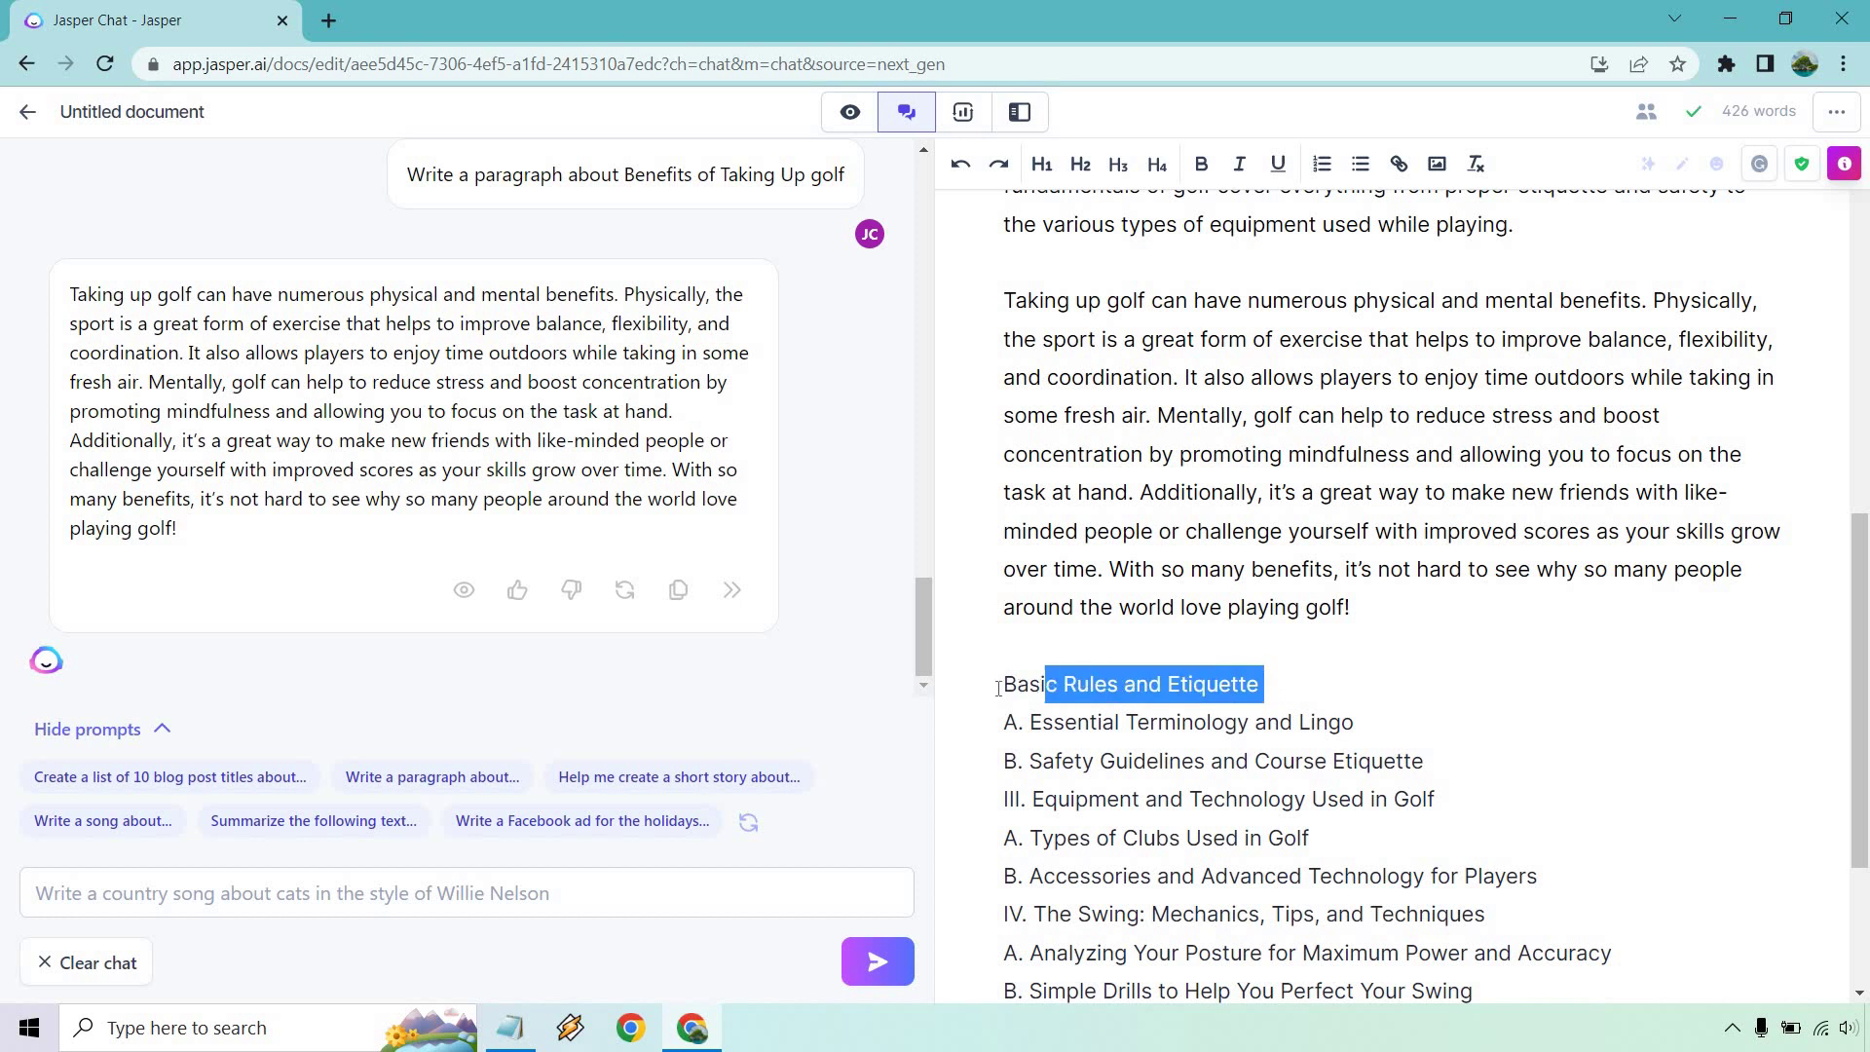
{"action": "left_click", "coordinate": [1080, 164]}
Step: Put Essential Terminology and Lingo on its own line as plain text without the 'A.' prefix
{"action": "left_click", "coordinate": [992, 774]}
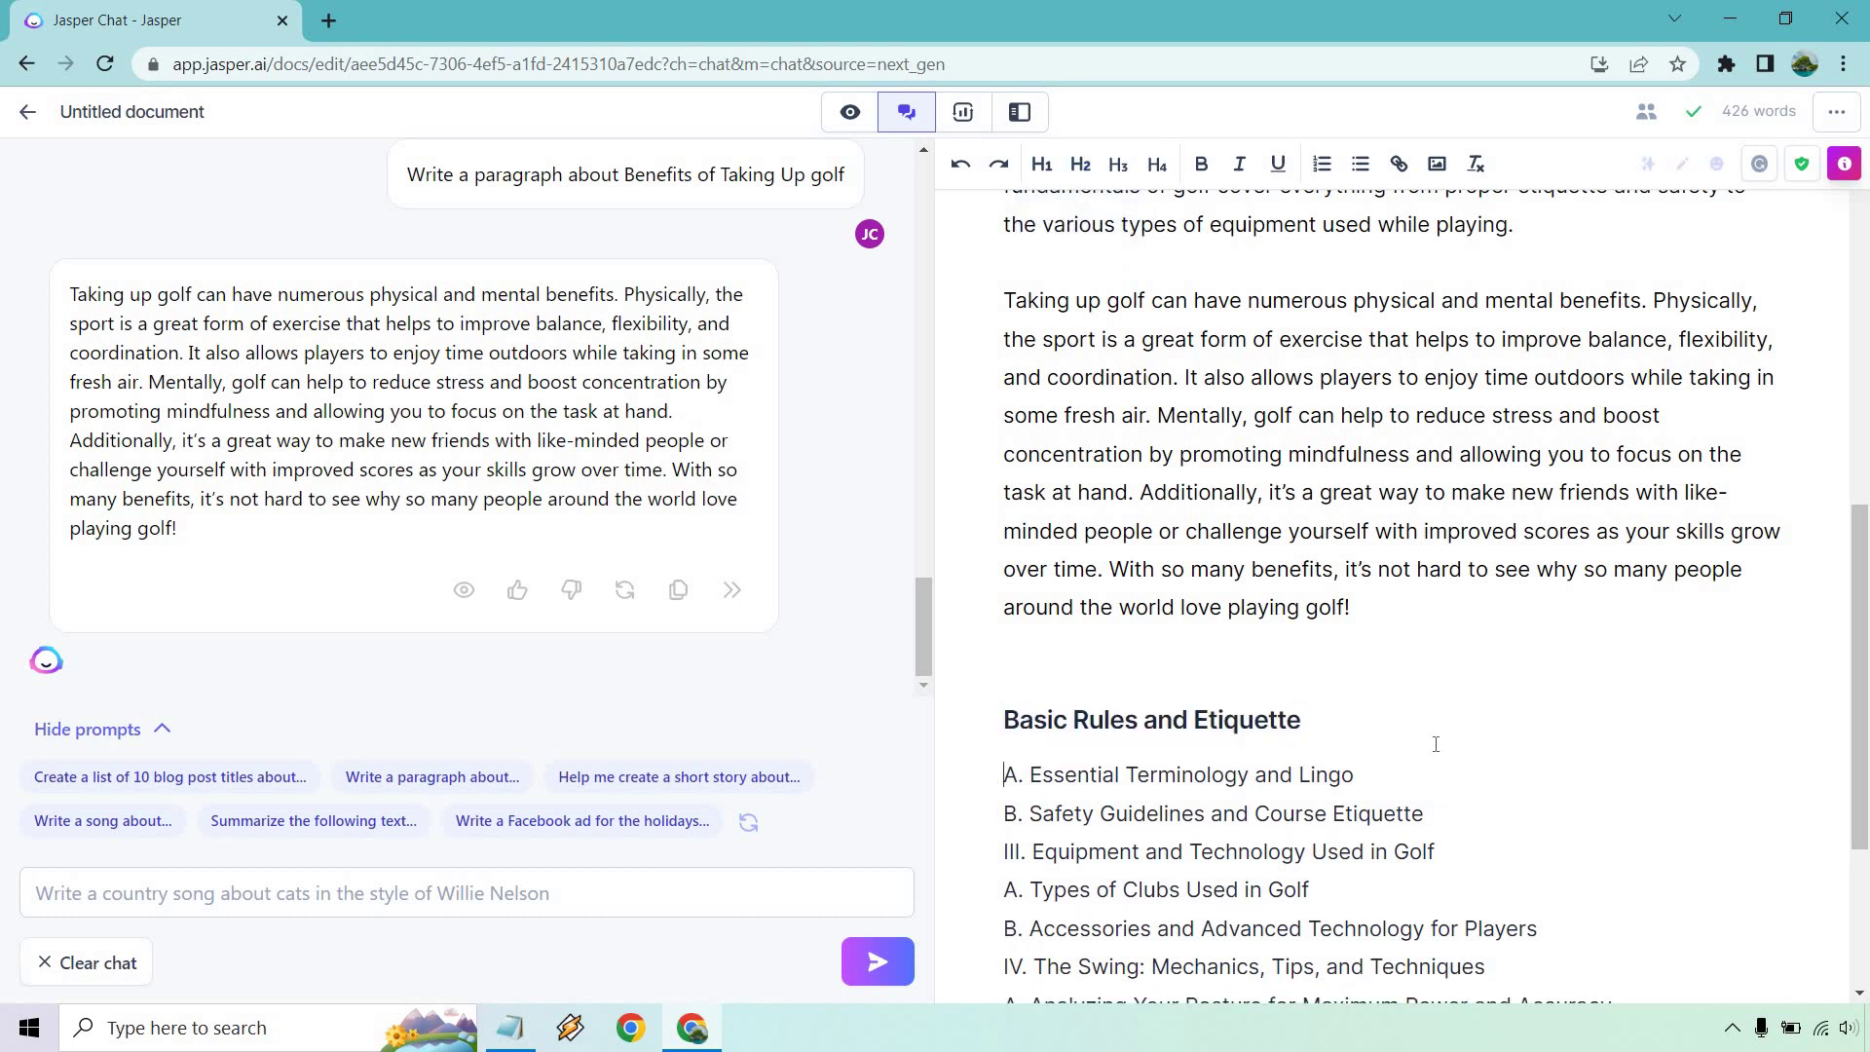
{"action": "type", "text": "\\"}
{"action": "key", "text": "BackSpace"}
{"action": "key", "text": "BackSpace"}
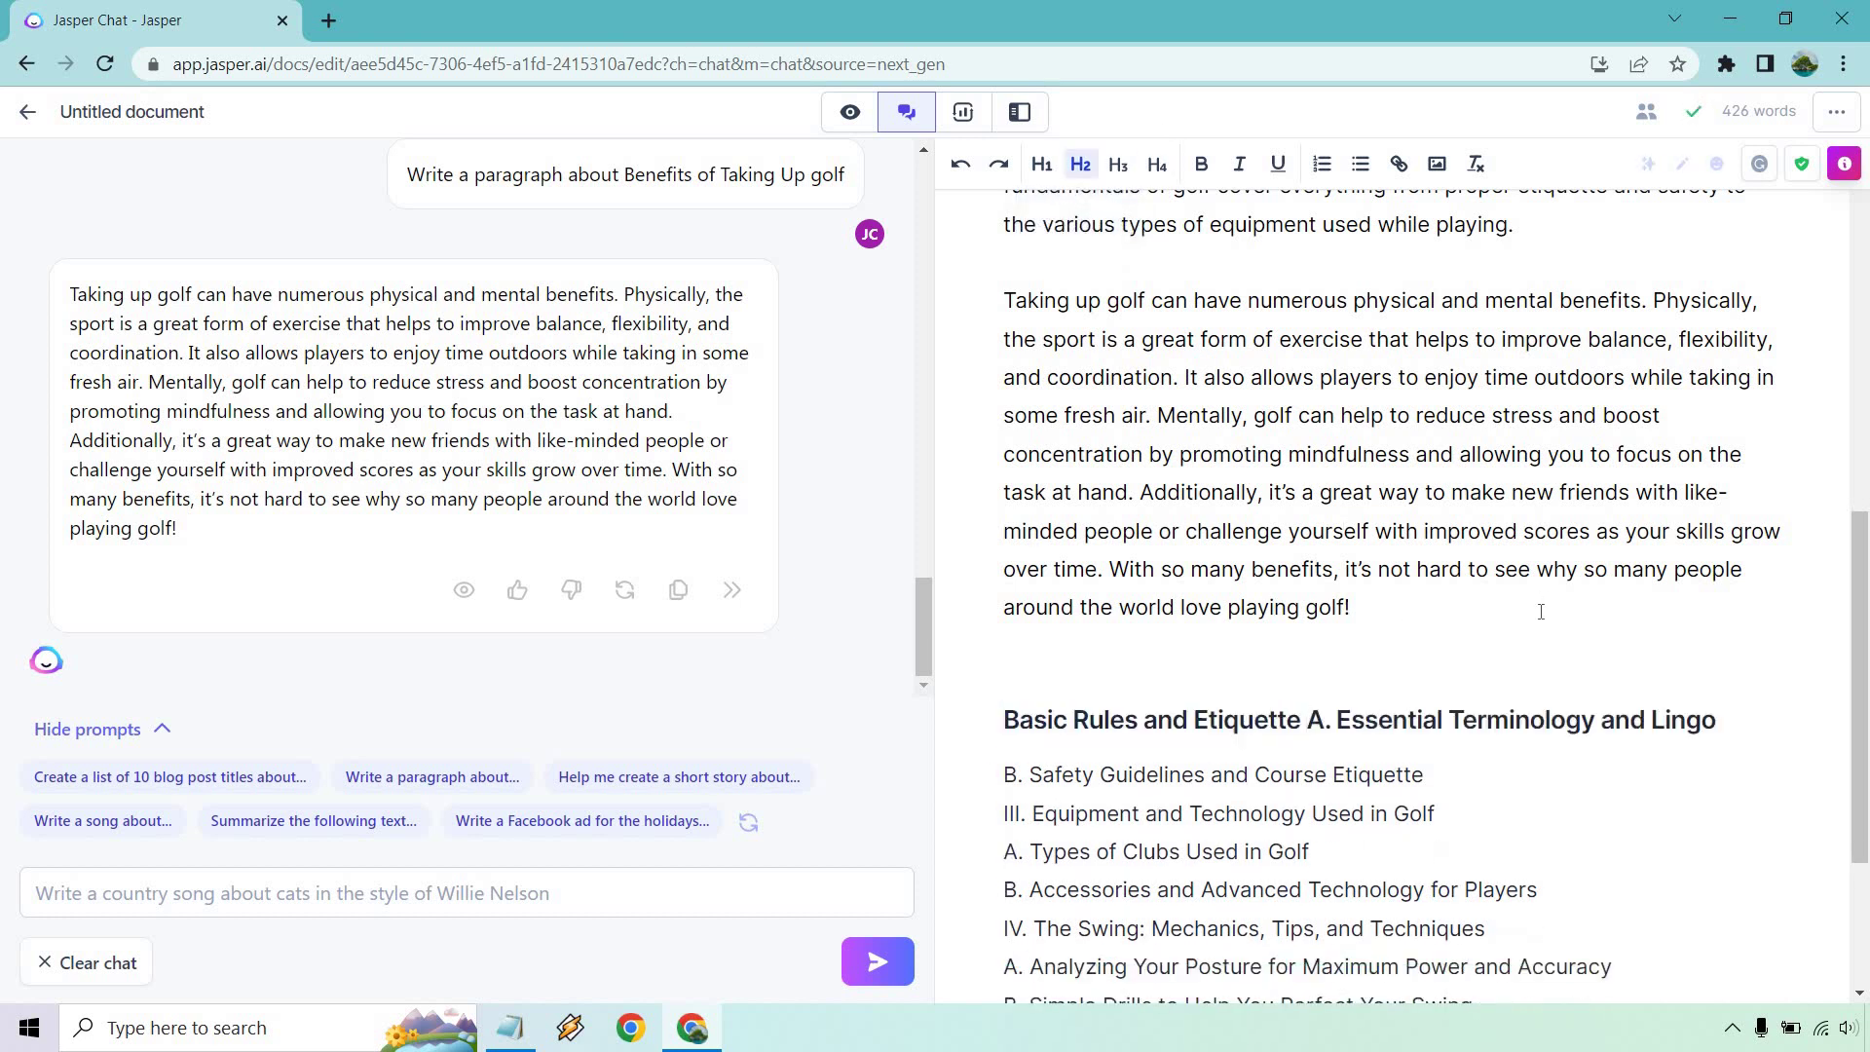
{"action": "key", "text": "Return"}
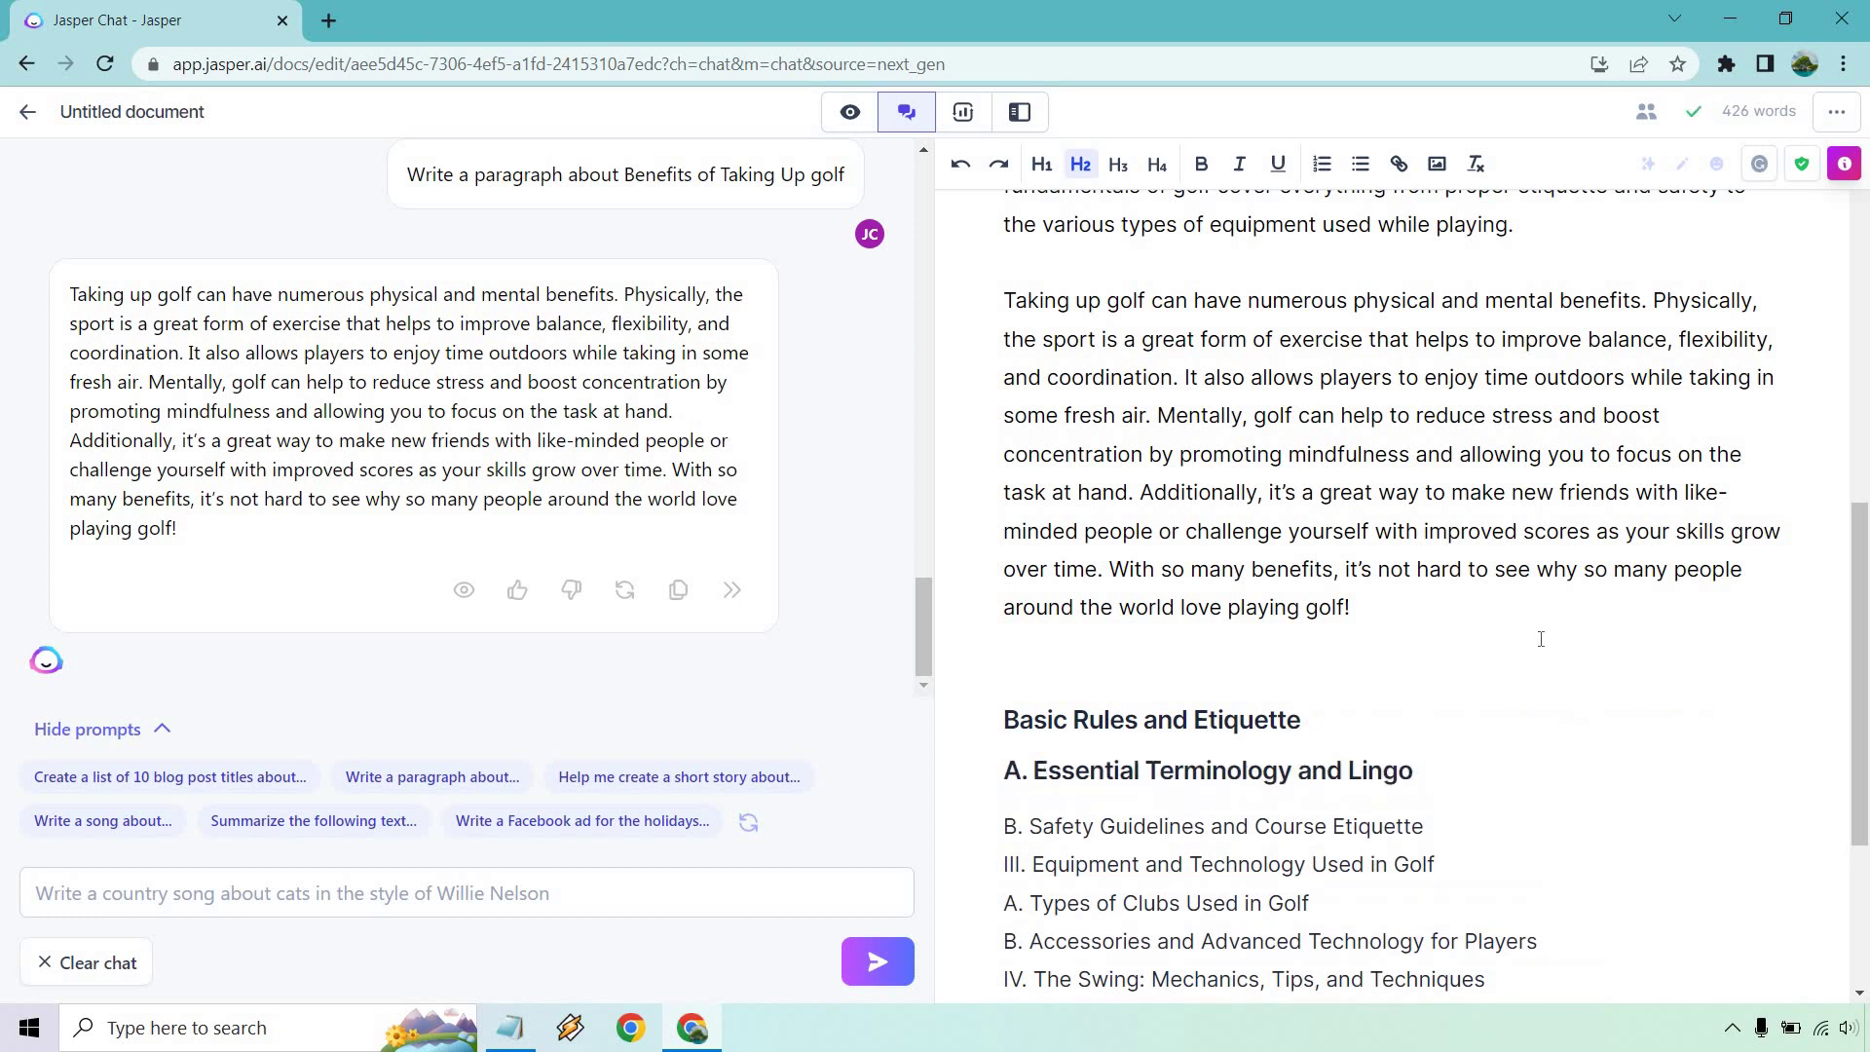
{"action": "left_click_drag", "start_coordinate": [1443, 768], "coordinate": [930, 784]}
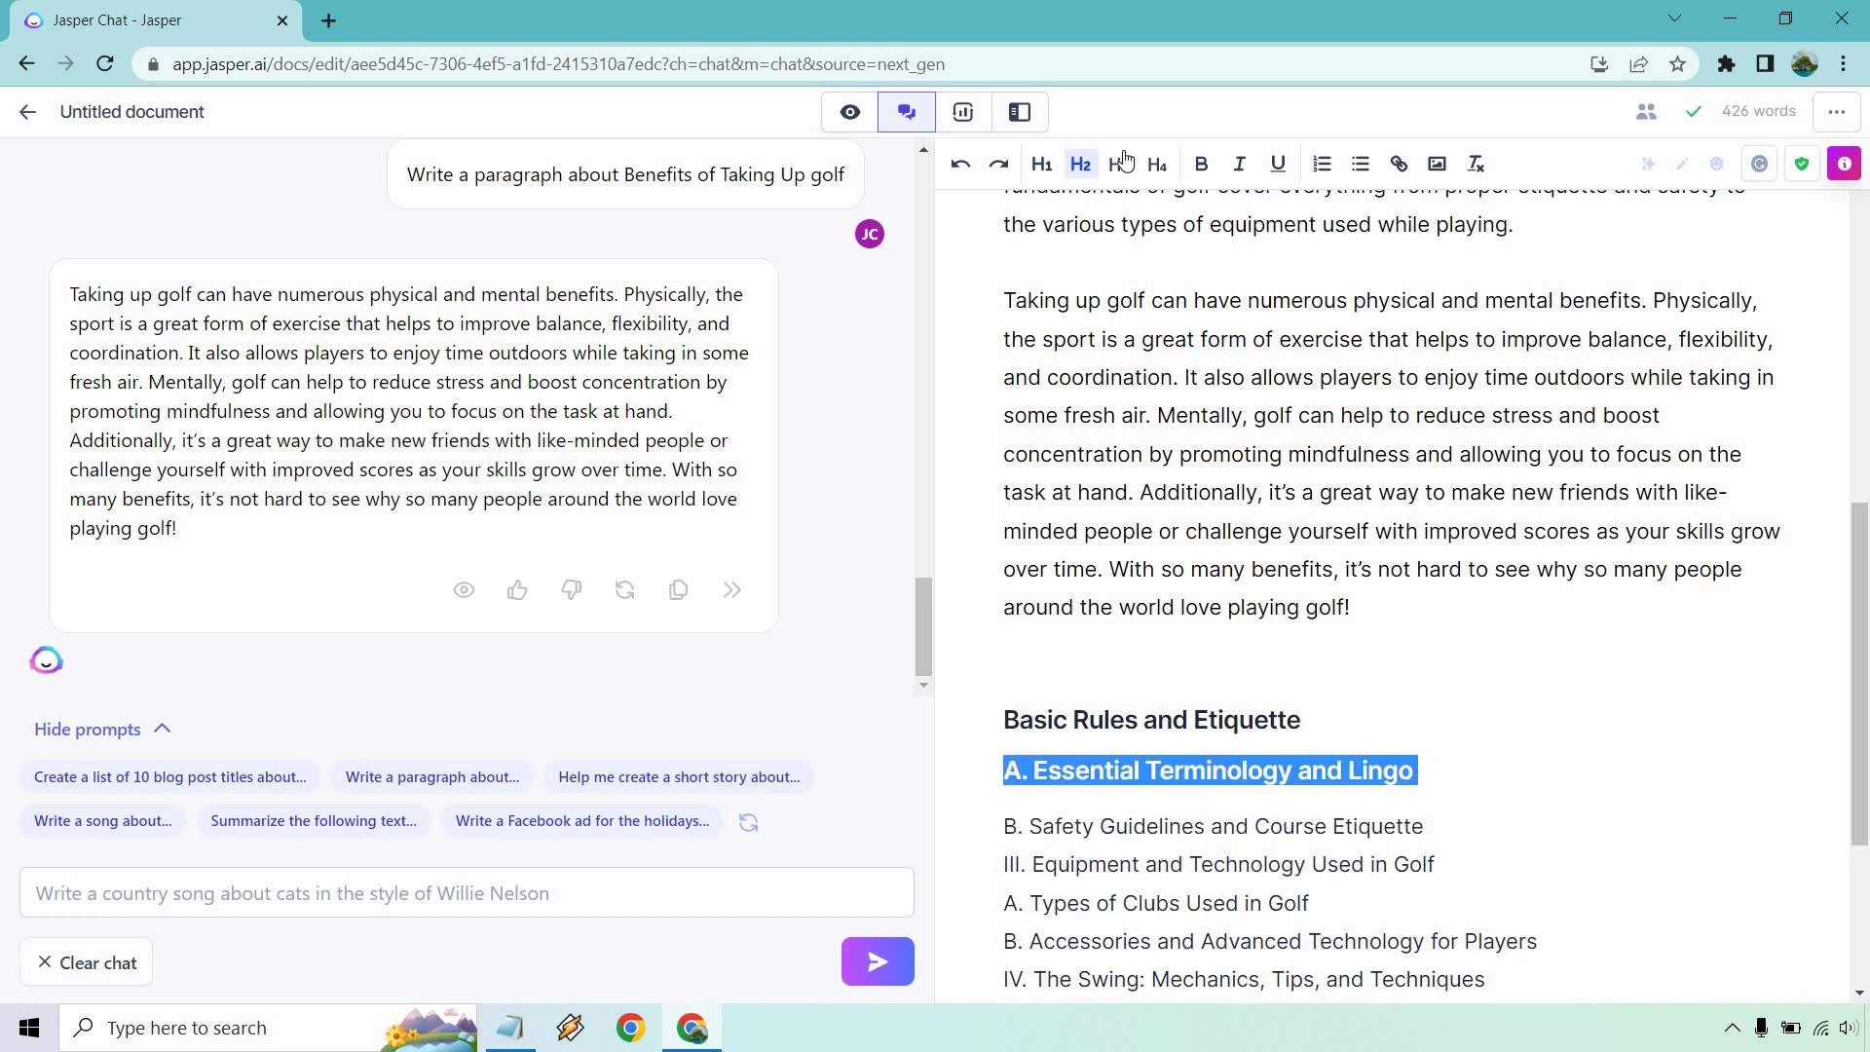
{"action": "left_click", "coordinate": [1080, 164]}
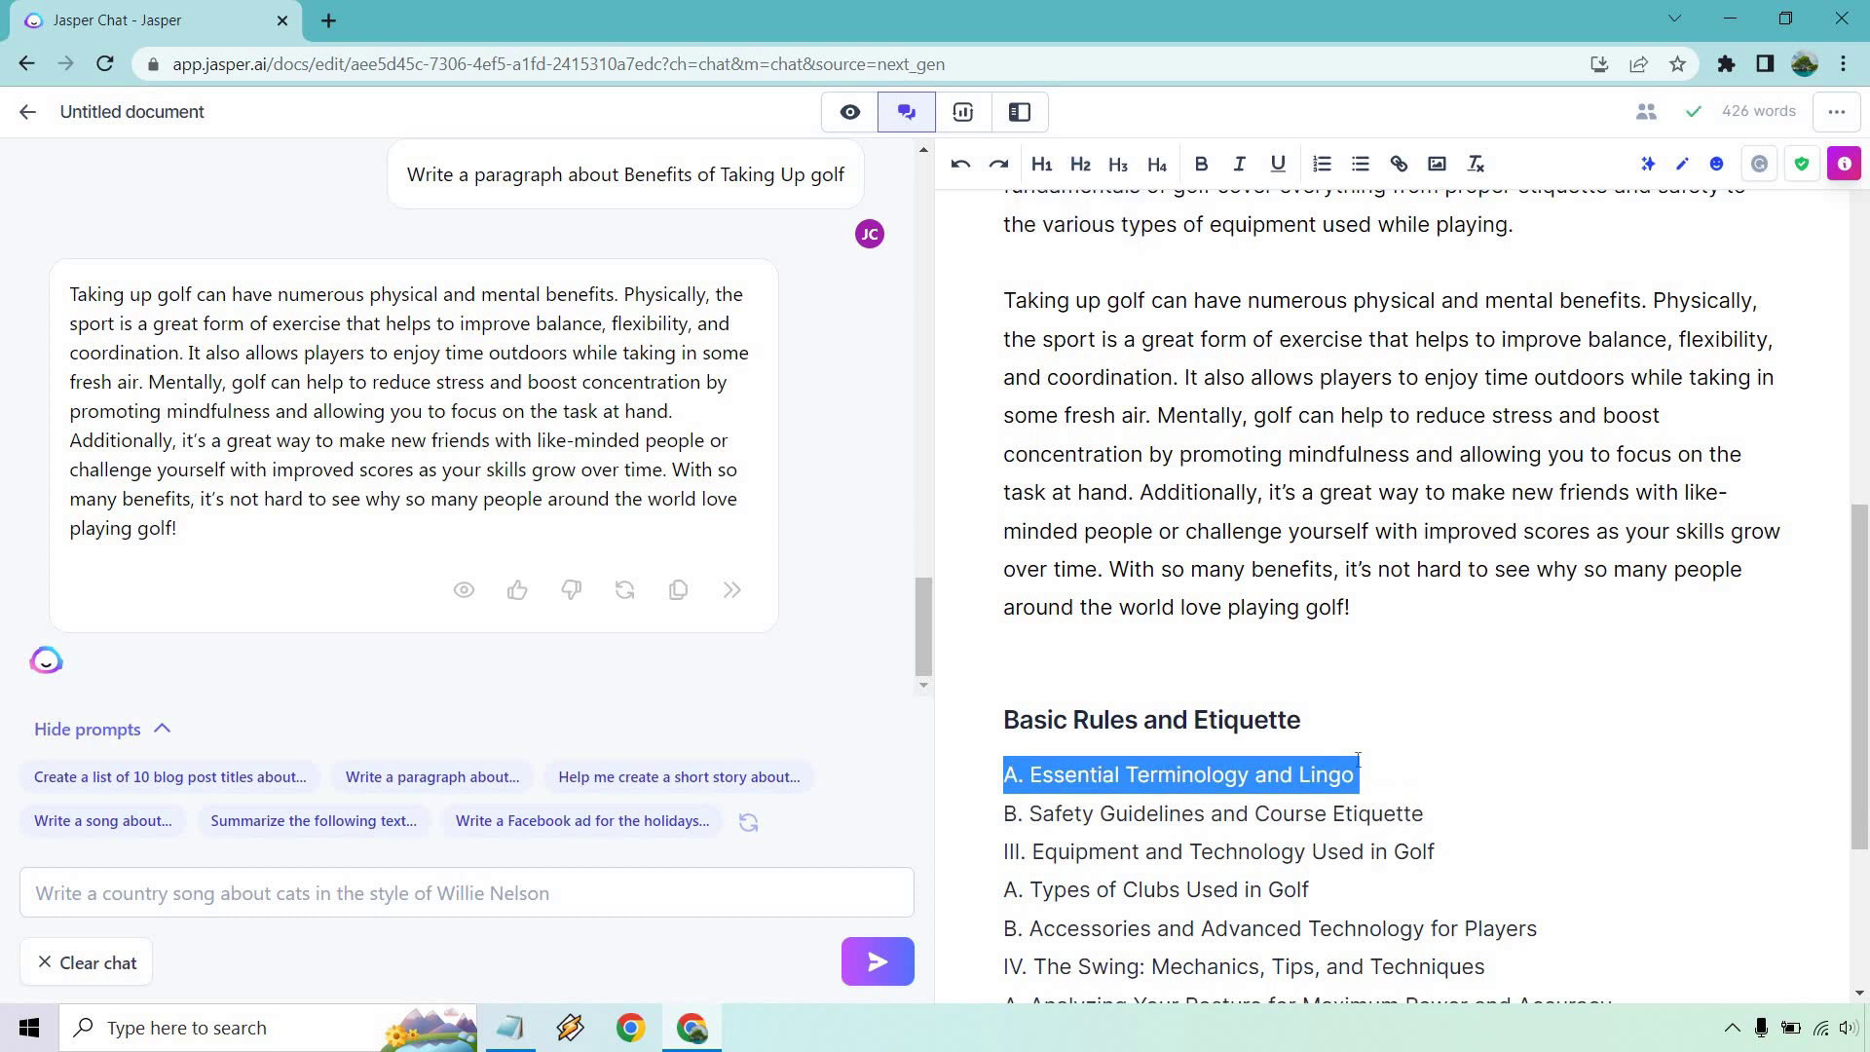
{"action": "left_click", "coordinate": [1442, 735]}
{"action": "scroll", "coordinate": [1441, 736], "scroll_direction": "down", "scroll_amount": 2}
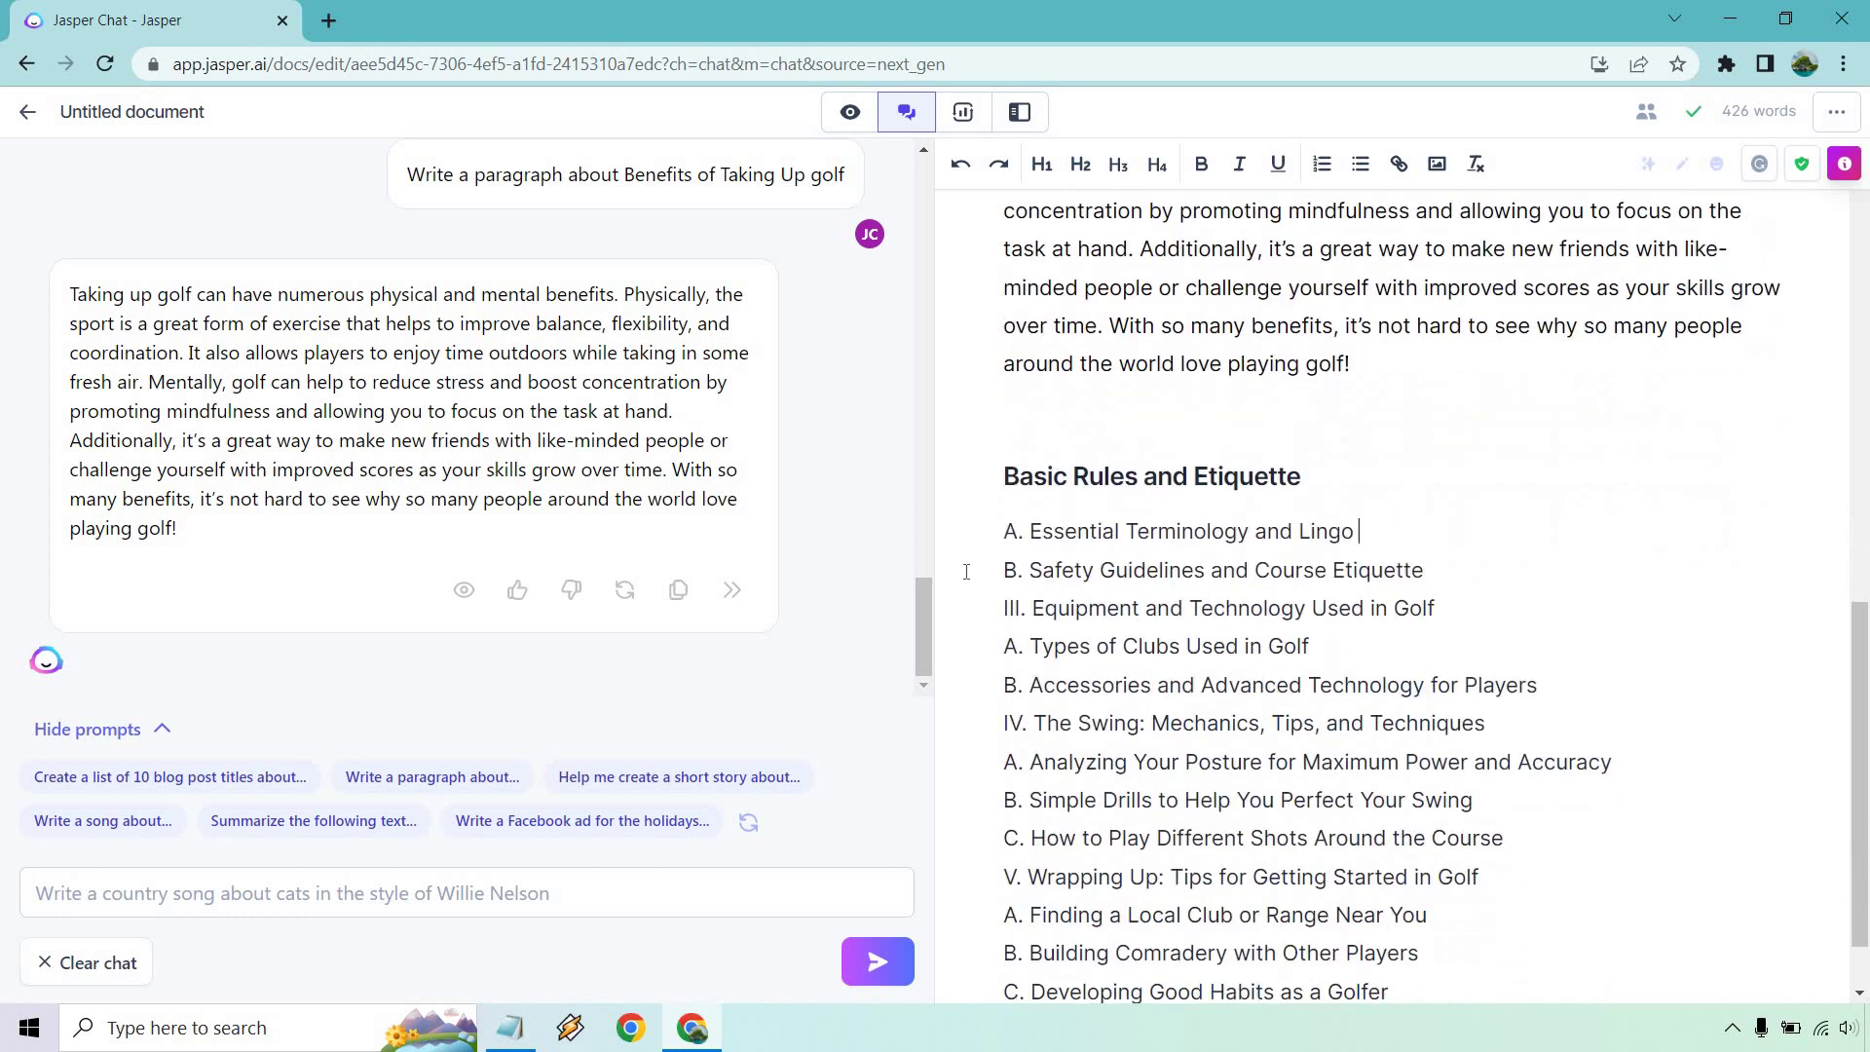
{"action": "left_click", "coordinate": [1029, 538]}
{"action": "key", "text": "BackSpace"}
{"action": "key", "text": "BackSpace"}
{"action": "key", "text": "BackSpace"}
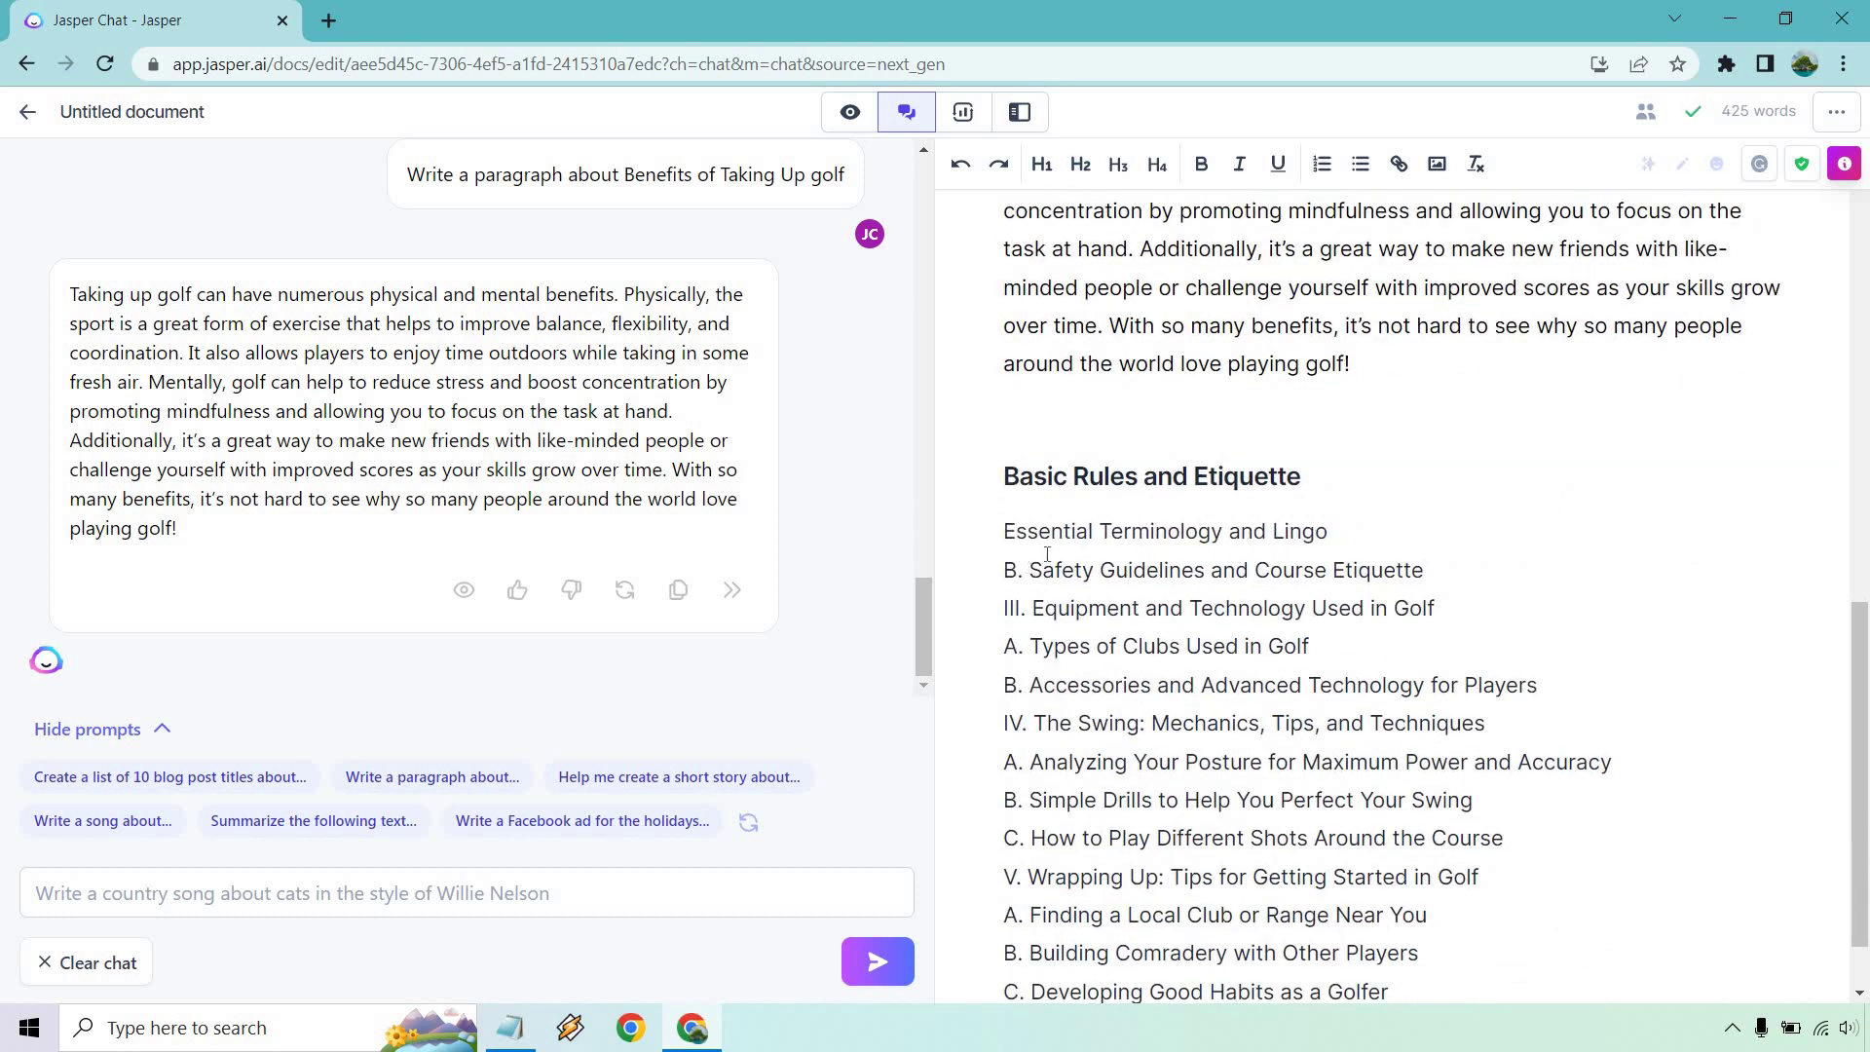
{"action": "left_click_drag", "start_coordinate": [1332, 533], "coordinate": [1001, 533]}
Step: Paste 'Write a paragraph about' from Notepad into the chat prompt
{"action": "left_click", "coordinate": [525, 1031]}
{"action": "key", "text": "ctrl+c"}
{"action": "left_click", "coordinate": [525, 1030]}
{"action": "left_click", "coordinate": [526, 893]}
{"action": "key", "text": "ctrl+v"}
Step: Ask Jasper chat for a paragraph about Essential Terminology and Lingo for golf
{"action": "left_click", "coordinate": [1315, 537]}
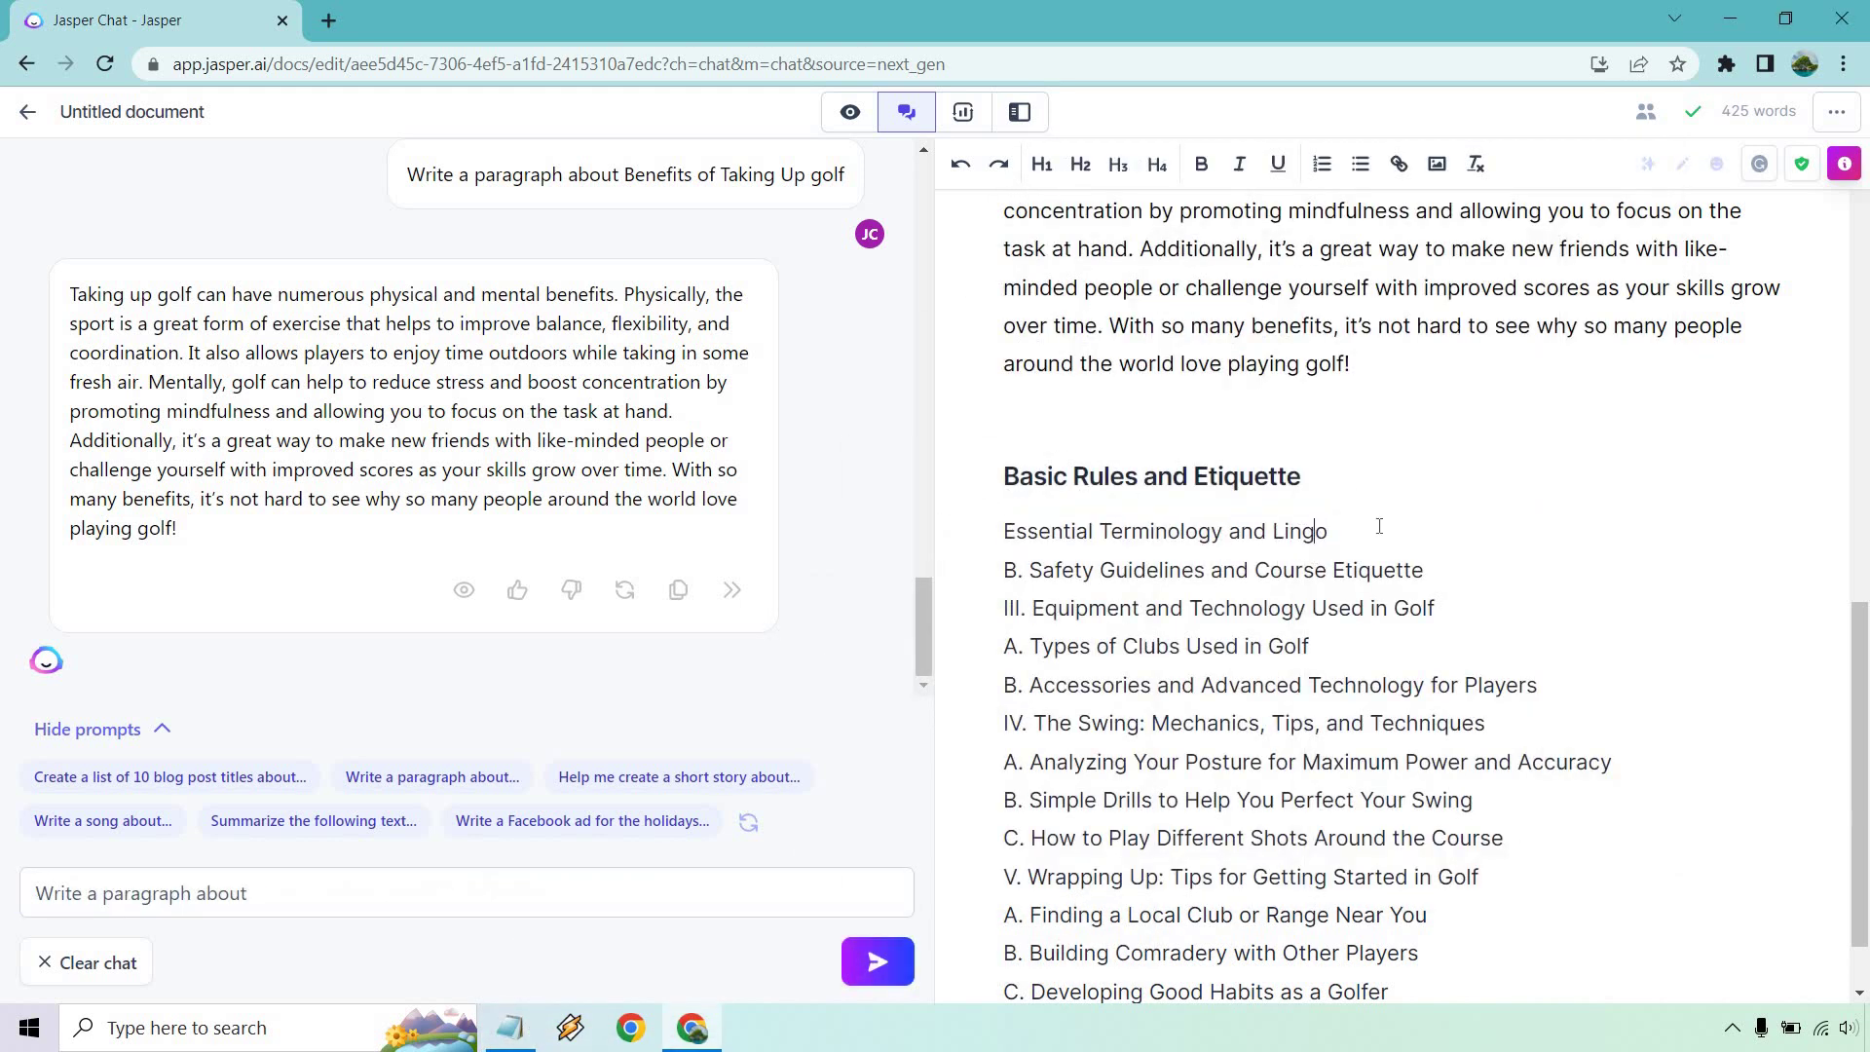
{"action": "left_click_drag", "start_coordinate": [1378, 525], "coordinate": [1001, 534]}
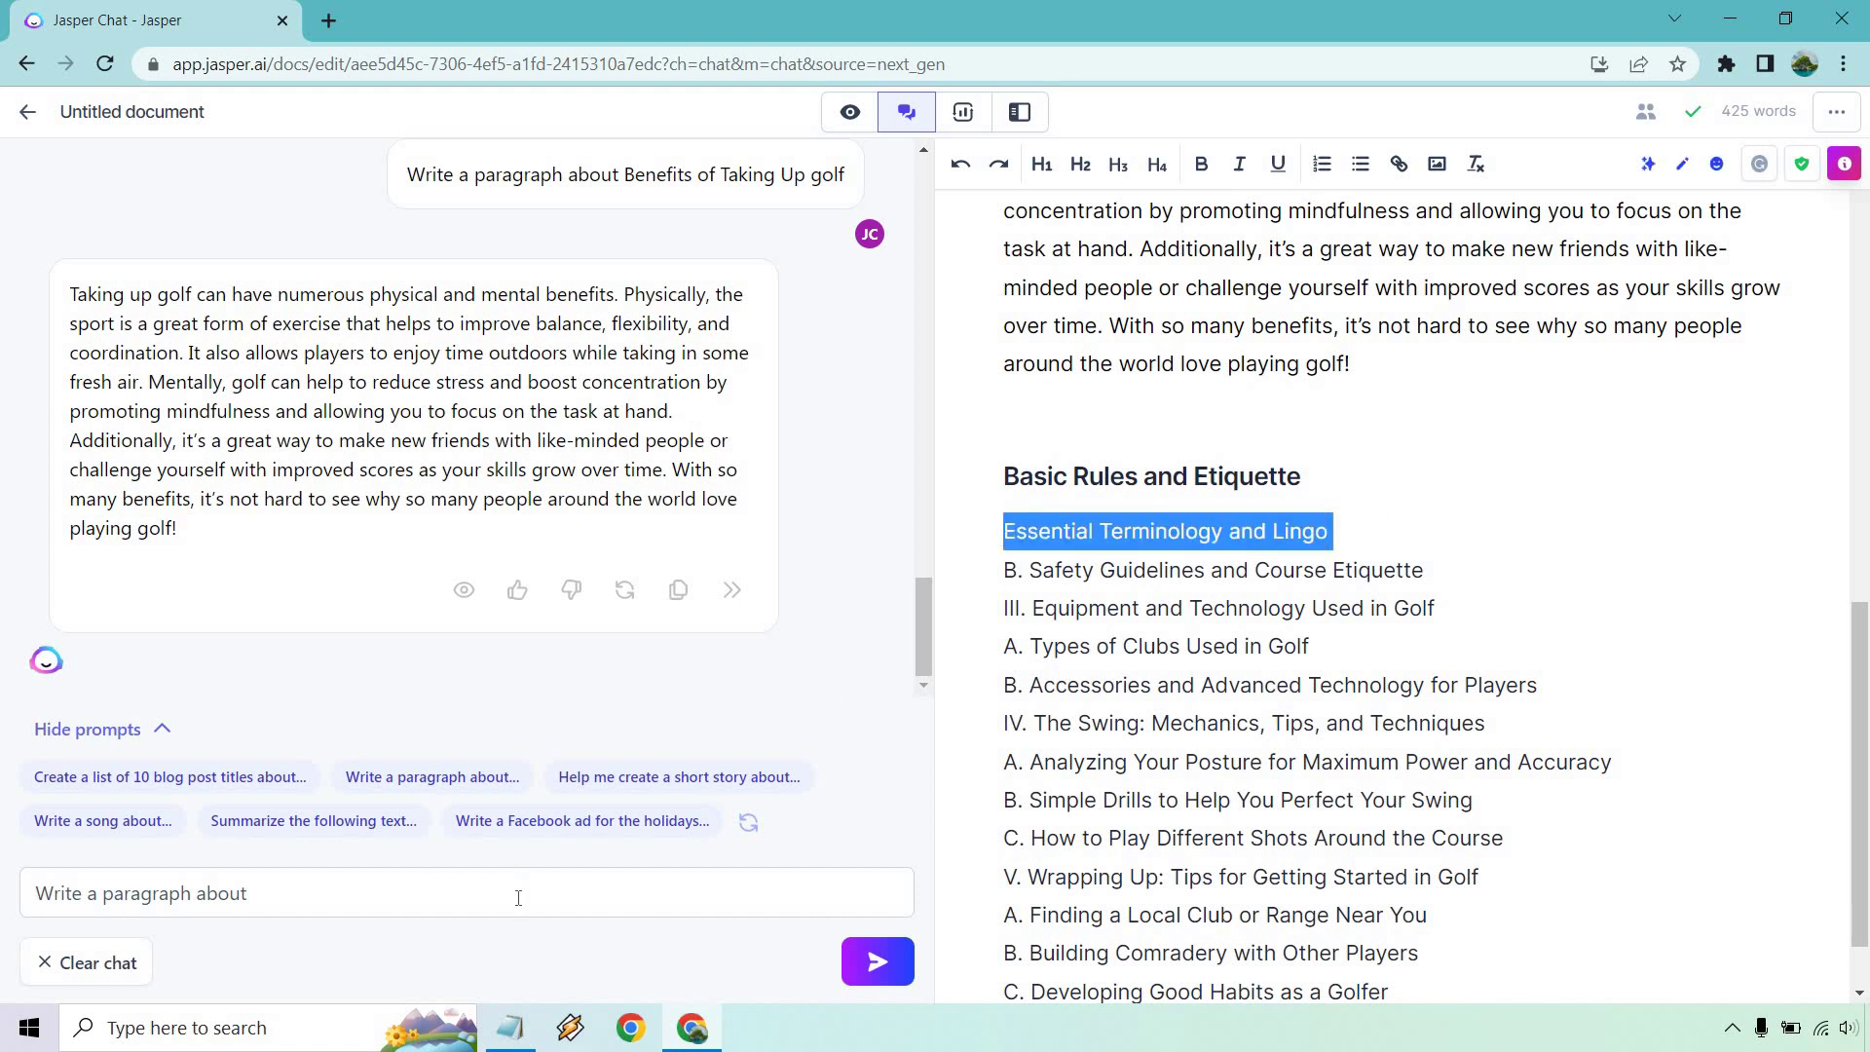
{"action": "key", "text": "ctrl+c"}
{"action": "left_click", "coordinate": [472, 888]}
{"action": "key", "text": "ctrl+v"}
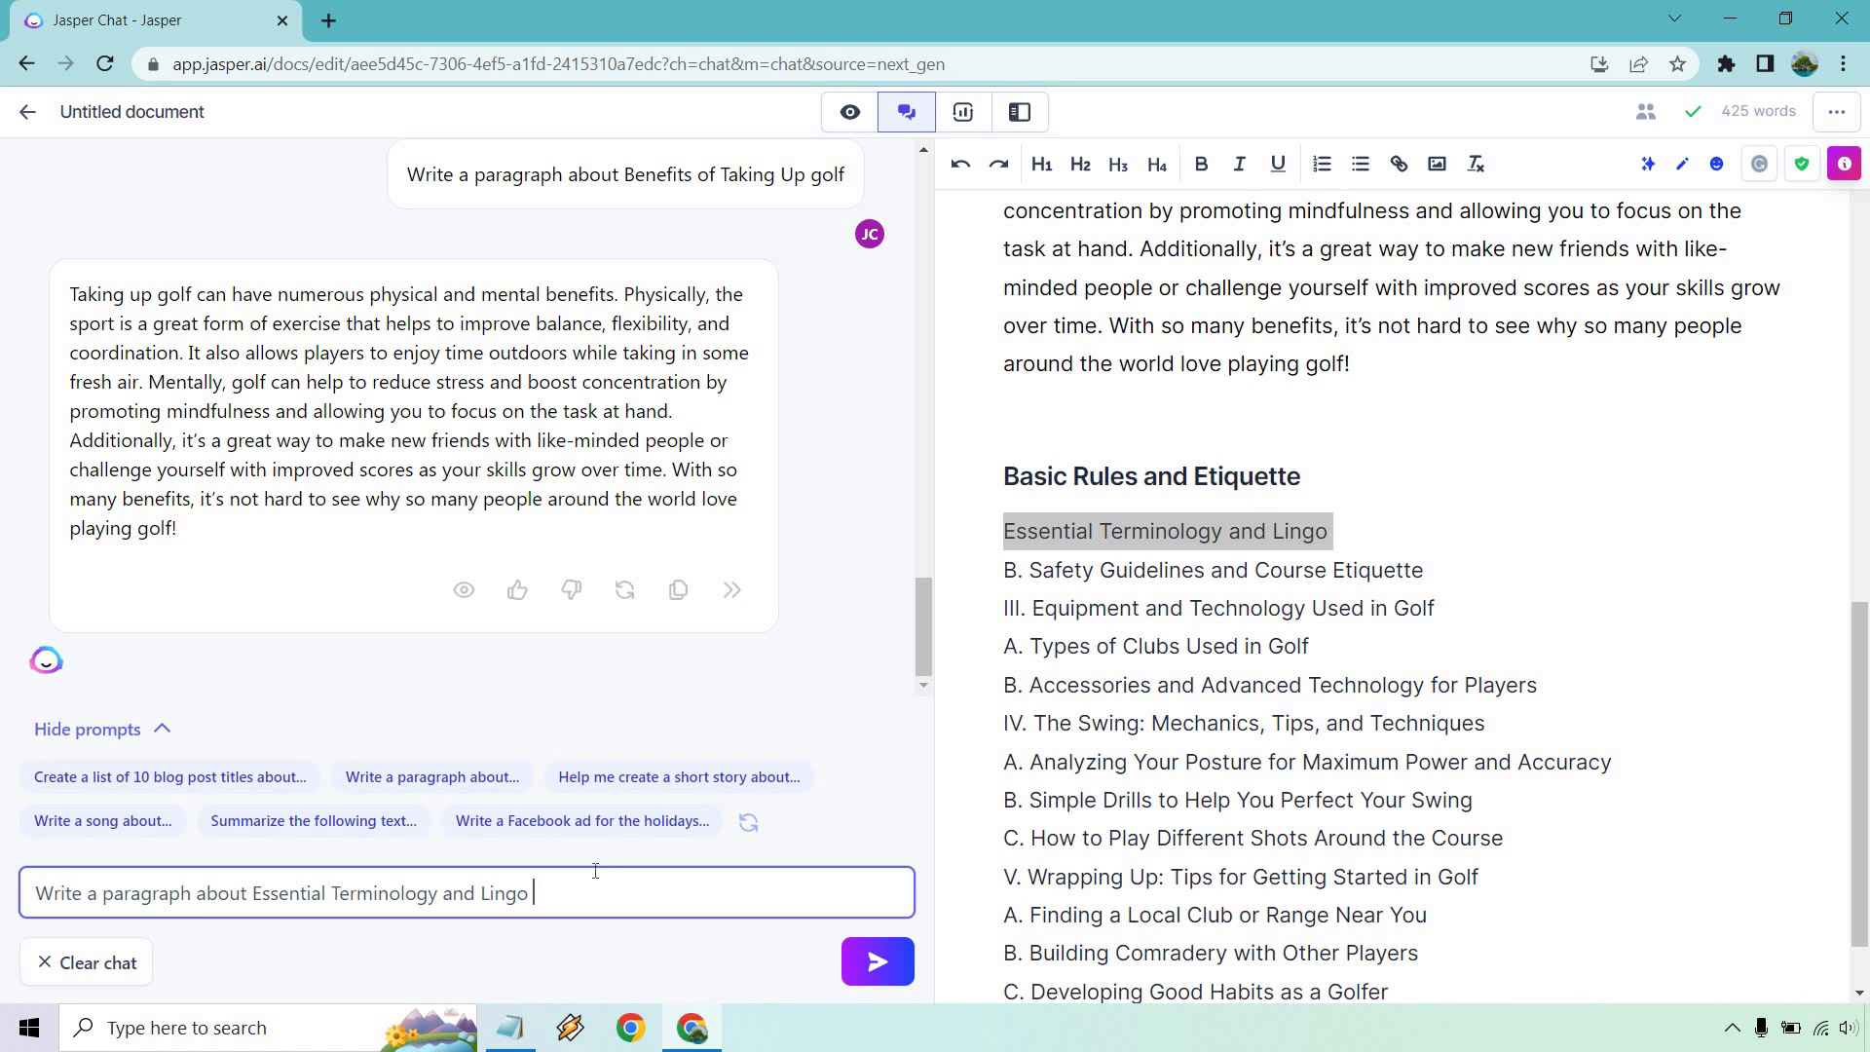
{"action": "type", "text": "for golf"}
{"action": "key", "text": "Return"}
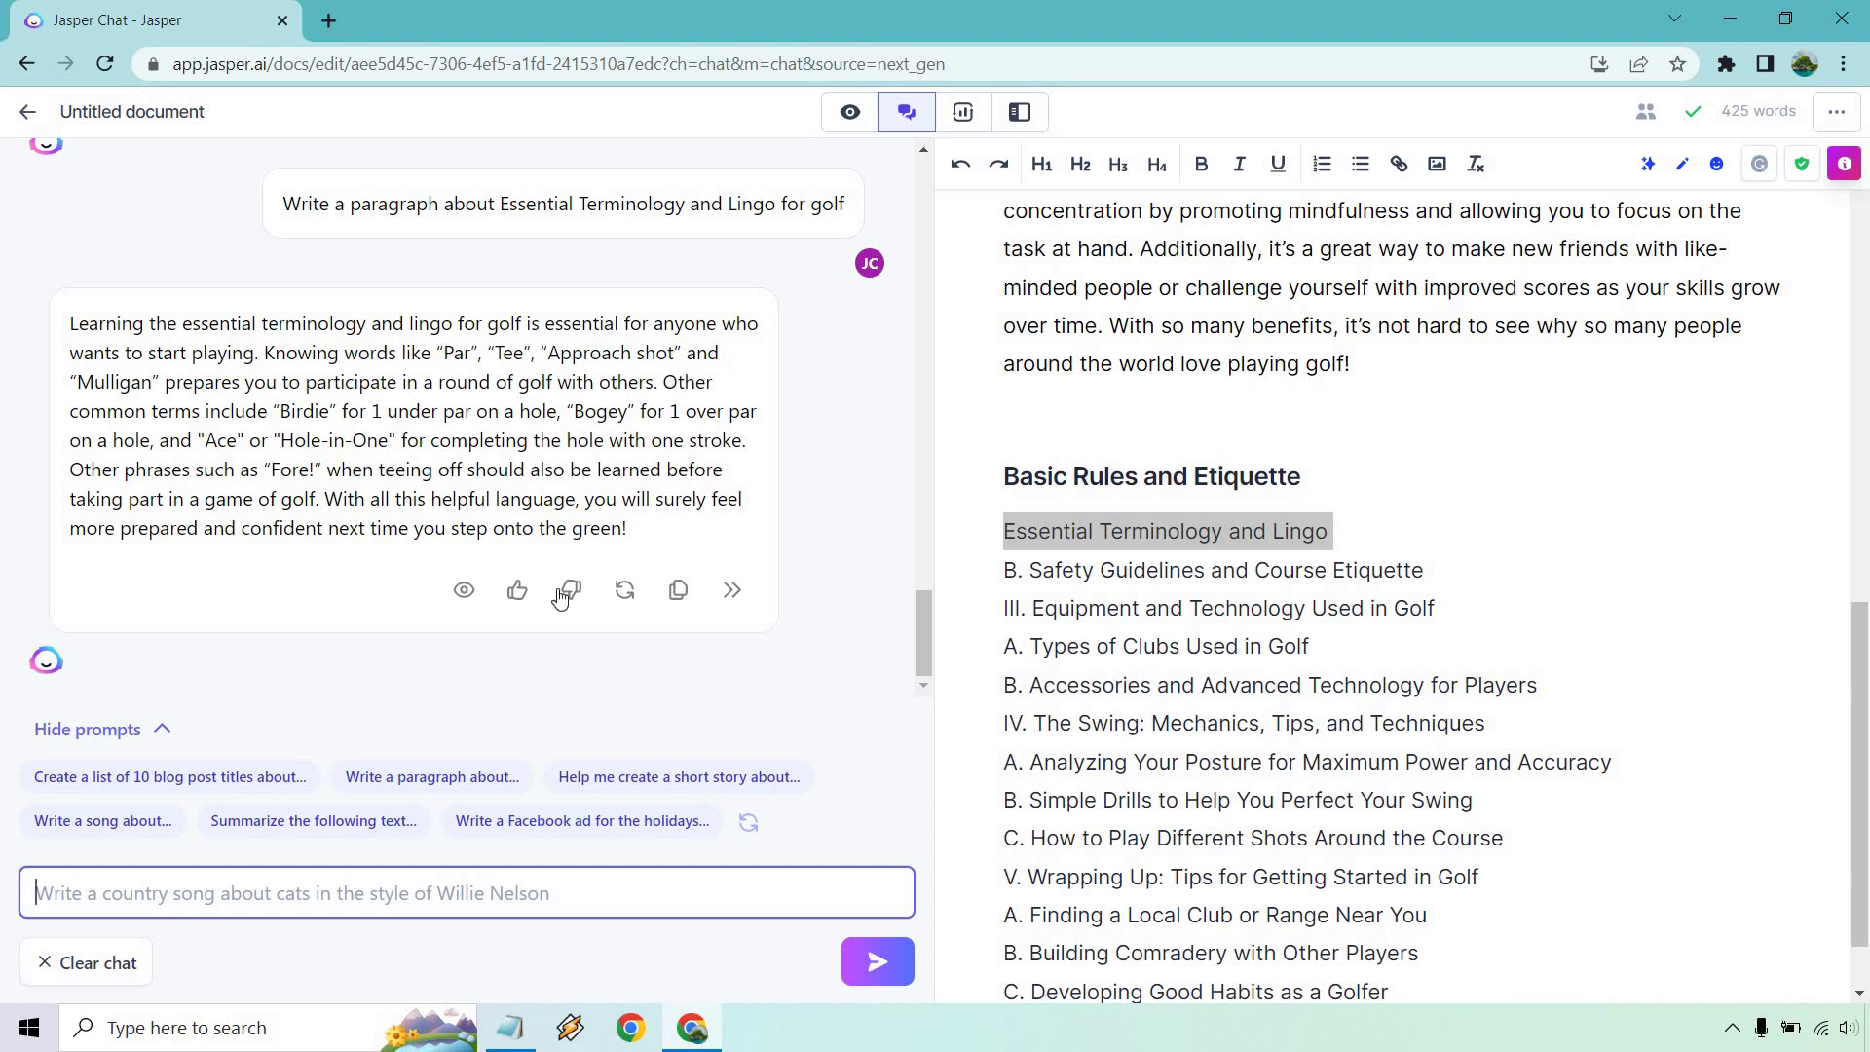
Step: Paste Jasper's golf terminology paragraph below the Essential Terminology and Lingo line
{"action": "left_click", "coordinate": [677, 589]}
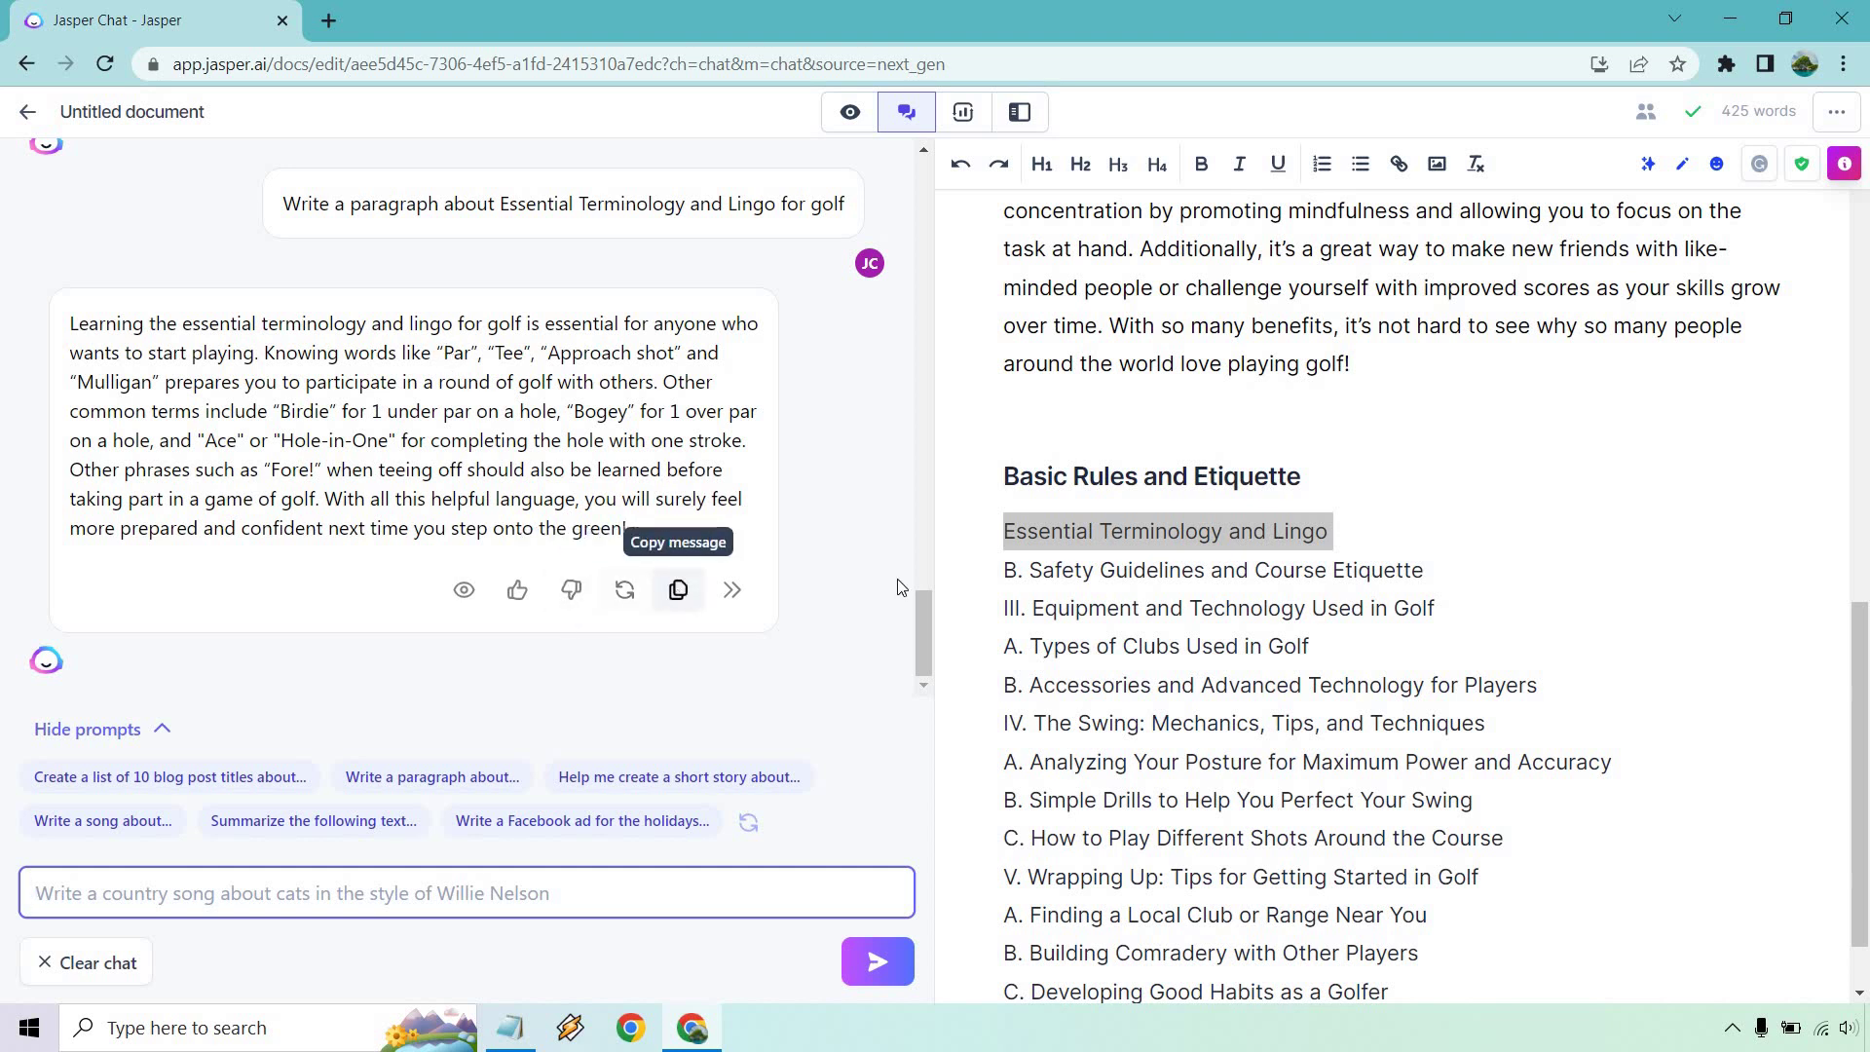
{"action": "left_click", "coordinate": [1363, 530]}
{"action": "key", "text": "Return"}
{"action": "key", "text": "Return"}
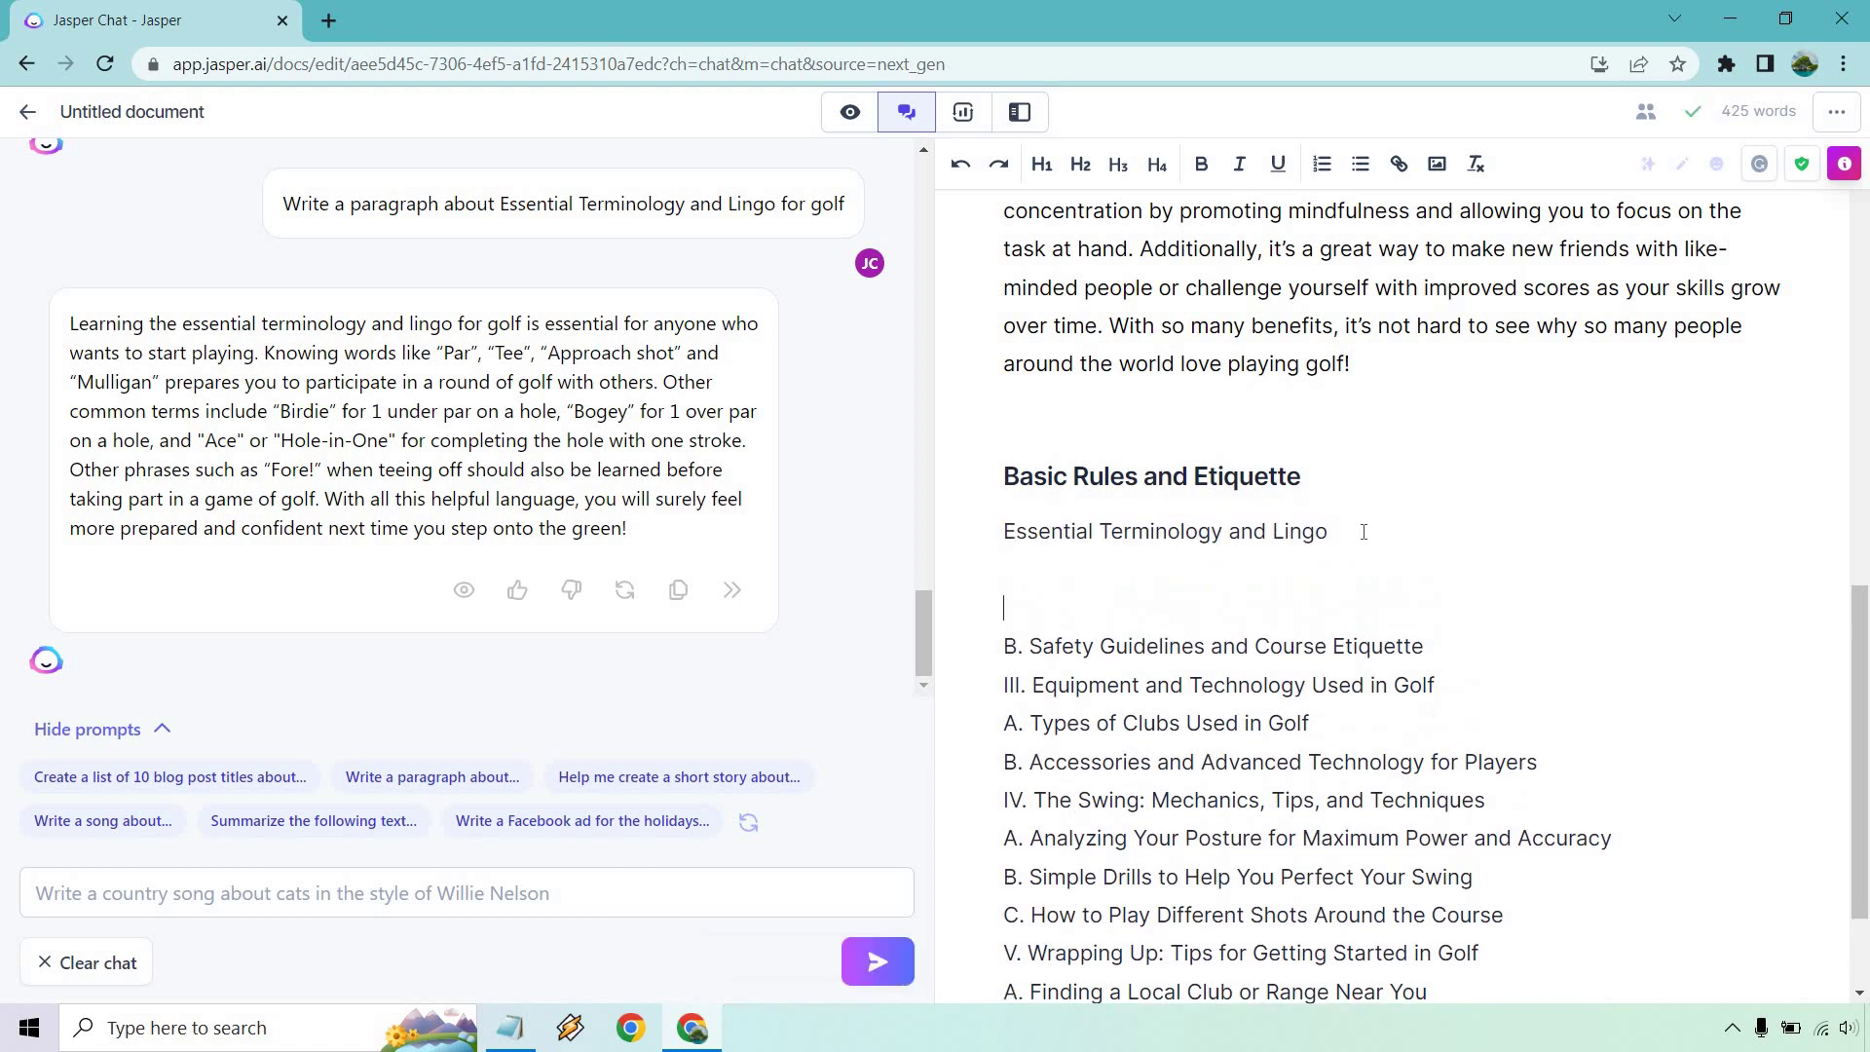
{"action": "key", "text": "ctrl+v"}
{"action": "key", "text": "Return"}
{"action": "key", "text": "Return"}
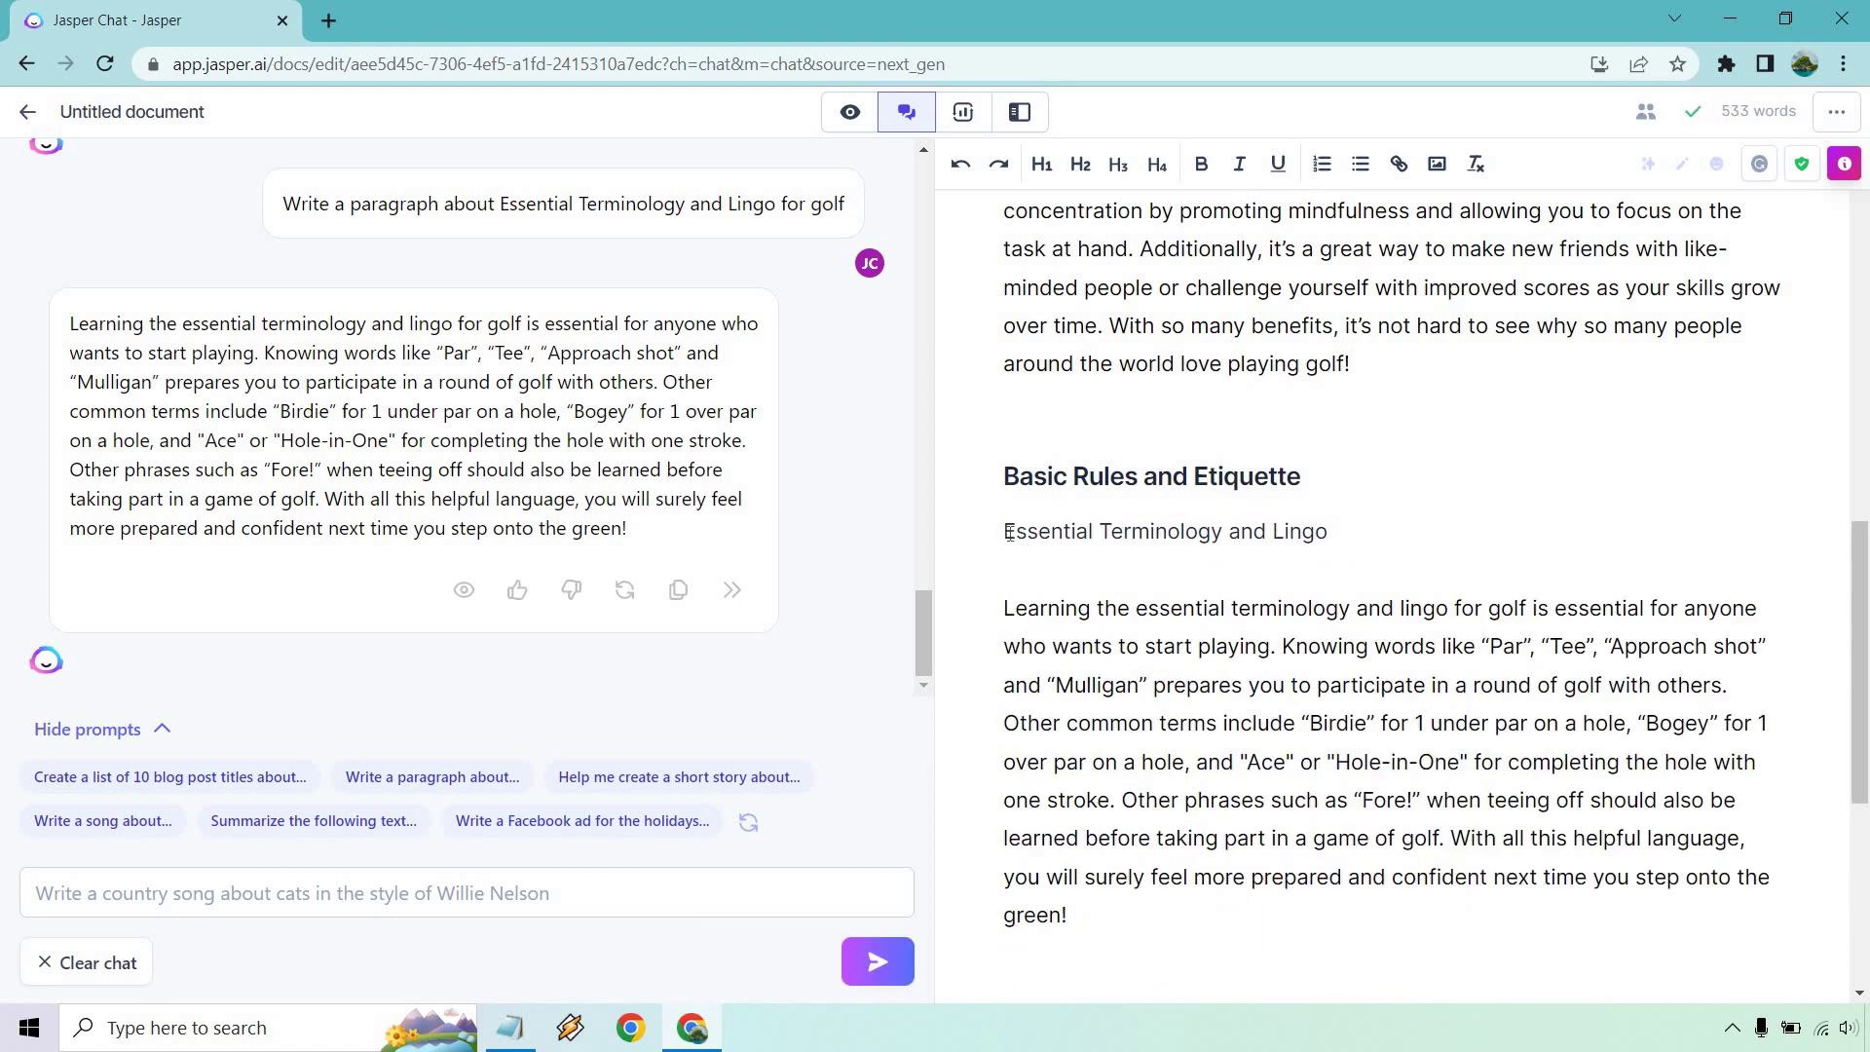
Step: Make Essential Terminology and Lingo a Heading 3 and remove the empty line above it
{"action": "left_click", "coordinate": [1005, 531]}
{"action": "key", "text": "Return"}
{"action": "left_click", "coordinate": [1074, 478]}
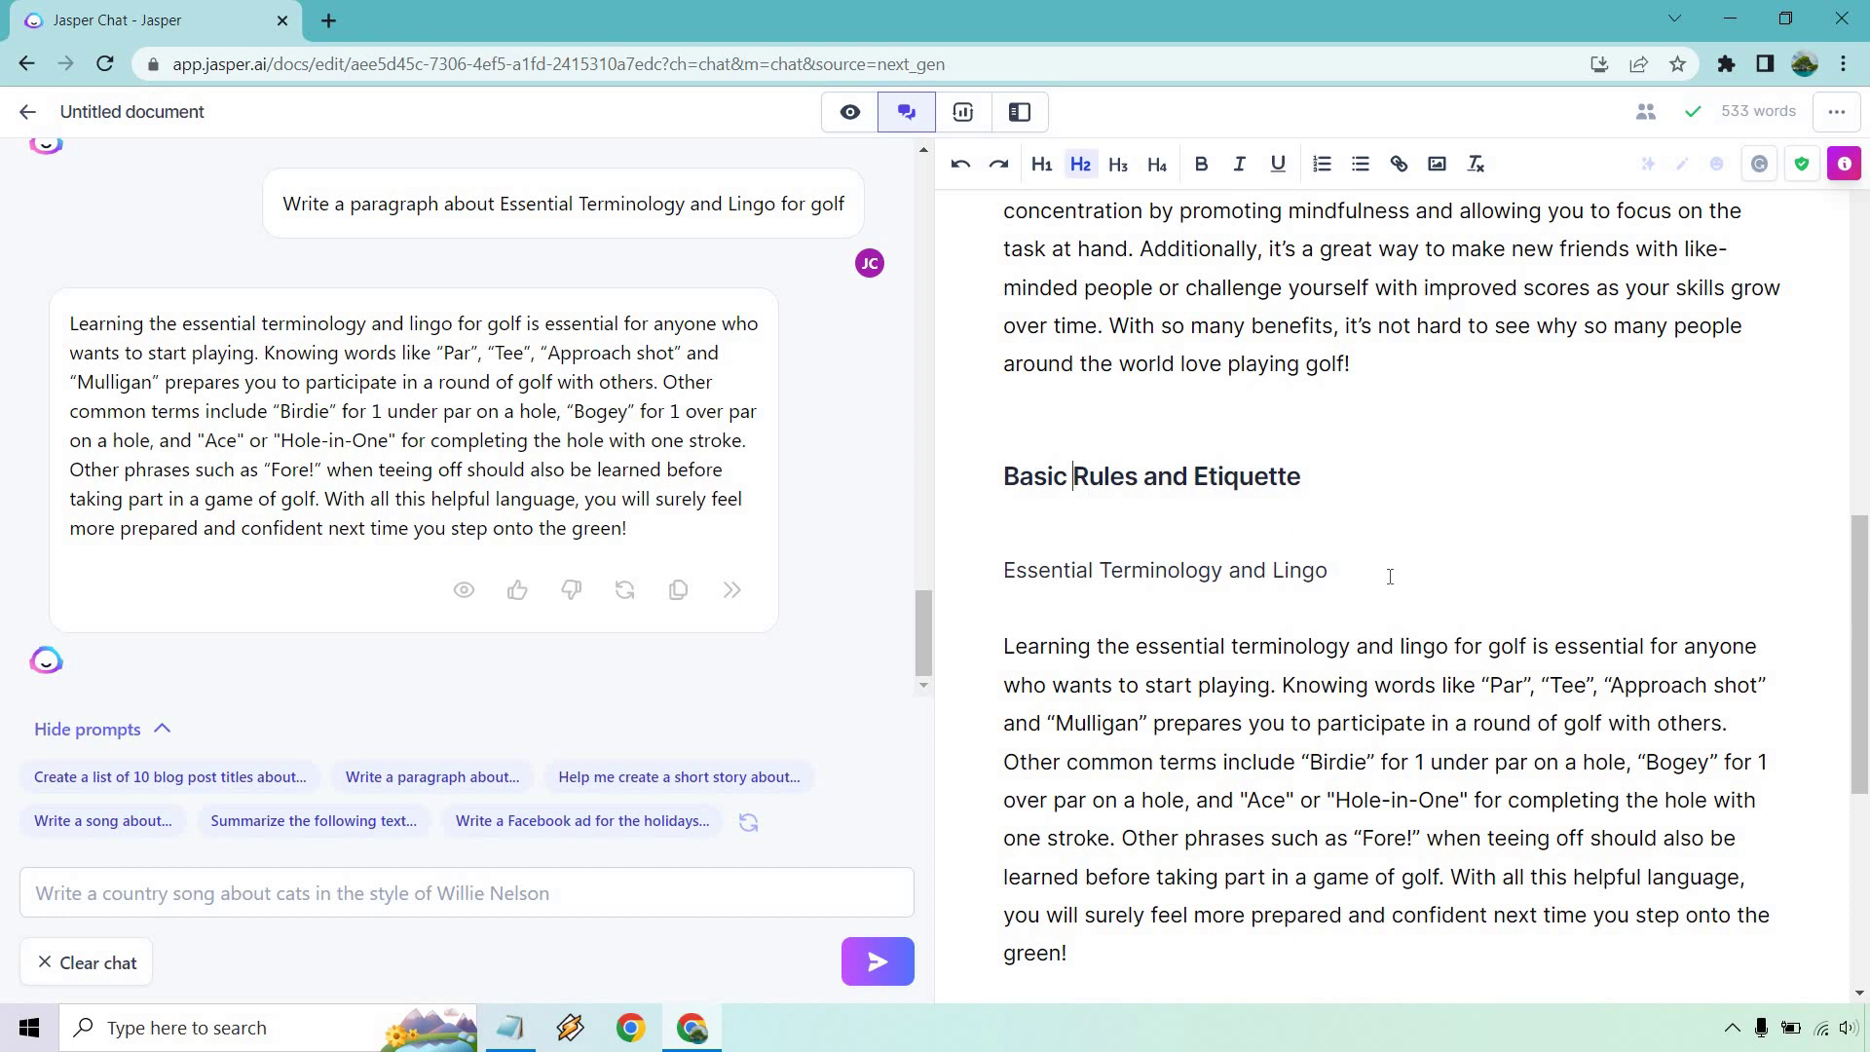
{"action": "triple_click", "coordinate": [988, 571]}
{"action": "left_click", "coordinate": [1118, 164]}
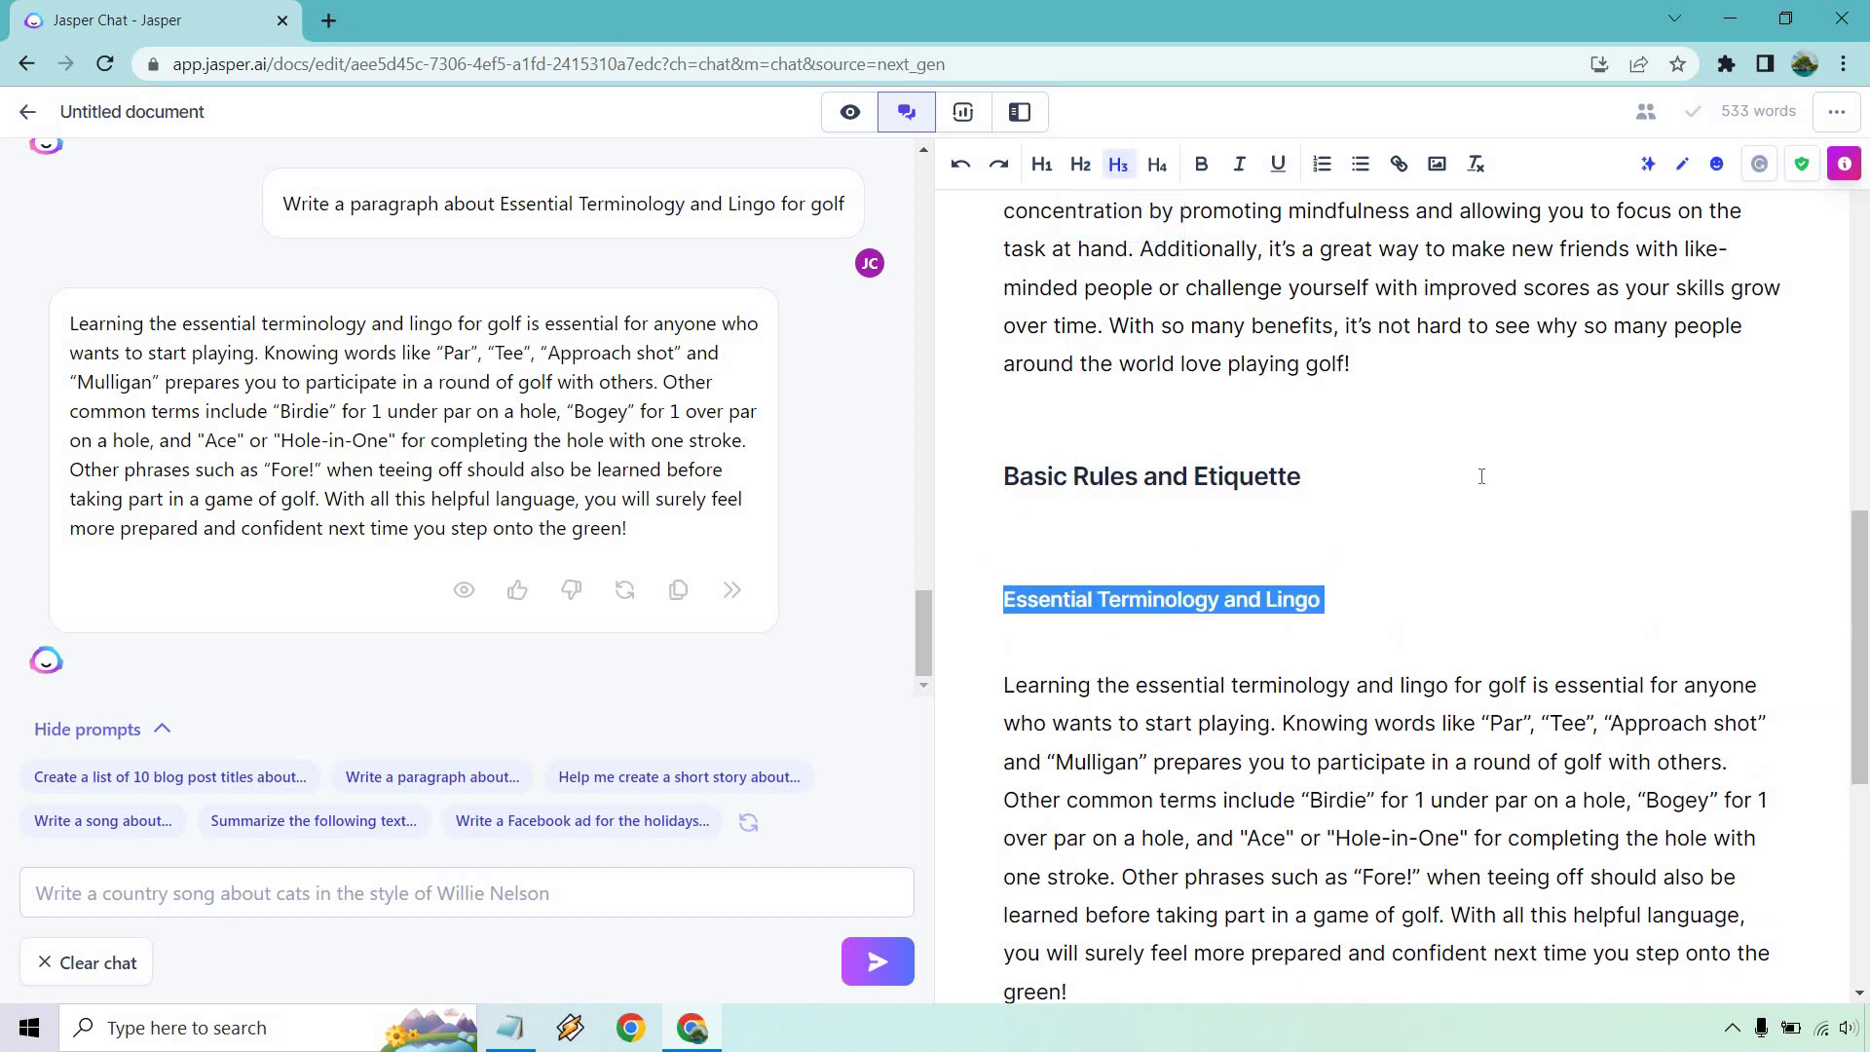
{"action": "left_click", "coordinate": [1481, 476]}
{"action": "left_click", "coordinate": [1003, 614]}
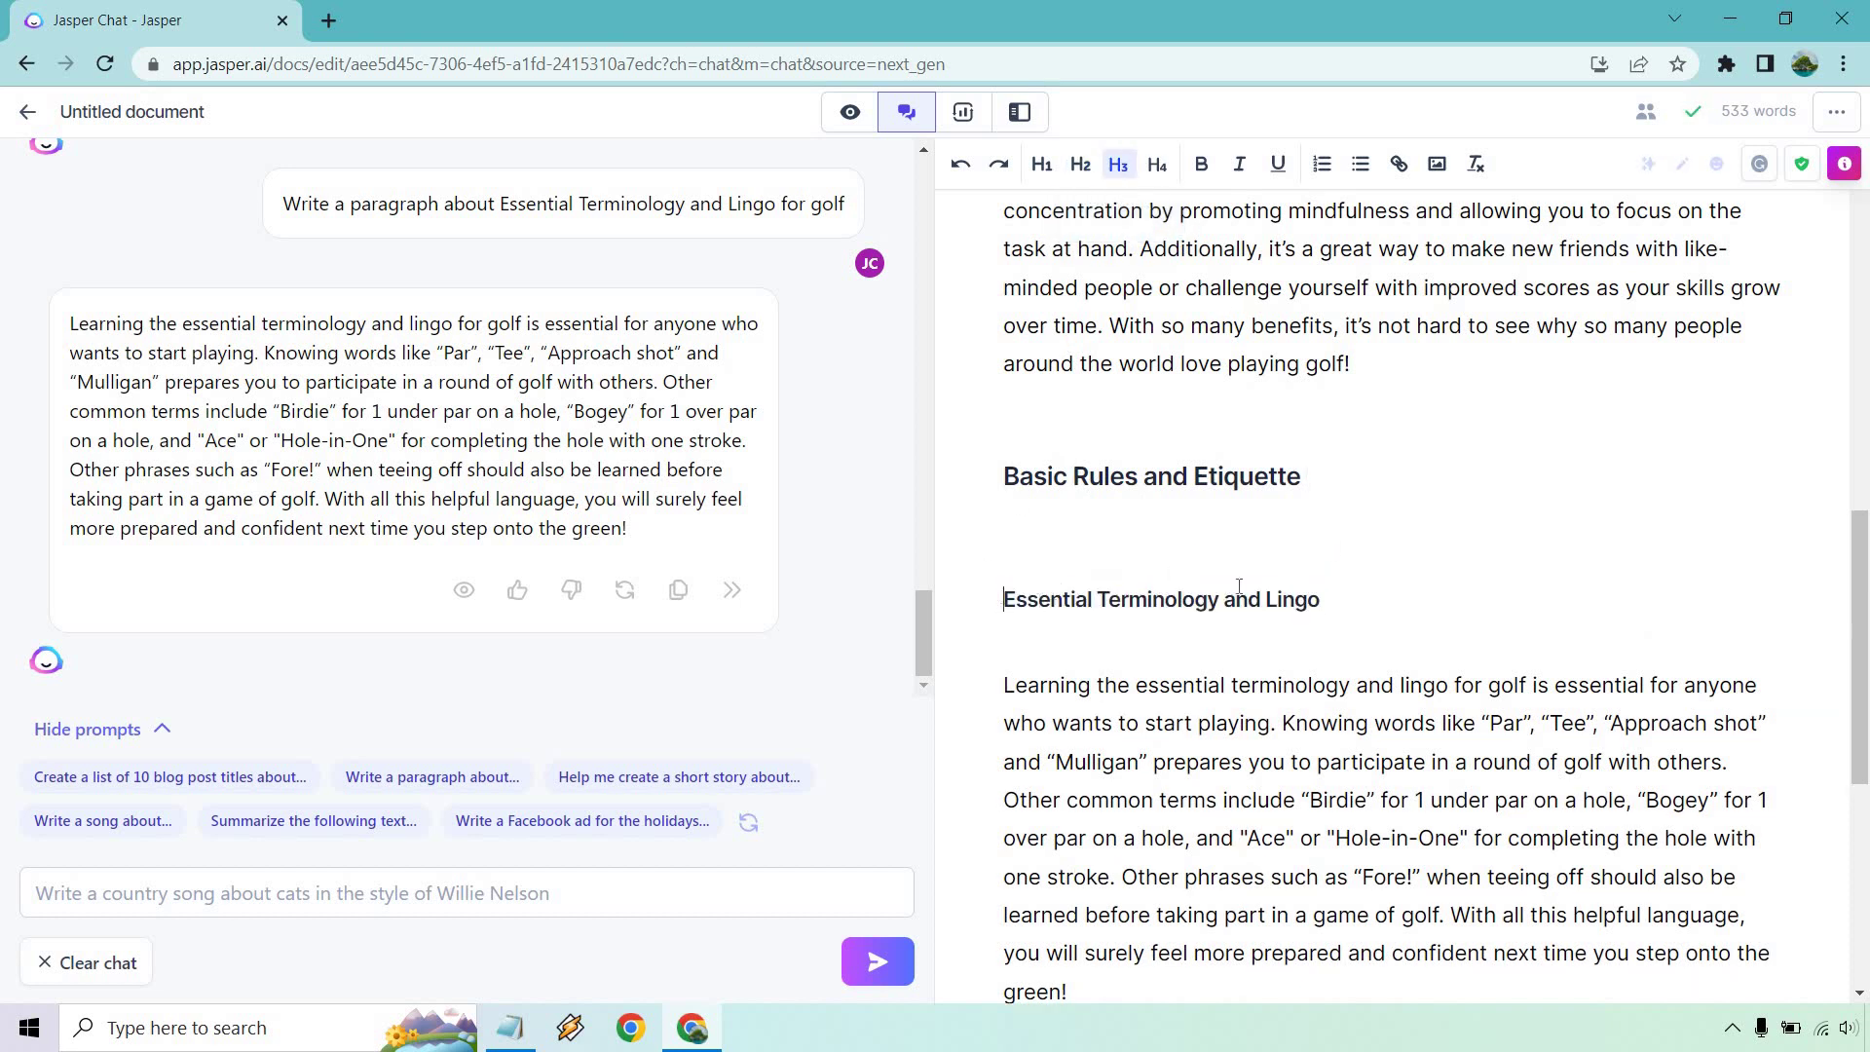
{"action": "key", "text": "BackSpace"}
Step: Delete the 'B.' prefix and empty line before Safety Guidelines
{"action": "scroll", "coordinate": [1344, 543], "scroll_direction": "down", "scroll_amount": 5}
{"action": "scroll", "coordinate": [953, 669], "scroll_direction": "up", "scroll_amount": 2}
{"action": "left_click", "coordinate": [1032, 712]}
{"action": "key", "text": "BackSpace"}
{"action": "key", "text": "BackSpace"}
{"action": "key", "text": "BackSpace"}
{"action": "key", "text": "BackSpace"}
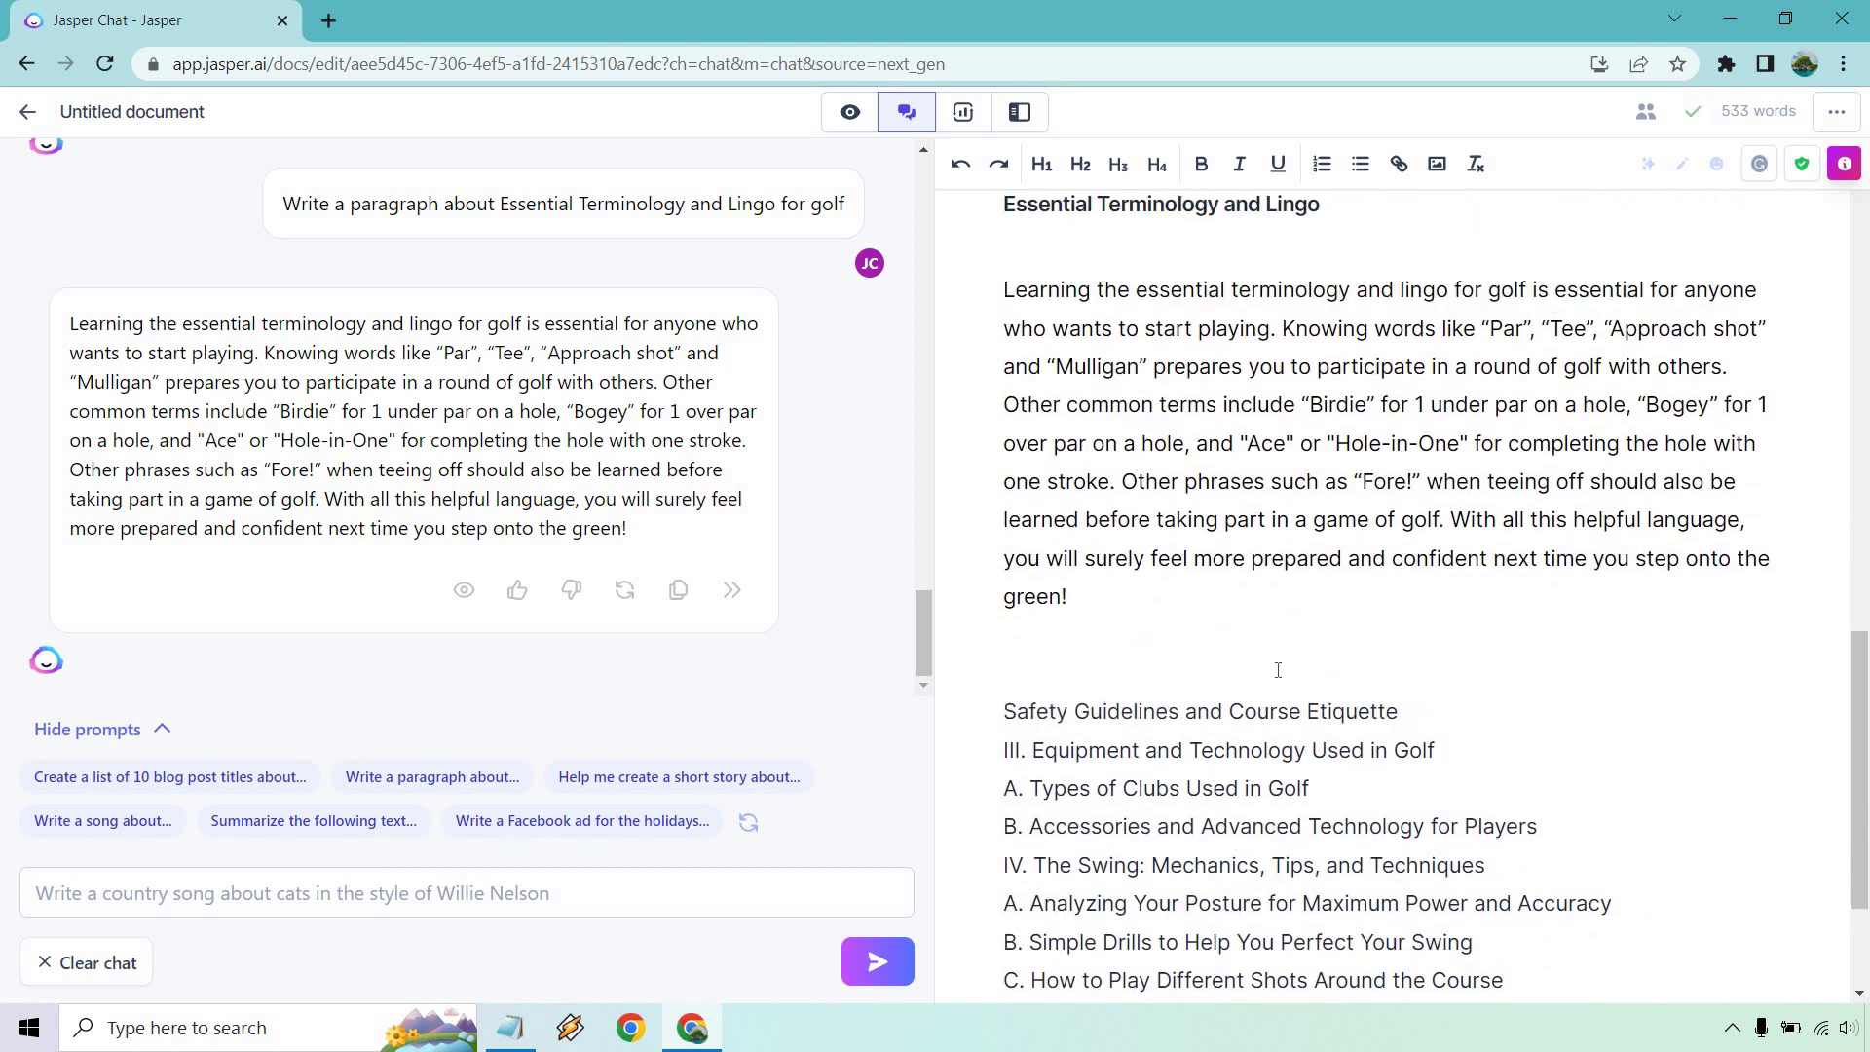
Step: Add empty lines below Safety Guidelines and clear the Jasper chat prompt box
{"action": "left_click", "coordinate": [1418, 681]}
{"action": "key", "text": "Return"}
{"action": "key", "text": "Return"}
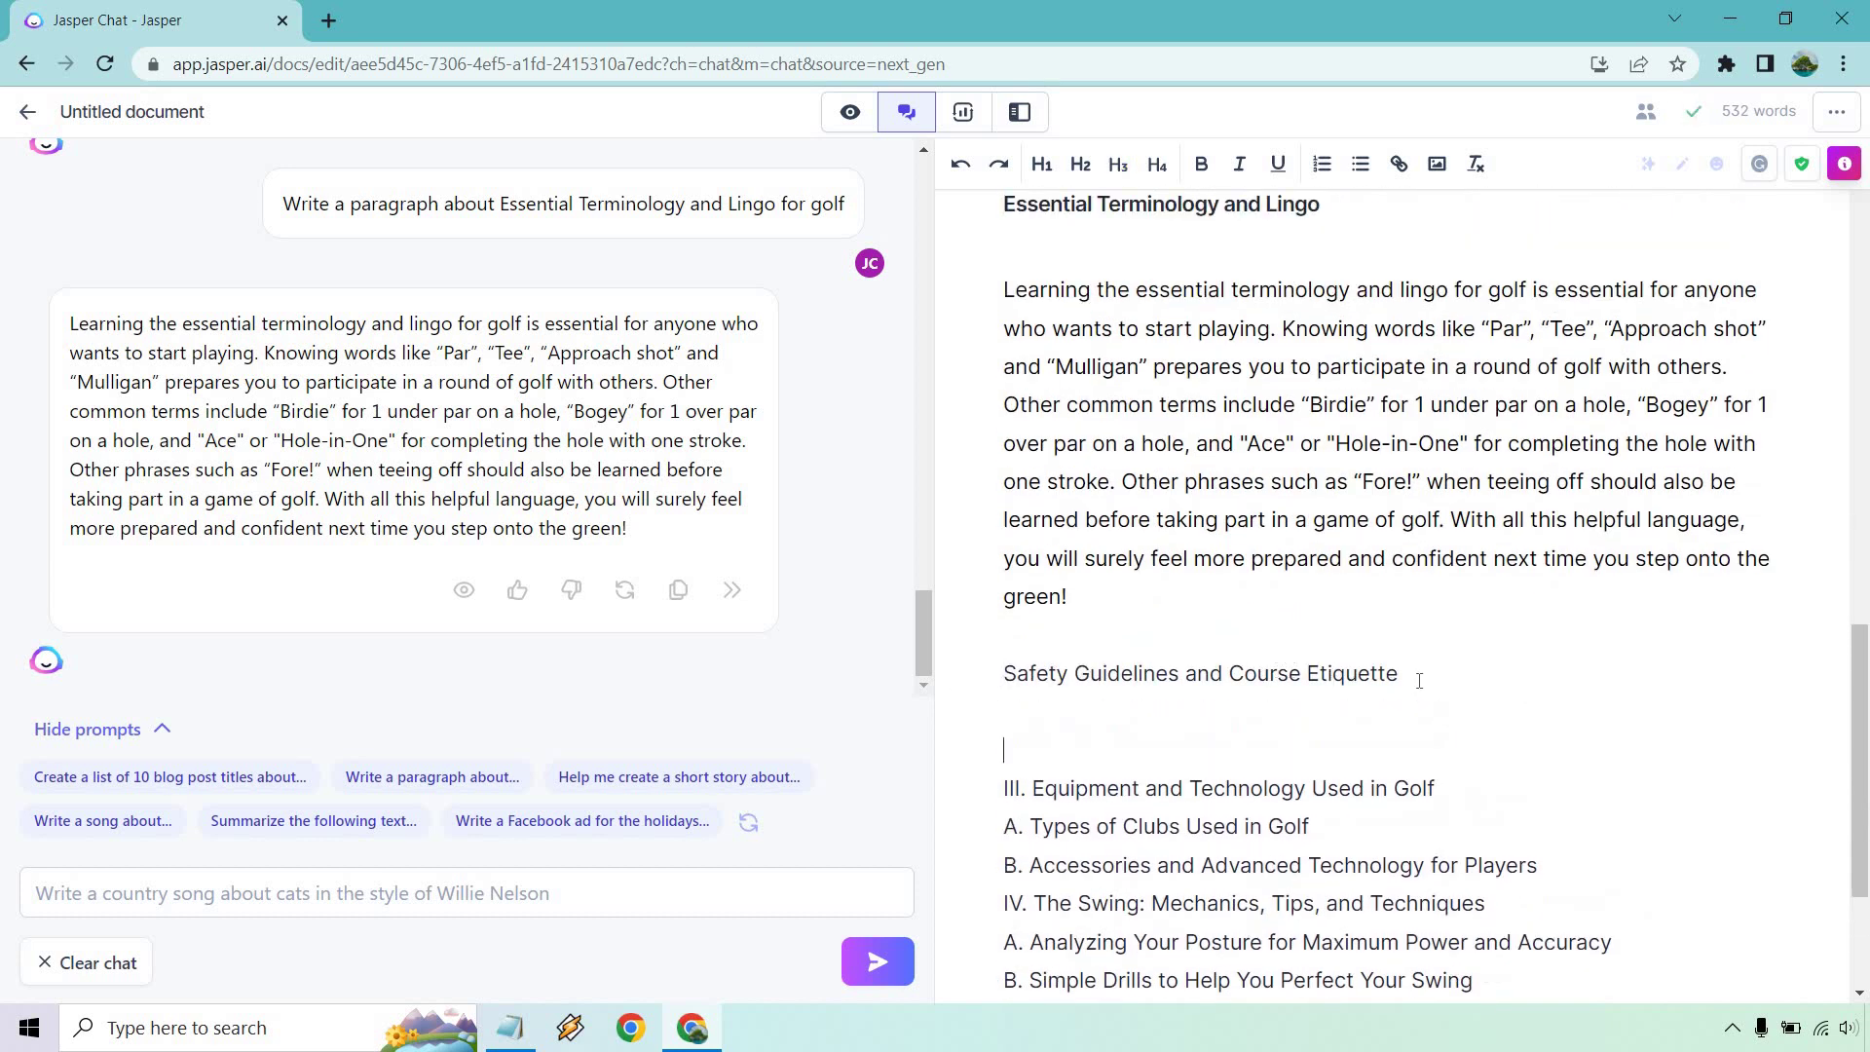
{"action": "left_click", "coordinate": [511, 1027]}
{"action": "left_click", "coordinate": [481, 904]}
{"action": "type", "text": "Write a paragraph about"}
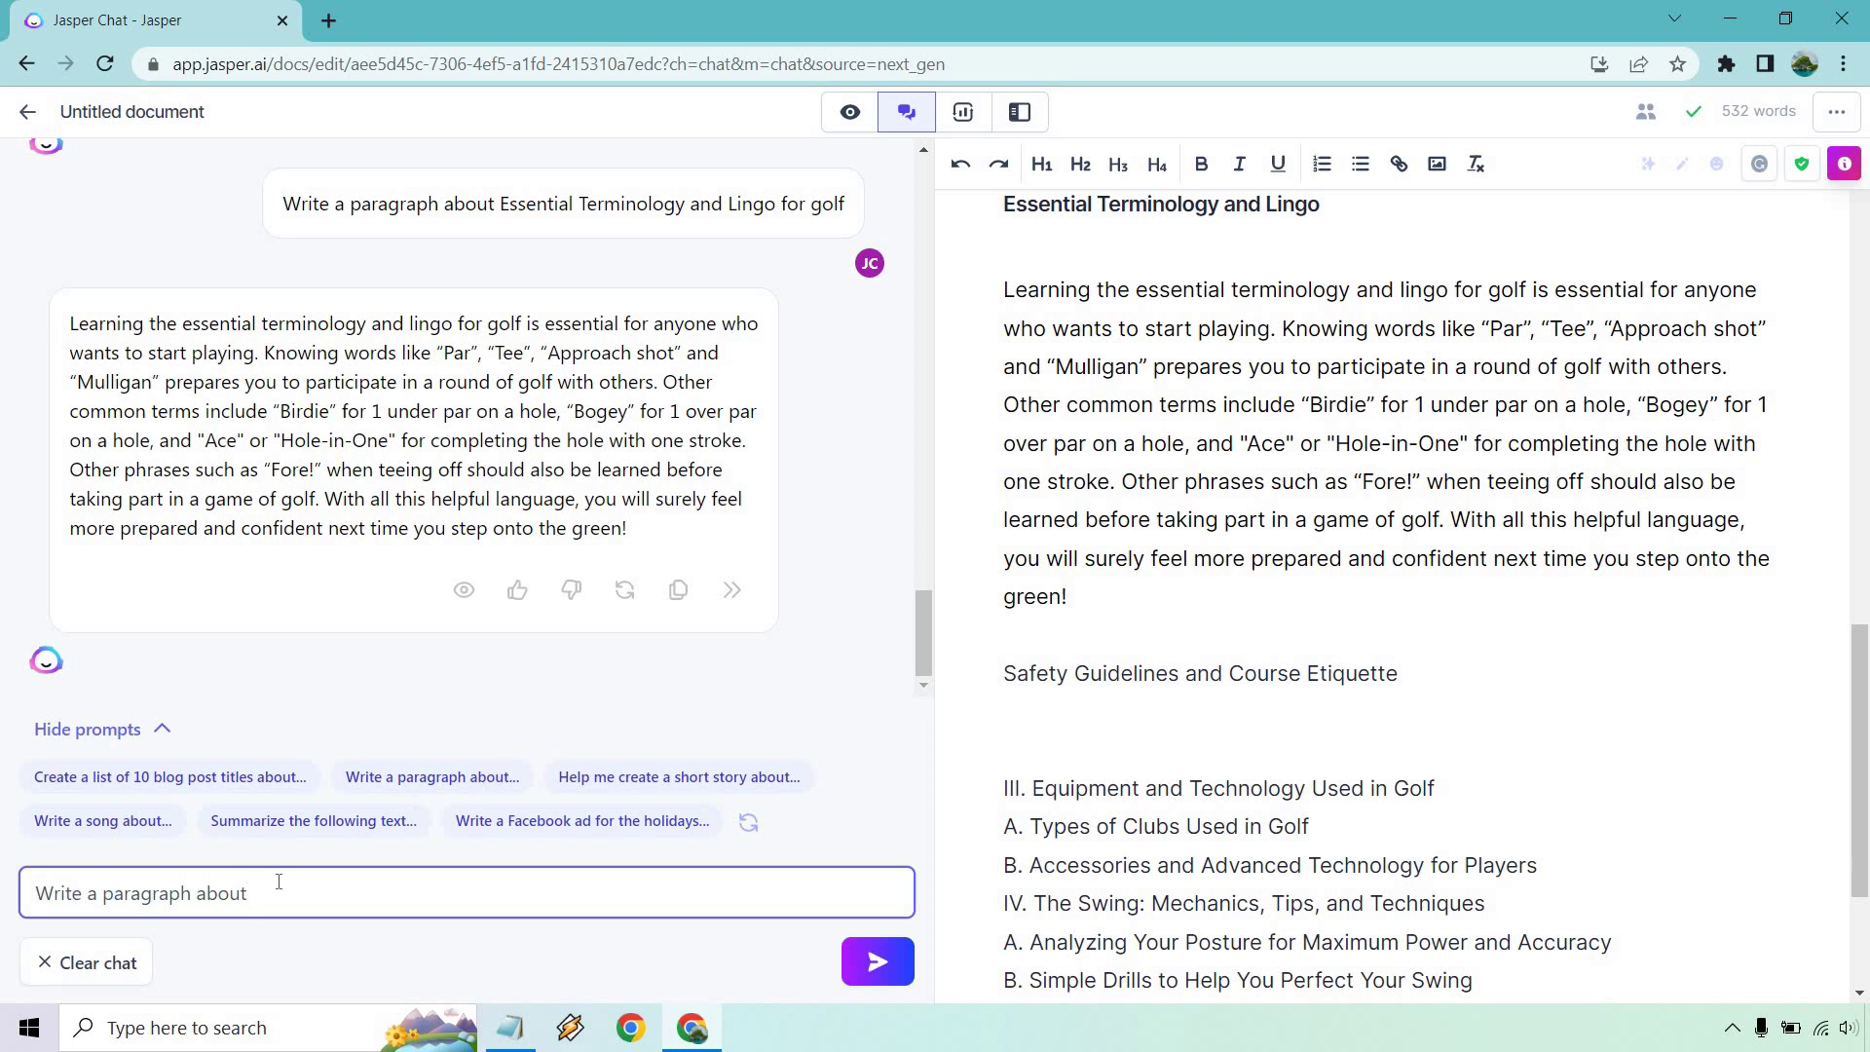
{"action": "left_click_drag", "start_coordinate": [291, 881], "coordinate": [10, 845]}
{"action": "key", "text": "BackSpace"}
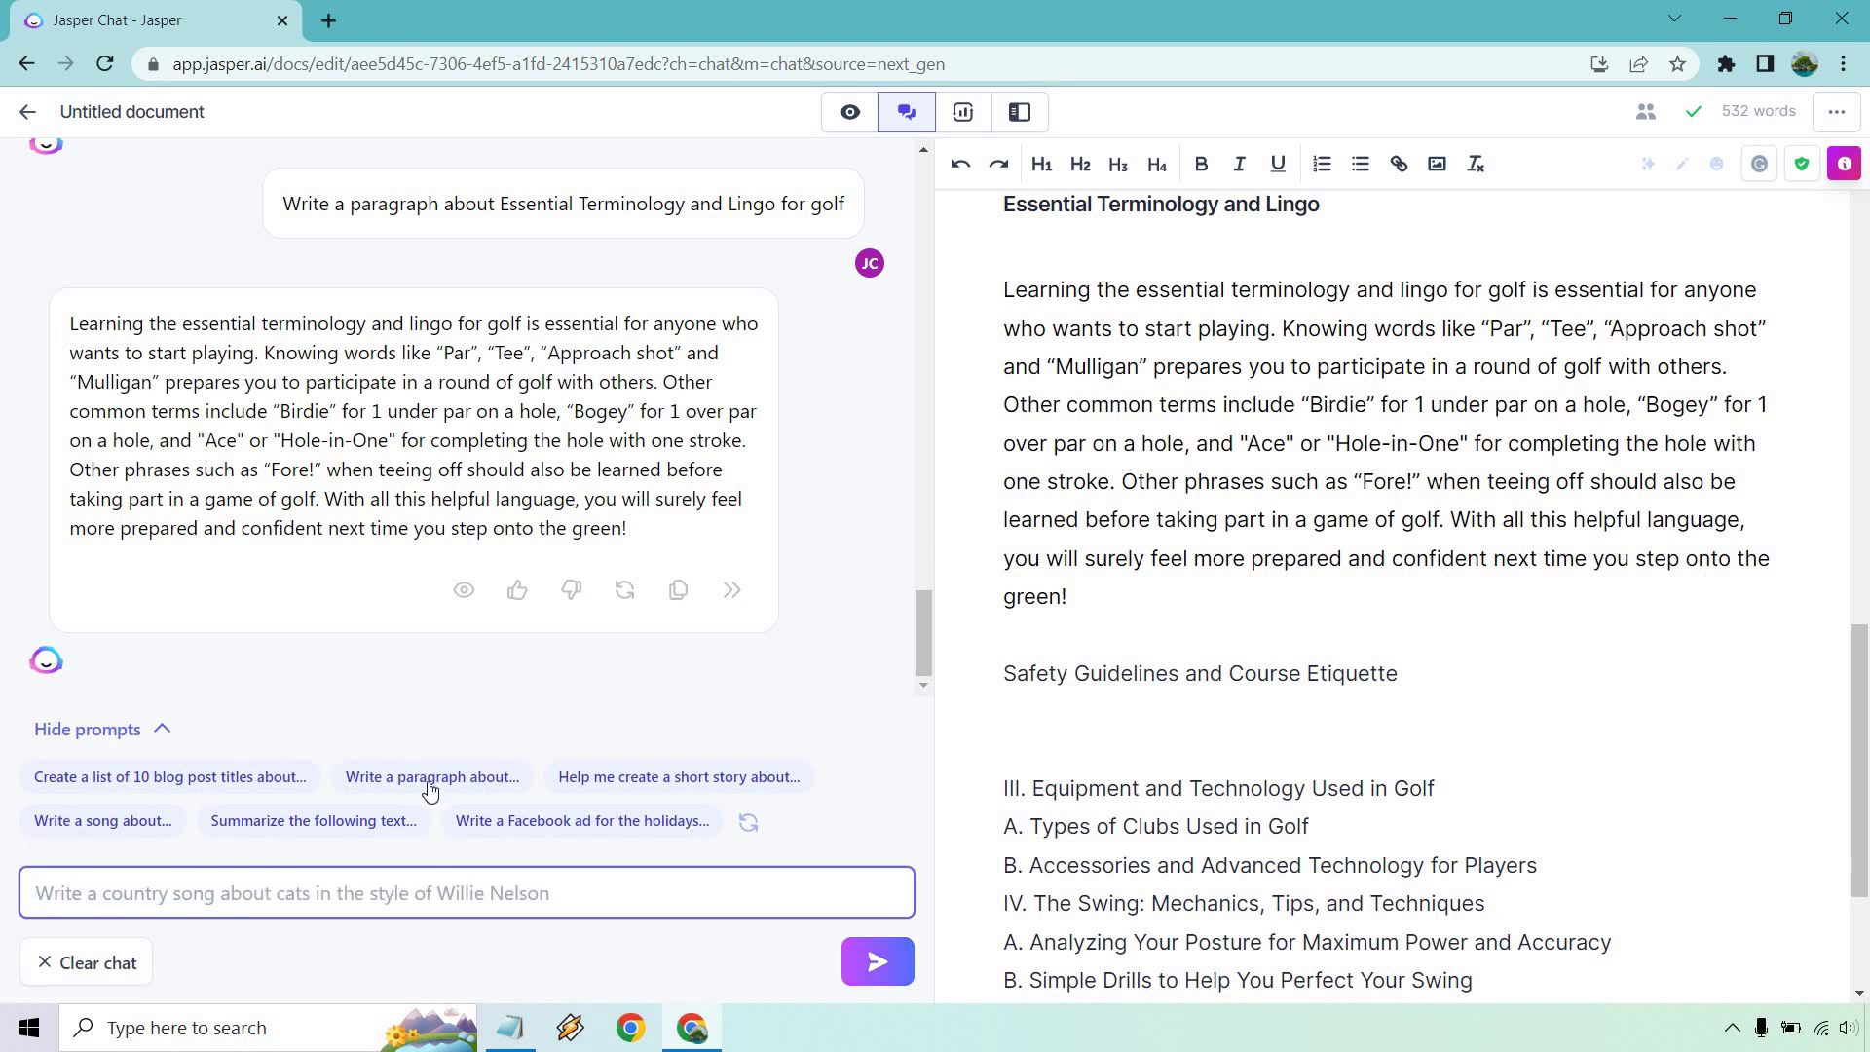
Step: Ask Jasper chat for a paragraph about Safety Guidelines and Course Etiquette for golf
{"action": "left_click", "coordinate": [432, 779]}
{"action": "left_click_drag", "start_coordinate": [1440, 665], "coordinate": [998, 674]}
{"action": "key", "text": "ctrl+c"}
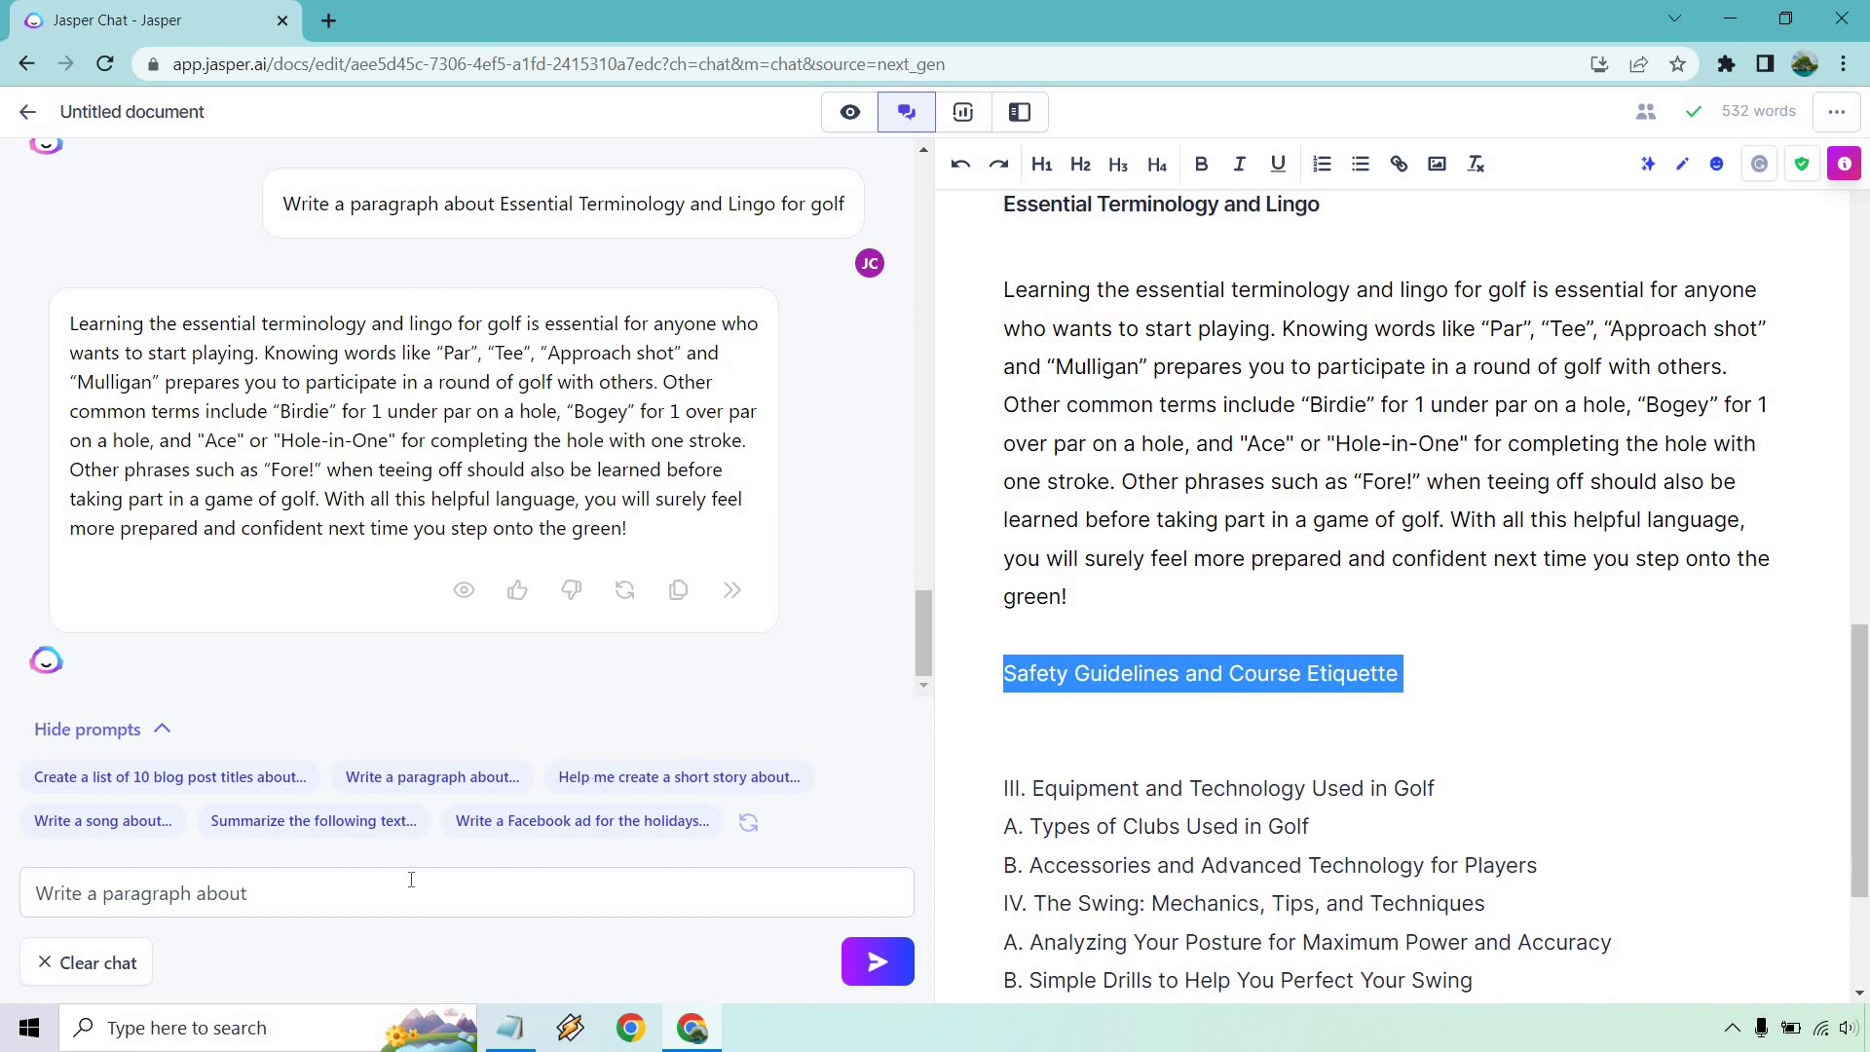
{"action": "left_click", "coordinate": [410, 881]}
{"action": "key", "text": "ctrl+v"}
{"action": "type", "text": "for golf"}
{"action": "key", "text": "Return"}
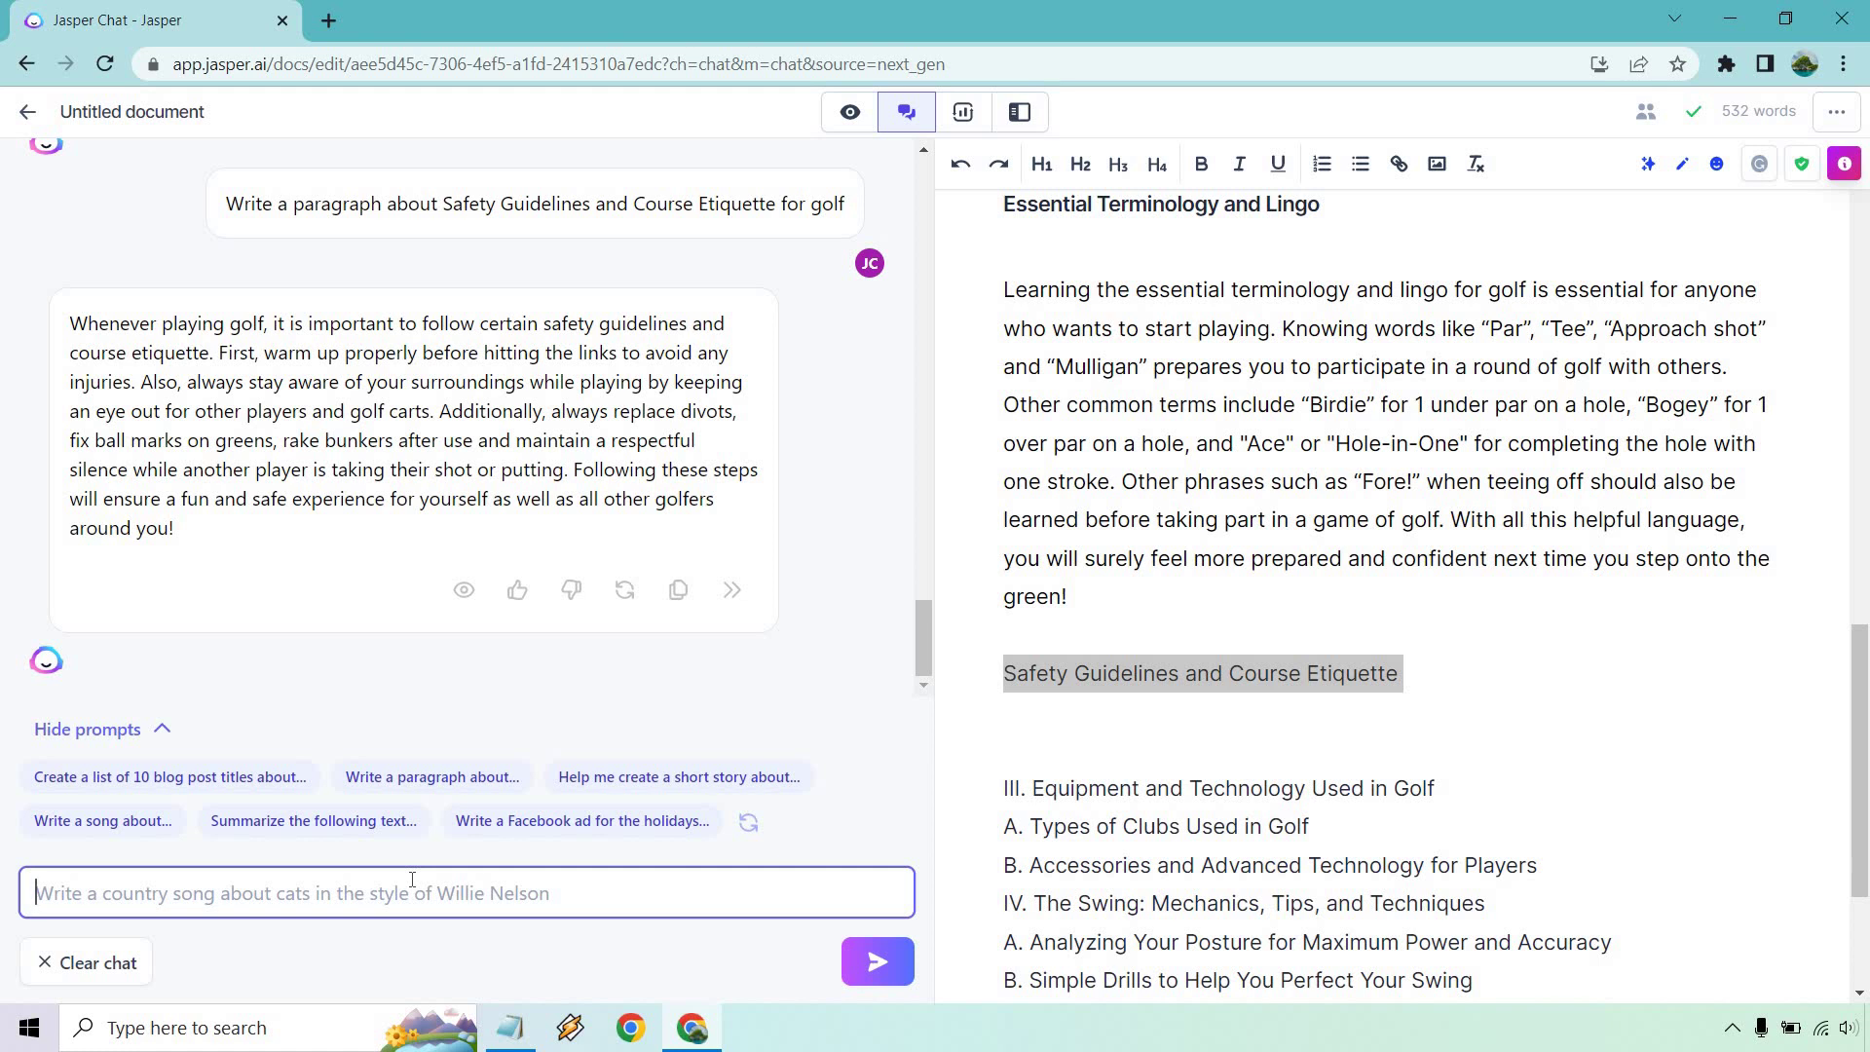
Step: Copy Jasper's safety and etiquette reply for placement below the Safety Guidelines line
{"action": "left_click", "coordinate": [677, 589]}
{"action": "left_click", "coordinate": [1630, 701]}
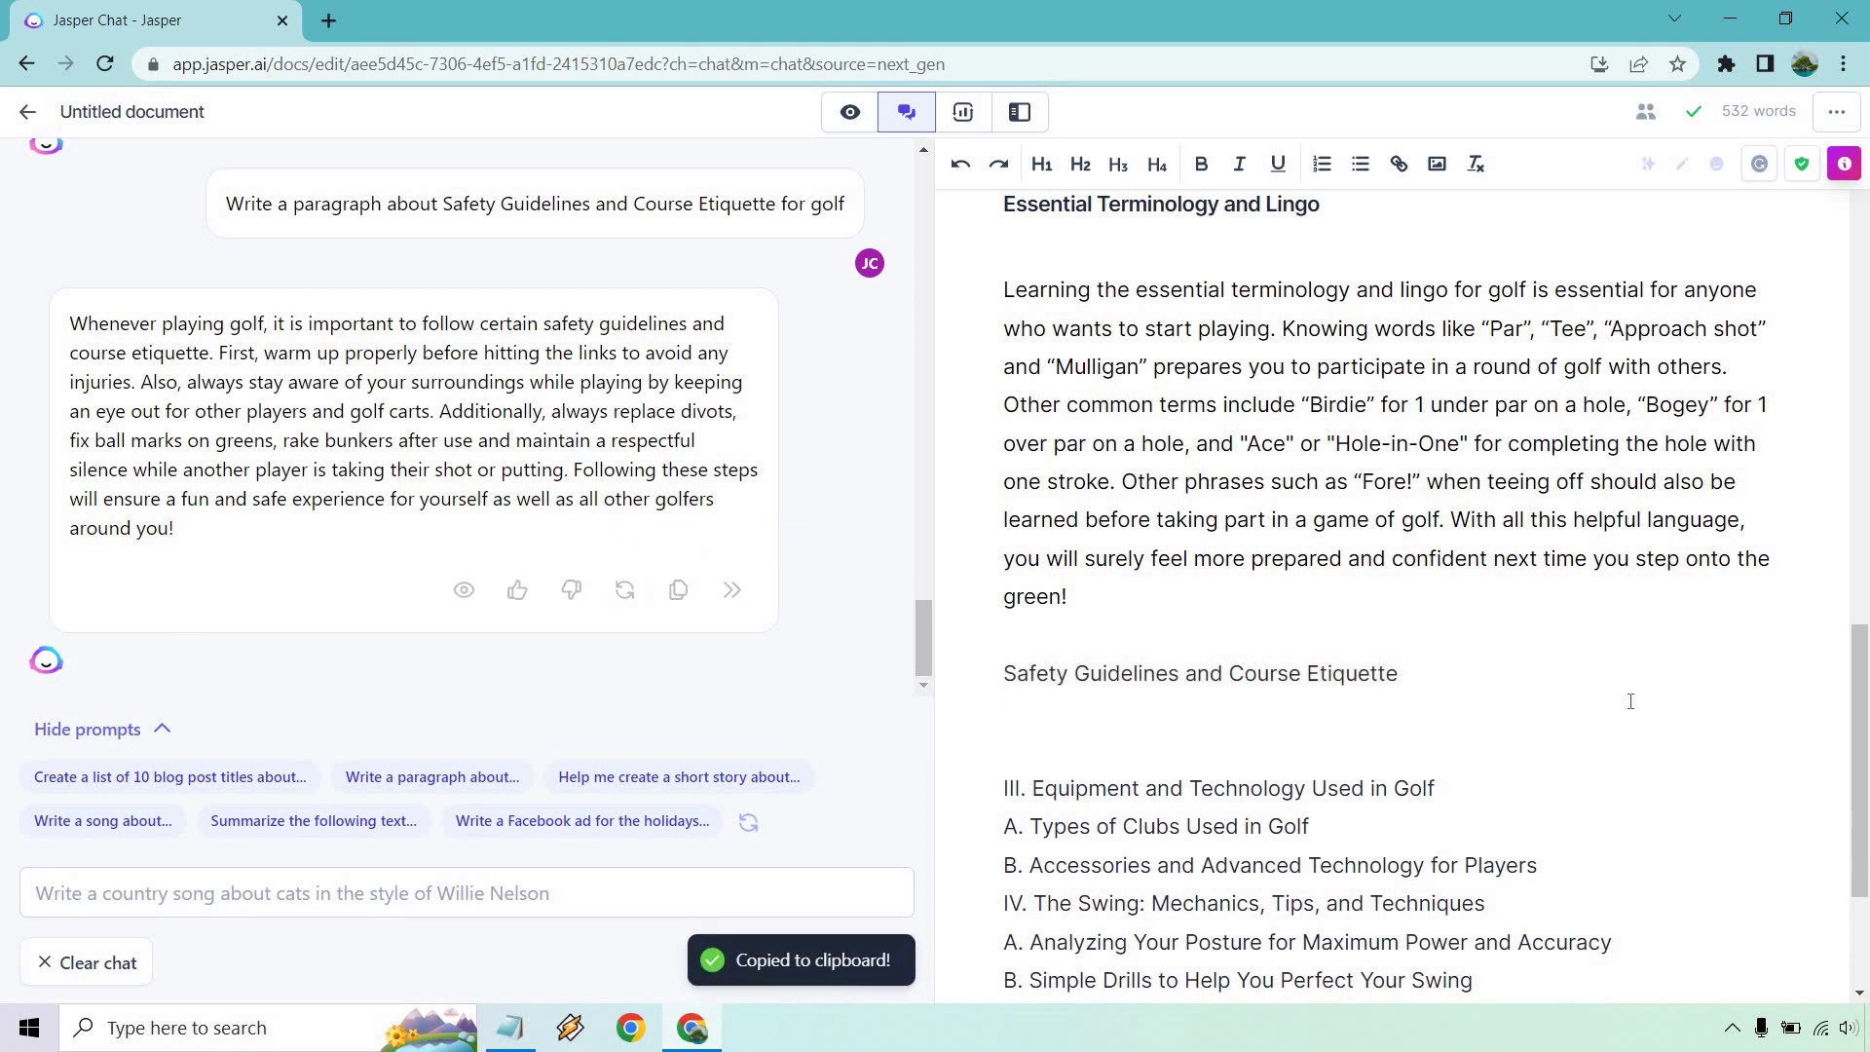
{"action": "left_click", "coordinate": [1632, 688]}
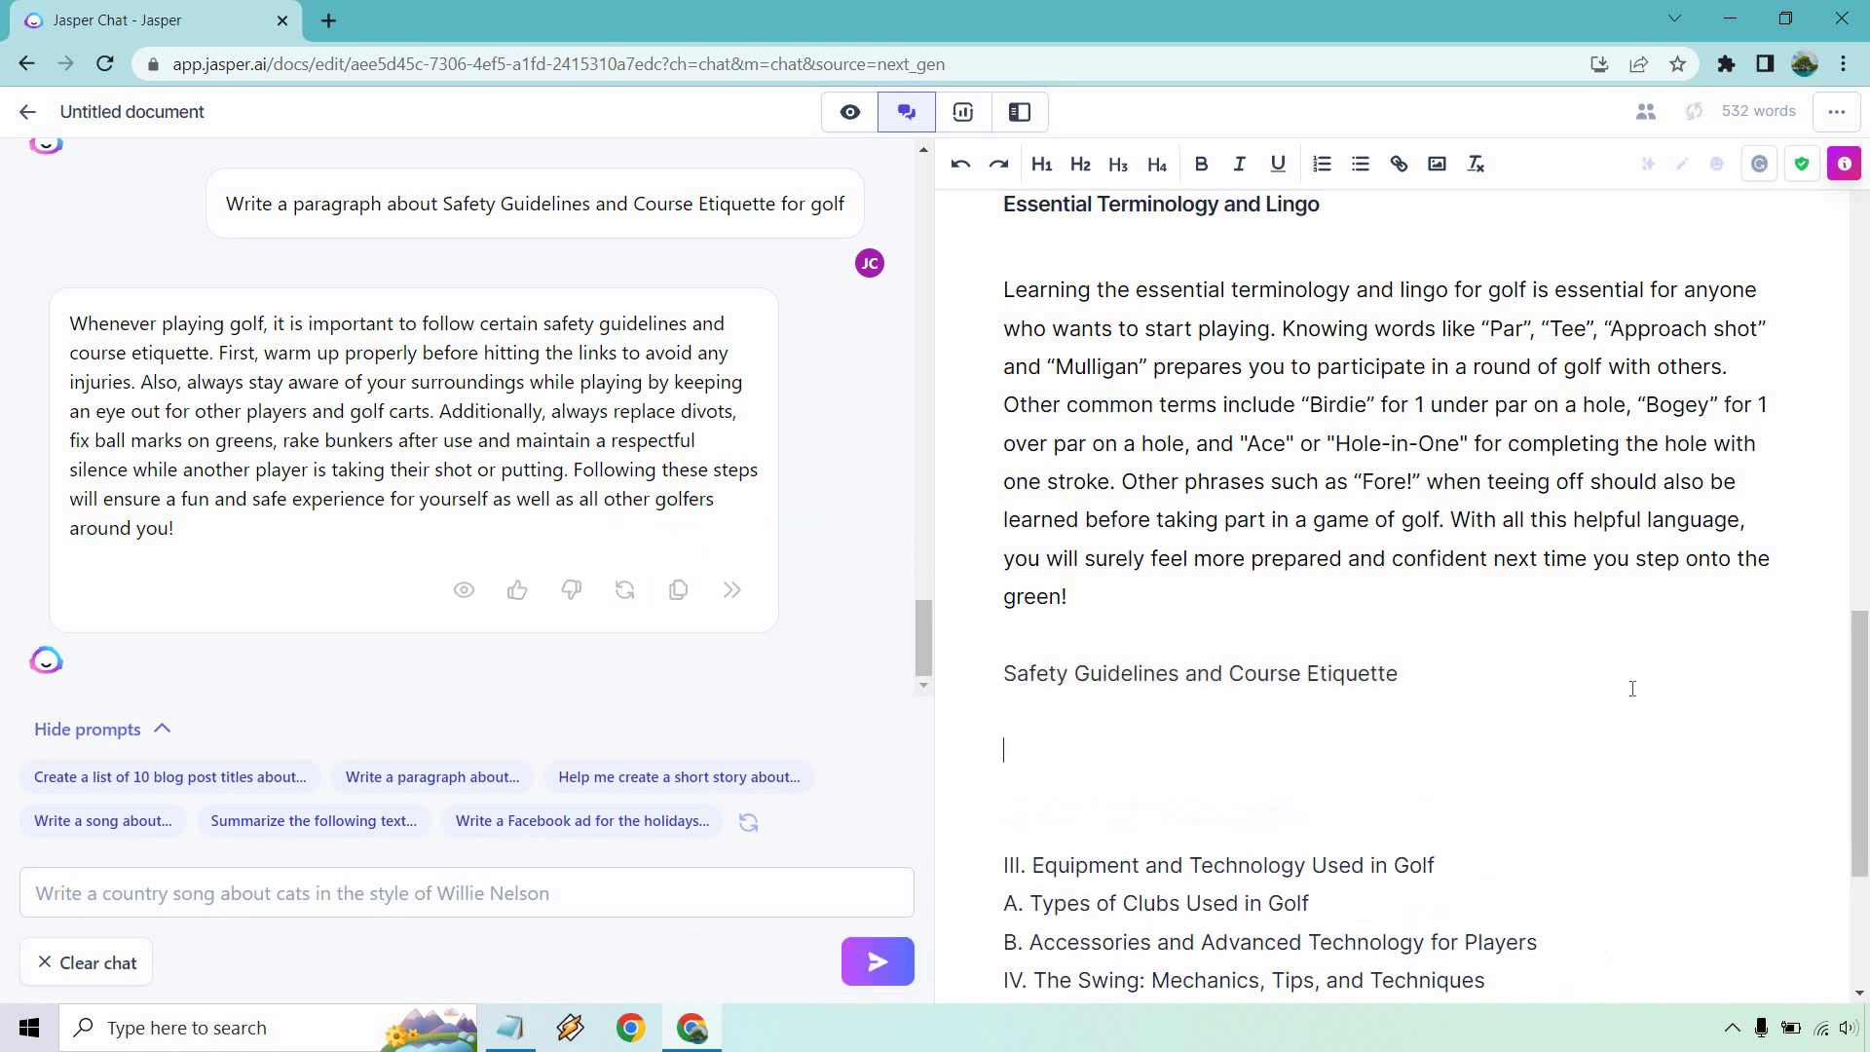
{"action": "scroll", "coordinate": [1363, 536], "scroll_direction": "up", "scroll_amount": 2}
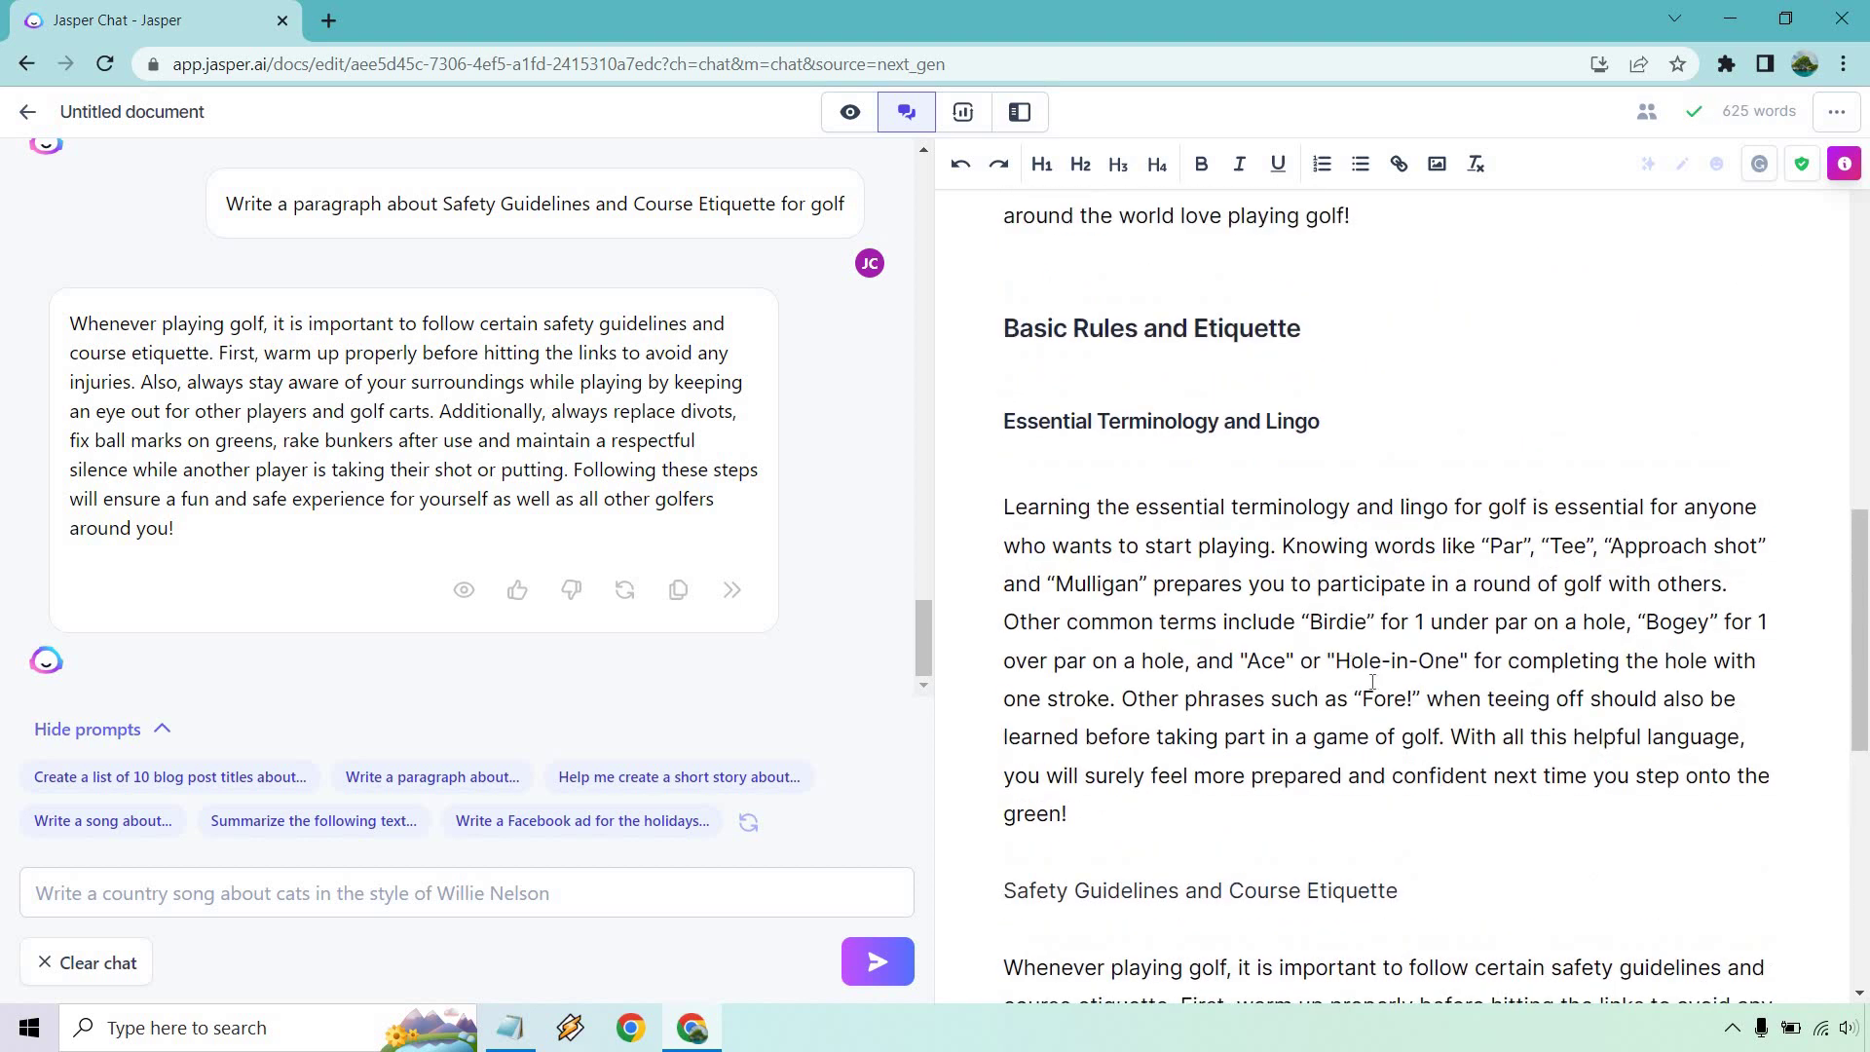
{"action": "scroll", "coordinate": [1306, 604], "scroll_direction": "down", "scroll_amount": 2}
Step: Make Safety Guidelines and Course Etiquette a Heading 3
{"action": "left_click", "coordinate": [1407, 648]}
{"action": "key", "text": "ctrl+shift+Left"}
{"action": "key", "text": "ctrl+shift+Left"}
{"action": "key", "text": "ctrl+shift+Left"}
{"action": "key", "text": "ctrl+shift+Left"}
{"action": "key", "text": "ctrl+shift+Left"}
{"action": "left_click", "coordinate": [1187, 643]}
{"action": "left_click", "coordinate": [1180, 647]}
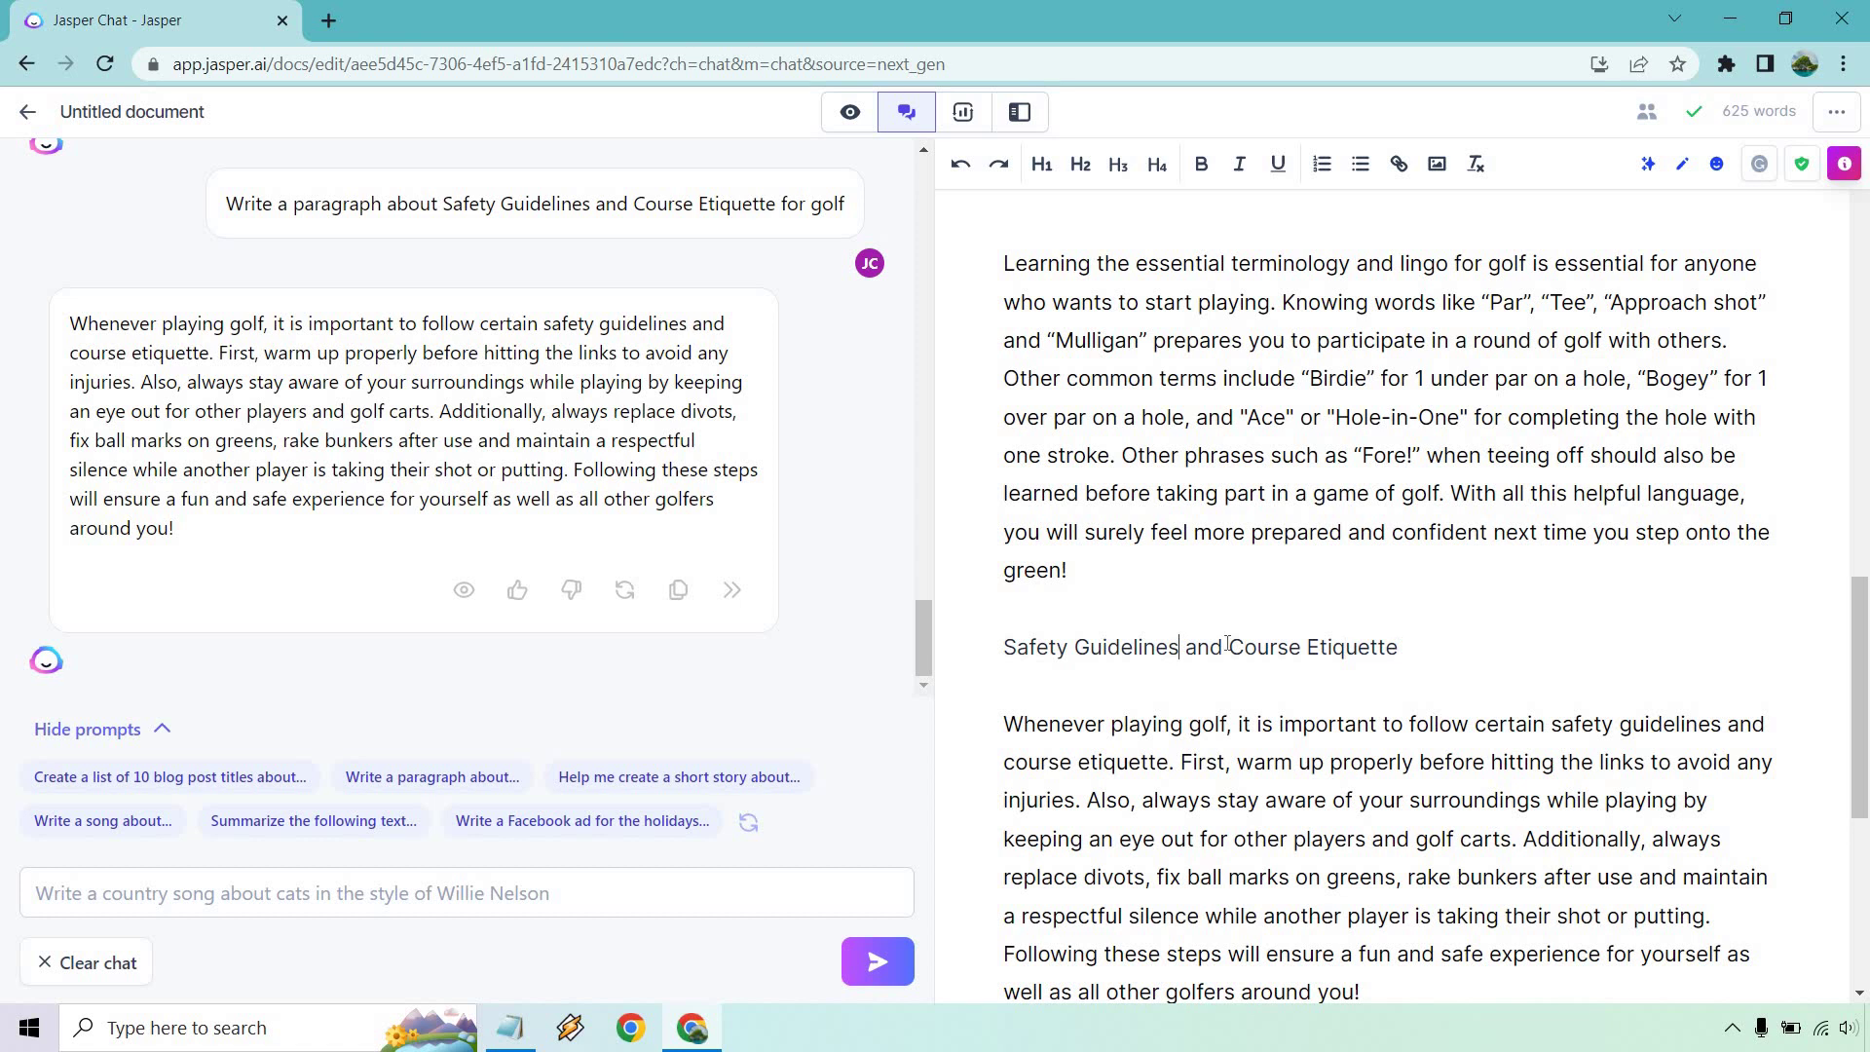
{"action": "left_click", "coordinate": [1395, 647]}
{"action": "key", "text": "ctrl+shift+Left"}
{"action": "key", "text": "ctrl+shift+Left"}
{"action": "key", "text": "ctrl+shift+Left"}
{"action": "key", "text": "ctrl+shift+Left"}
{"action": "key", "text": "ctrl+shift+Left"}
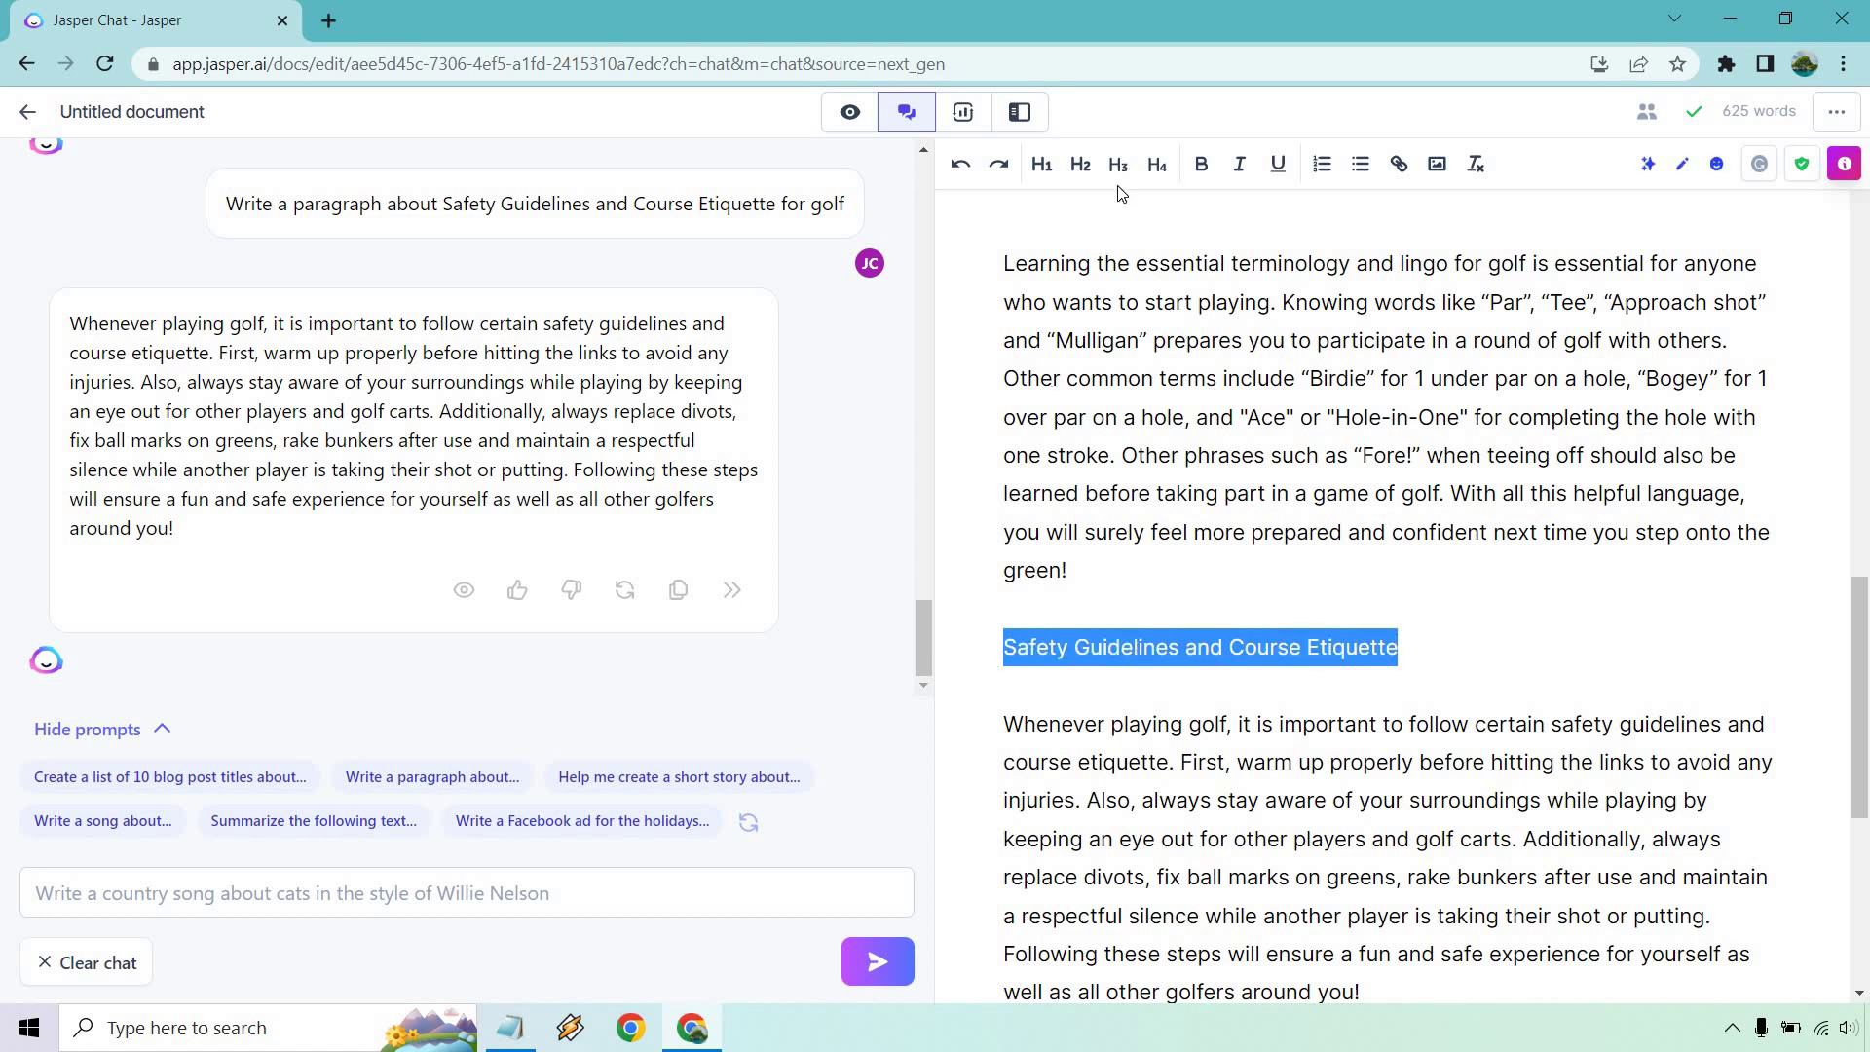
{"action": "left_click", "coordinate": [1118, 163]}
{"action": "left_click", "coordinate": [1106, 618]}
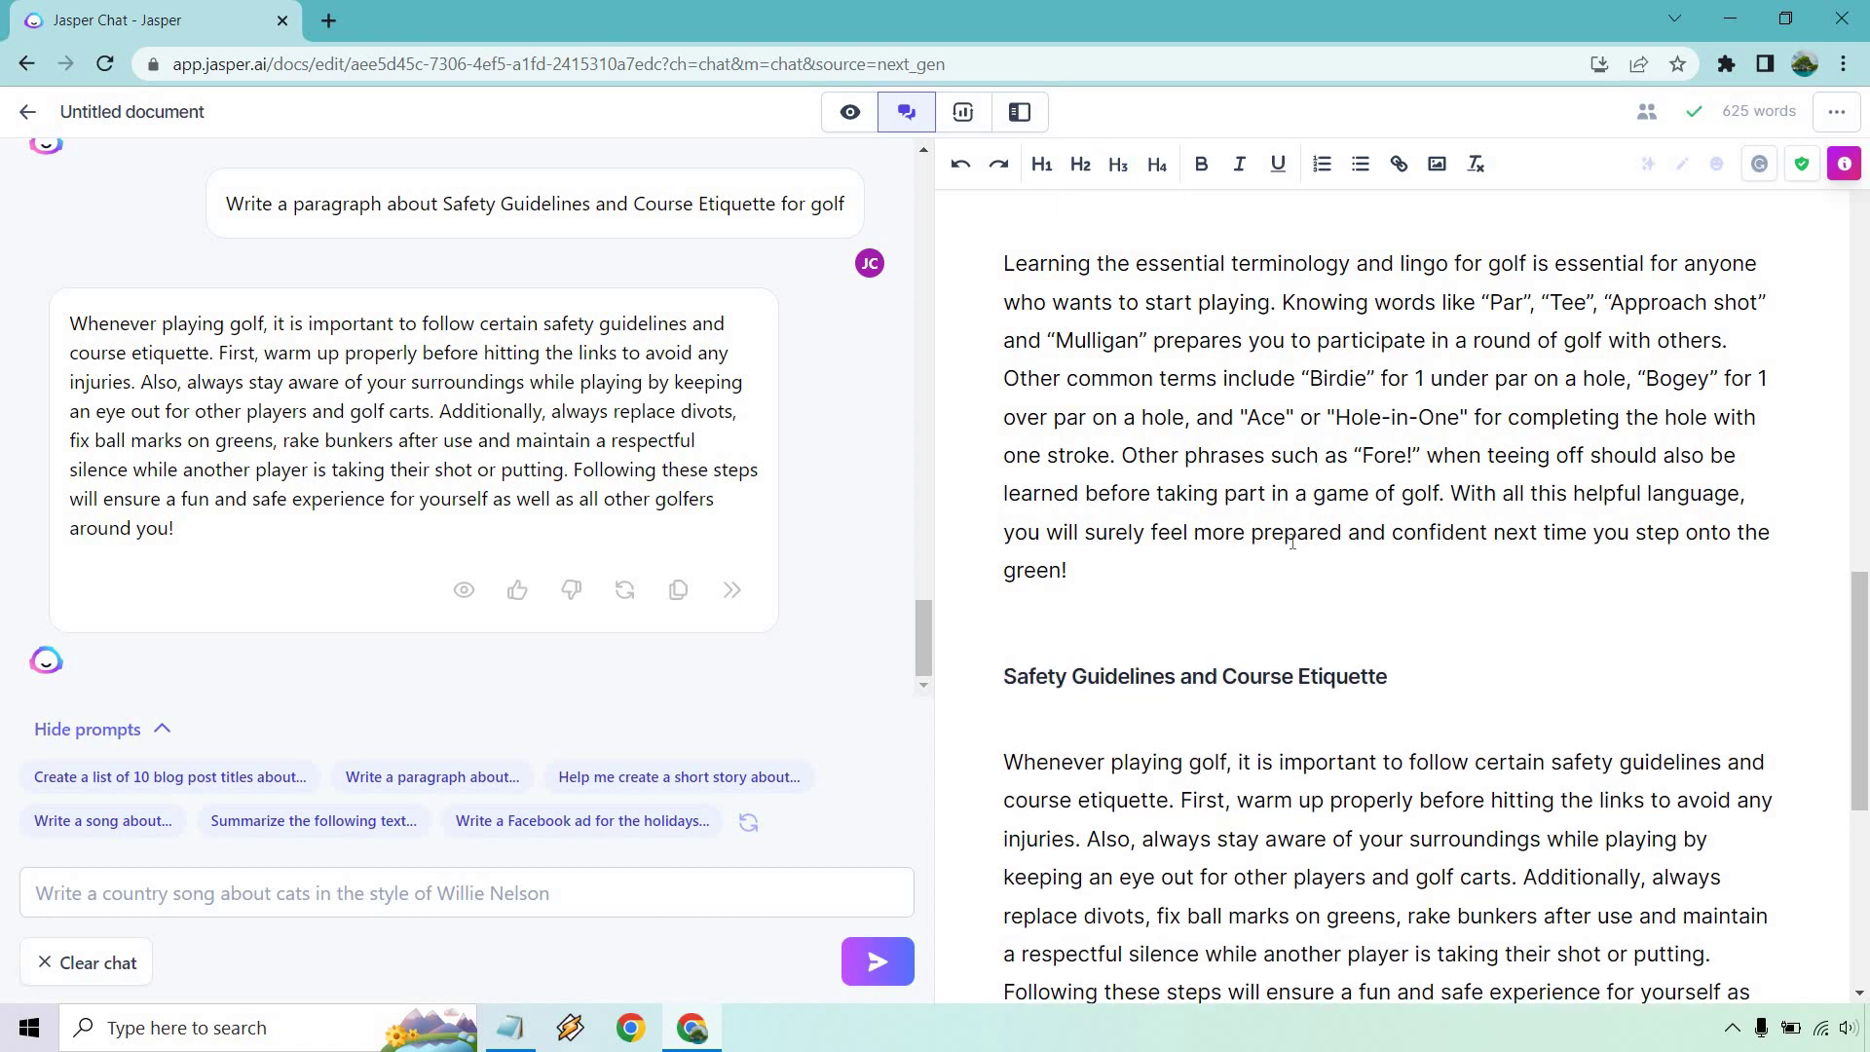
{"action": "scroll", "coordinate": [1429, 561], "scroll_direction": "down", "scroll_amount": 5}
{"action": "scroll", "coordinate": [1429, 561], "scroll_direction": "down", "scroll_amount": 1}
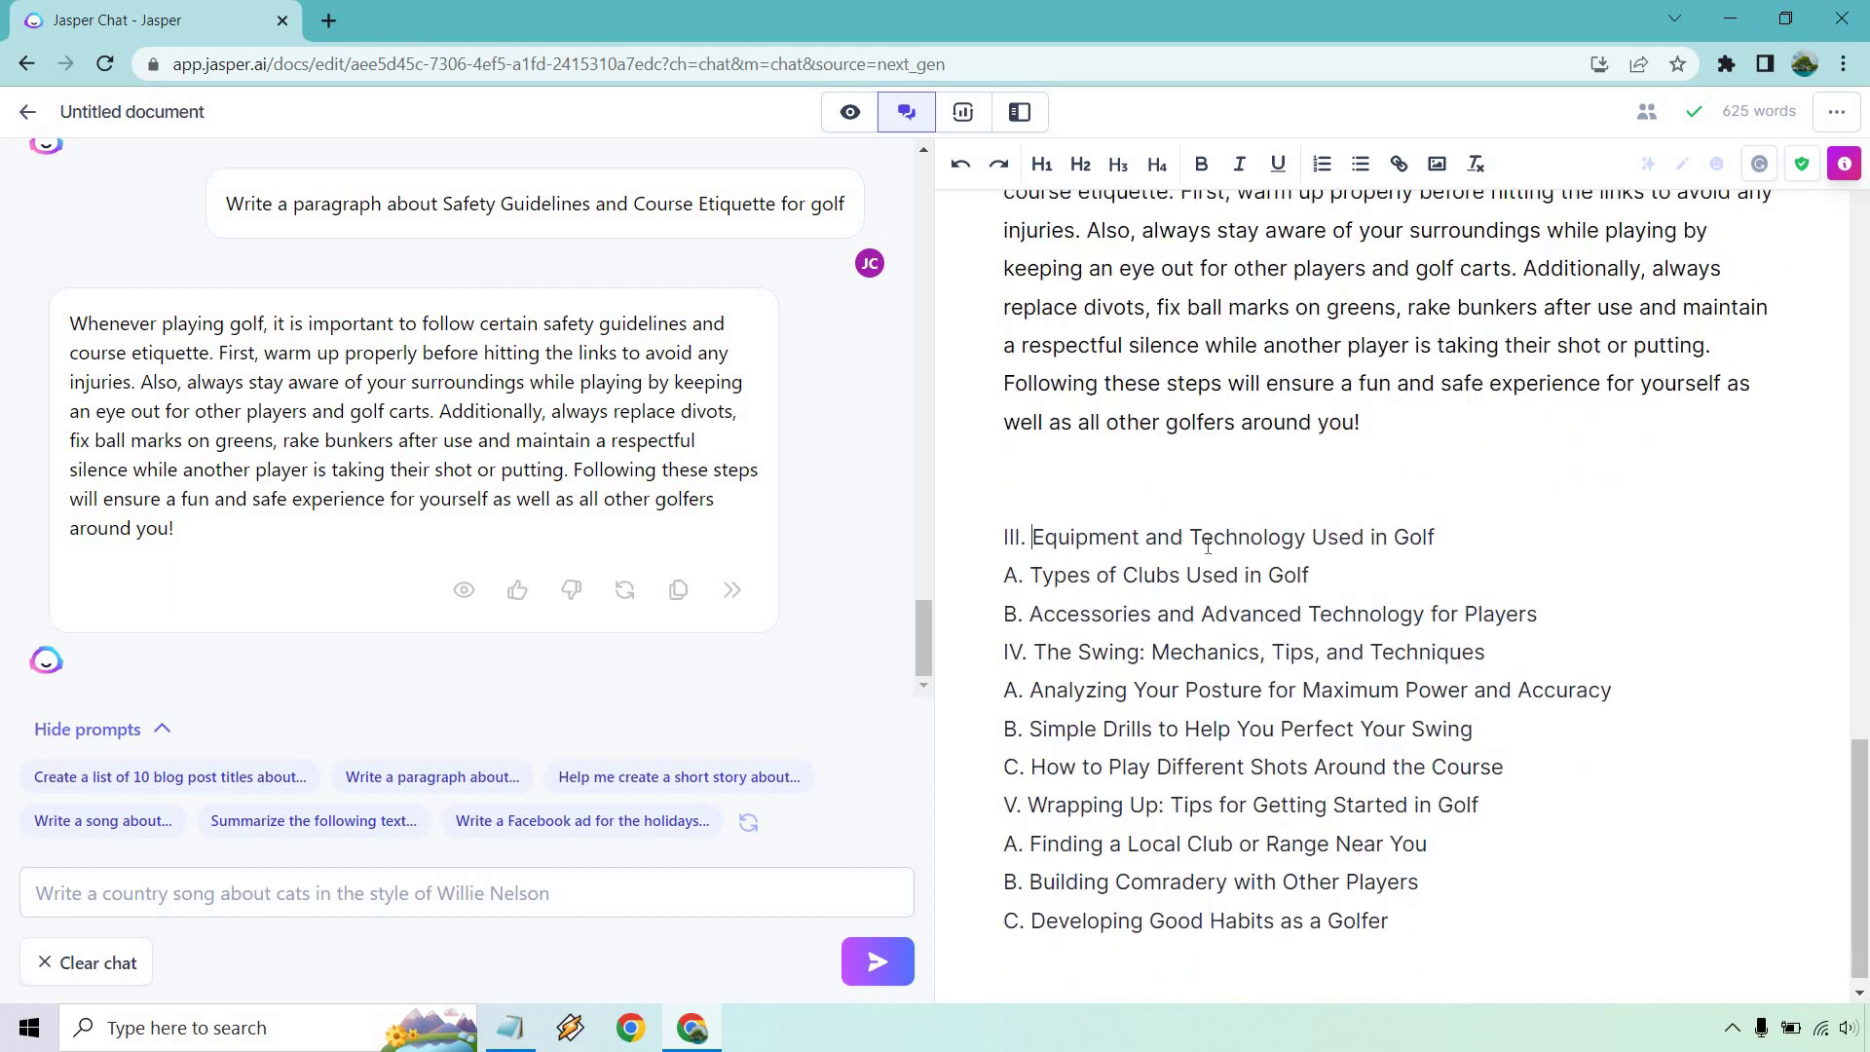
Step: Remove the 'III.' prefix and make Equipment and Technology Used in Golf a Heading 2
{"action": "key", "text": "BackSpace"}
{"action": "key", "text": "BackSpace"}
{"action": "key", "text": "BackSpace"}
{"action": "key", "text": "BackSpace"}
{"action": "key", "text": "BackSpace"}
{"action": "key", "text": "BackSpace"}
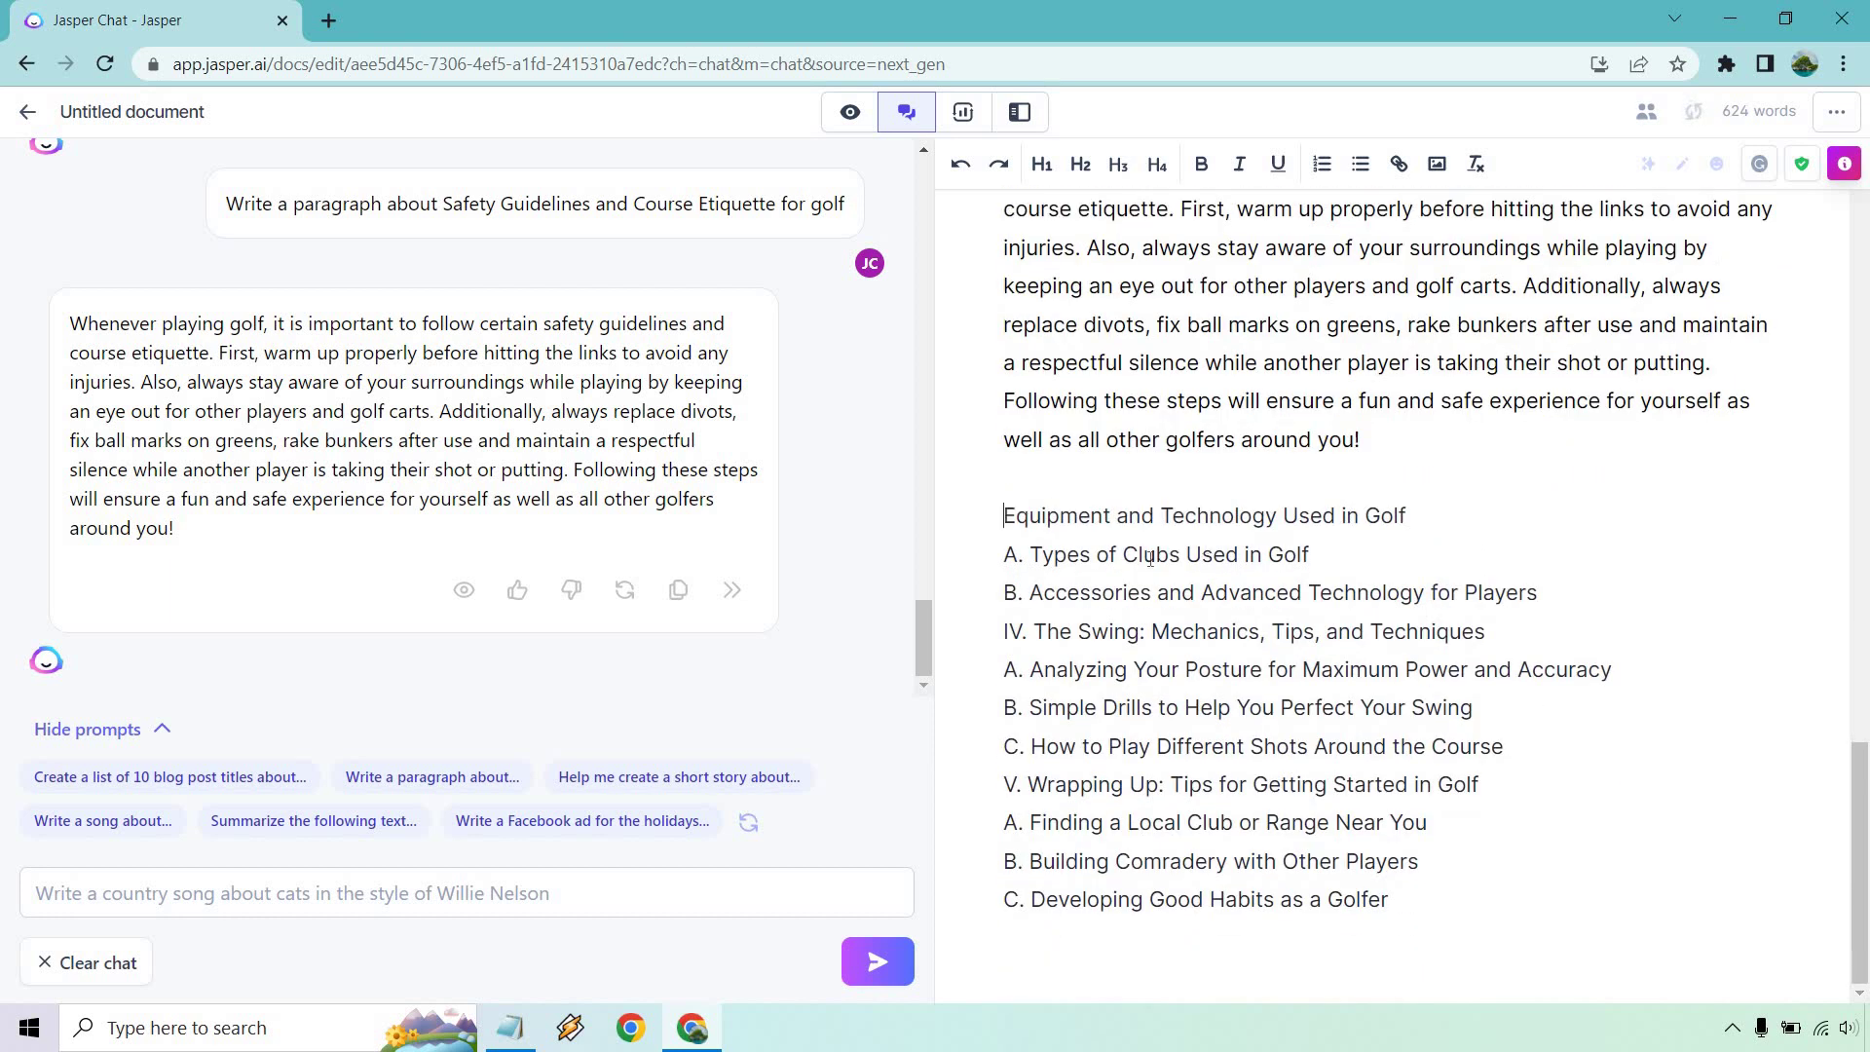
{"action": "key", "text": "BackSpace"}
{"action": "key", "text": "Return"}
{"action": "key", "text": "Return"}
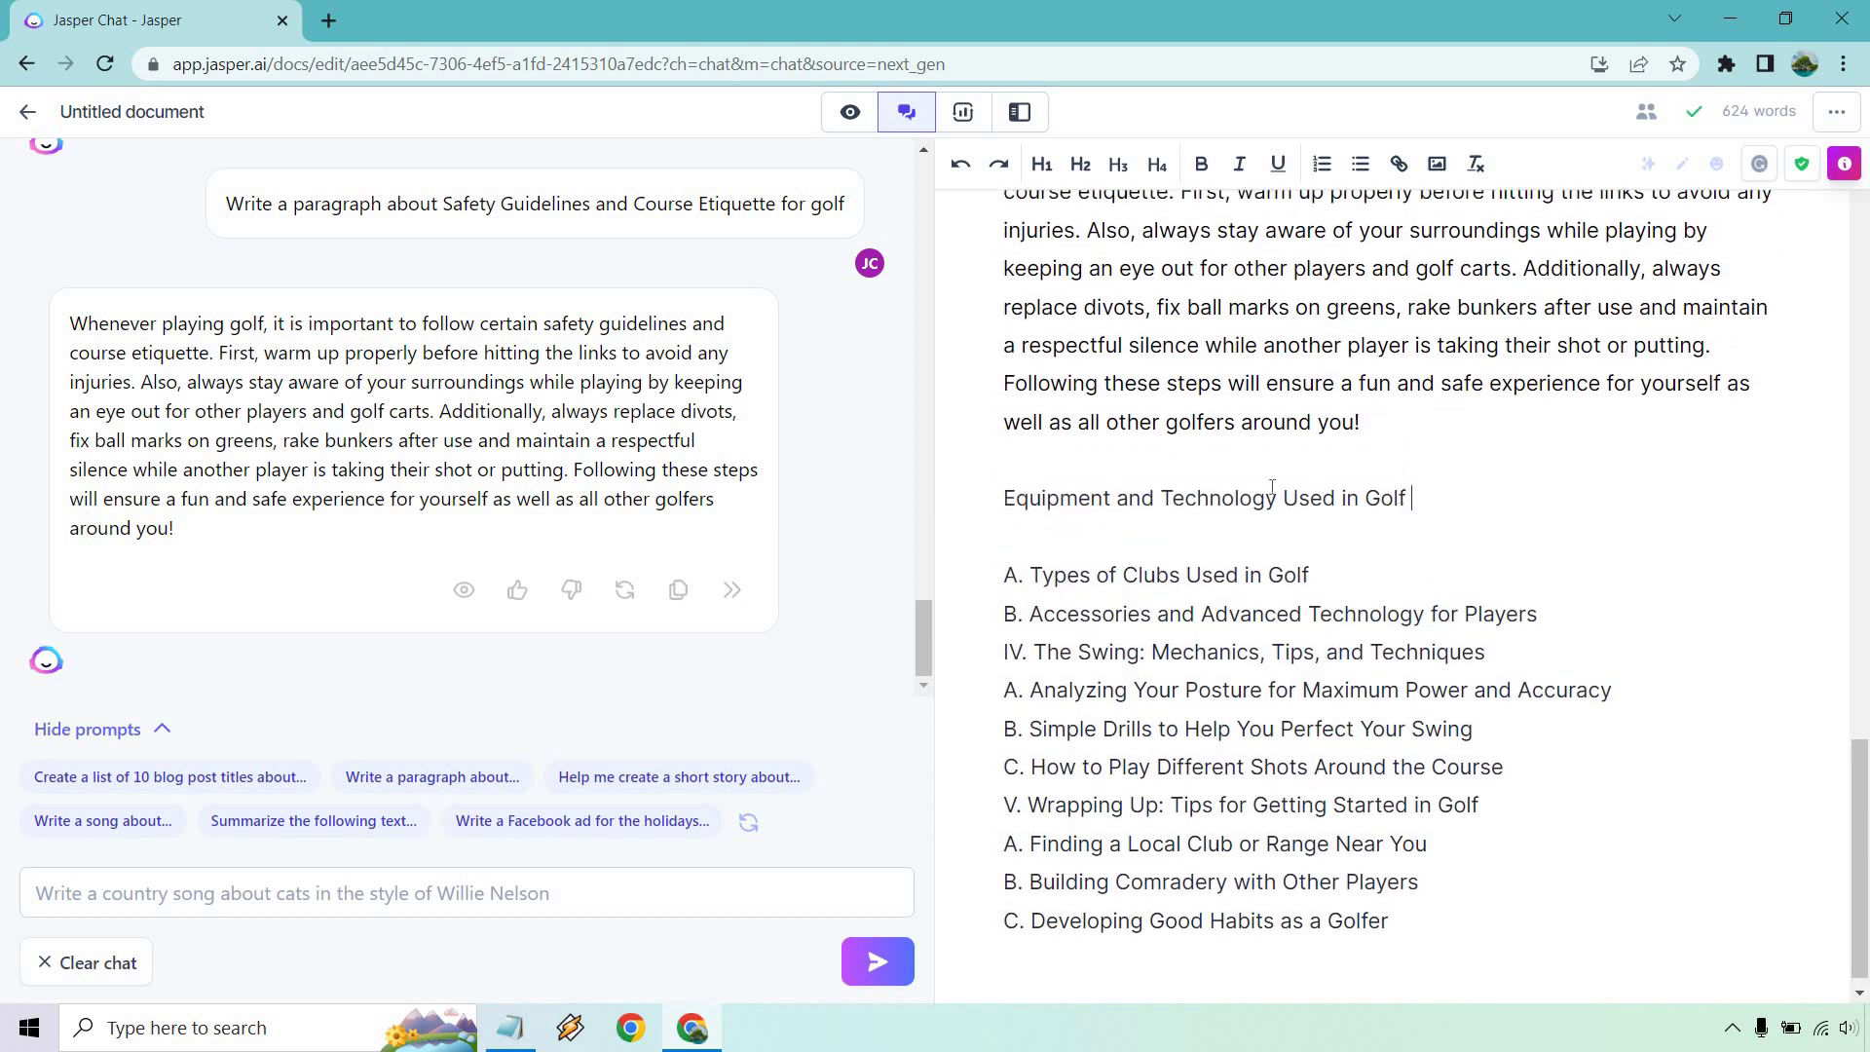
{"action": "left_click_drag", "start_coordinate": [1411, 498], "coordinate": [1001, 497]}
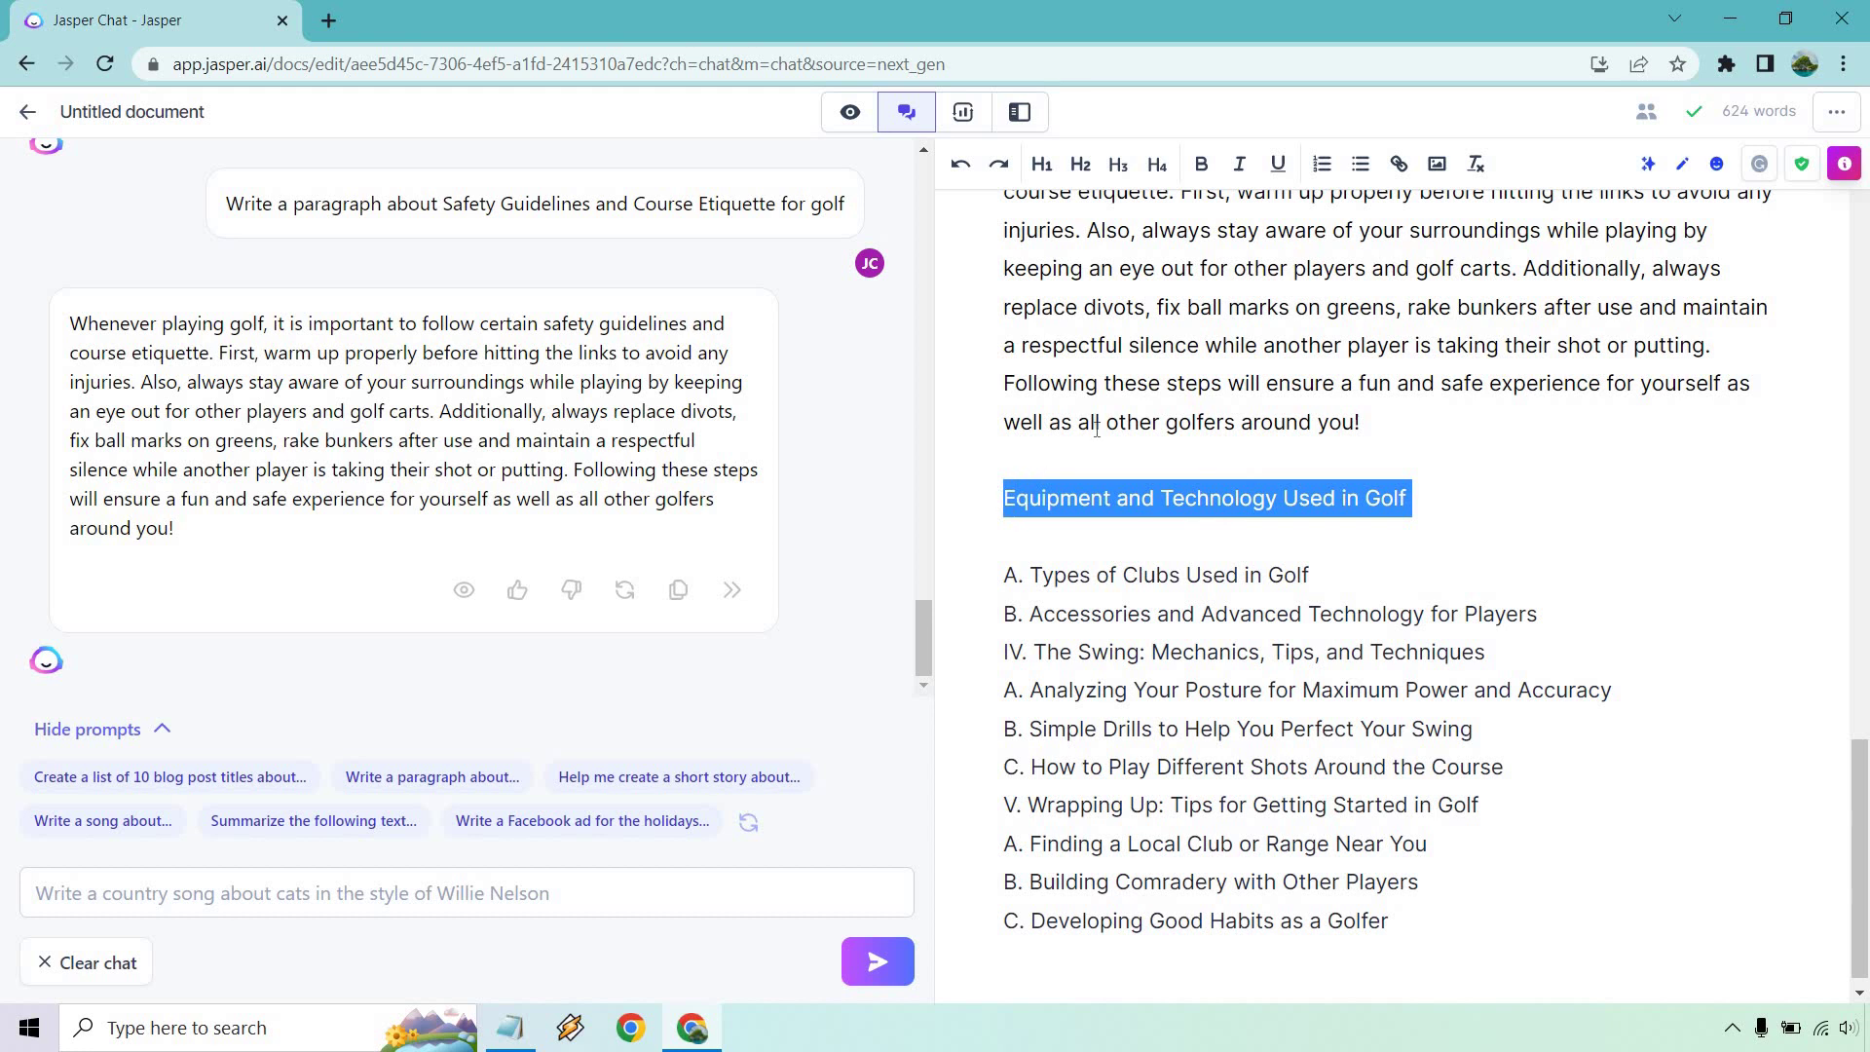
{"action": "left_click", "coordinate": [1086, 166]}
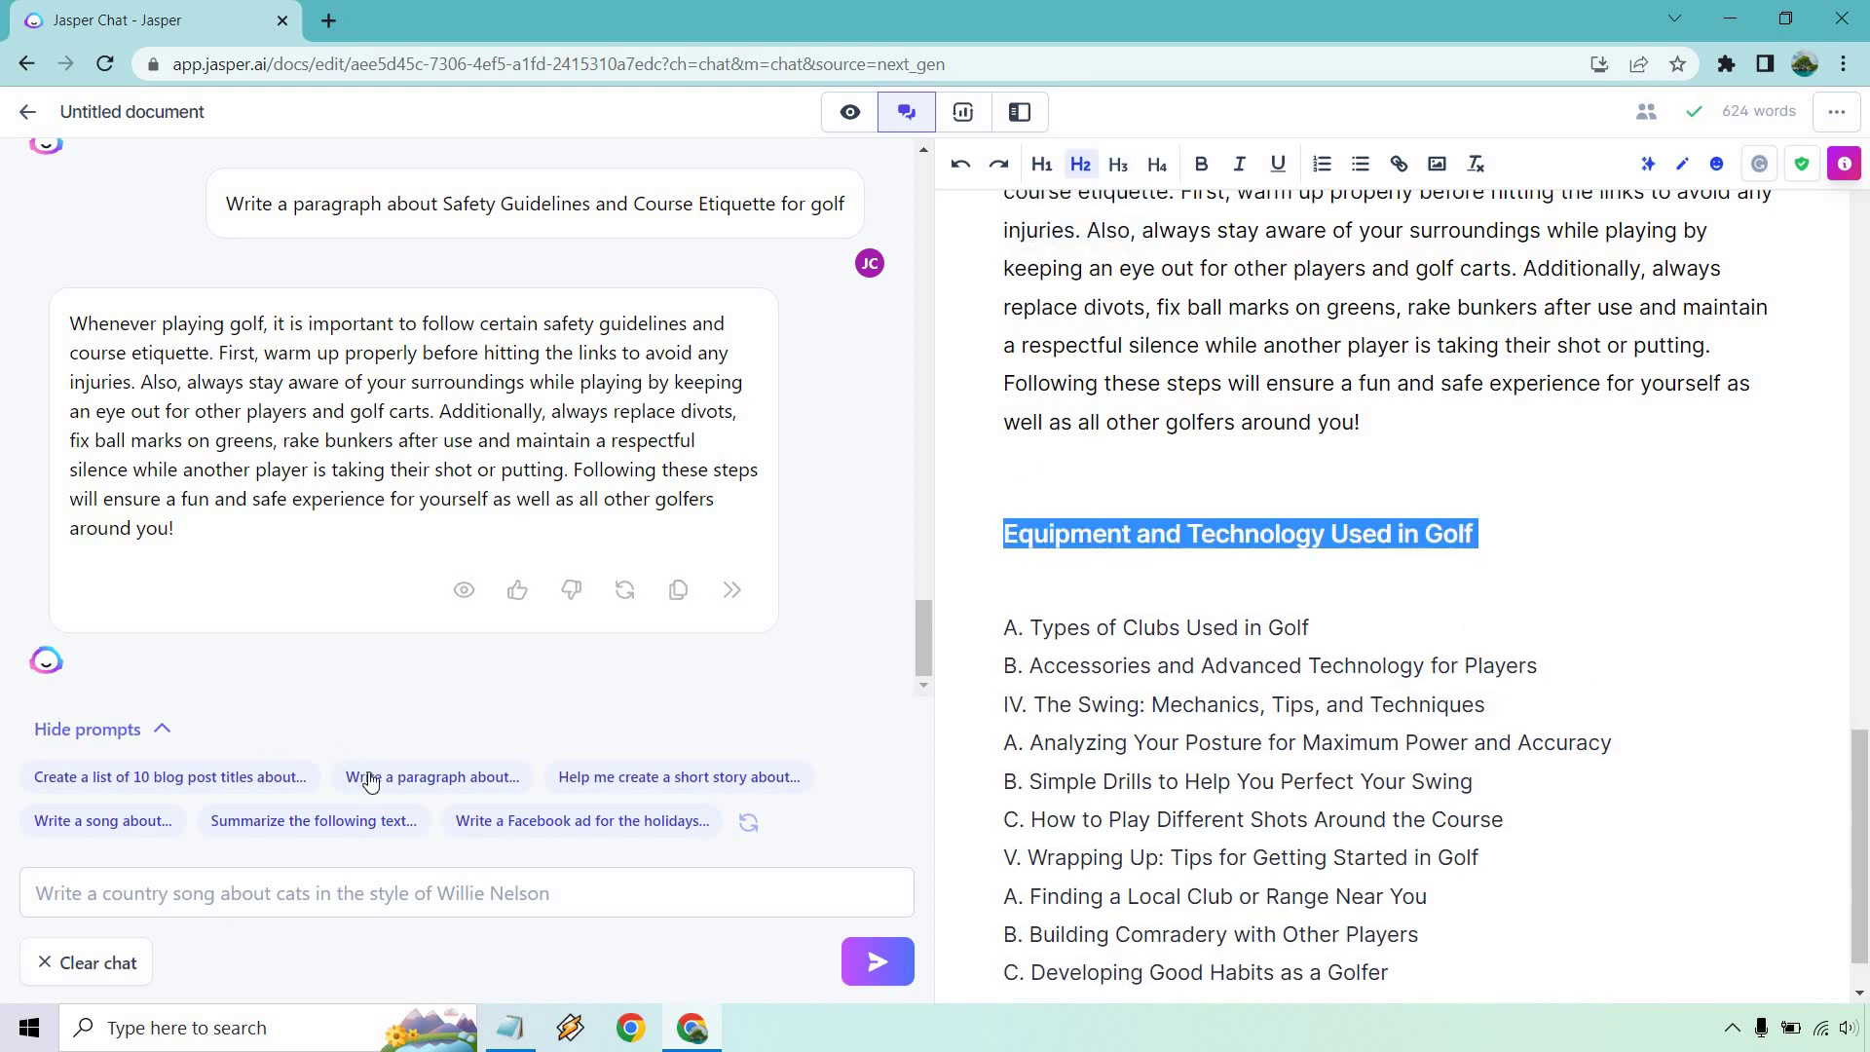
{"action": "left_click", "coordinate": [1543, 540]}
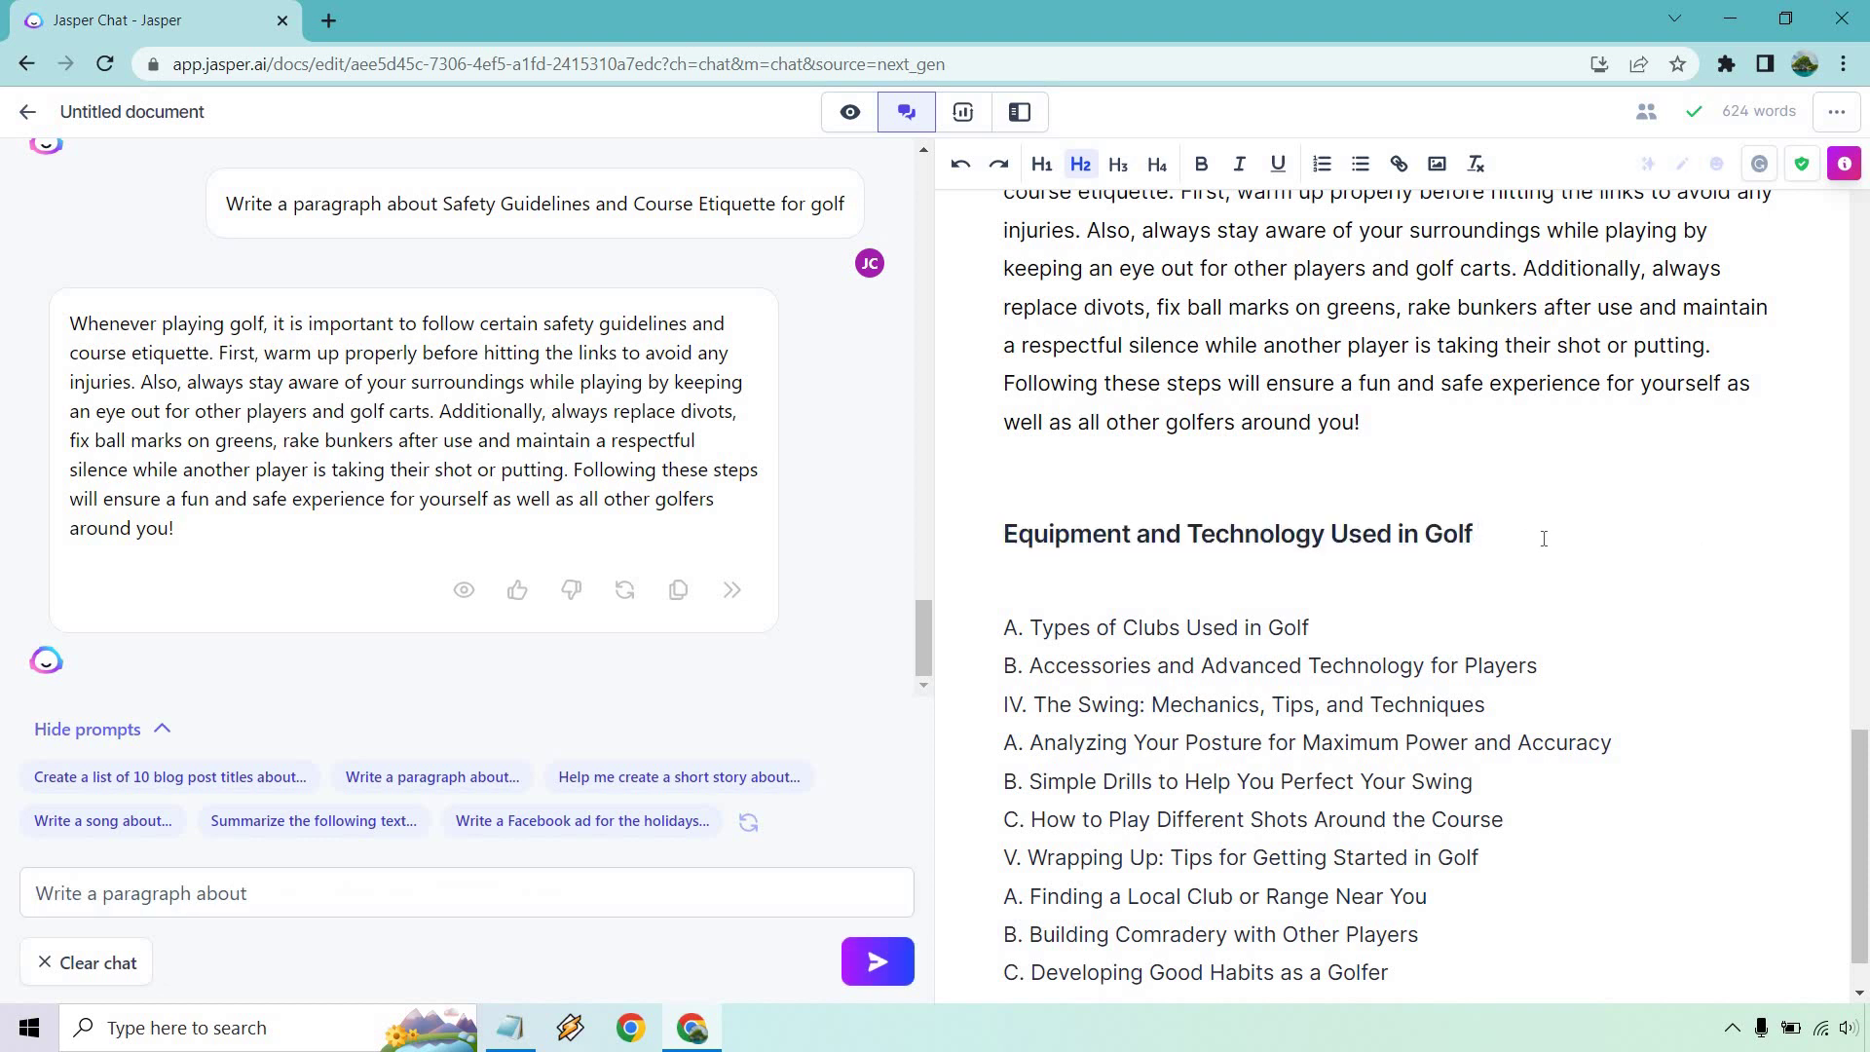
Step: Delete the 'A.' prefix and ask Jasper chat for a paragraph on Types of Clubs Used in Golf
{"action": "left_click", "coordinate": [1032, 628]}
{"action": "key", "text": "BackSpace"}
{"action": "key", "text": "BackSpace"}
{"action": "key", "text": "BackSpace"}
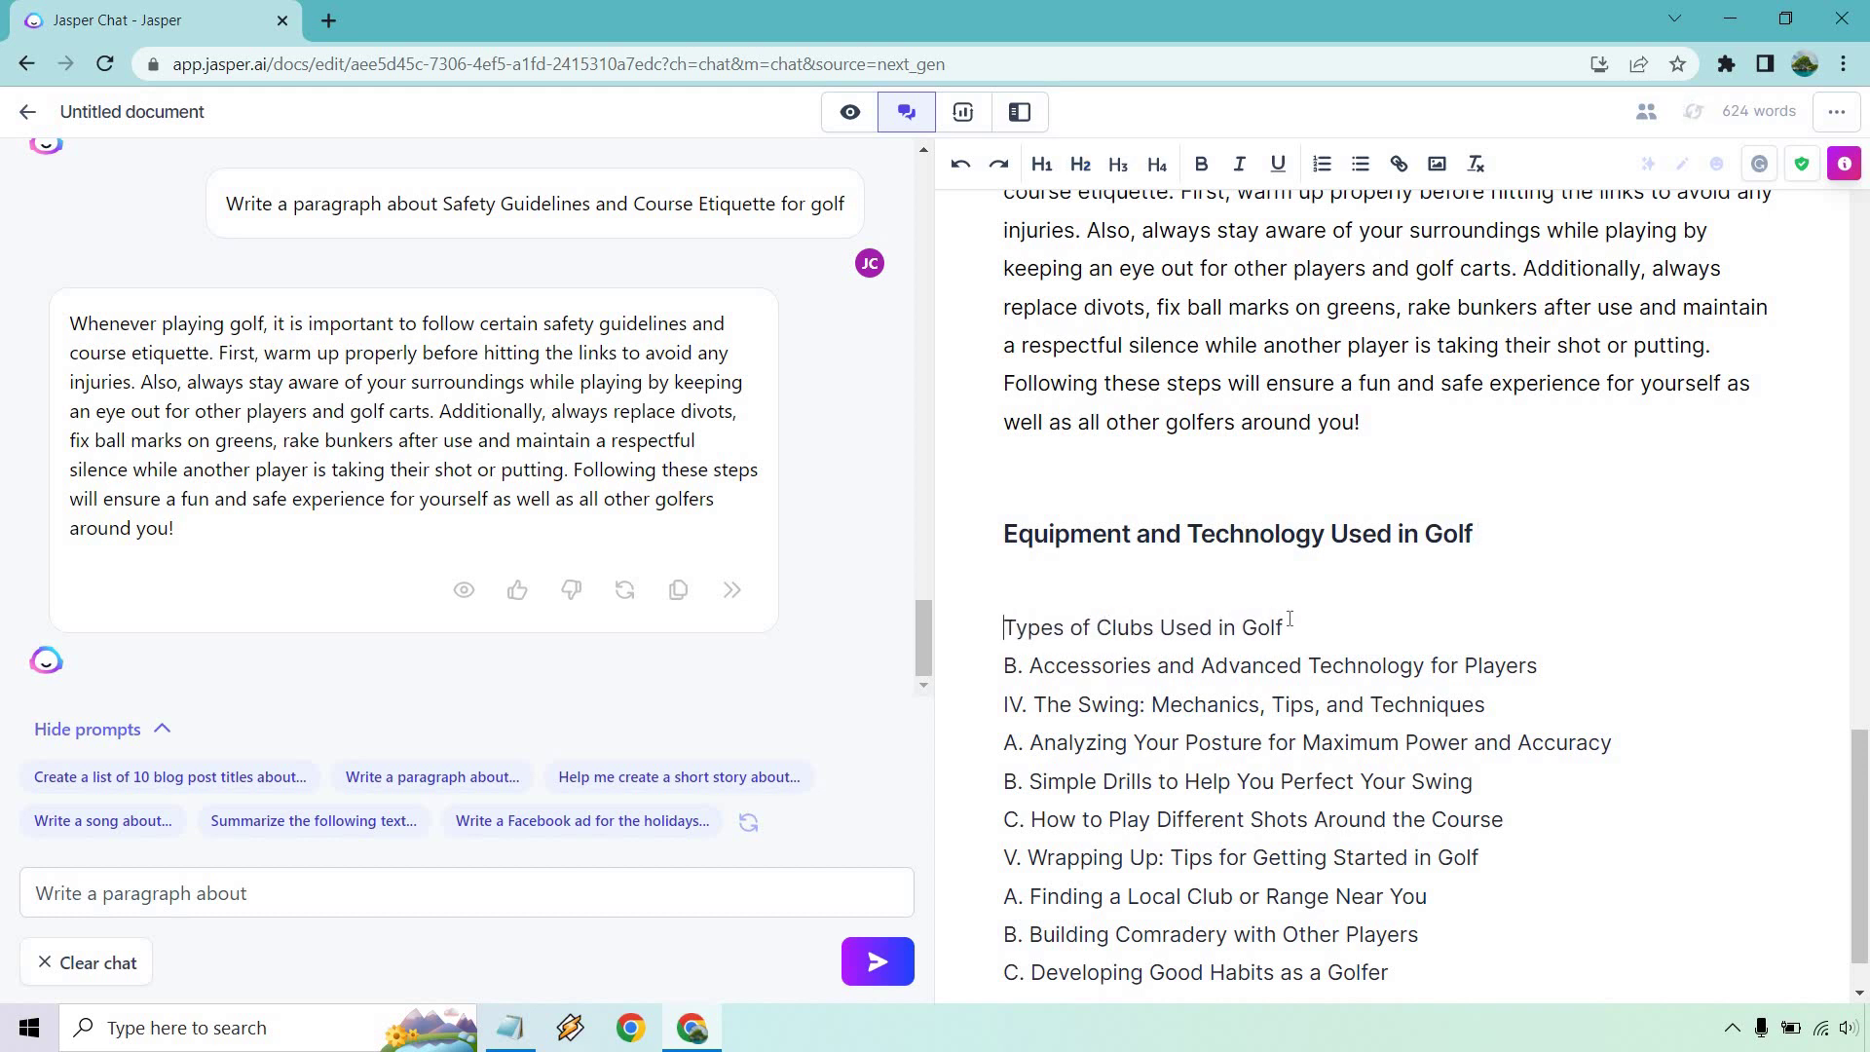
{"action": "left_click_drag", "start_coordinate": [1288, 628], "coordinate": [1003, 628]}
{"action": "key", "text": "ctrl+c"}
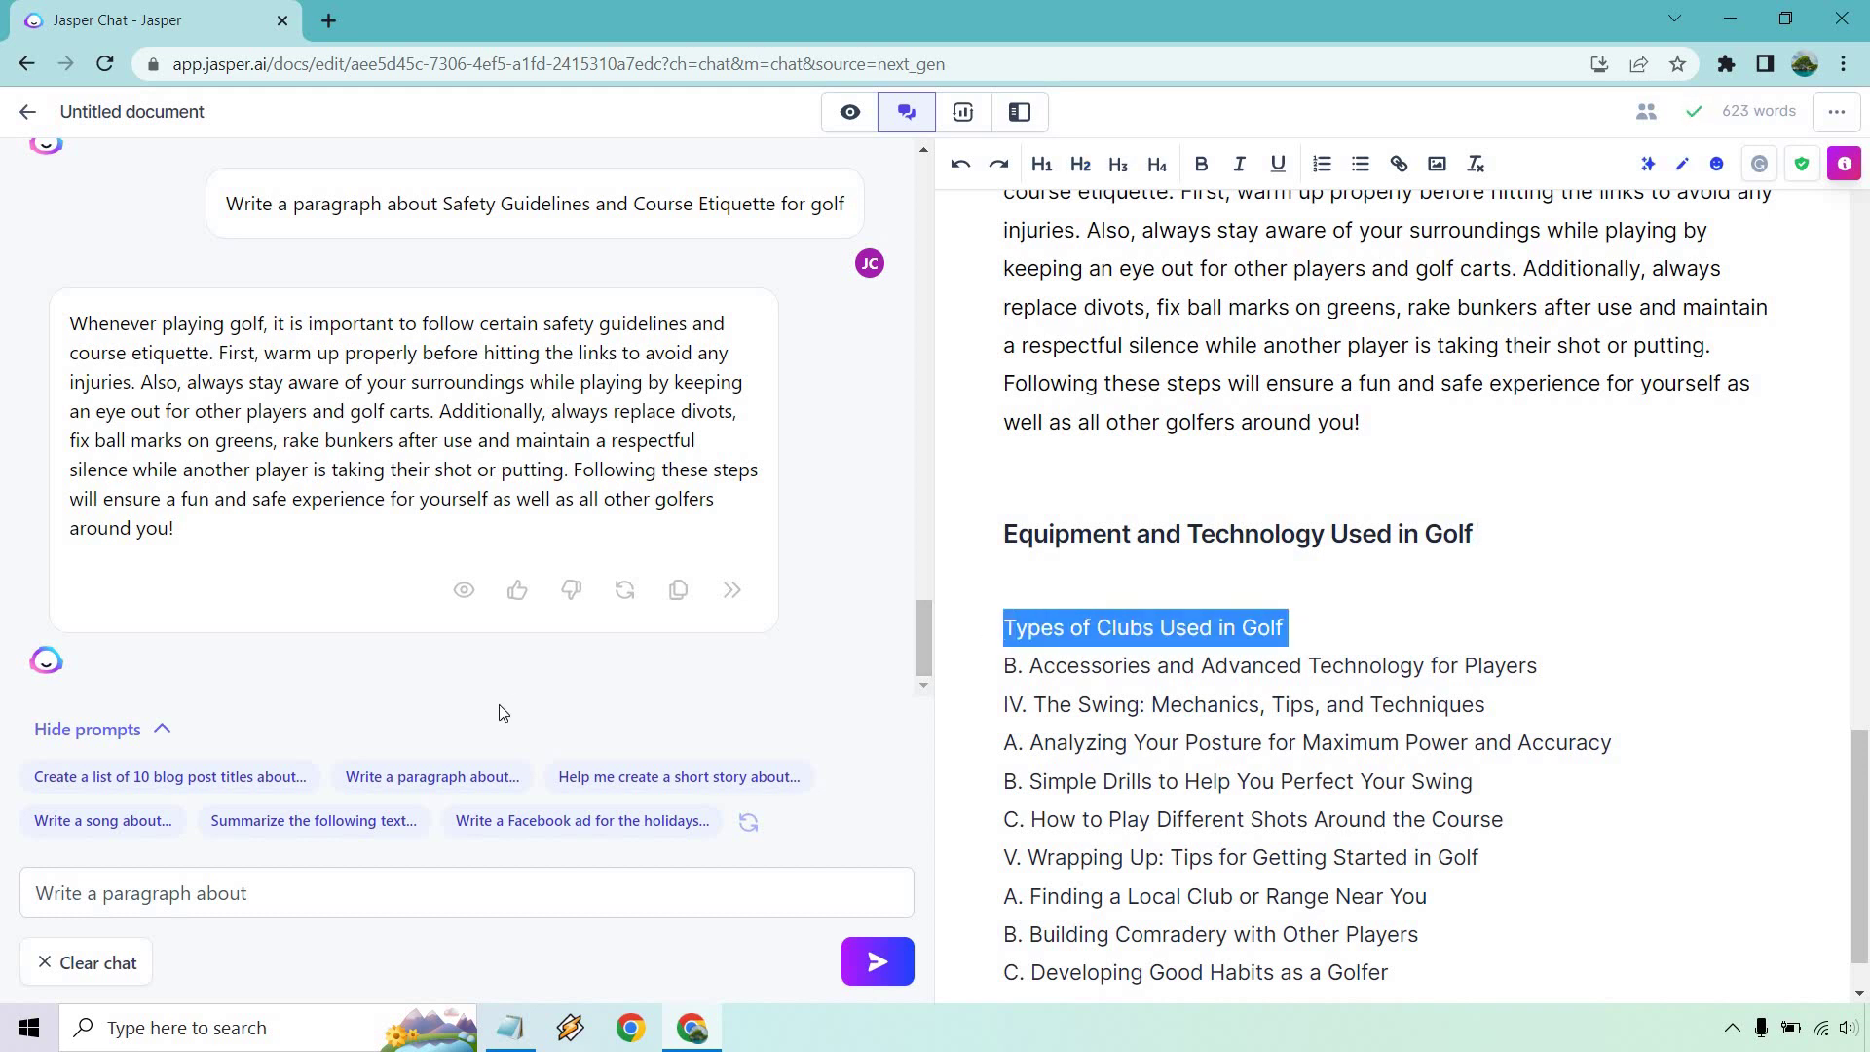
{"action": "left_click", "coordinate": [405, 889]}
{"action": "key", "text": "ctrl+v"}
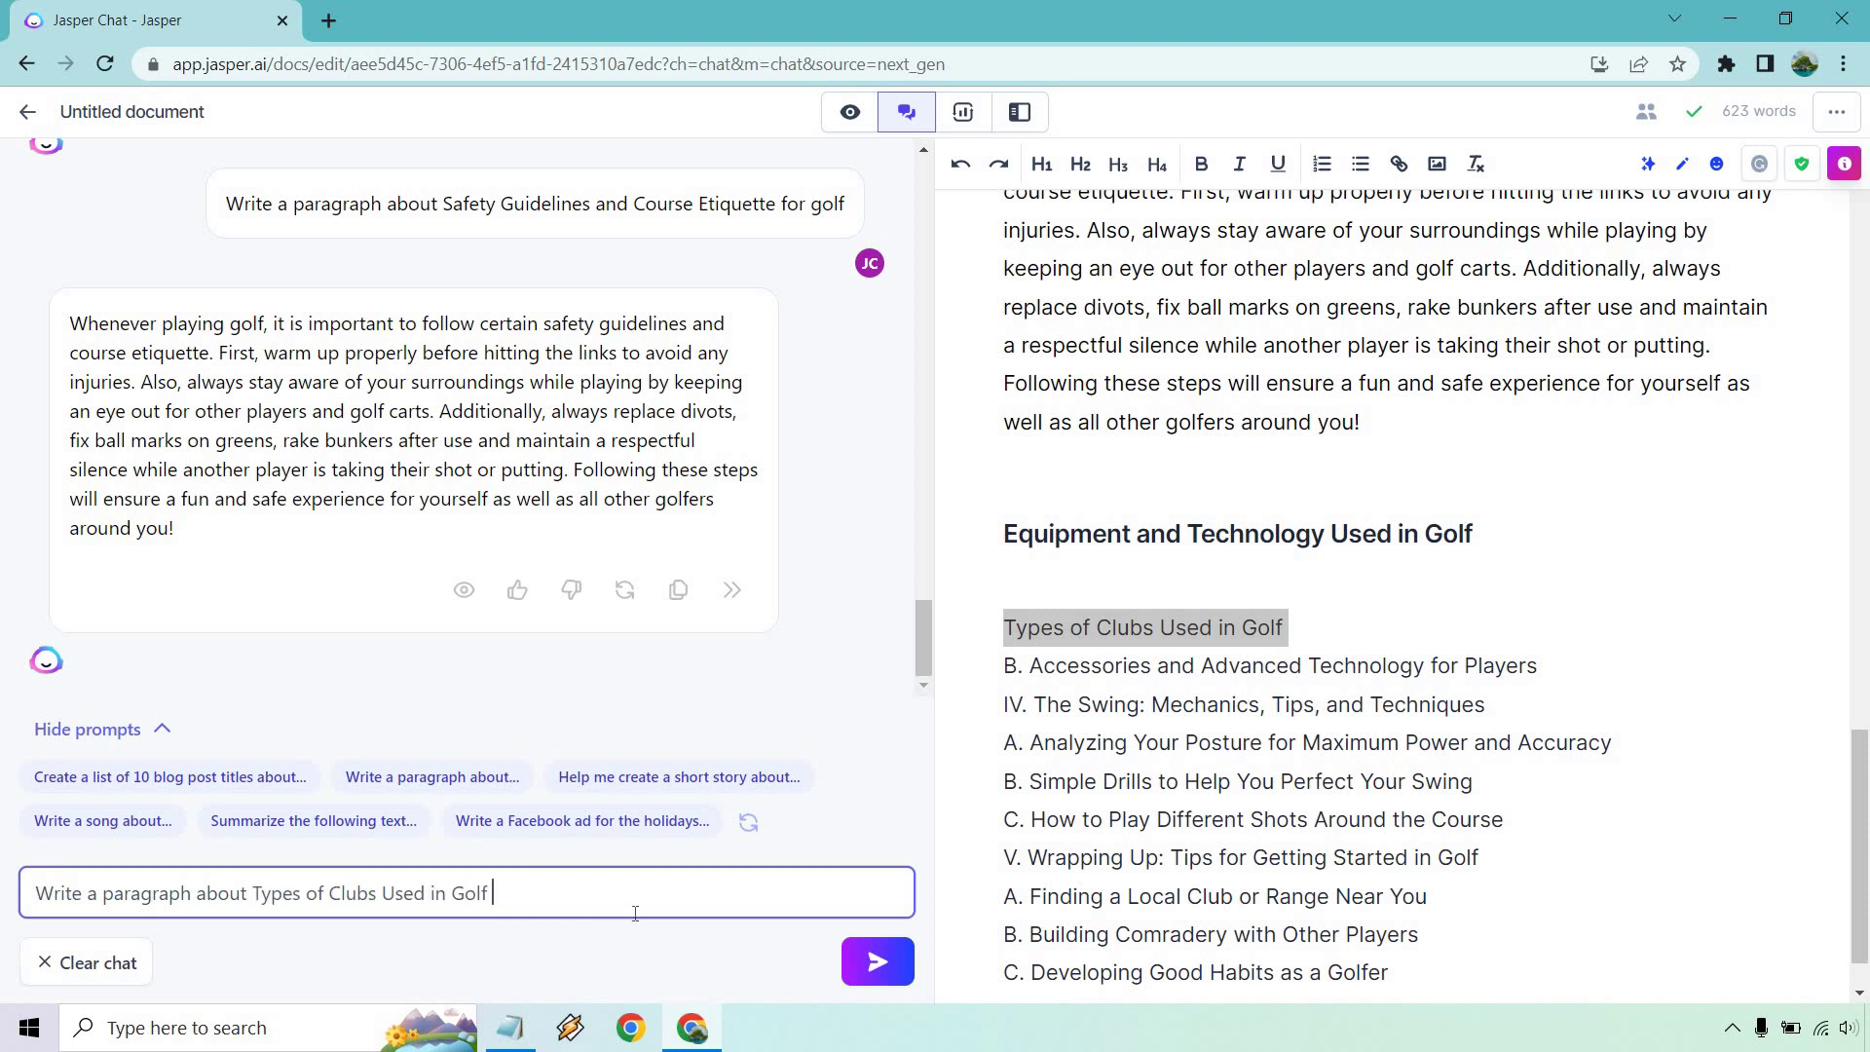
{"action": "left_click", "coordinate": [874, 964]}
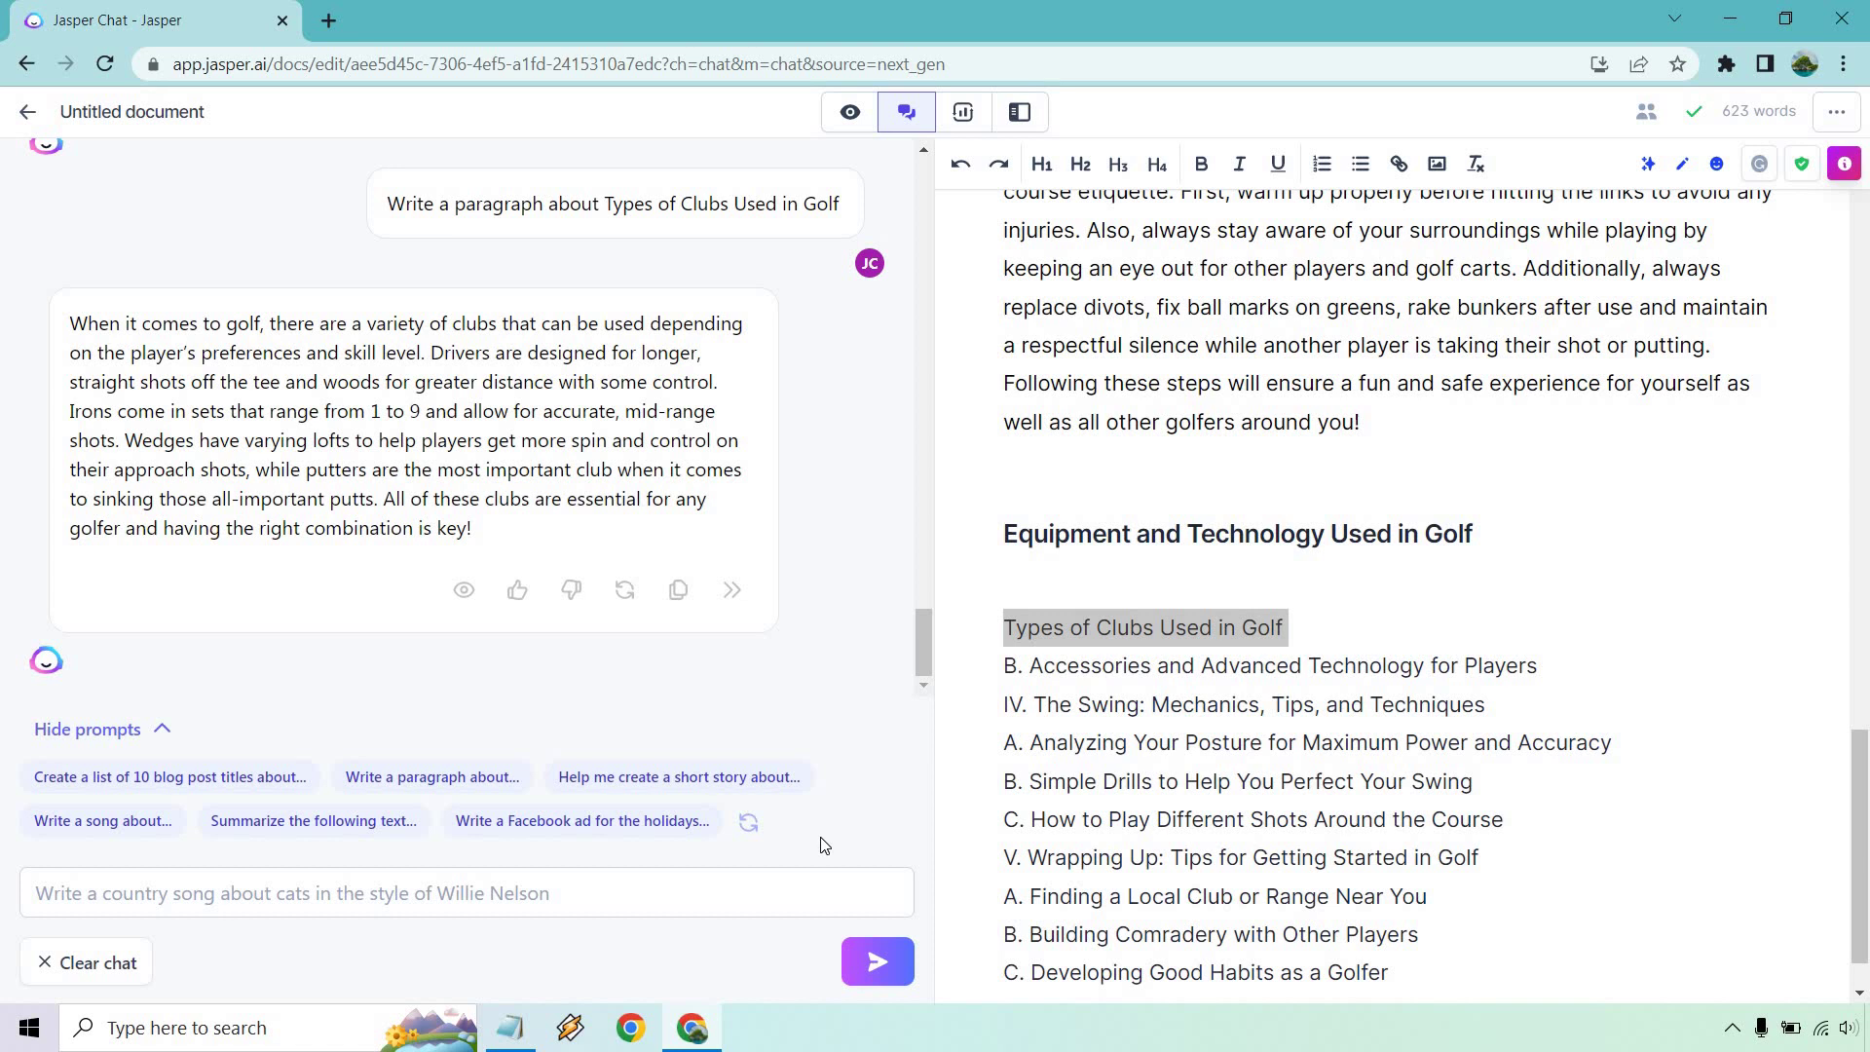
Step: Paste Jasper's golf clubs paragraph beneath the Types of Clubs Used in Golf line
{"action": "left_click", "coordinate": [679, 589]}
{"action": "left_click", "coordinate": [1326, 627]}
{"action": "key", "text": "Return"}
{"action": "key", "text": "Return"}
{"action": "key", "text": "ctrl+v"}
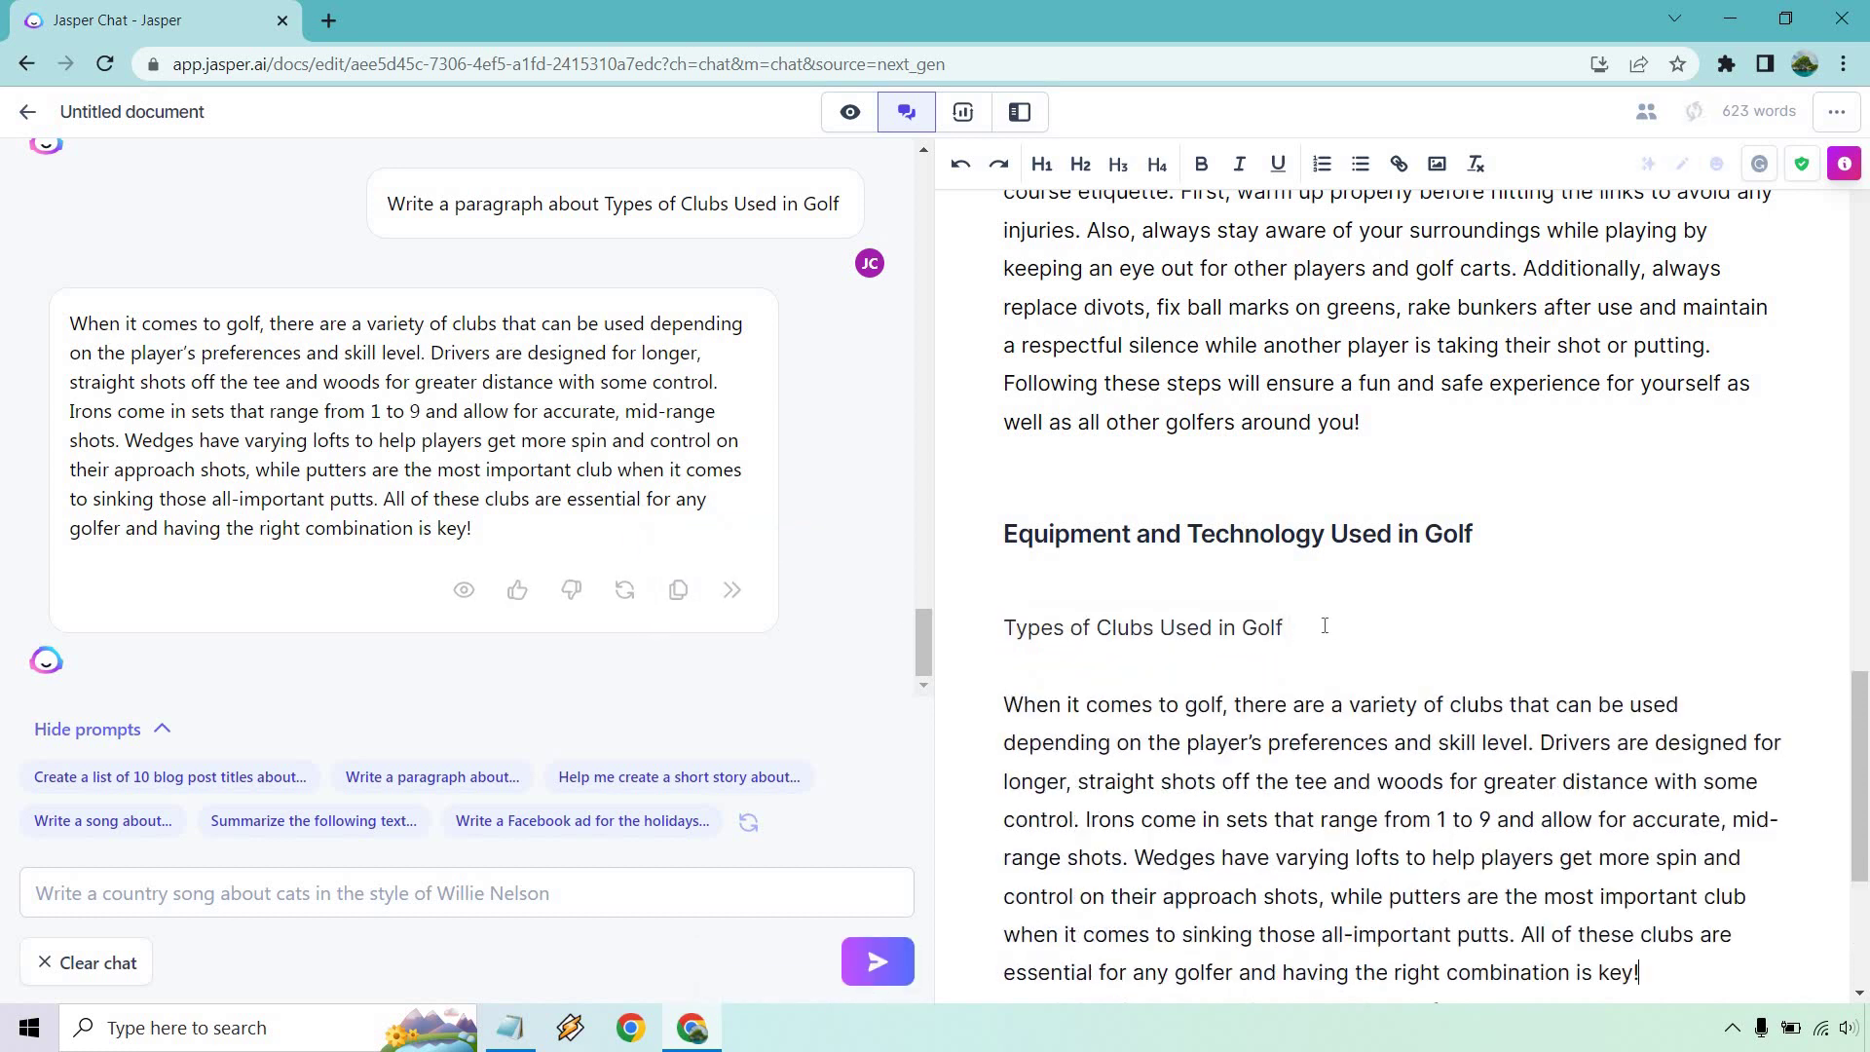
{"action": "left_click_drag", "start_coordinate": [1290, 569], "coordinate": [1002, 569]}
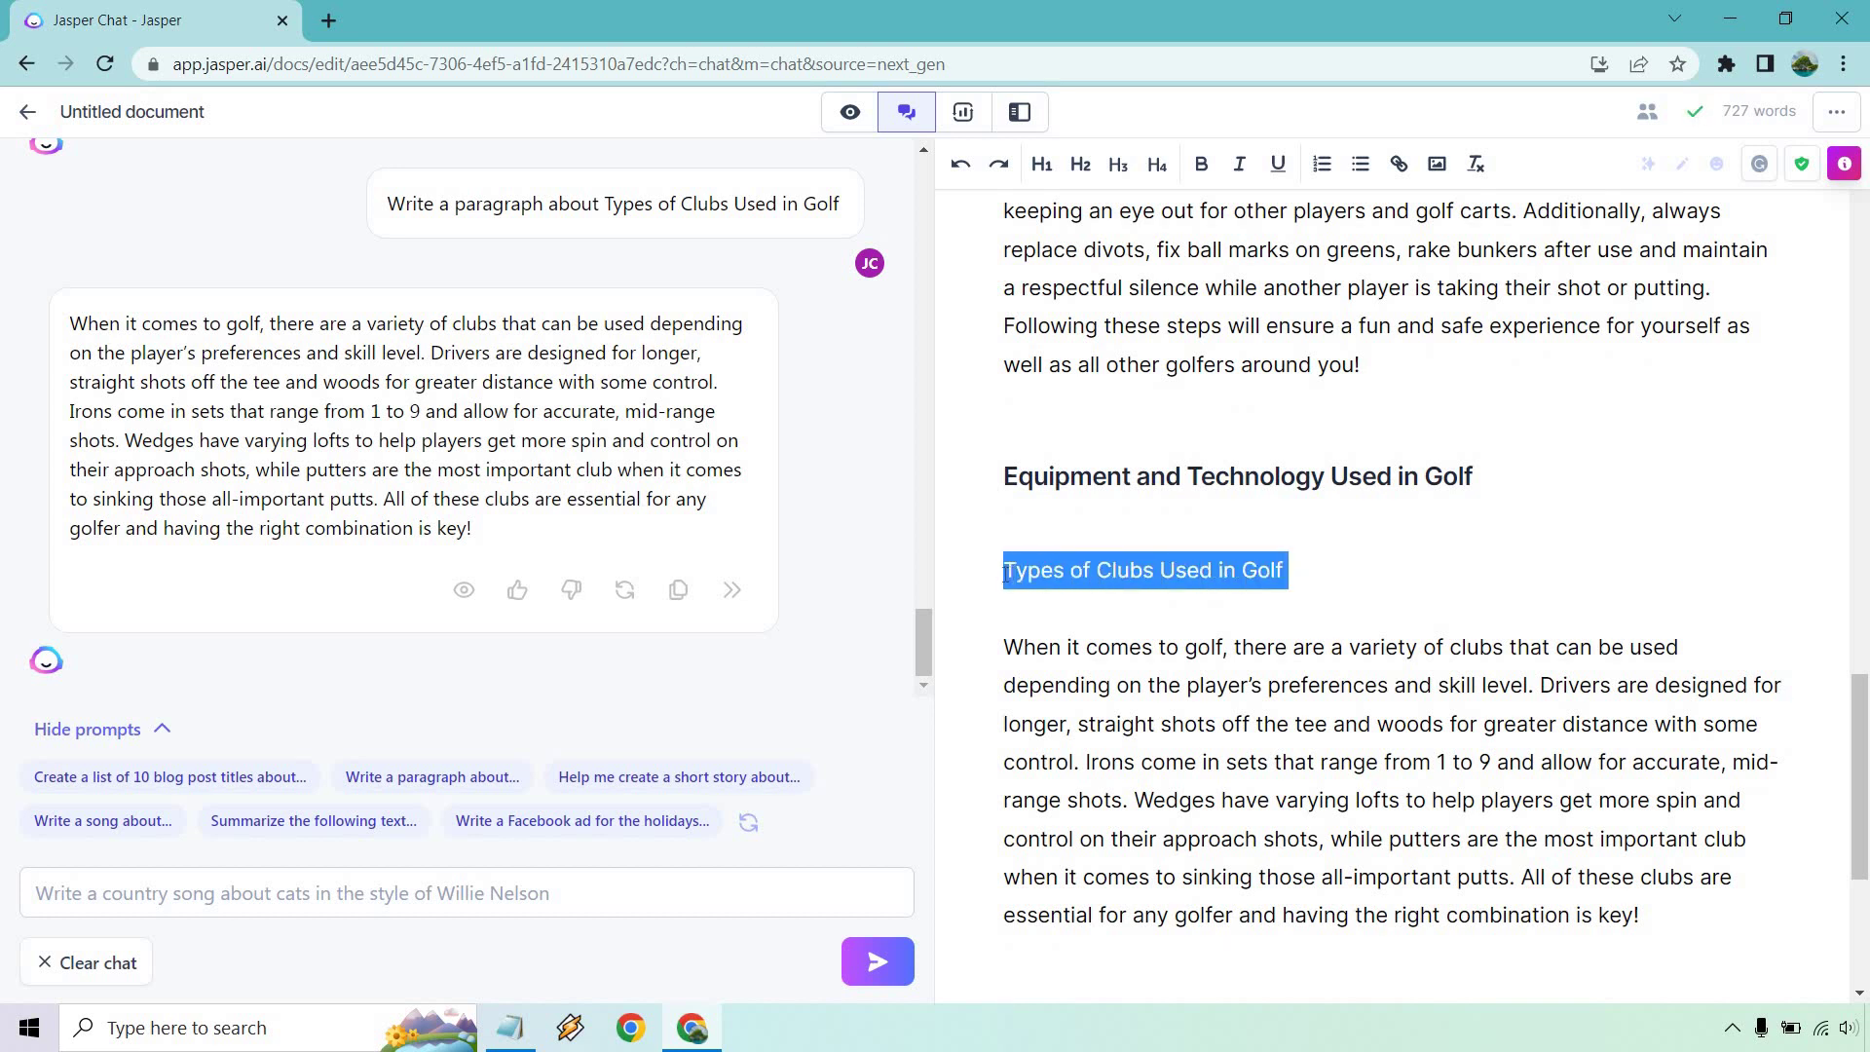
Step: Make Types of Clubs a Heading 3 and add the line 'The Driver - Reasons To Use It On The Golf Course'
{"action": "left_click", "coordinate": [1120, 166]}
{"action": "scroll", "coordinate": [1607, 585], "scroll_direction": "down", "scroll_amount": 4}
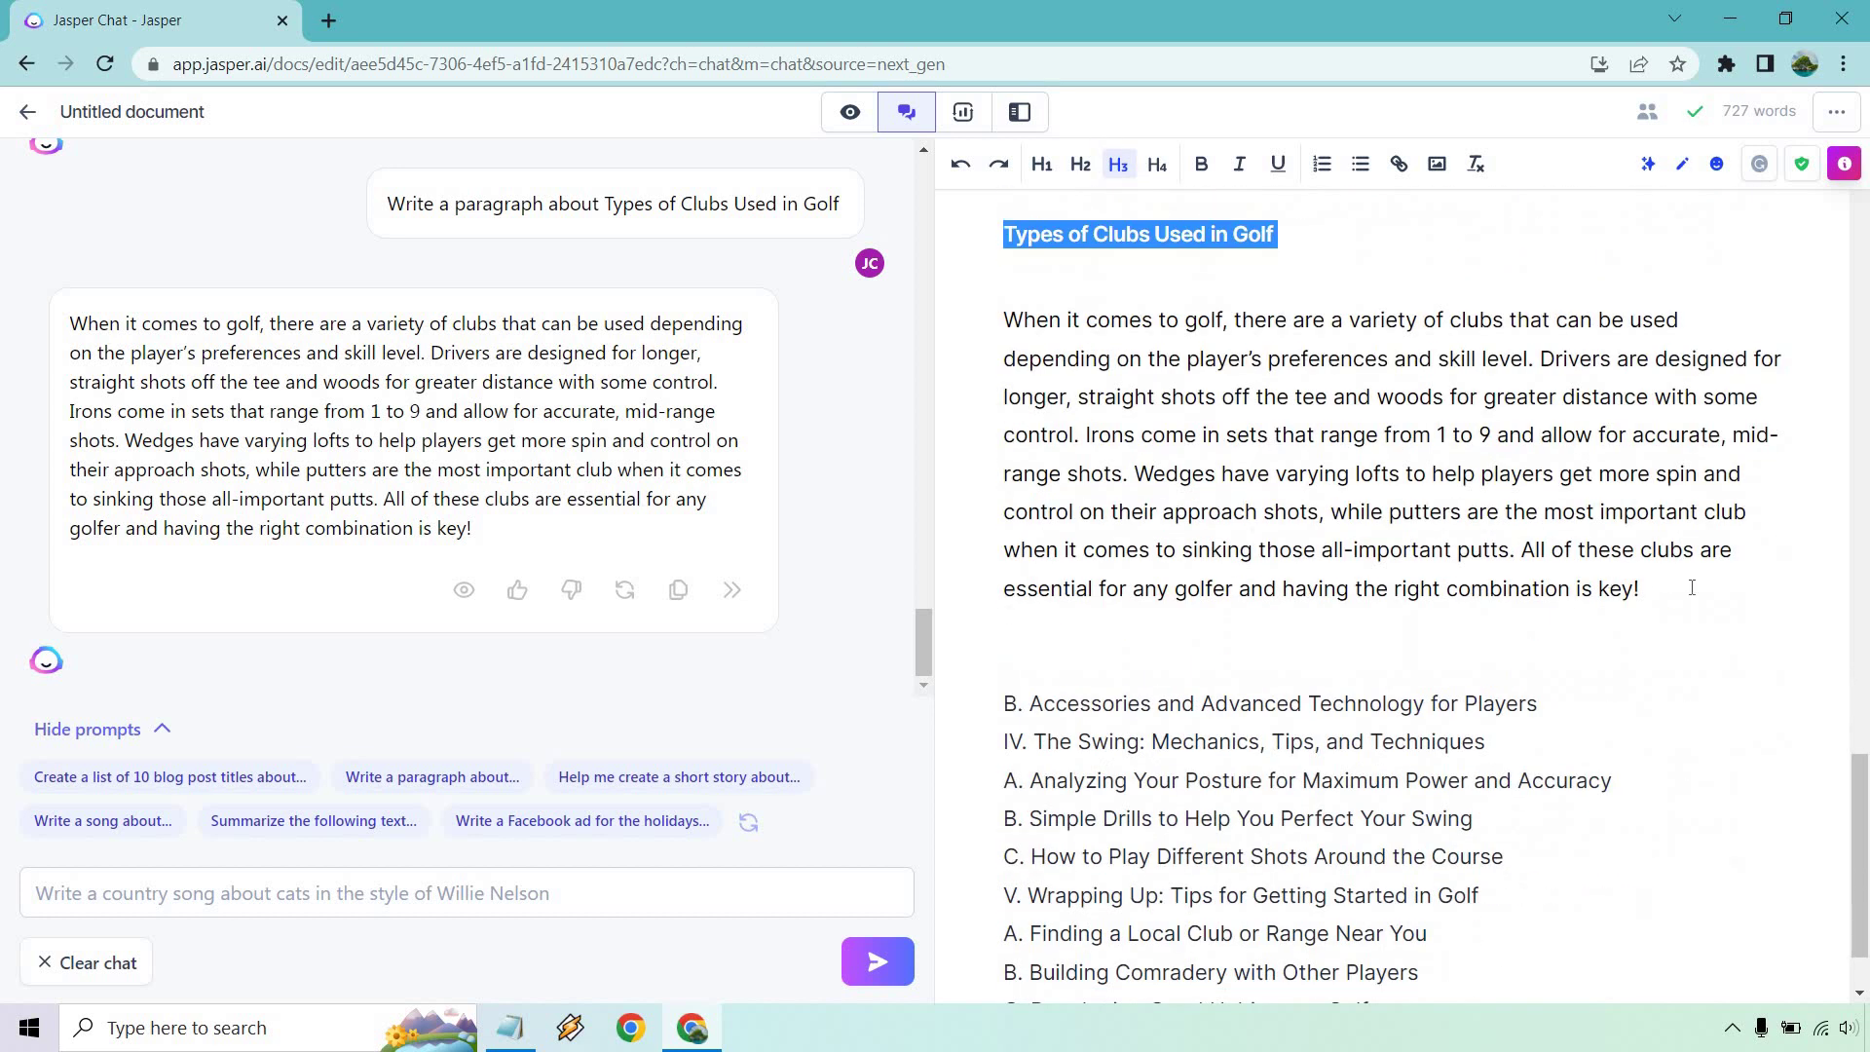
{"action": "left_click", "coordinate": [1692, 588]}
{"action": "key", "text": "Return"}
{"action": "key", "text": "Return"}
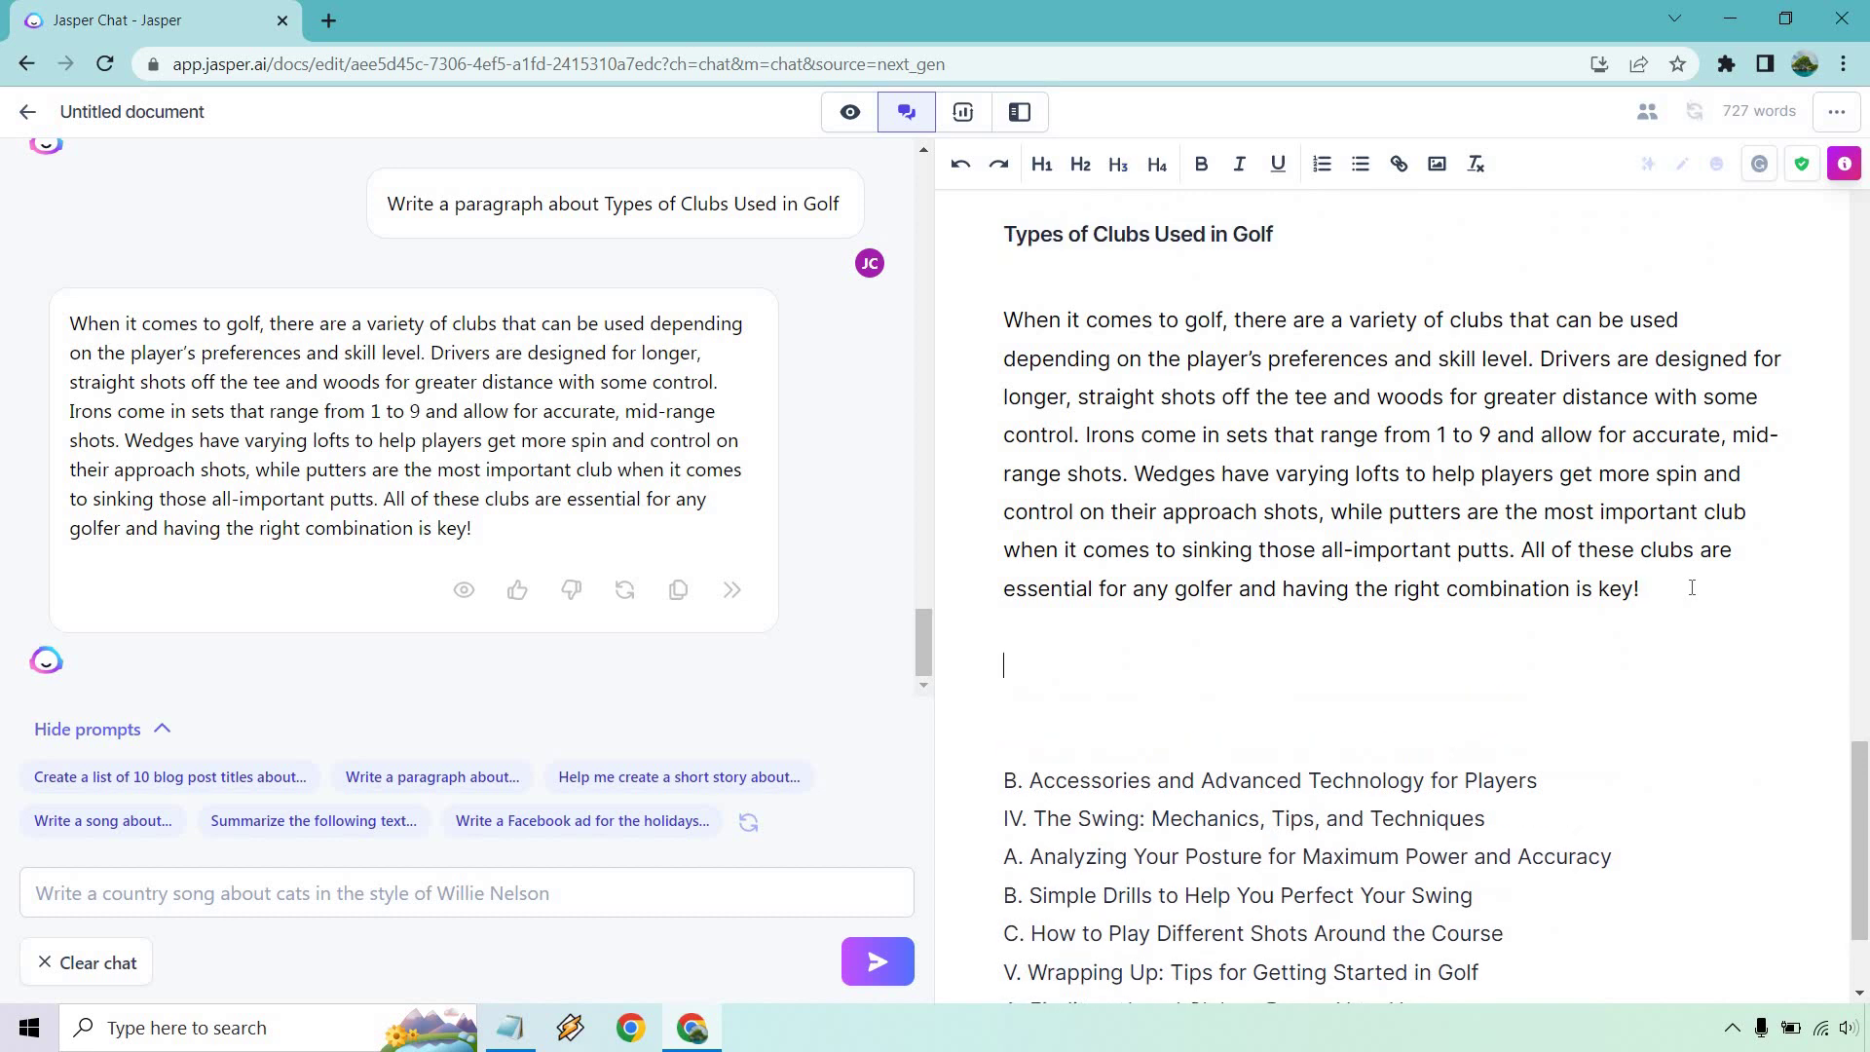
{"action": "type", "text": "The Driver - Reasons To Use "}
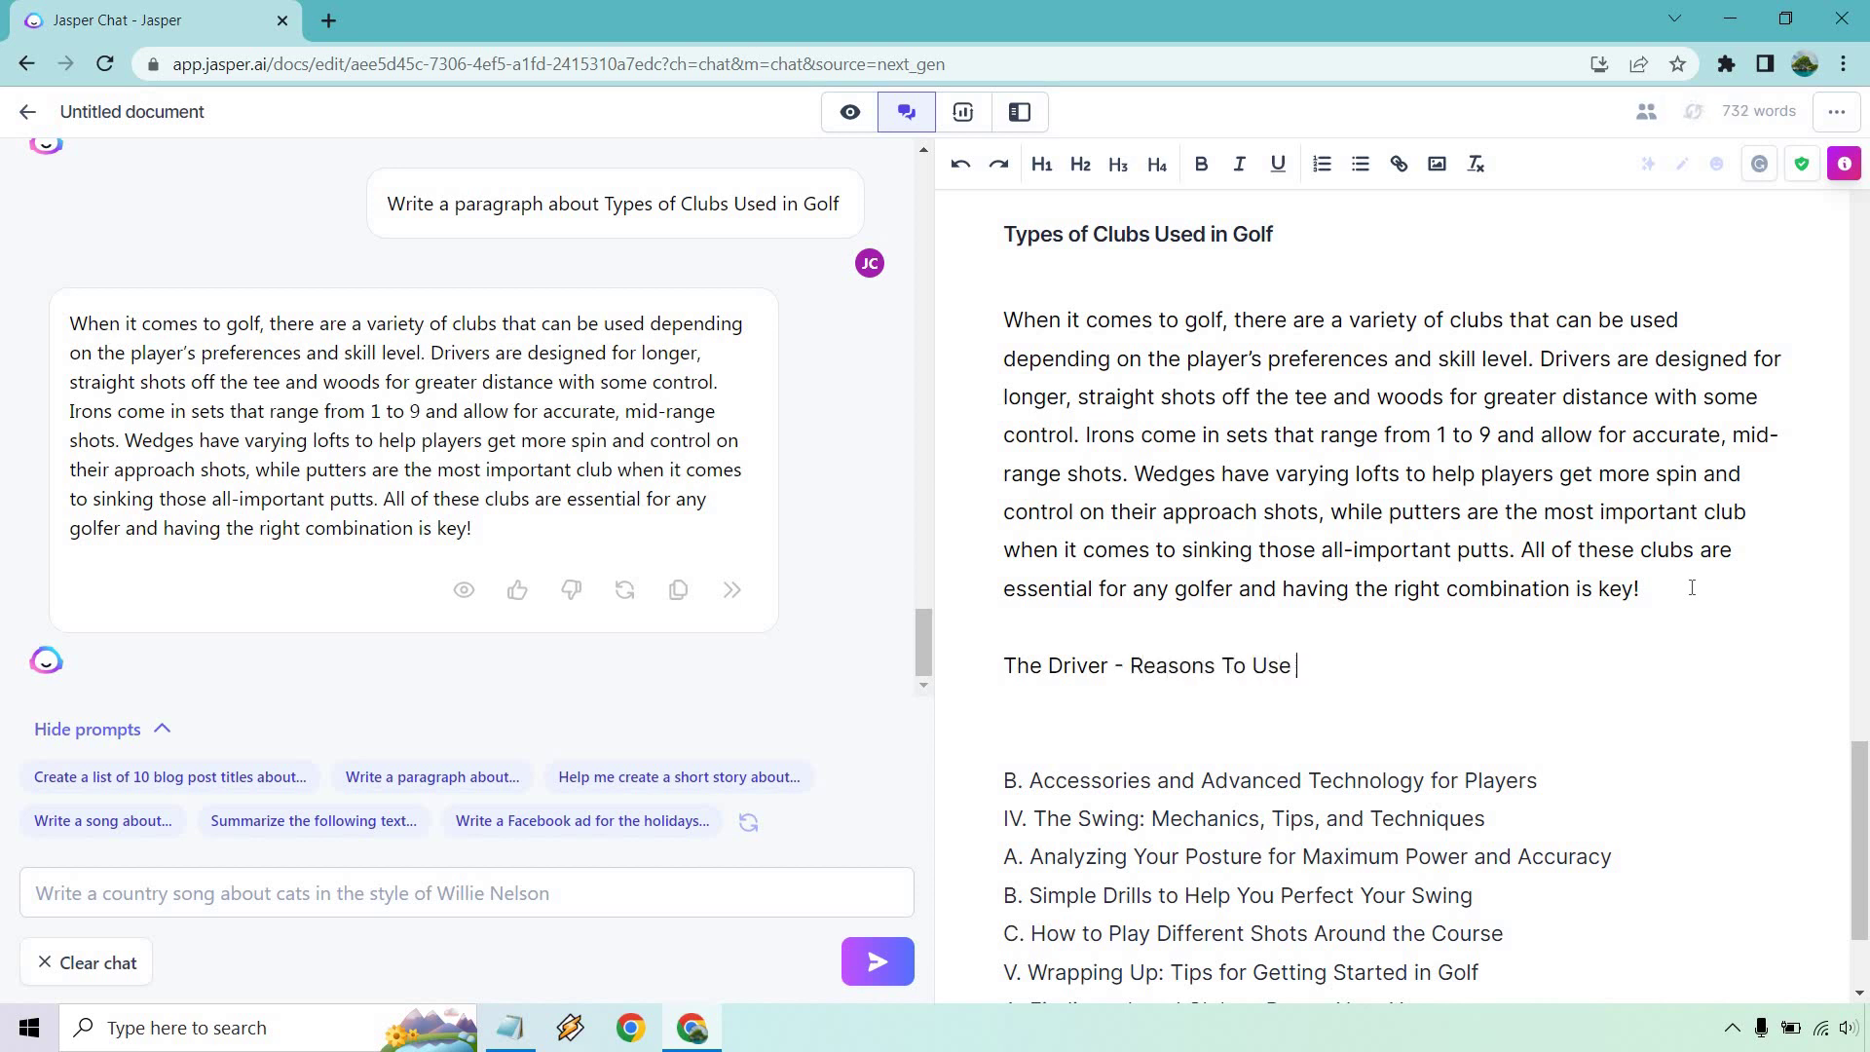
{"action": "type", "text": "It On The Golf Course"}
Step: Ask Jasper chat for a paragraph about the Driver heading
{"action": "scroll", "coordinate": [1312, 431], "scroll_direction": "up", "scroll_amount": 1}
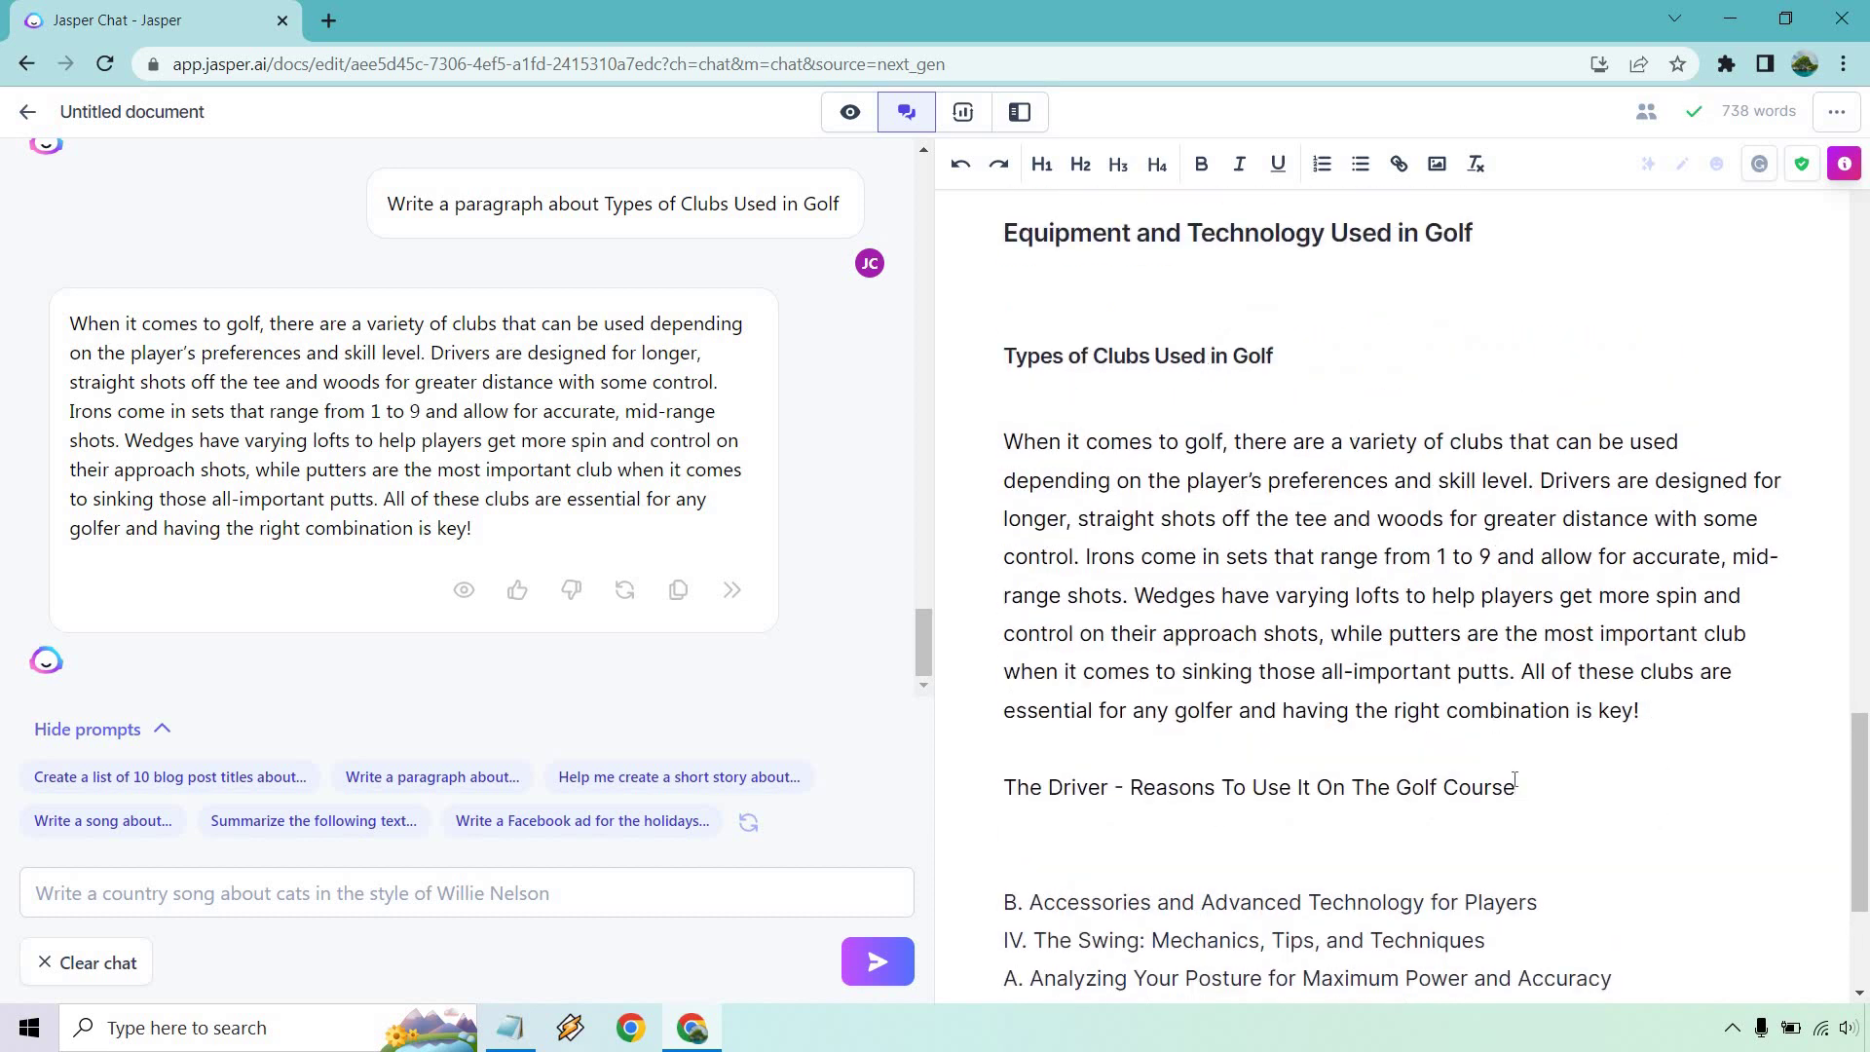
{"action": "left_click_drag", "start_coordinate": [1515, 787], "coordinate": [1001, 787]}
{"action": "key", "text": "ctrl+c"}
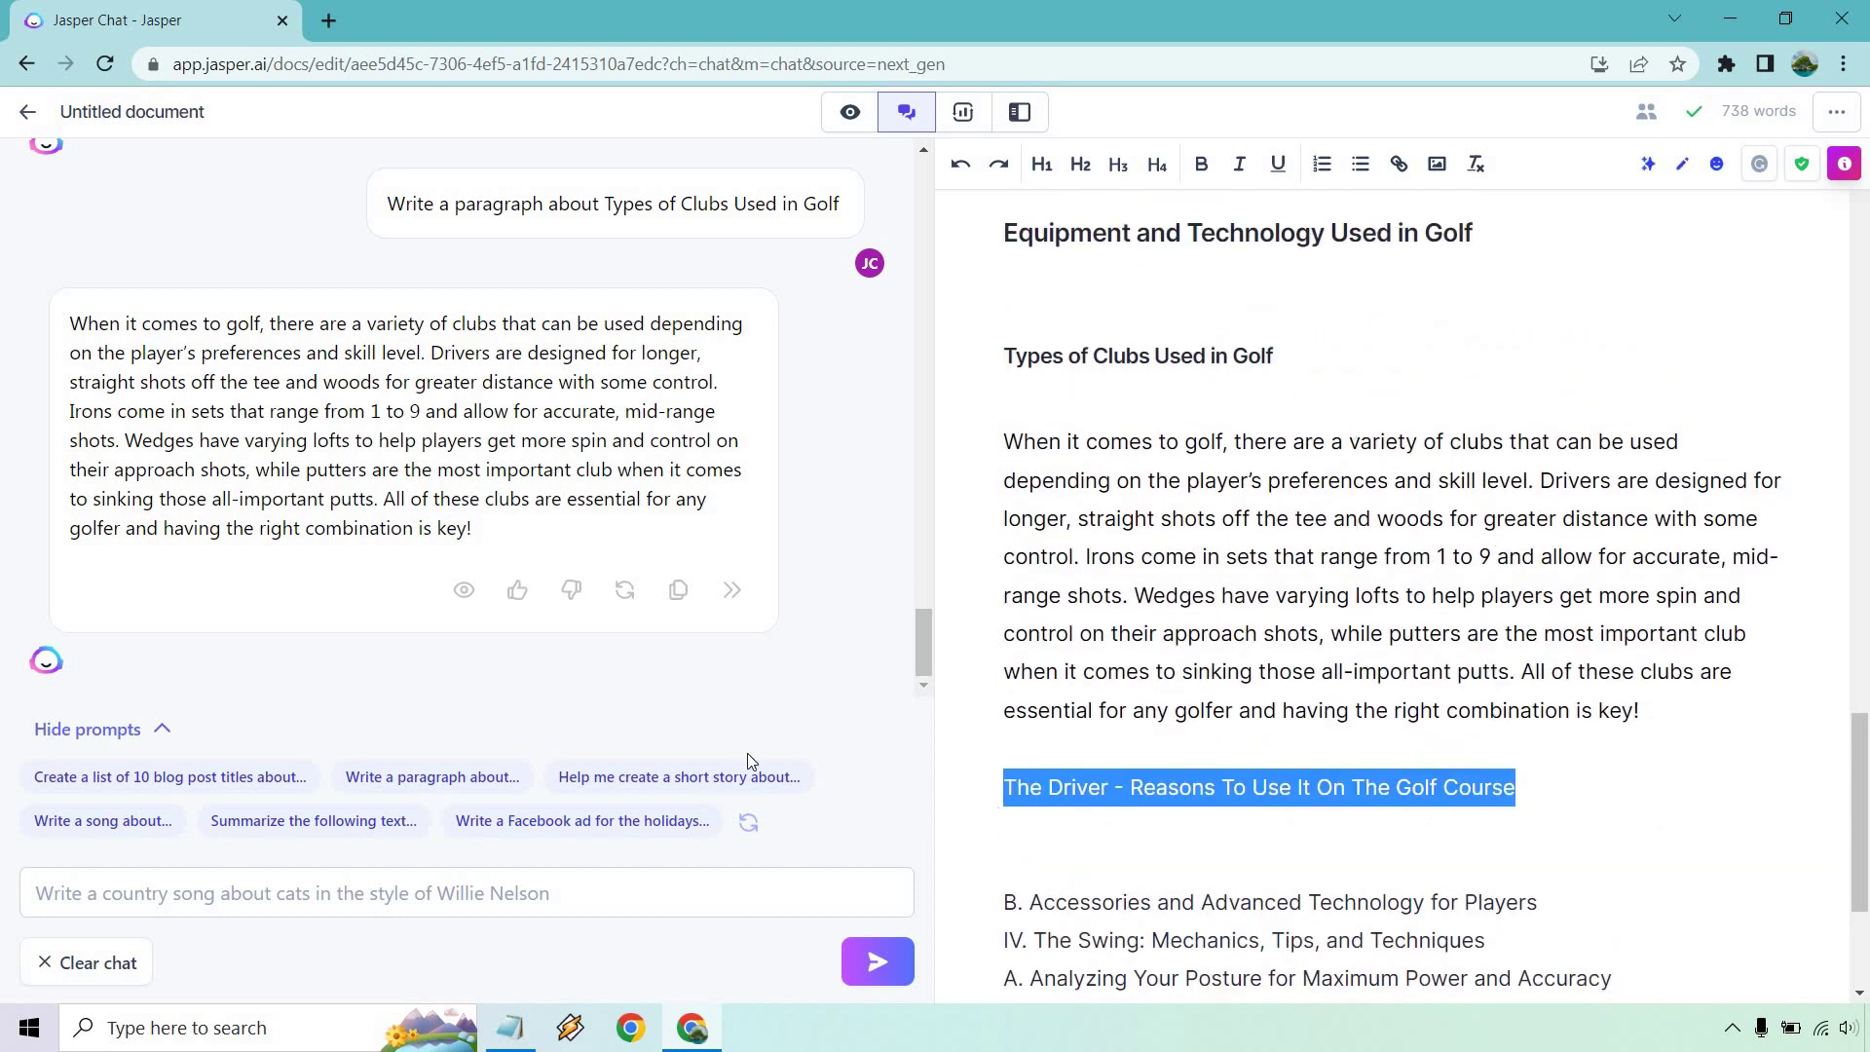
{"action": "left_click", "coordinate": [455, 780]}
{"action": "key", "text": "ctrl+v"}
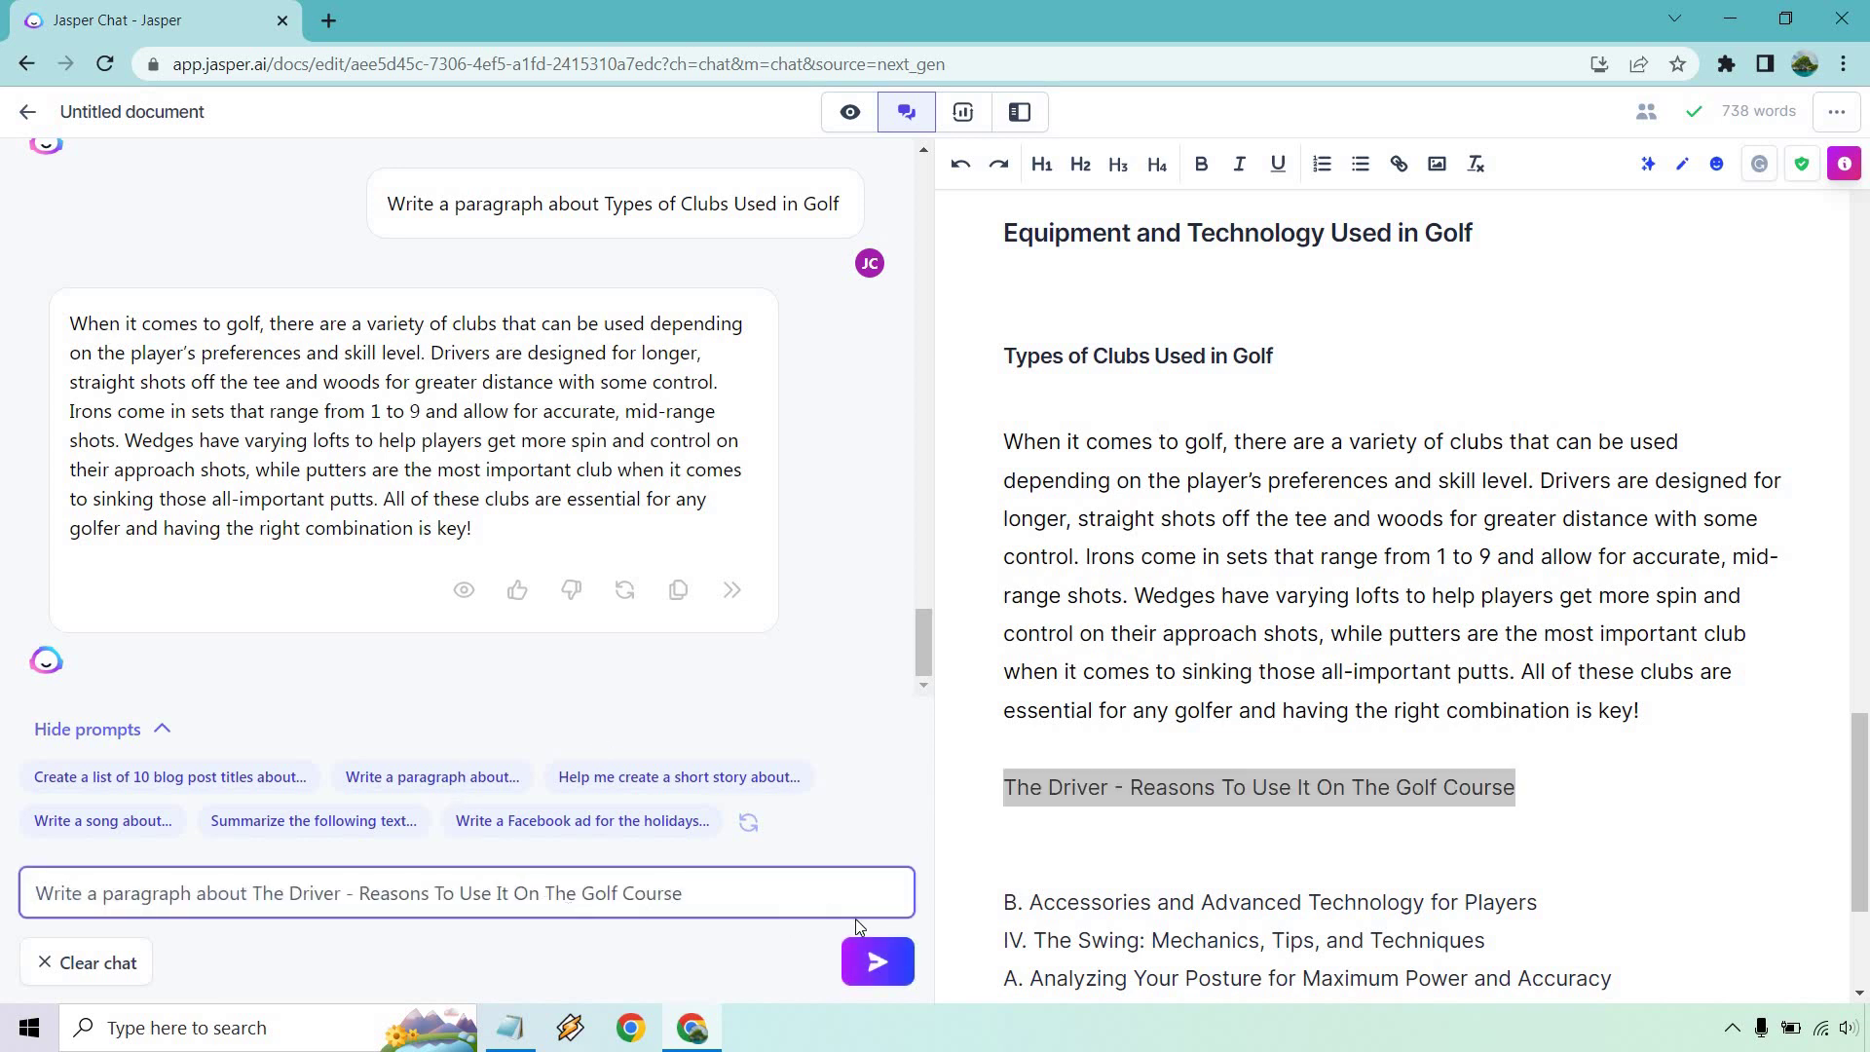
{"action": "left_click", "coordinate": [878, 961]}
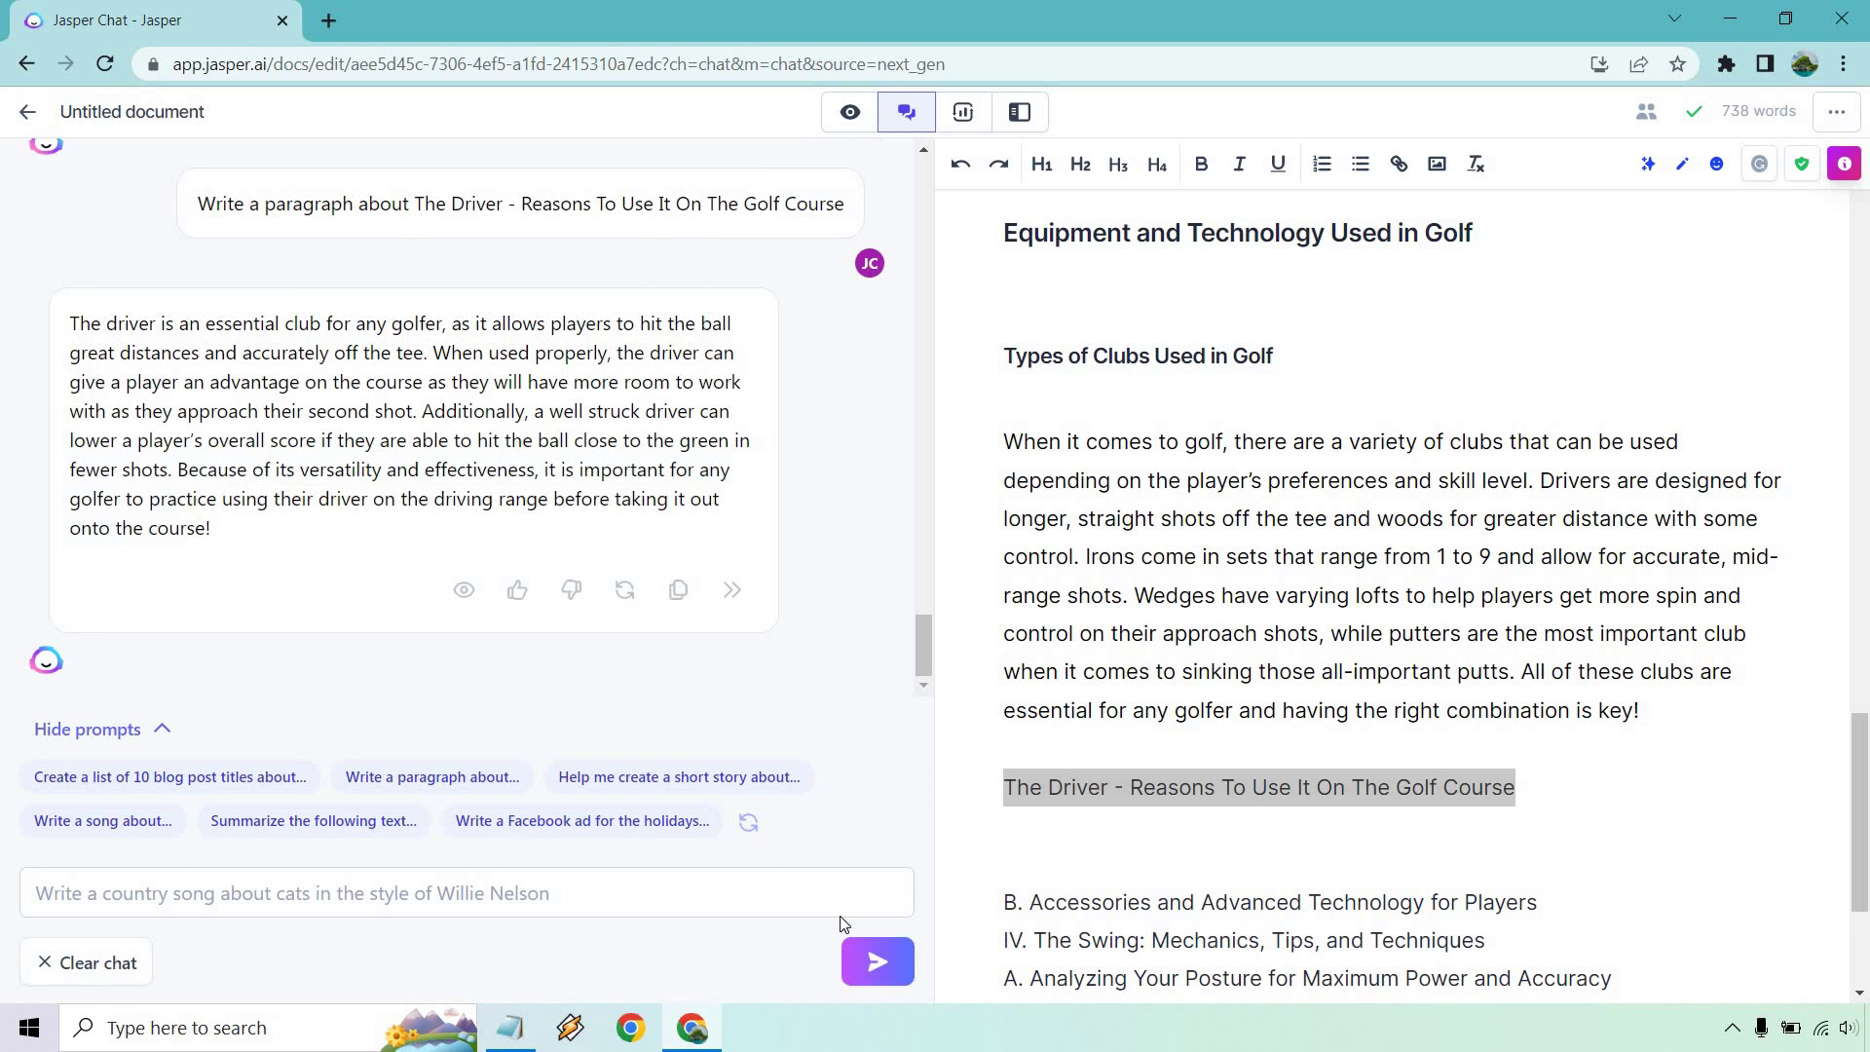
Step: Paste the Driver paragraph under its line and make the Driver line a Heading 4
{"action": "left_click", "coordinate": [678, 590]}
{"action": "left_click", "coordinate": [1551, 776]}
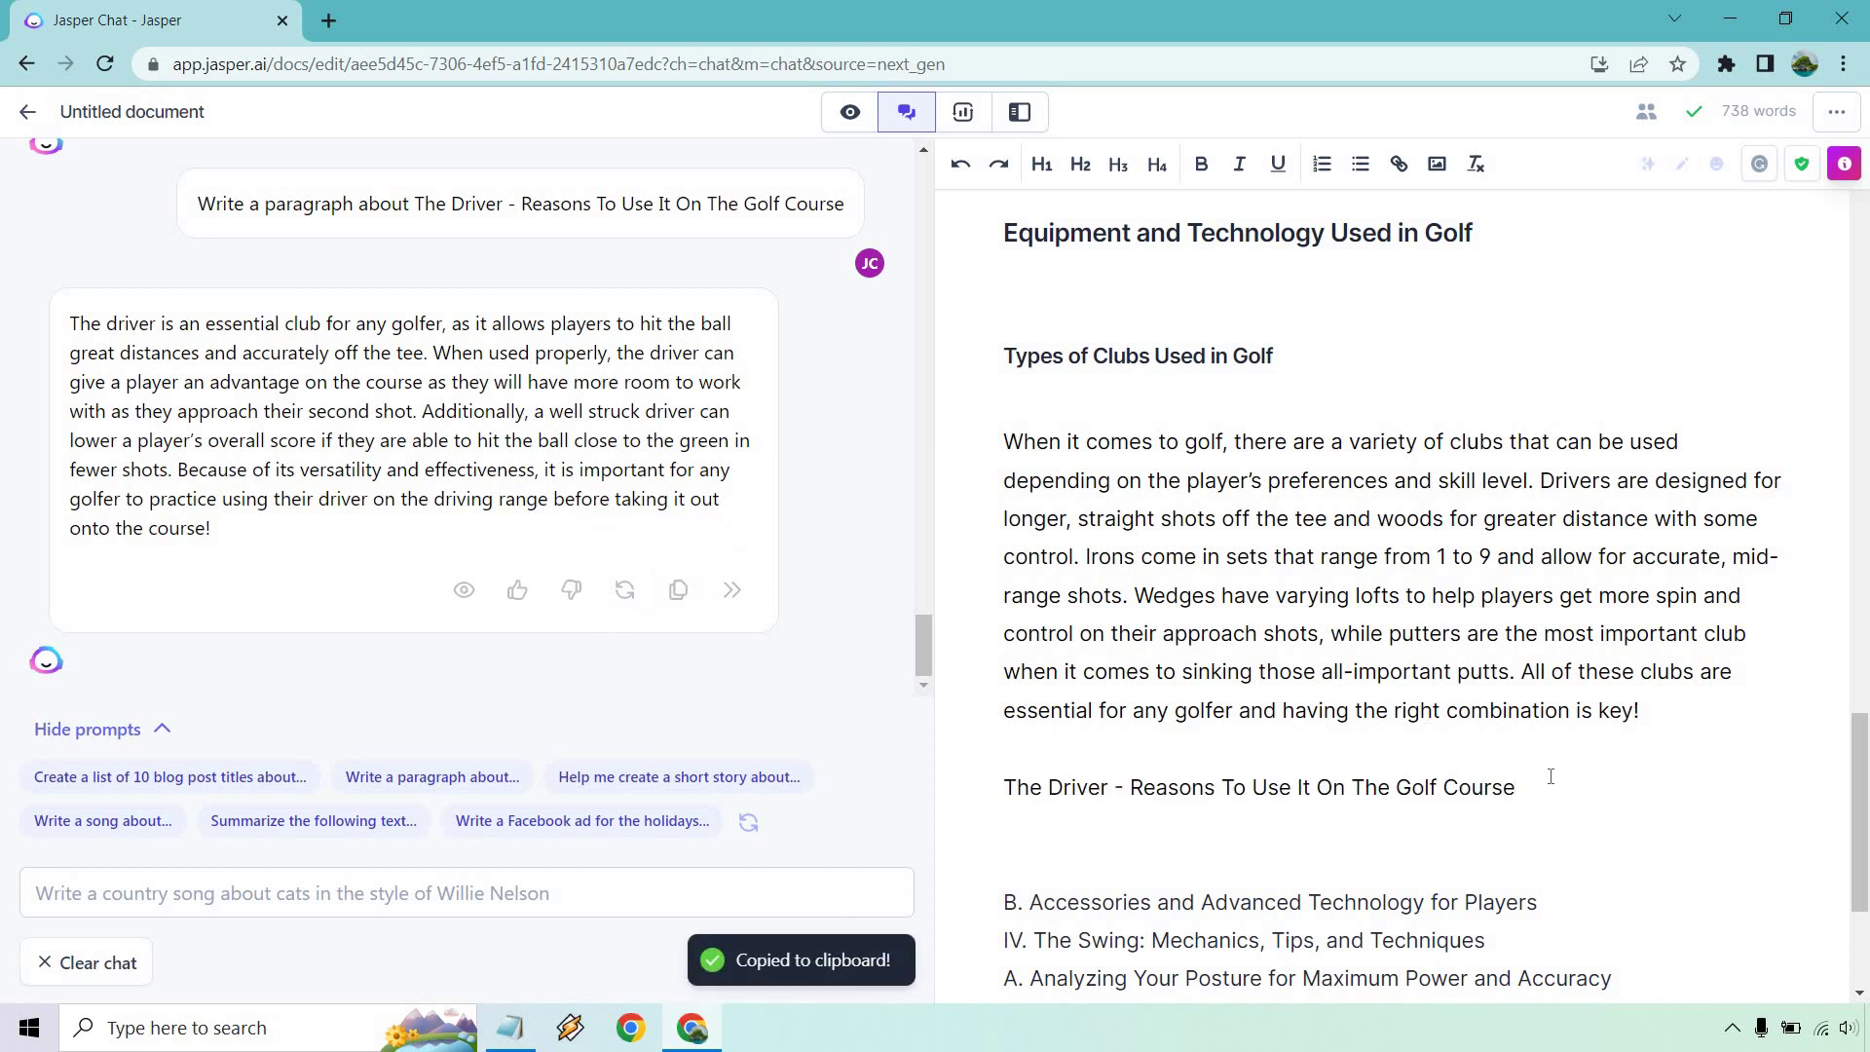
{"action": "key", "text": "Return"}
{"action": "key", "text": "ctrl+v"}
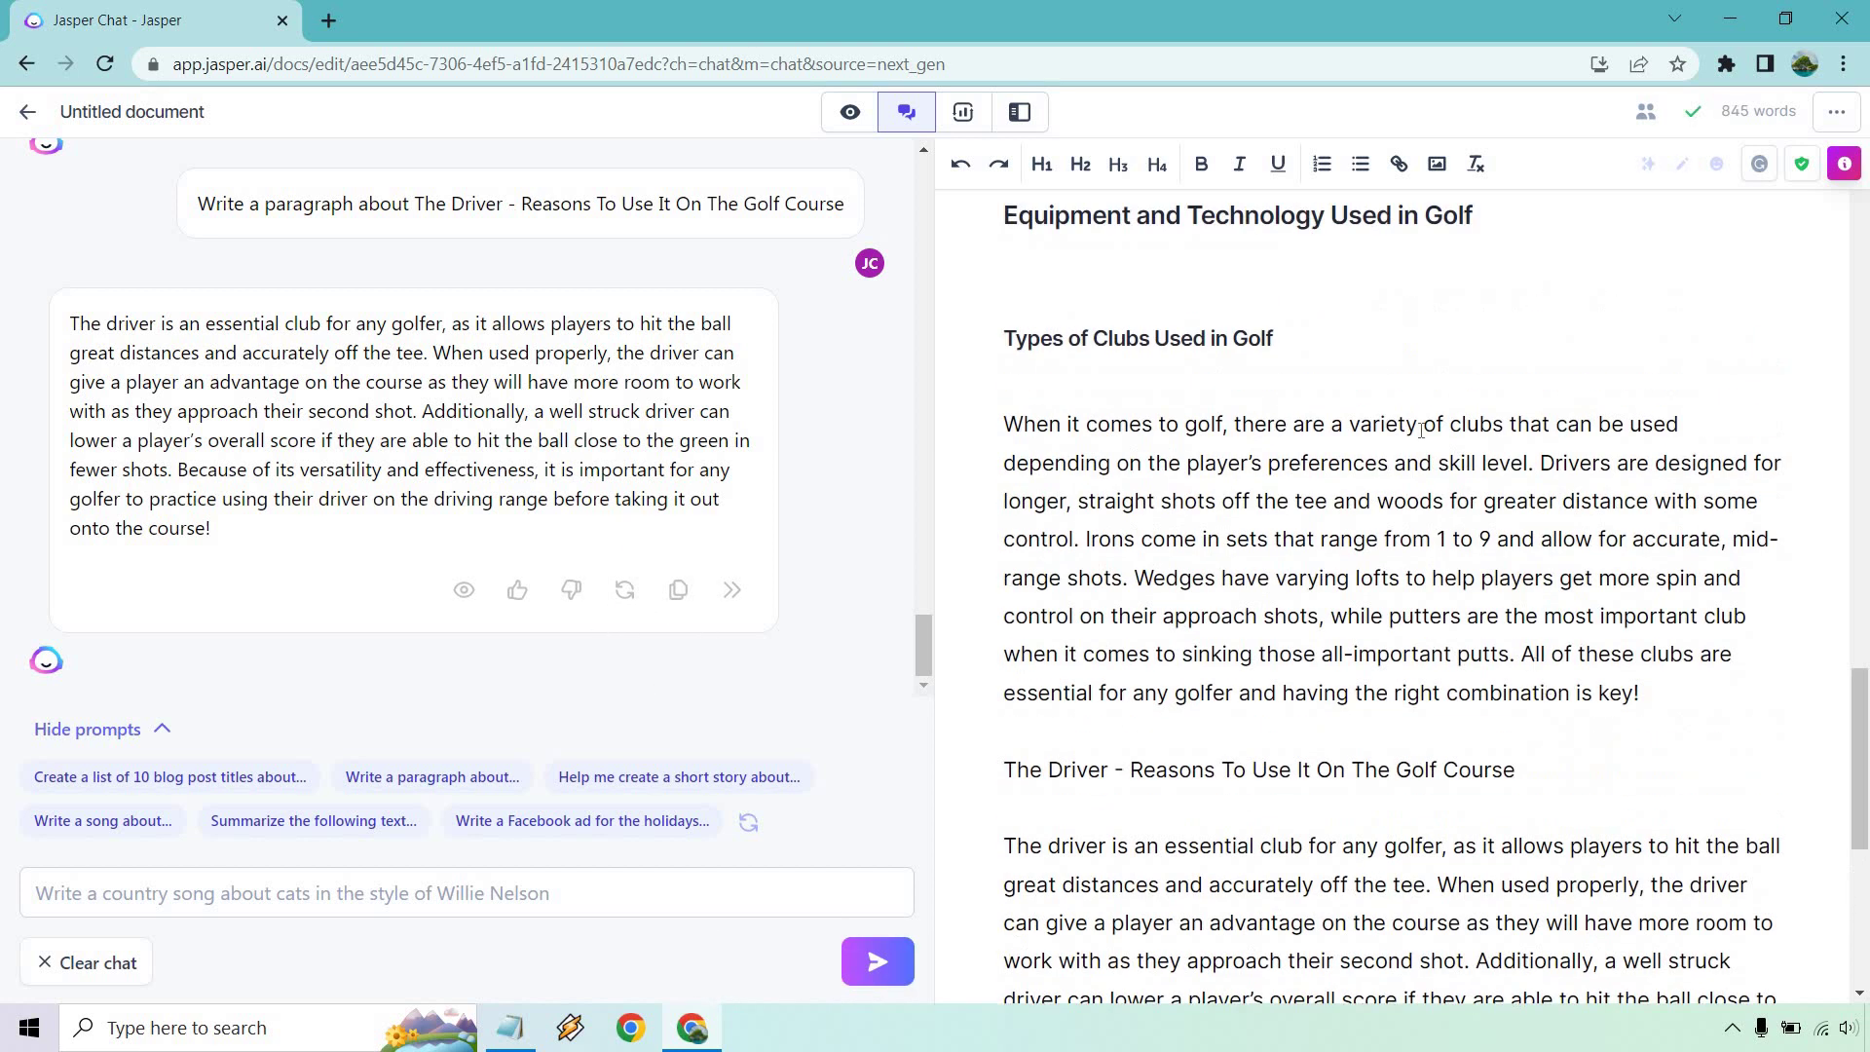
{"action": "left_click", "coordinate": [1256, 214]}
{"action": "left_click_drag", "start_coordinate": [1547, 766], "coordinate": [1001, 769]}
{"action": "left_click", "coordinate": [1157, 164]}
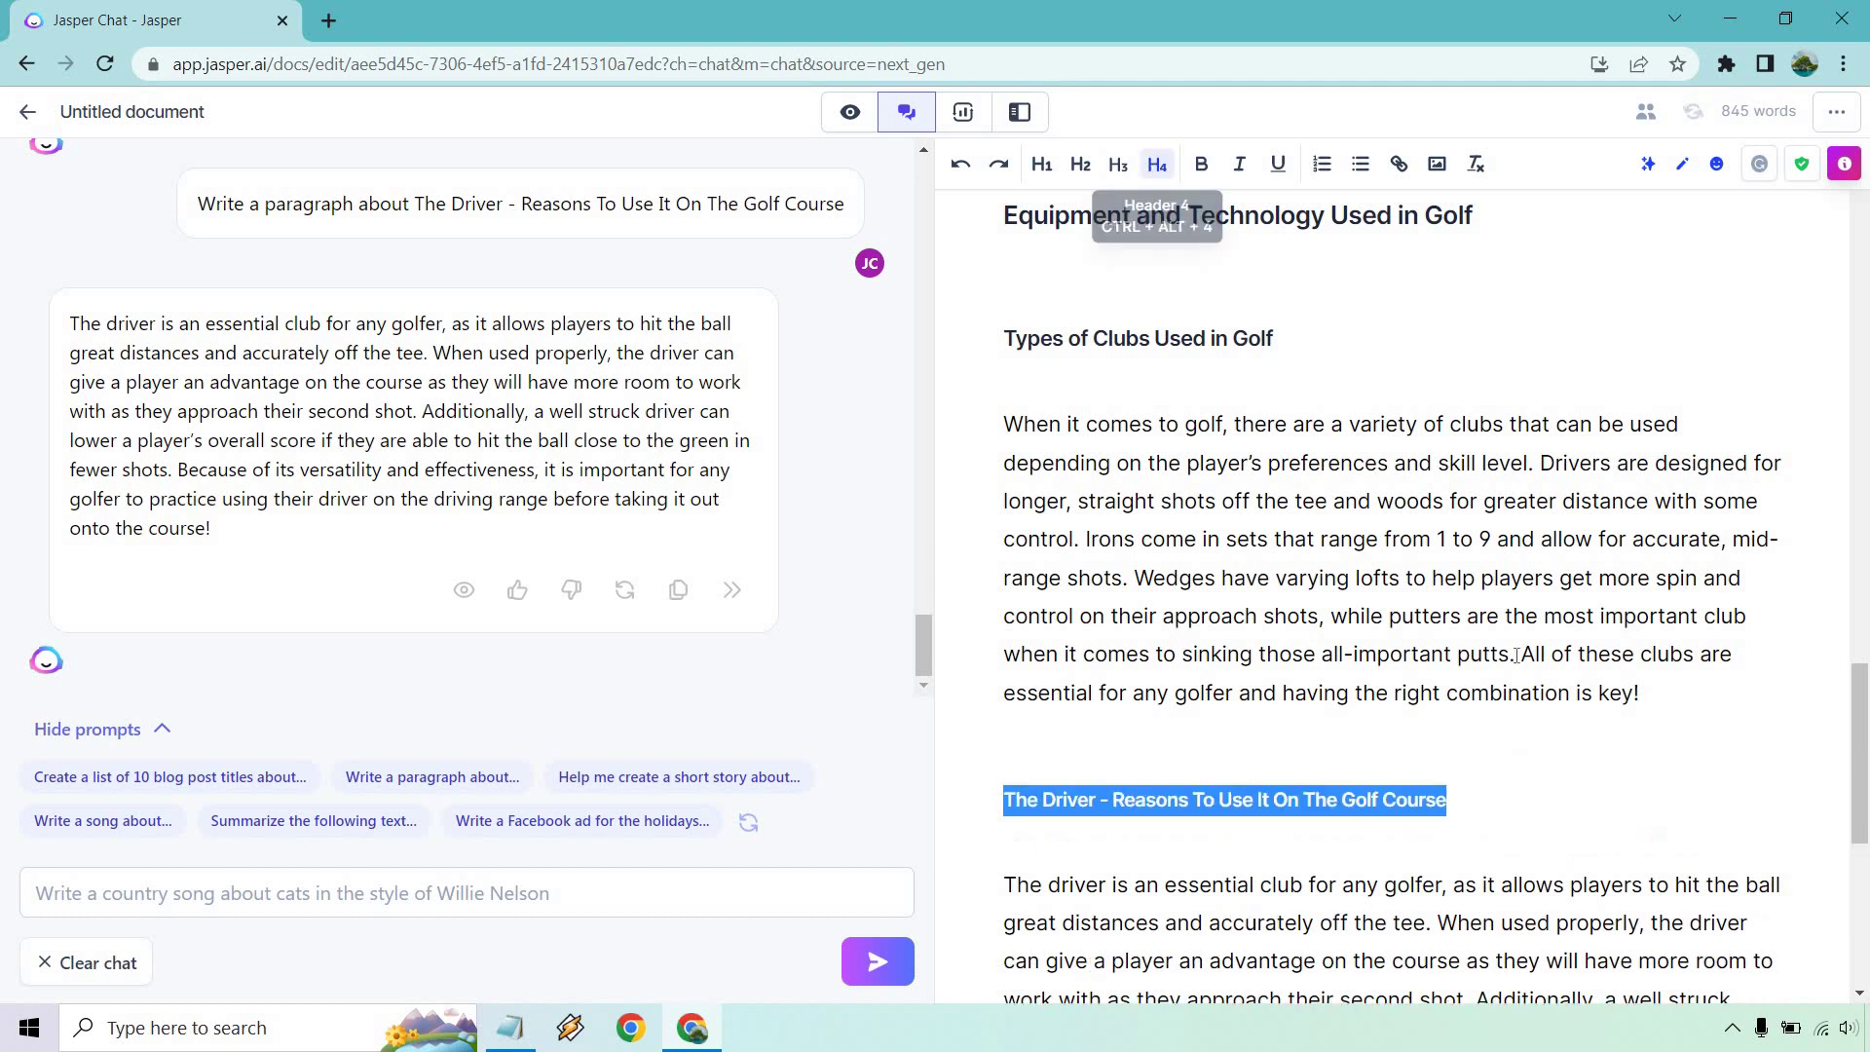
{"action": "scroll", "coordinate": [1605, 662], "scroll_direction": "down", "scroll_amount": 3}
{"action": "scroll", "coordinate": [1605, 662], "scroll_direction": "down", "scroll_amount": 3}
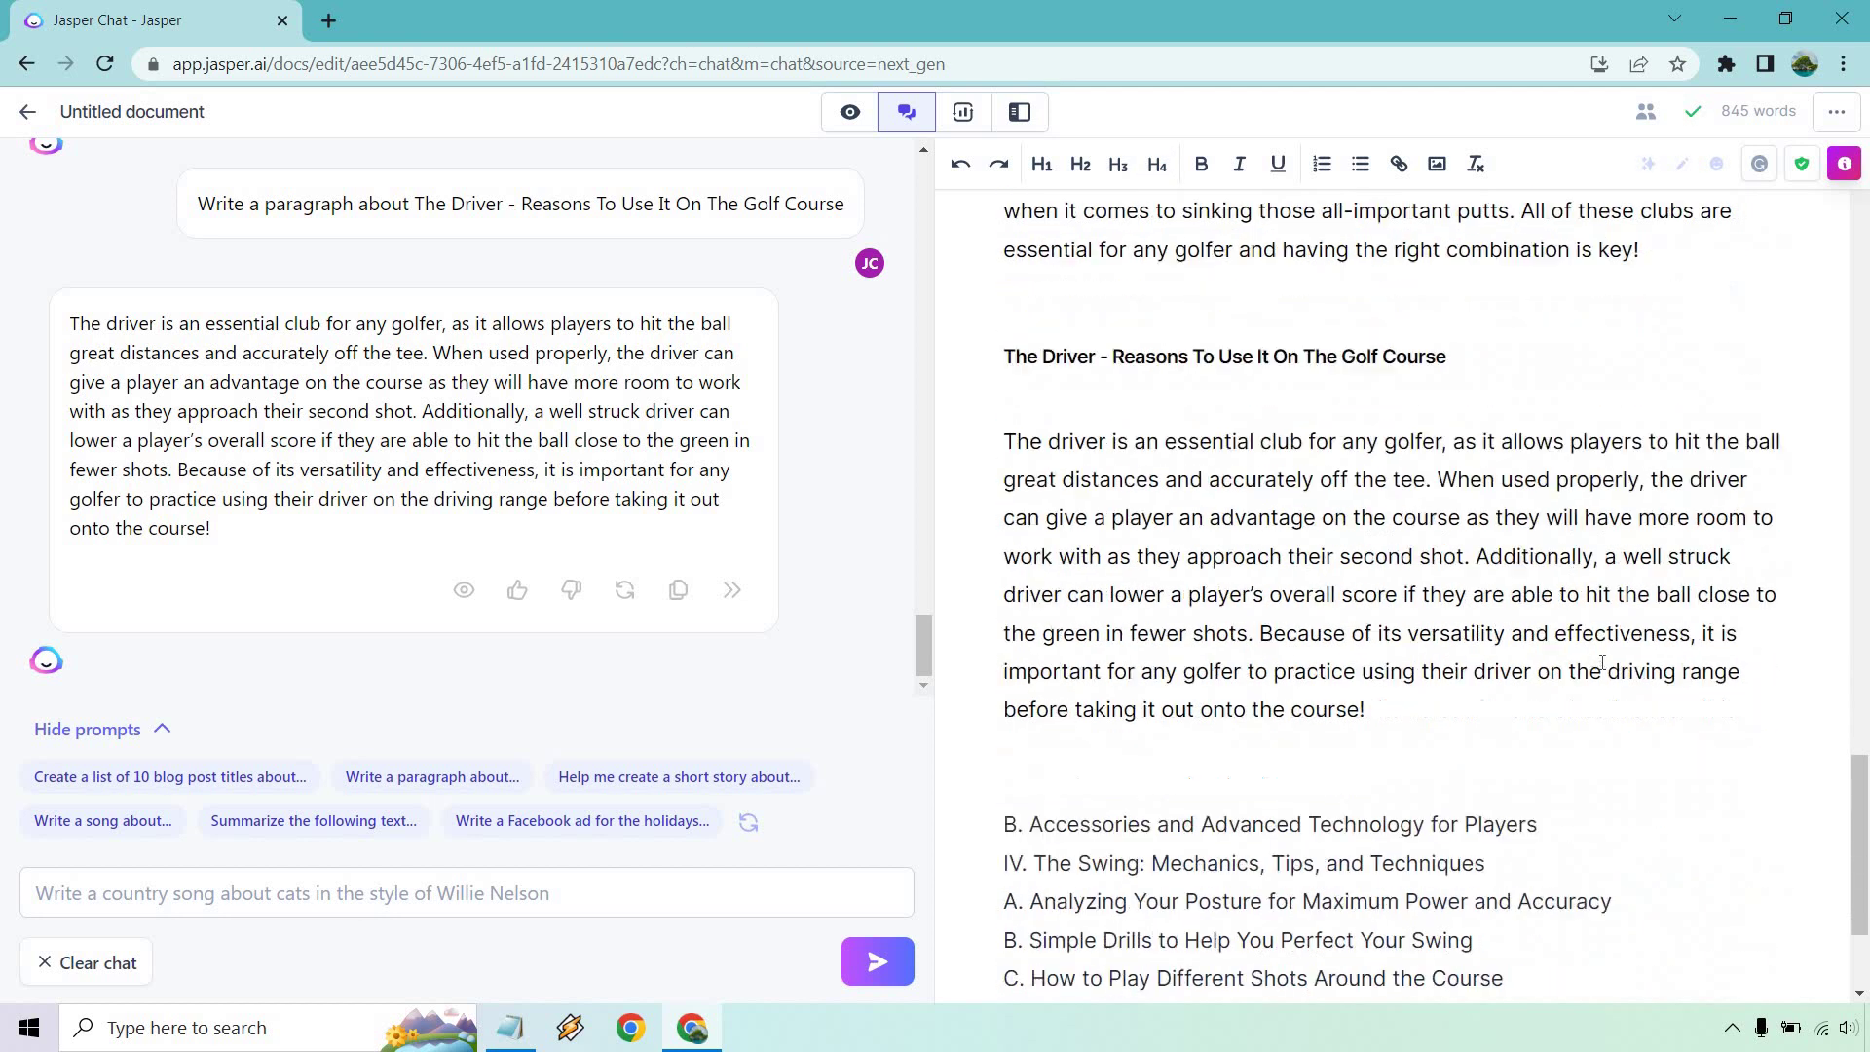
{"action": "scroll", "coordinate": [1600, 662], "scroll_direction": "up", "scroll_amount": 3}
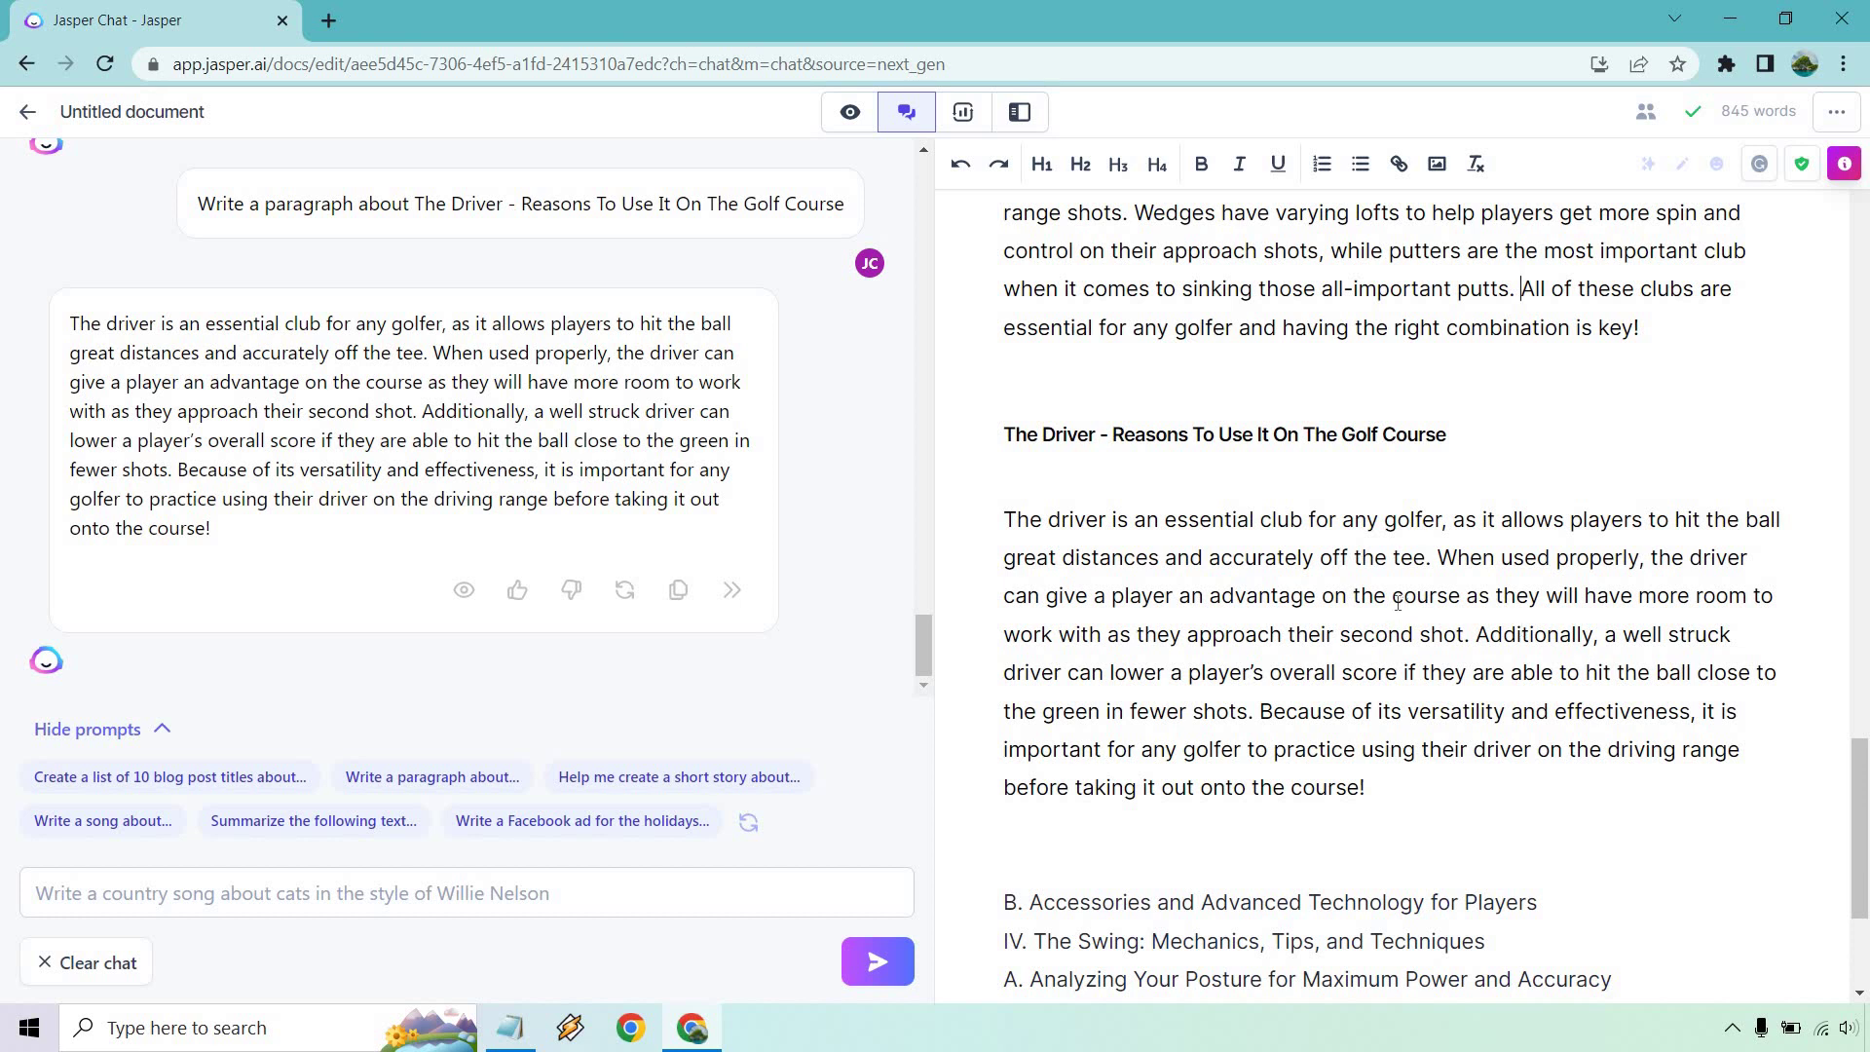
{"action": "scroll", "coordinate": [1414, 650], "scroll_direction": "down", "scroll_amount": 1}
Step: Add the 'Irons - Reasons To Use Them On The Golf Course' line and ask Jasper Chat to write a paragraph about it
{"action": "key", "text": "Return"}
{"action": "key", "text": "Return"}
{"action": "key", "text": "ctrl+v"}
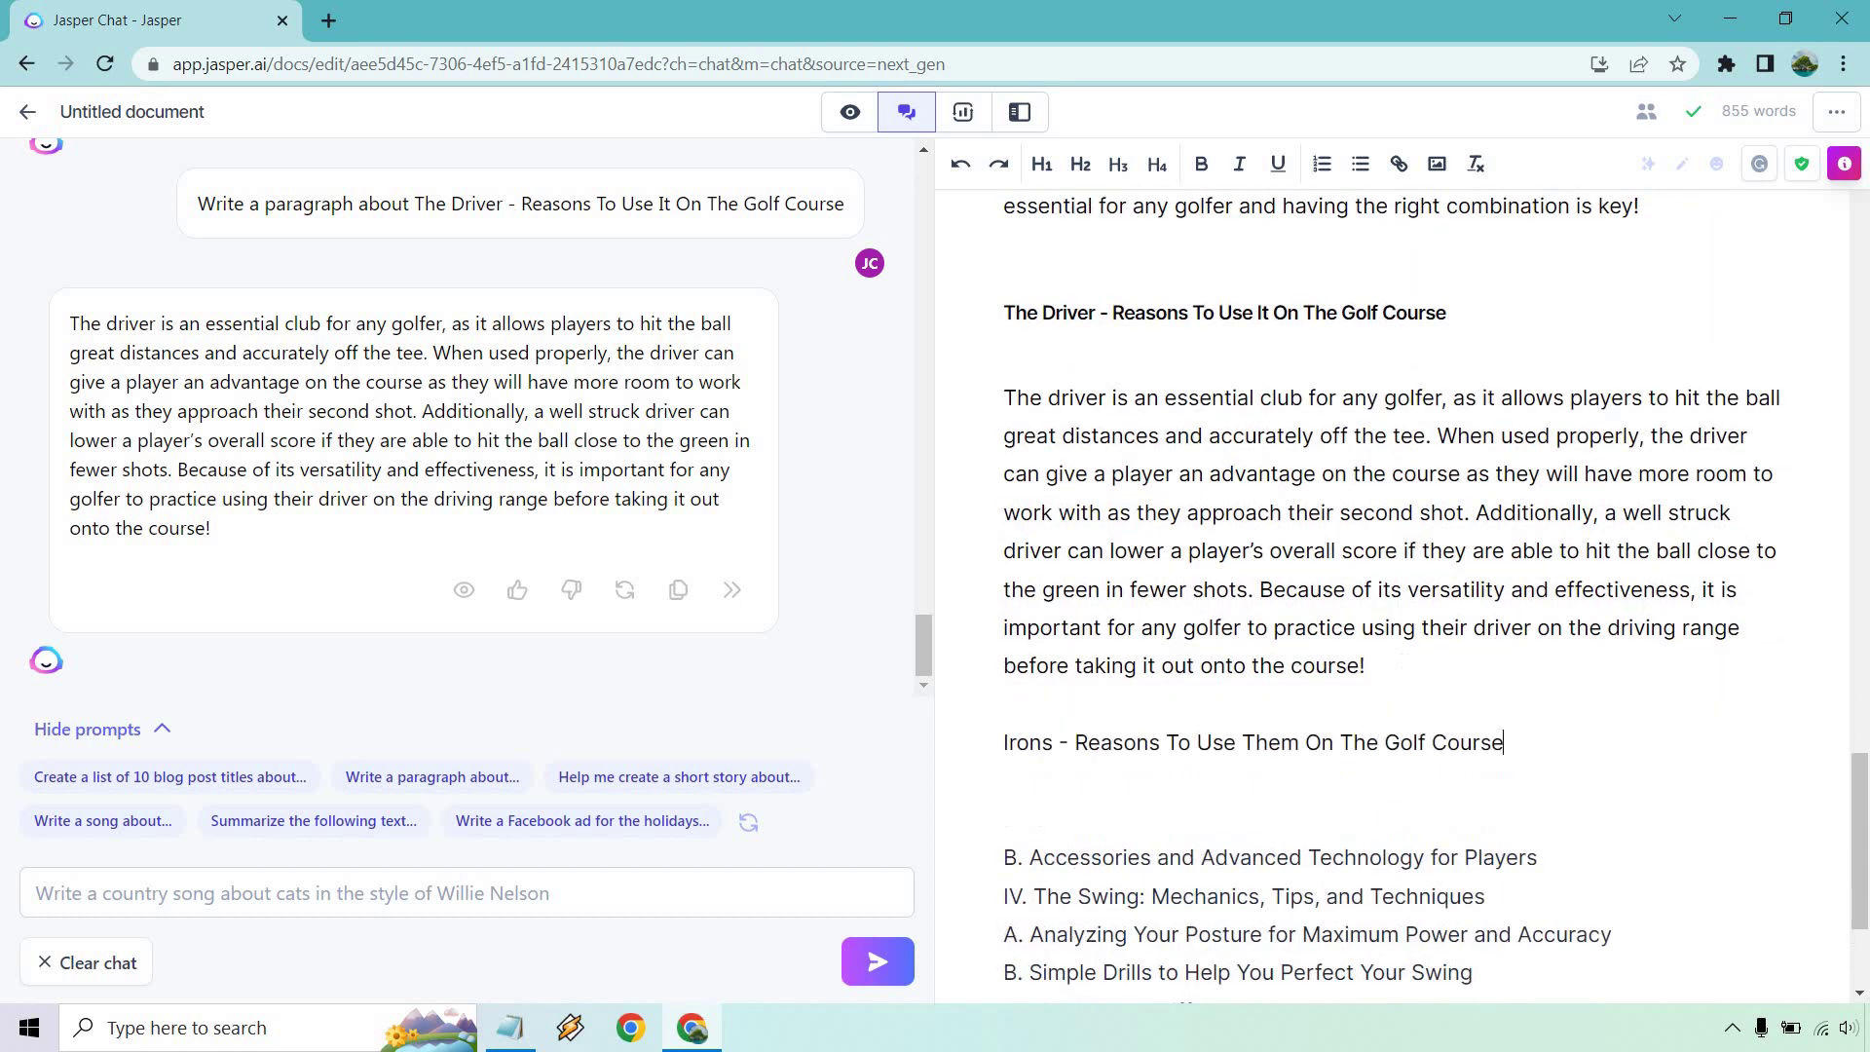
{"action": "left_click_drag", "start_coordinate": [1514, 742], "coordinate": [1004, 742]}
{"action": "key", "text": "ctrl+c"}
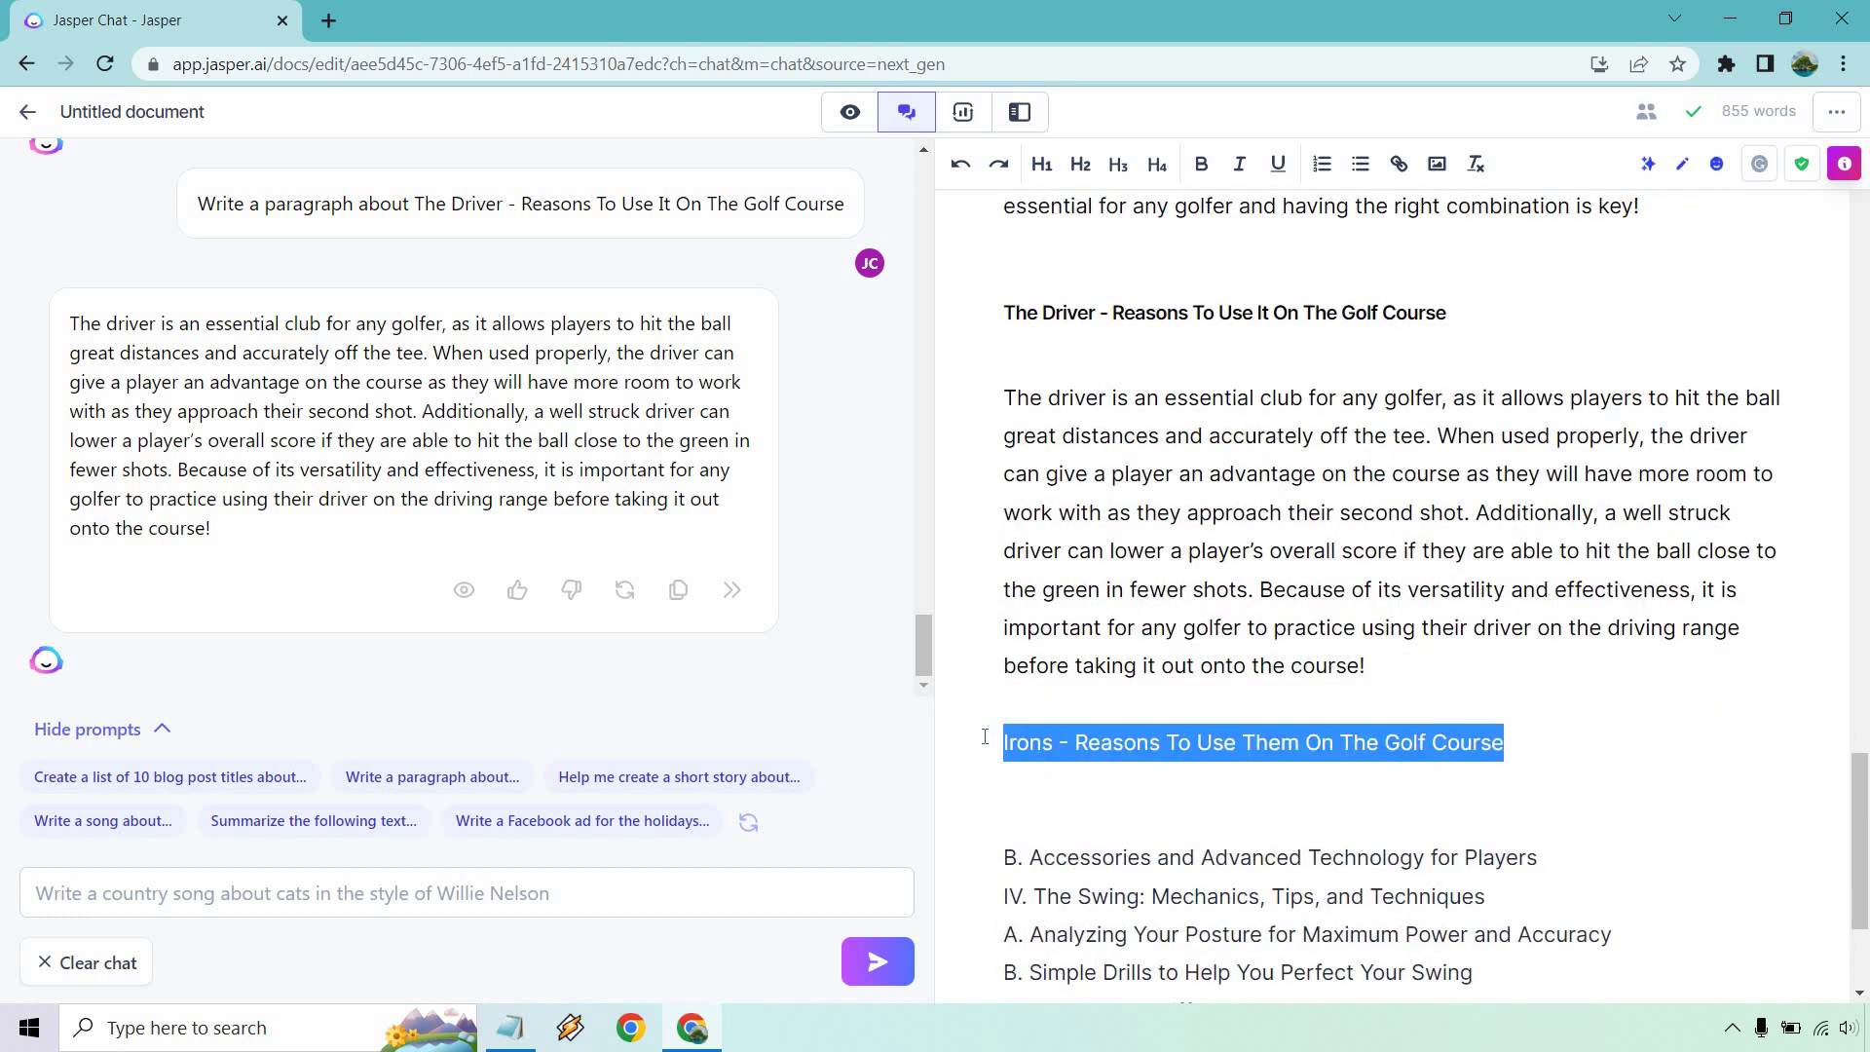
{"action": "left_click", "coordinate": [456, 779]}
{"action": "key", "text": "ctrl+v"}
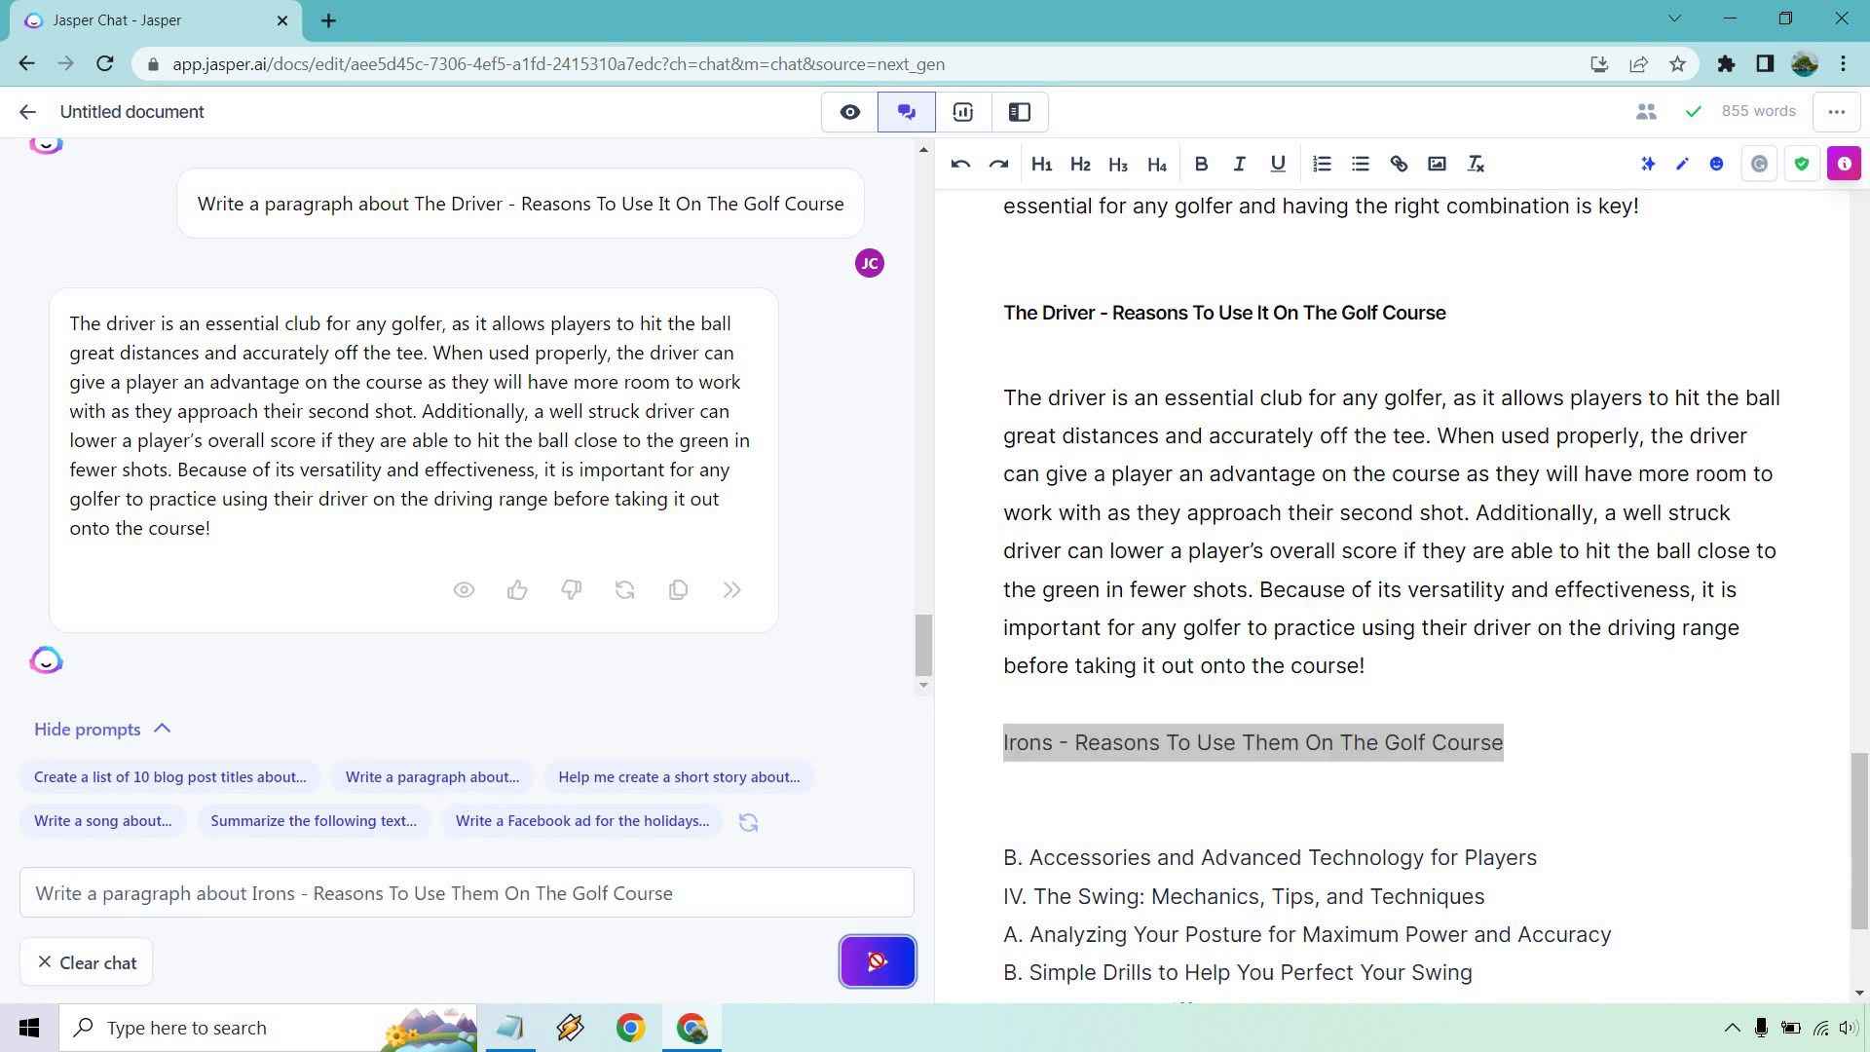
{"action": "left_click", "coordinate": [877, 961]}
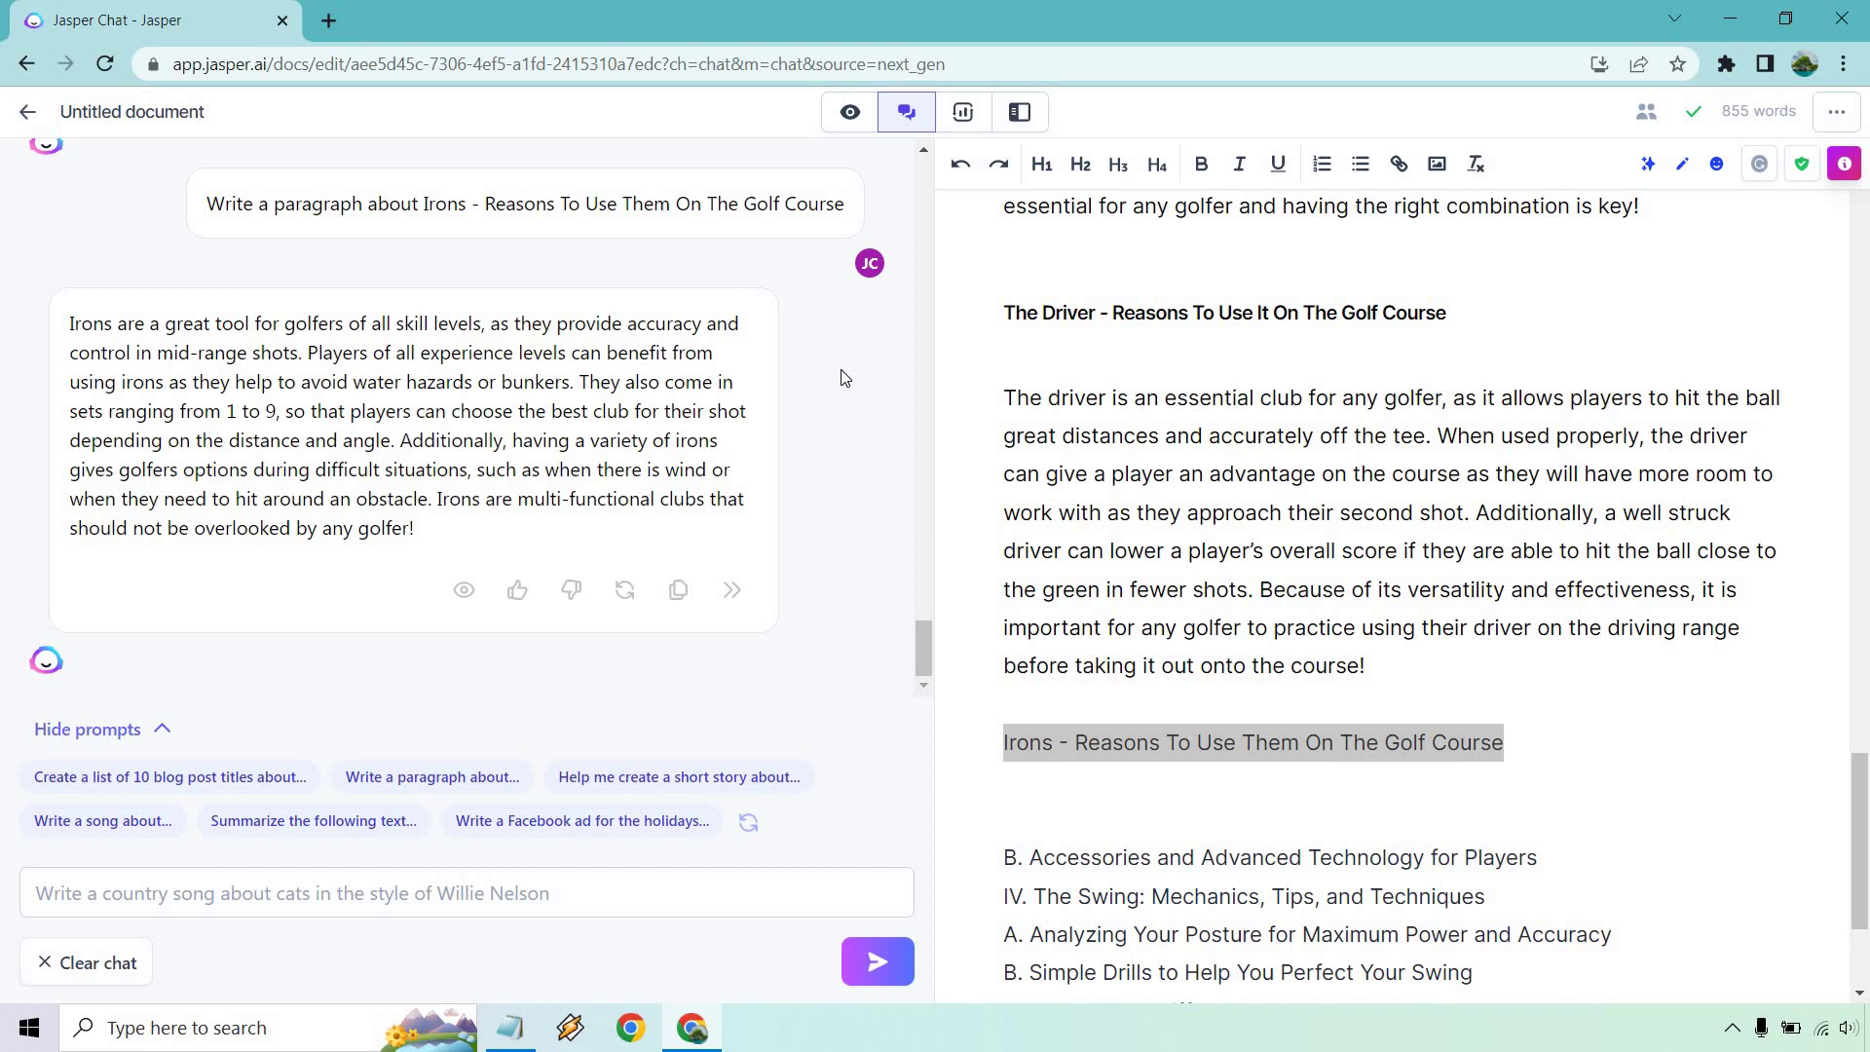
Step: Copy Jasper's irons paragraph and paste it beneath the Irons heading
{"action": "left_click", "coordinate": [691, 590]}
{"action": "left_click", "coordinate": [1557, 743]}
{"action": "key", "text": "ctrl+v"}
{"action": "scroll", "coordinate": [1457, 565], "scroll_direction": "up", "scroll_amount": 8}
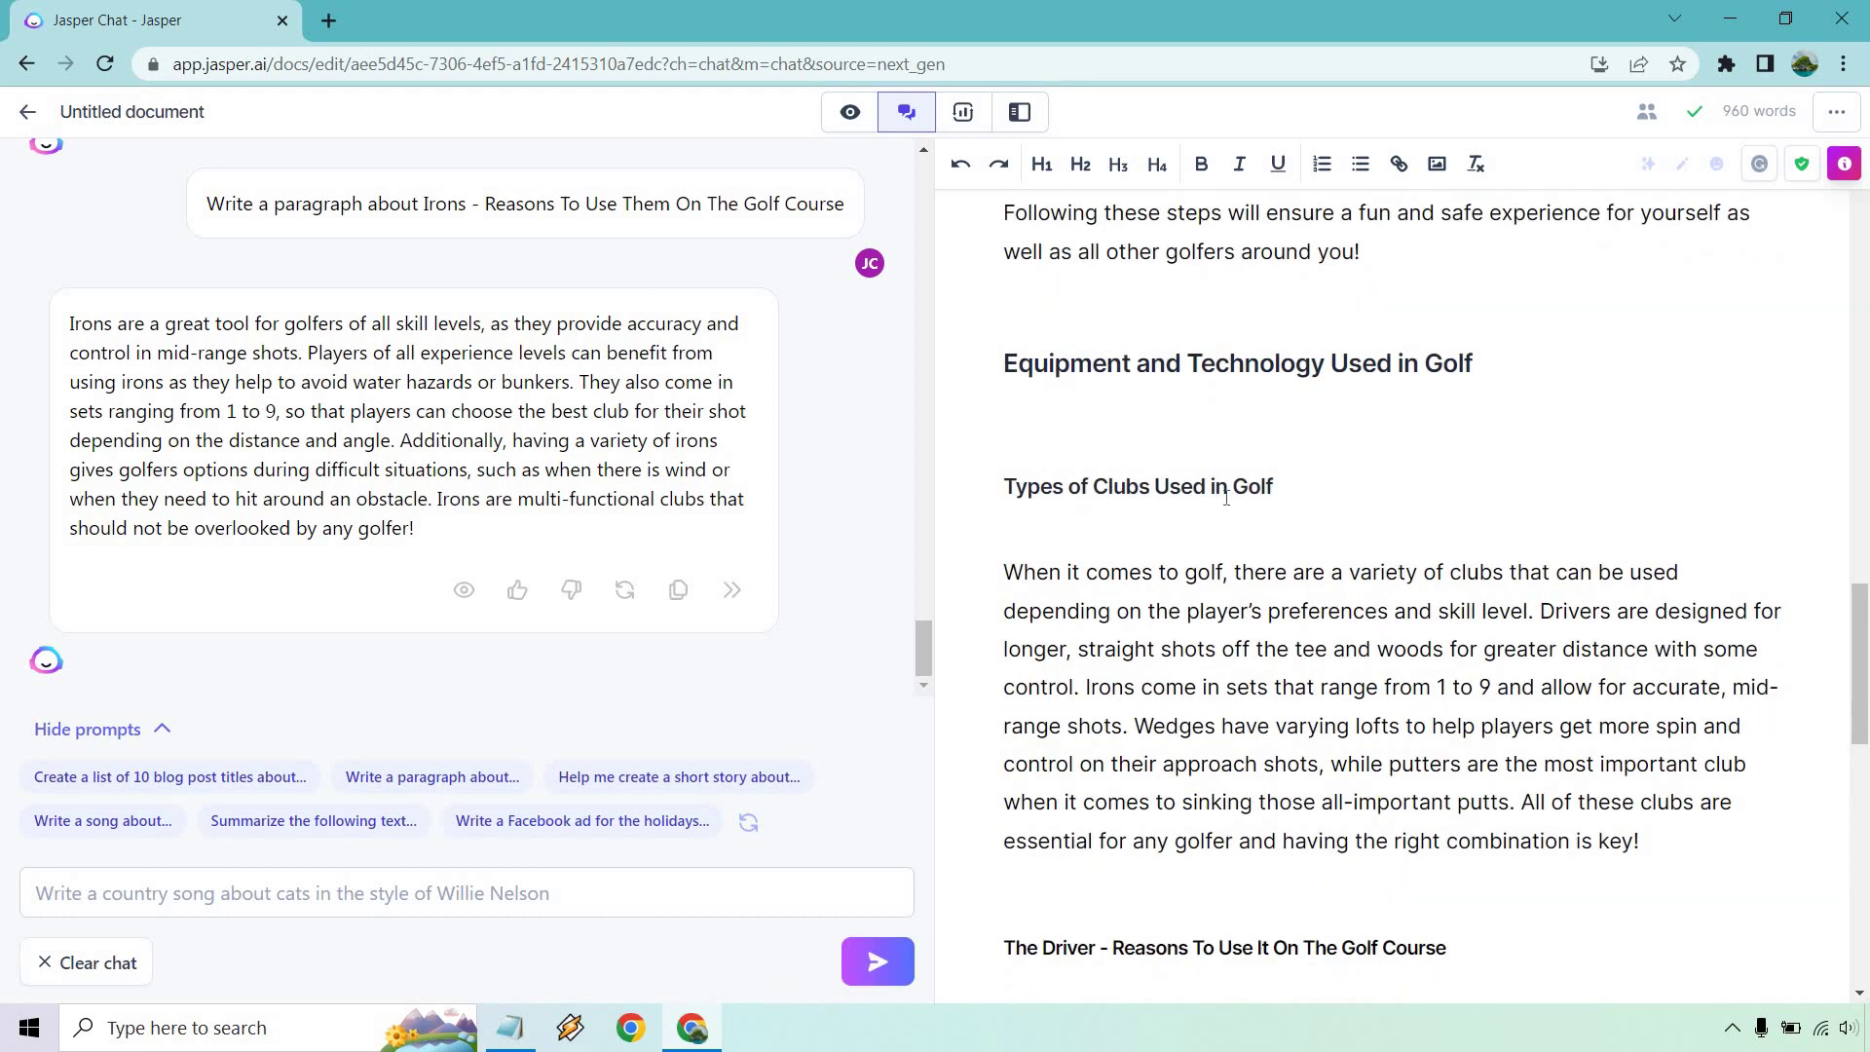
{"action": "scroll", "coordinate": [1199, 484], "scroll_direction": "down", "scroll_amount": 12}
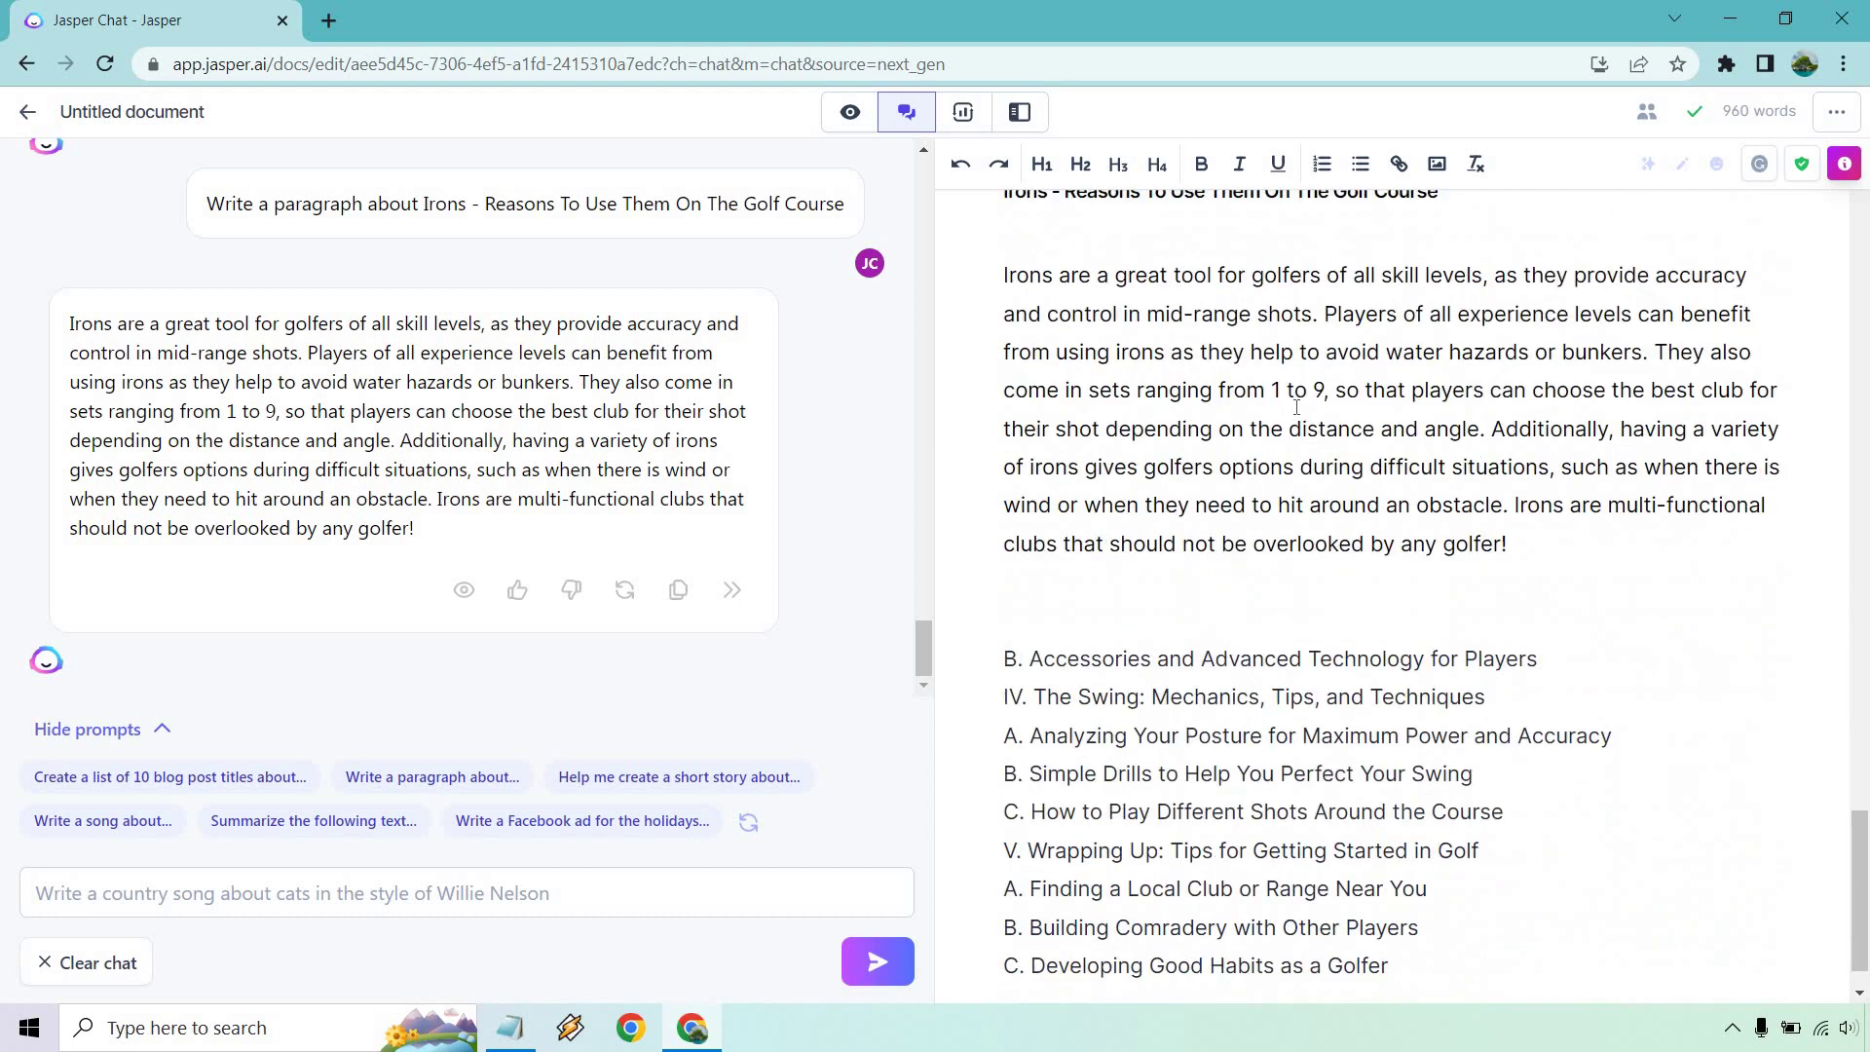
{"action": "scroll", "coordinate": [1296, 407], "scroll_direction": "down", "scroll_amount": 1}
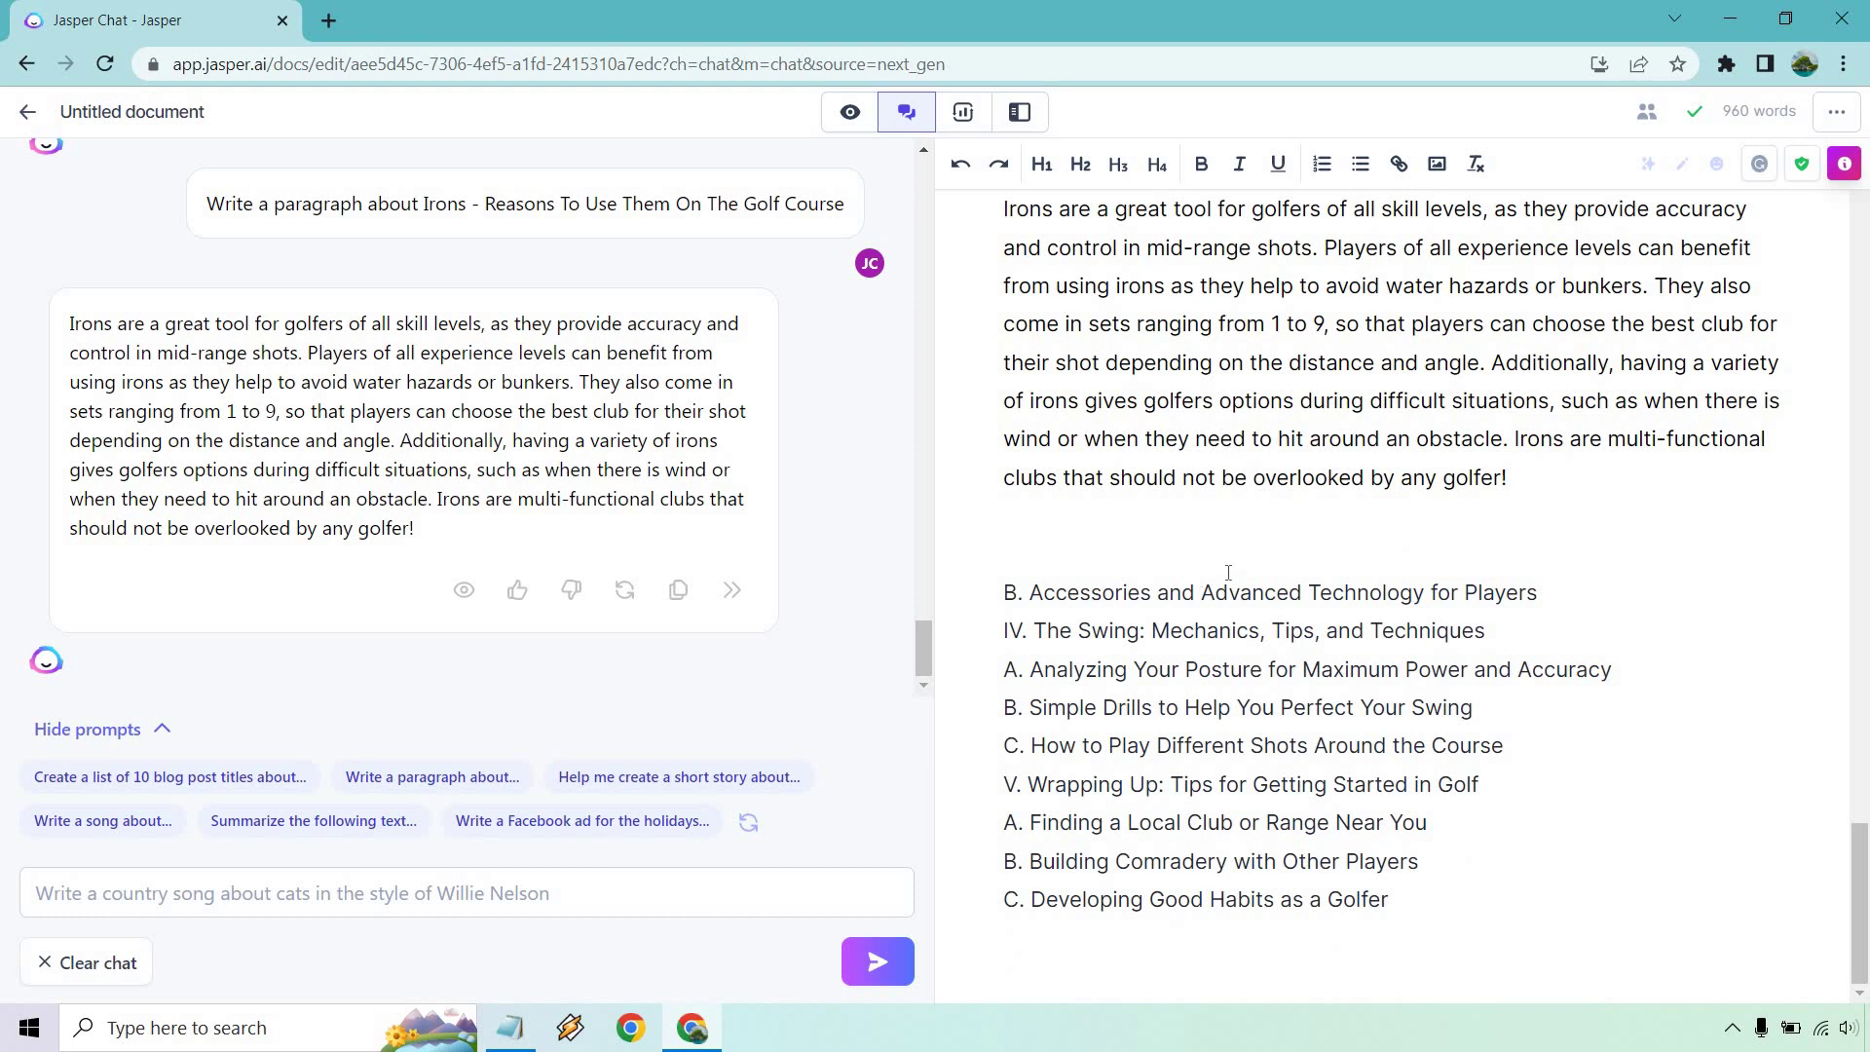
Step: Drop the 'B.' prefix, then request a paragraph on accessories and advanced technology for golfers
{"action": "left_click", "coordinate": [1031, 599]}
{"action": "key", "text": "BackSpace"}
{"action": "key", "text": "BackSpace"}
{"action": "key", "text": "BackSpace"}
{"action": "key", "text": "BackSpace"}
{"action": "key", "text": "shift+End"}
{"action": "left_click", "coordinate": [394, 784]}
{"action": "key", "text": "ctrl+v"}
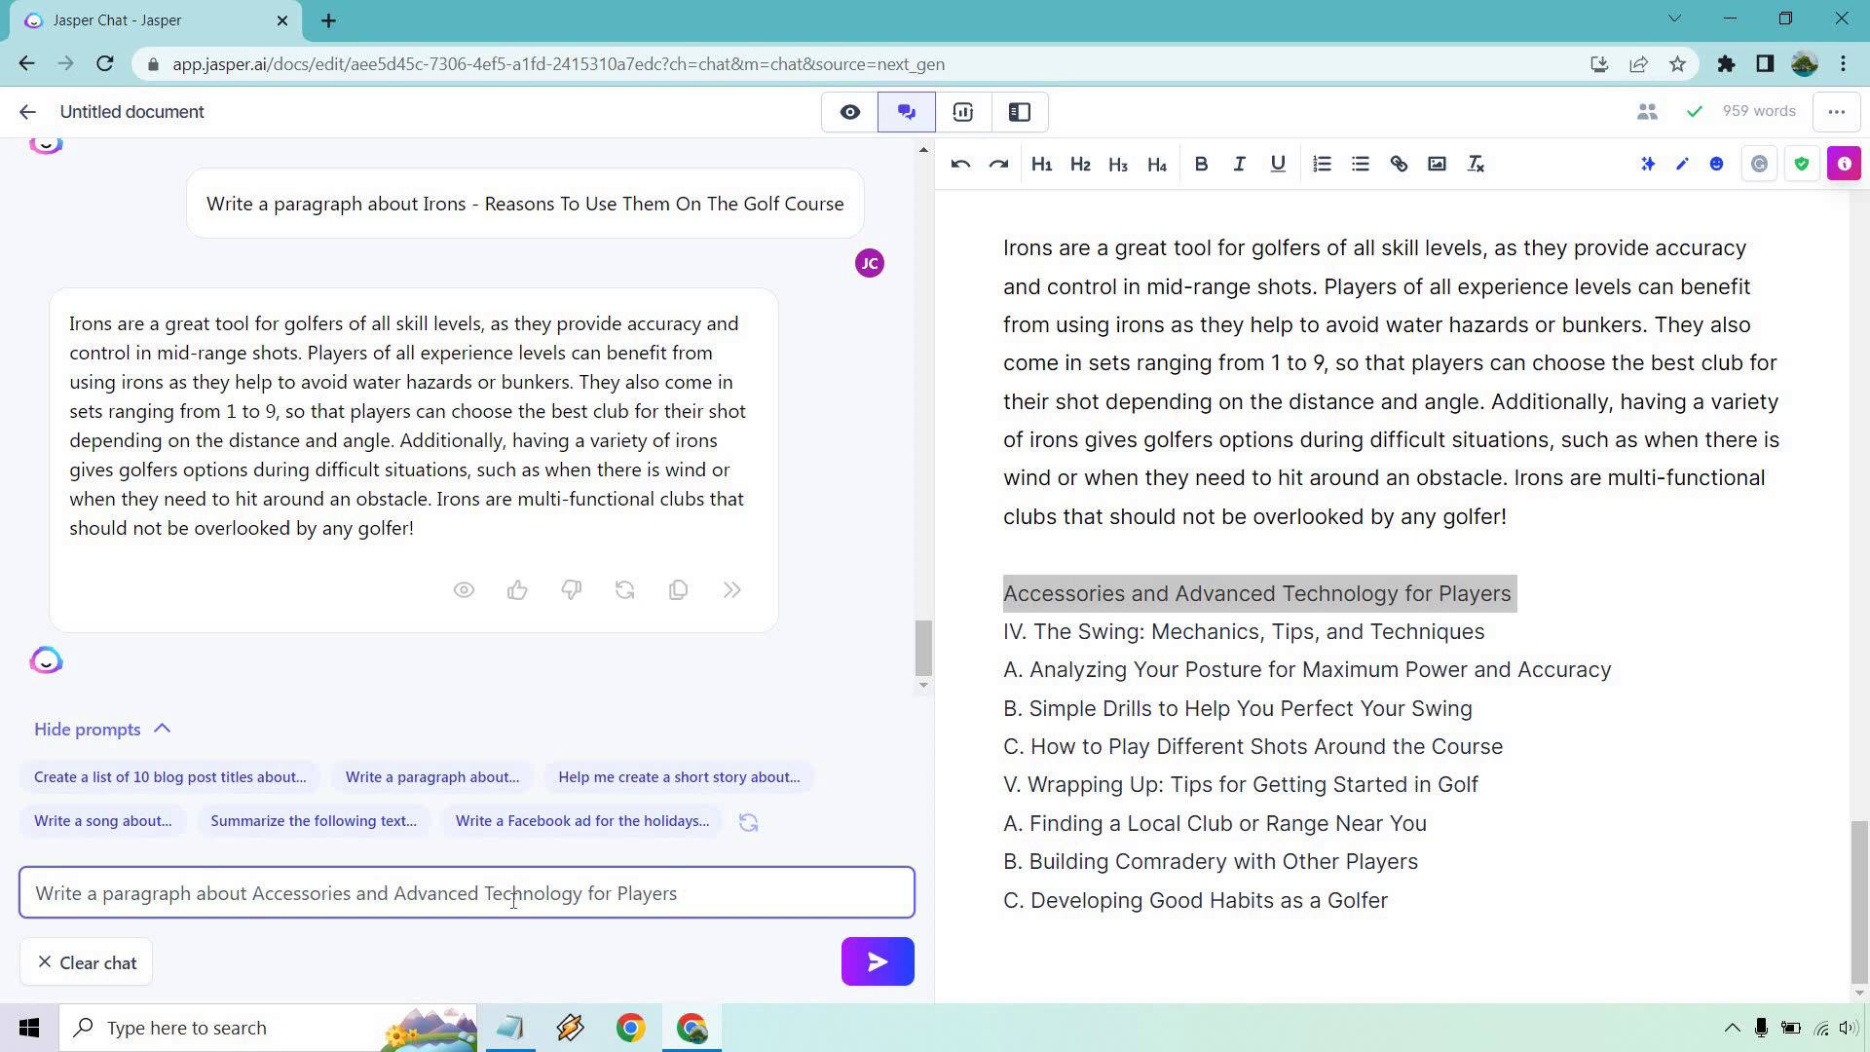
{"action": "key", "text": "BackSpace"}
{"action": "key", "text": "BackSpace"}
{"action": "key", "text": "BackSpace"}
{"action": "key", "text": "BackSpace"}
{"action": "key", "text": "BackSpace"}
{"action": "key", "text": "BackSpace"}
{"action": "key", "text": "BackSpace"}
{"action": "type", "text": "golfers"}
{"action": "key", "text": "Return"}
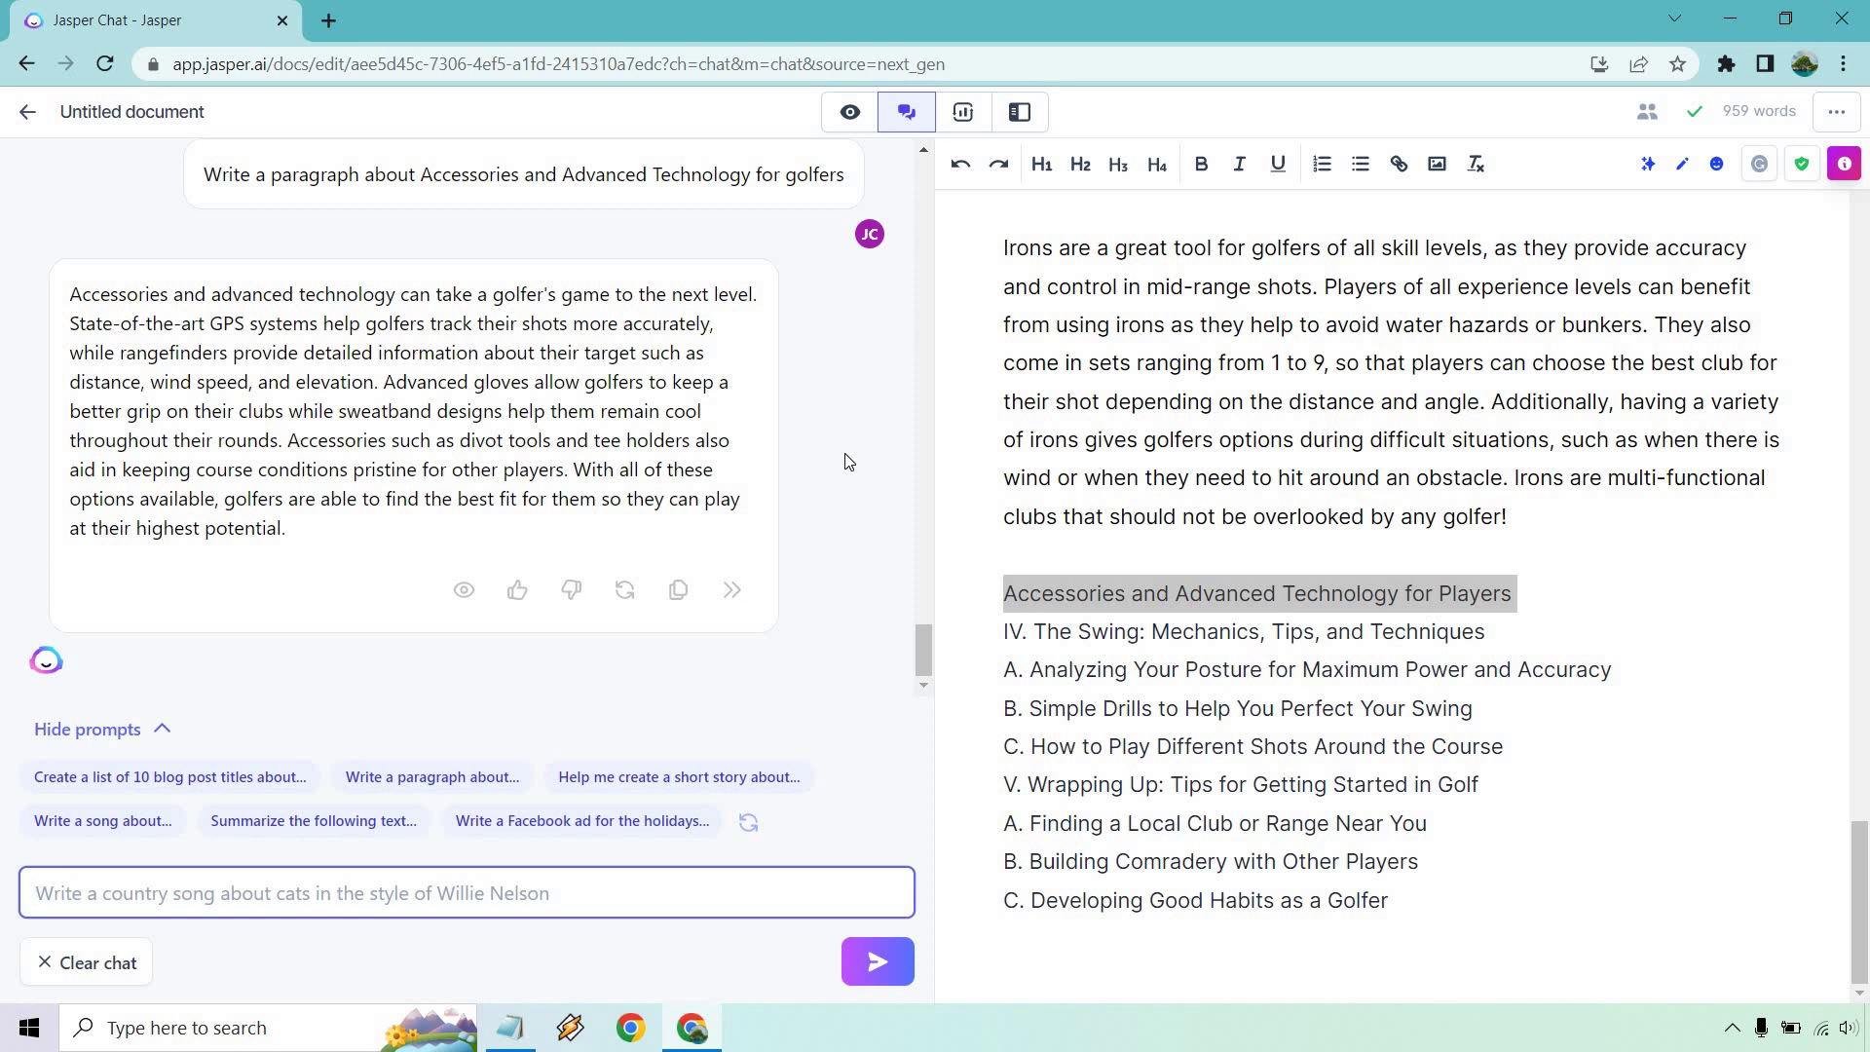
Step: Paste Jasper's accessories paragraph on a new line under the Accessories line
{"action": "left_click", "coordinate": [678, 589]}
{"action": "left_click", "coordinate": [1558, 590]}
{"action": "key", "text": "Return"}
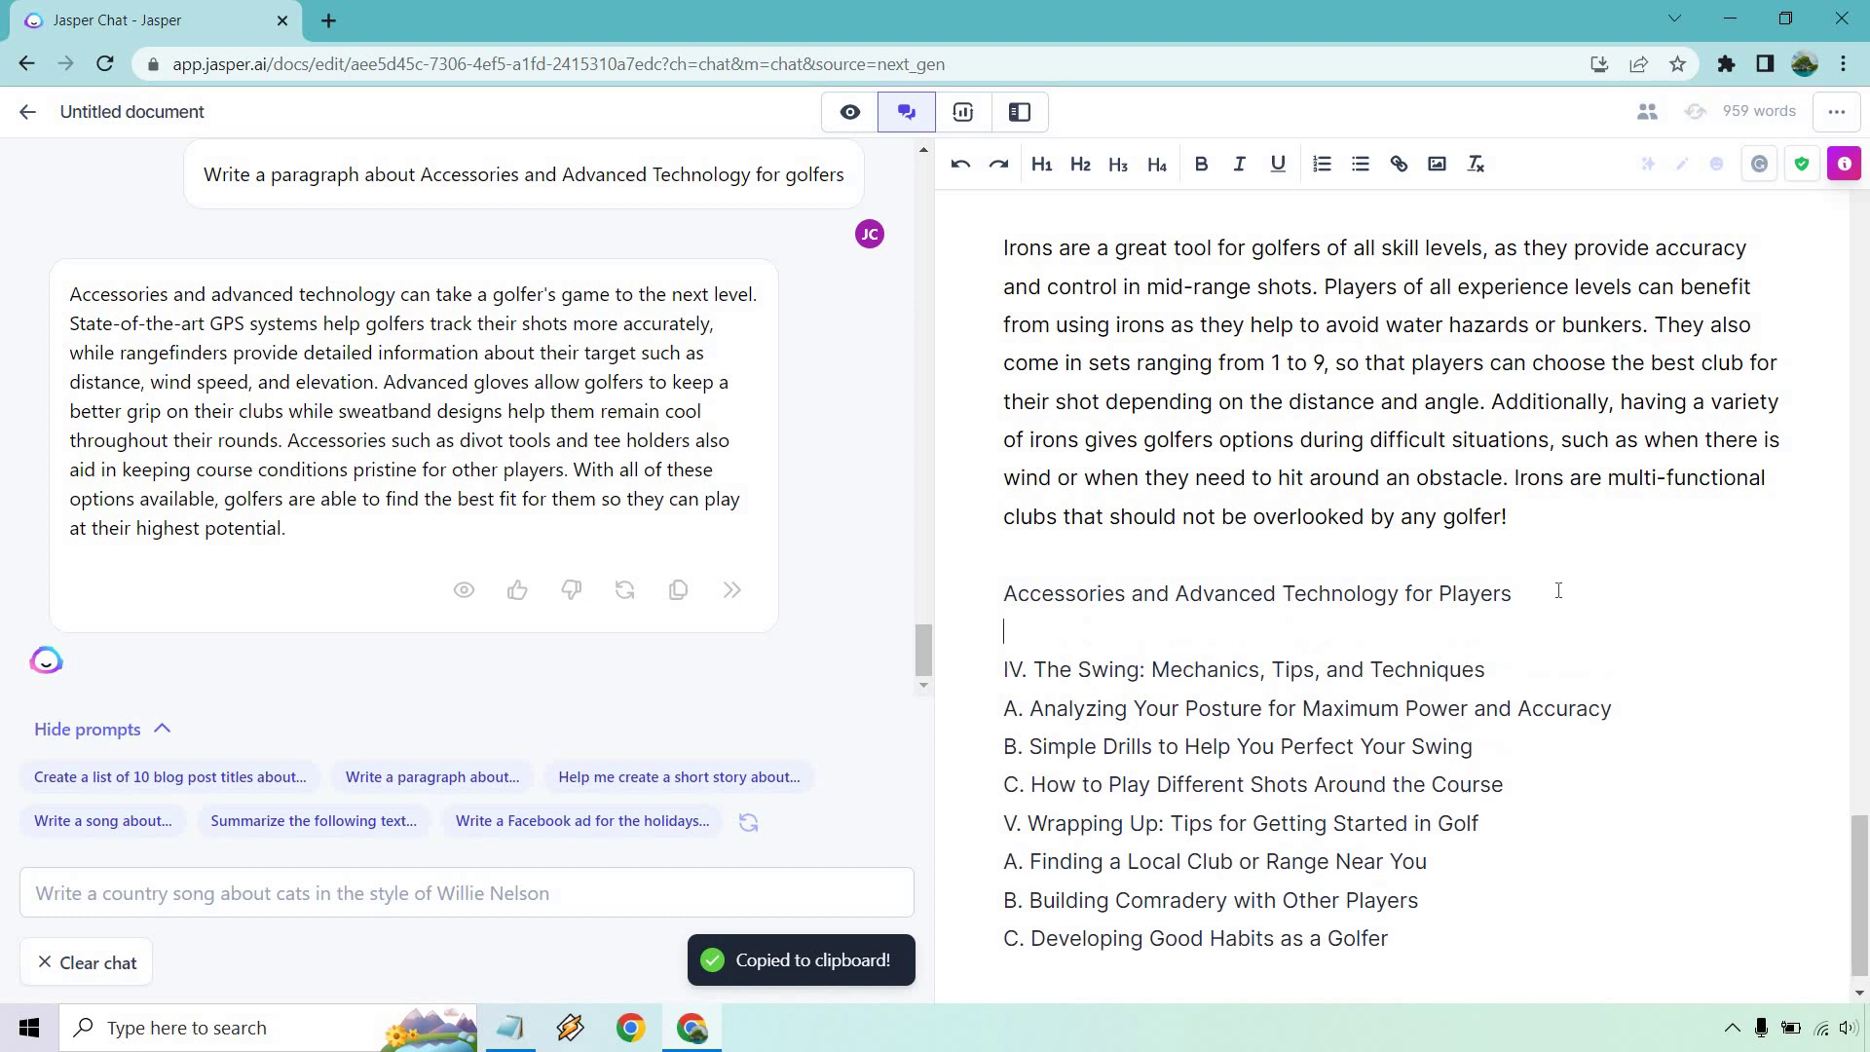
{"action": "key", "text": "ctrl+v"}
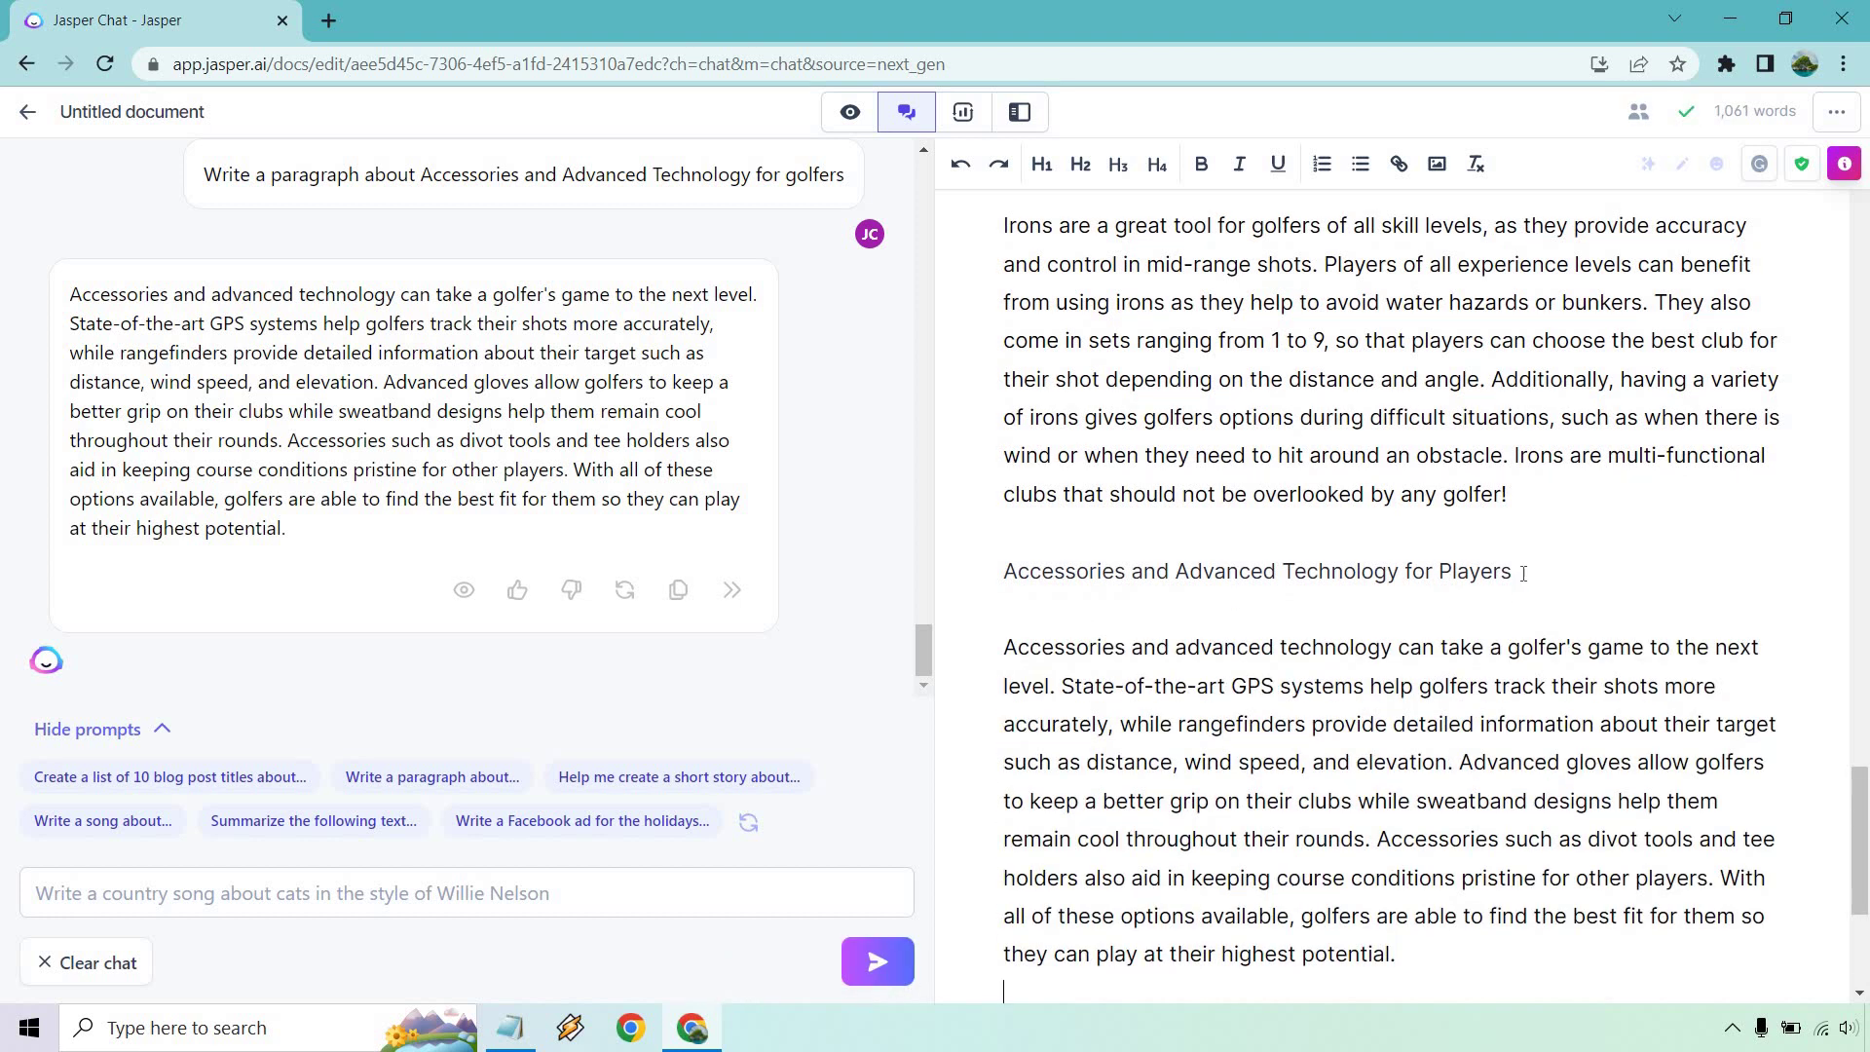
Step: Make the Accessories line a level-3 heading and review the article
{"action": "triple_click", "coordinate": [1133, 579]}
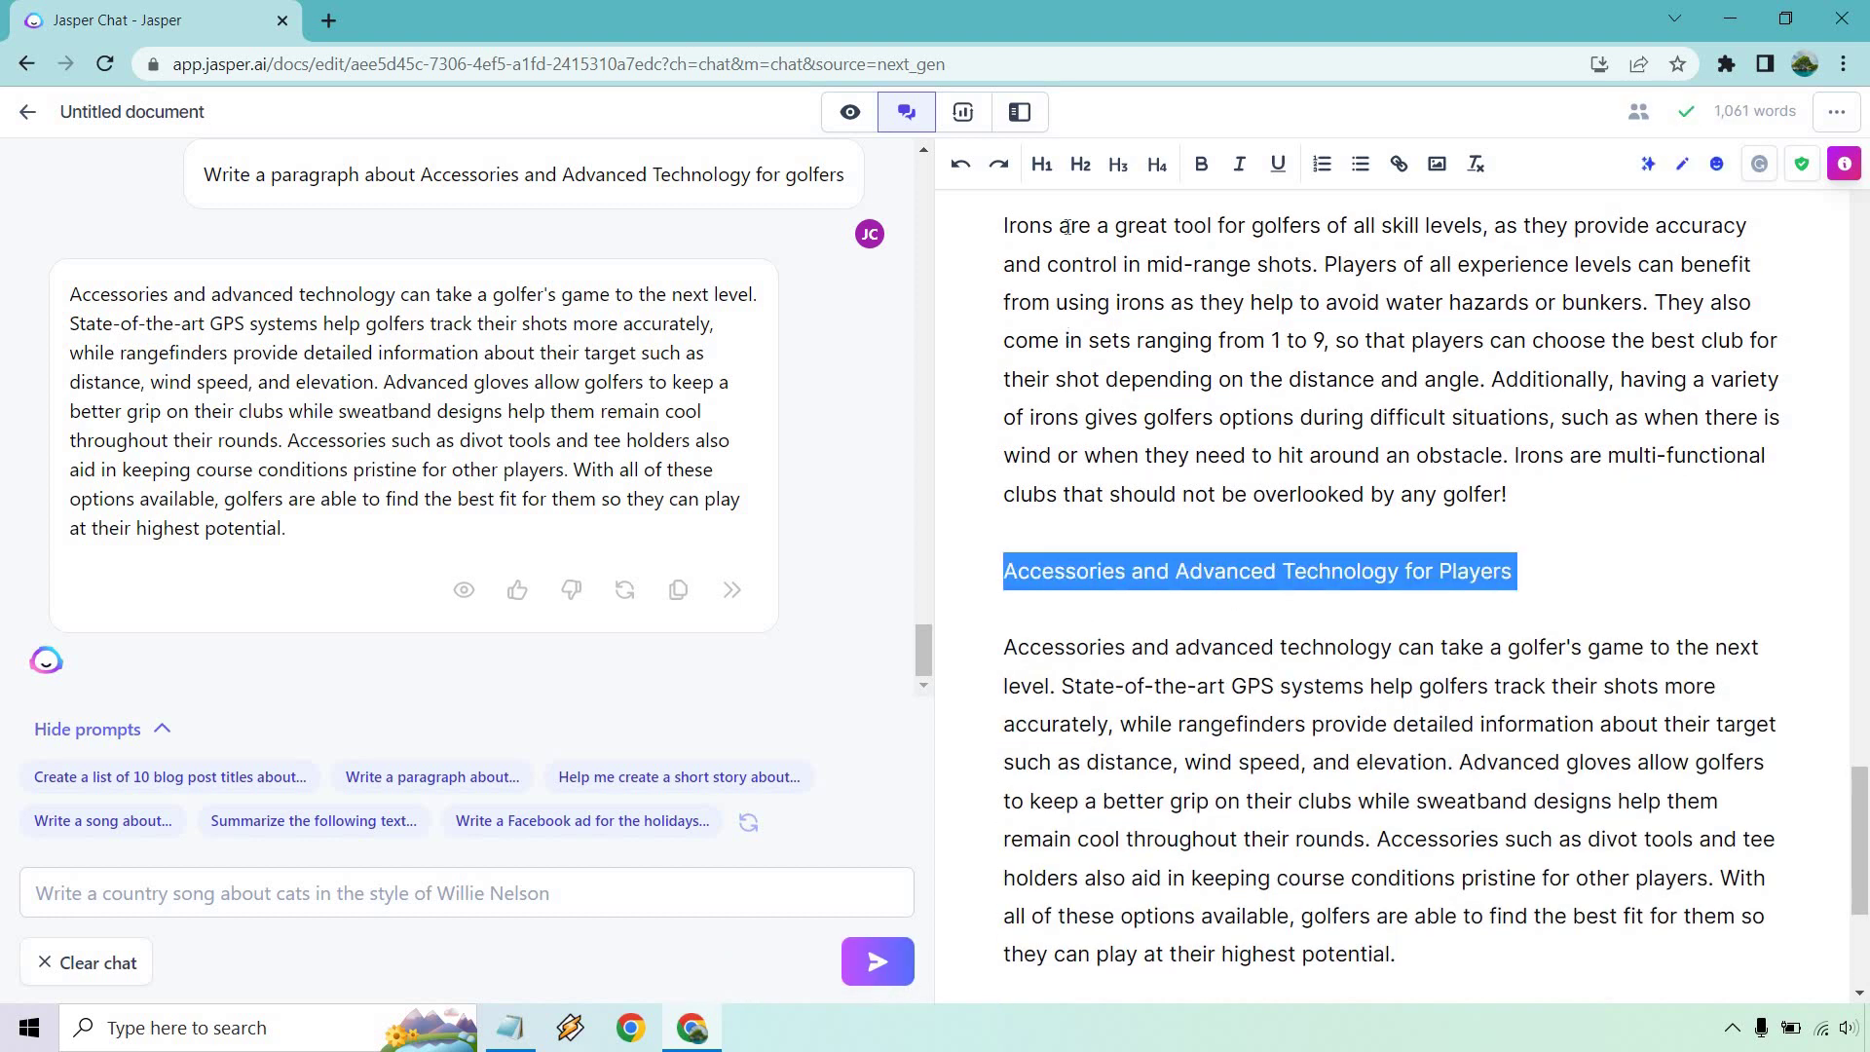
{"action": "left_click", "coordinate": [1118, 164]}
{"action": "left_click", "coordinate": [1620, 517]}
{"action": "scroll", "coordinate": [1618, 516], "scroll_direction": "up", "scroll_amount": 7}
{"action": "scroll", "coordinate": [1617, 516], "scroll_direction": "up", "scroll_amount": 6}
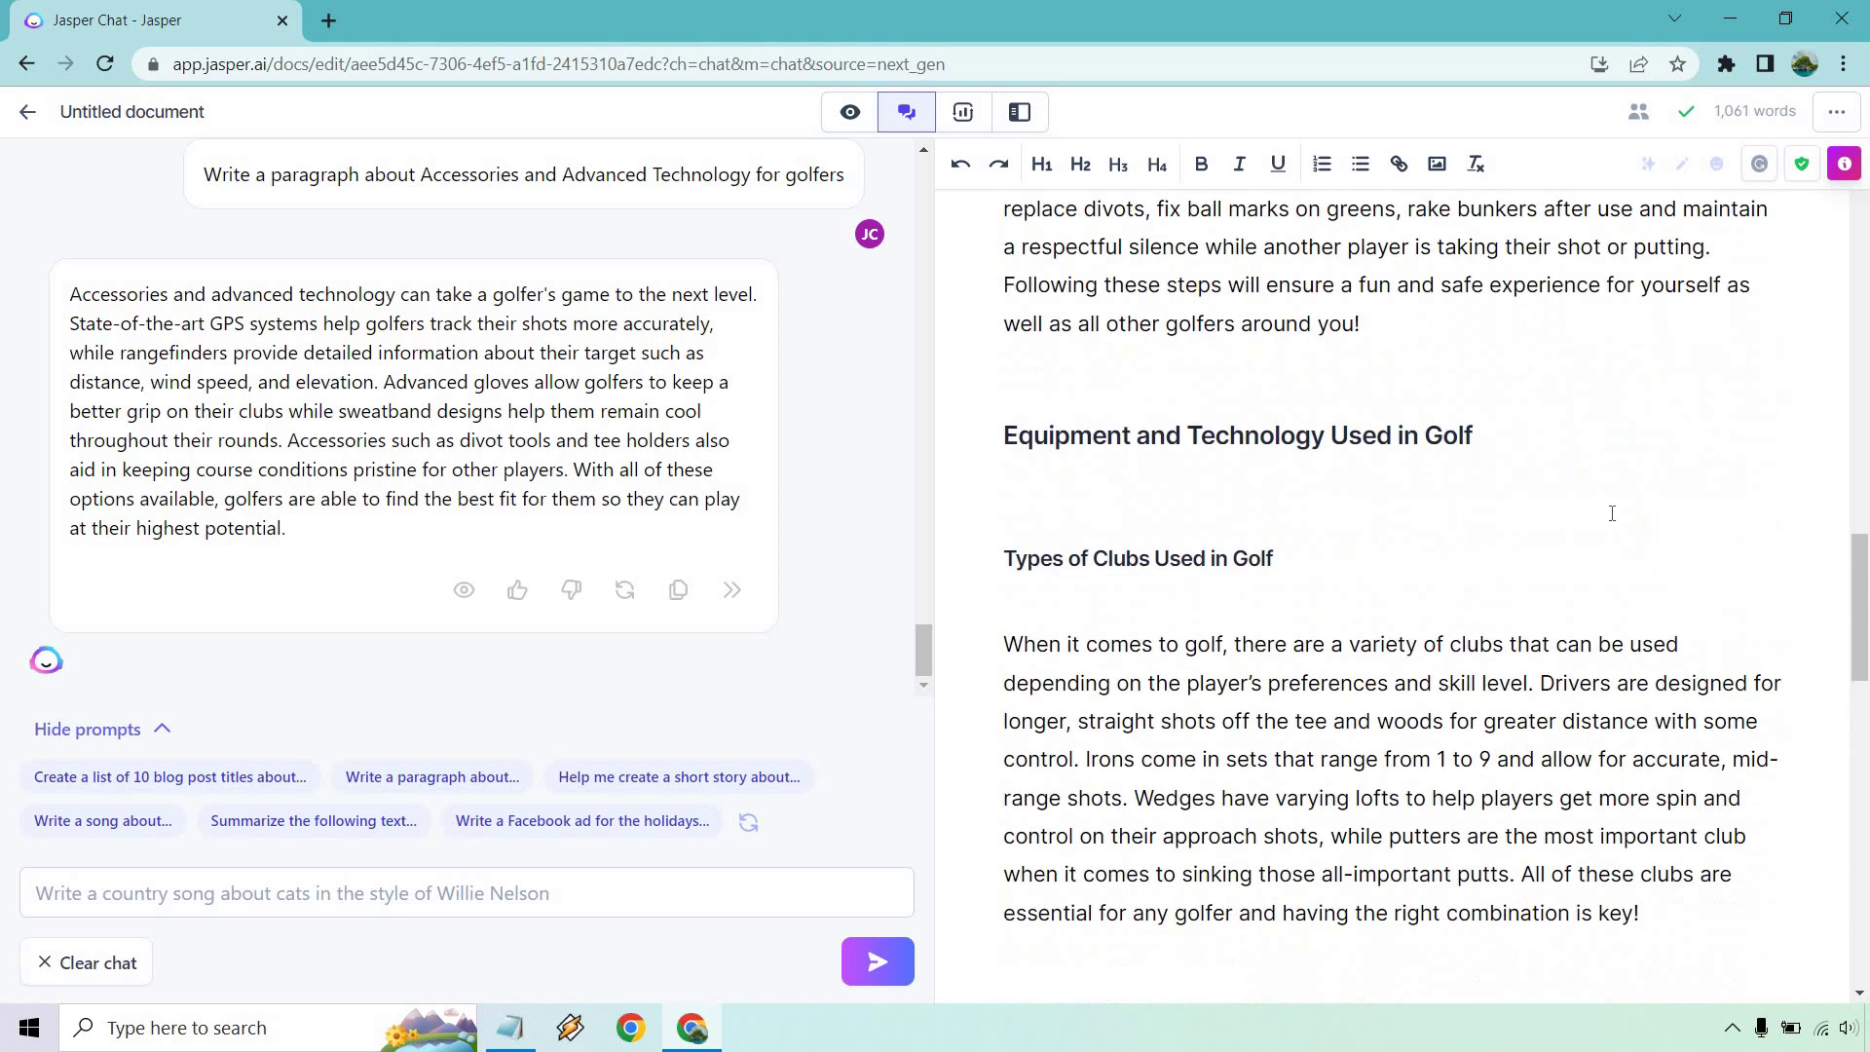
{"action": "scroll", "coordinate": [1611, 513], "scroll_direction": "down", "scroll_amount": 8}
{"action": "scroll", "coordinate": [1610, 508], "scroll_direction": "down", "scroll_amount": 10}
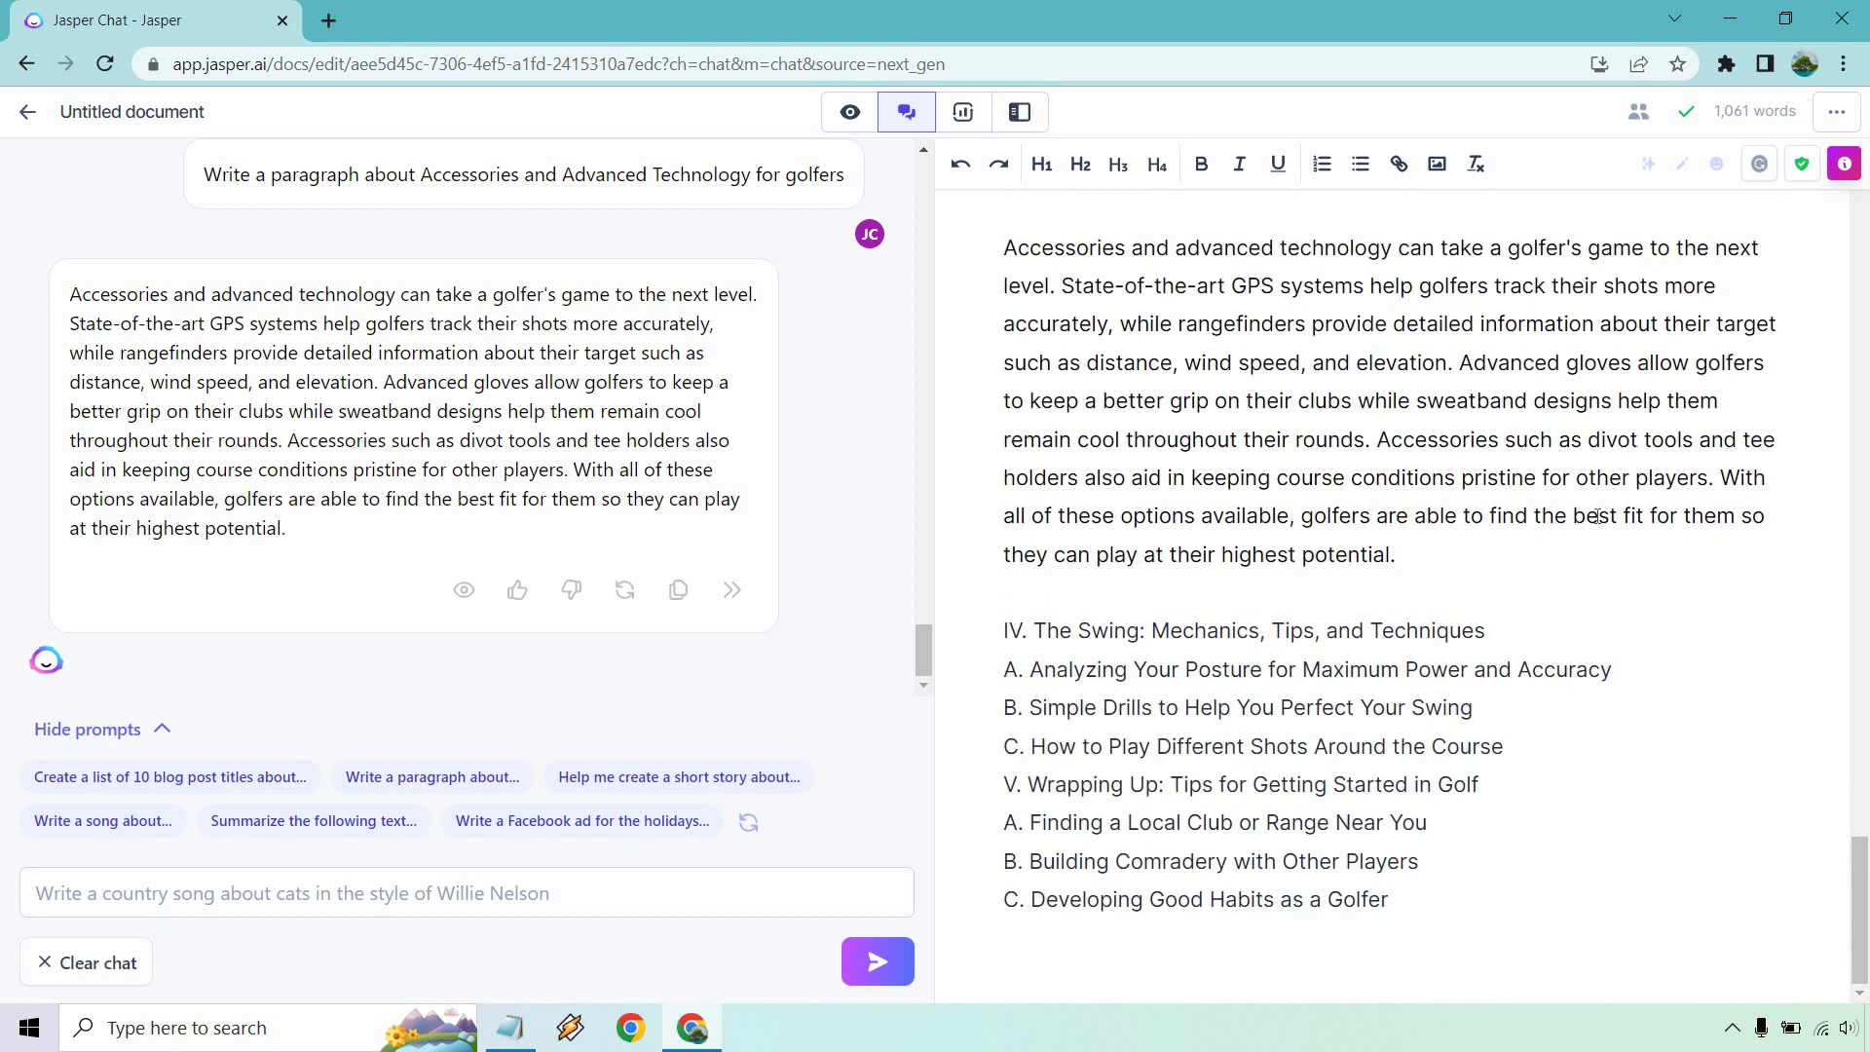
{"action": "scroll", "coordinate": [1598, 515], "scroll_direction": "up", "scroll_amount": 20}
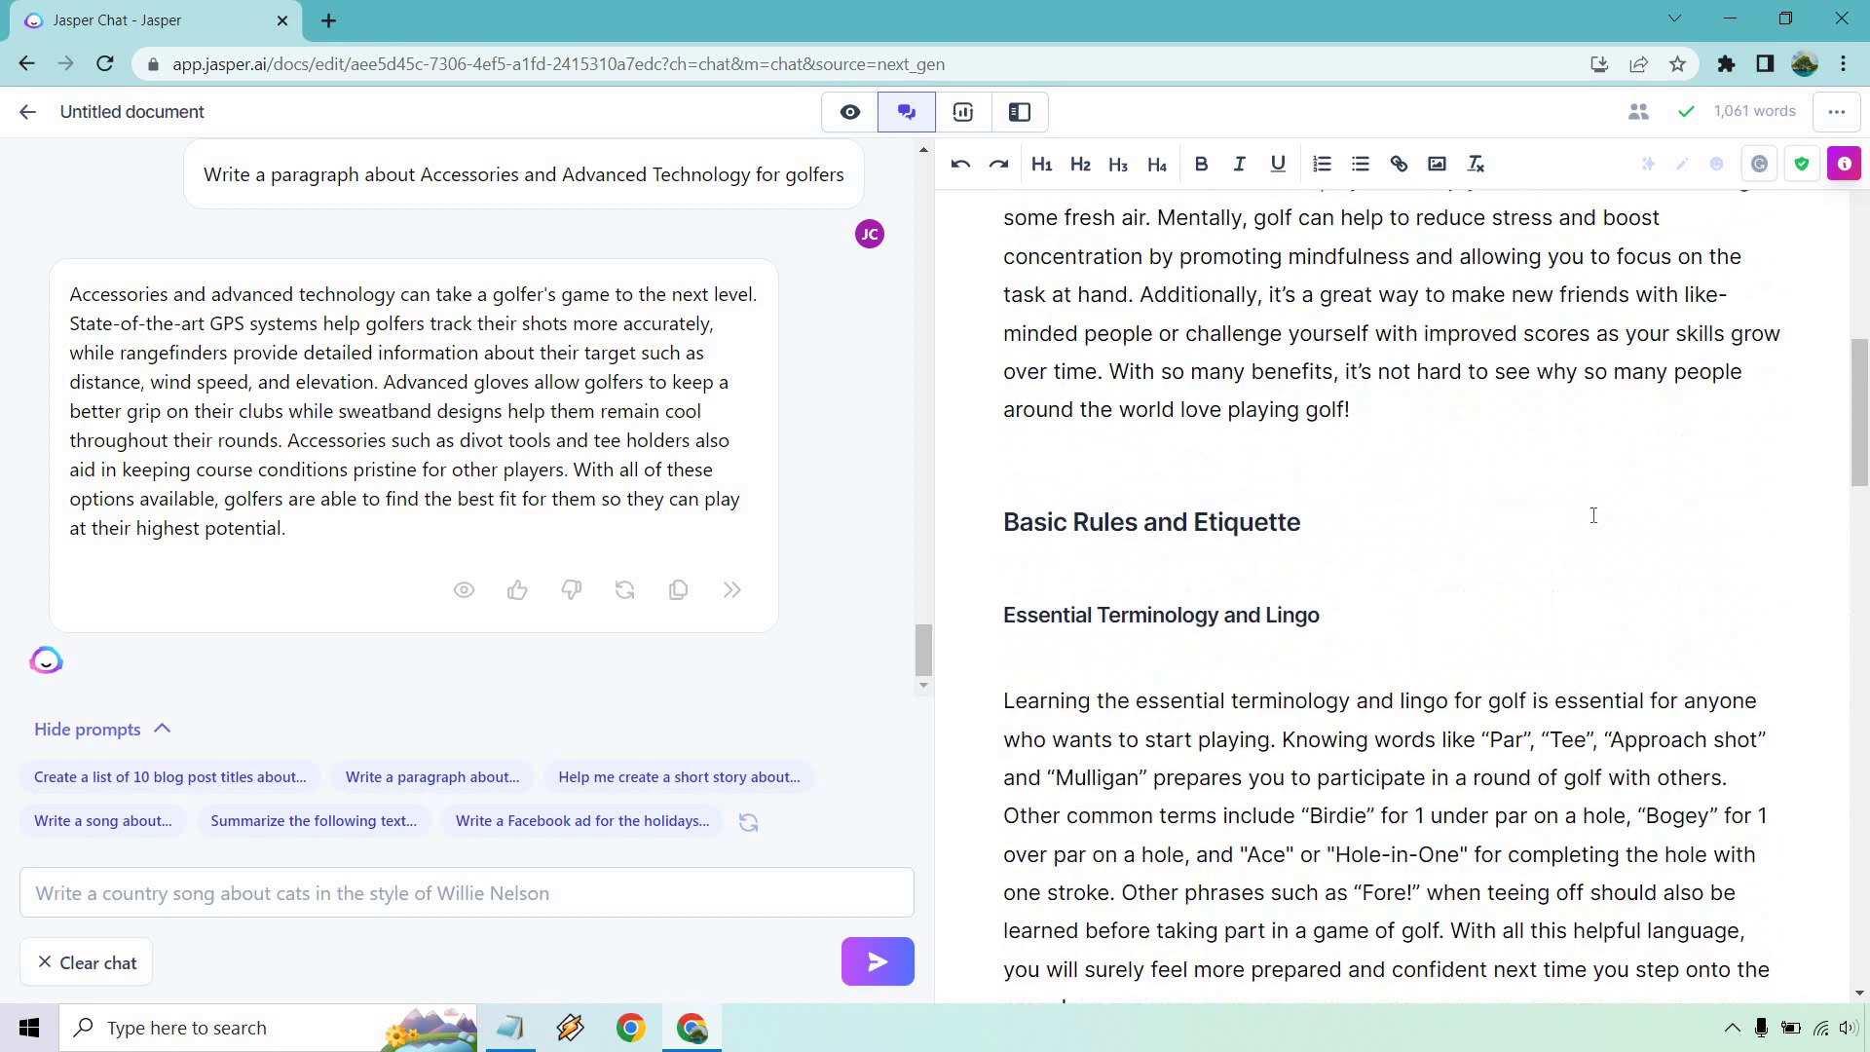
{"action": "scroll", "coordinate": [1600, 505], "scroll_direction": "up", "scroll_amount": 5}
{"action": "scroll", "coordinate": [1602, 505], "scroll_direction": "down", "scroll_amount": 15}
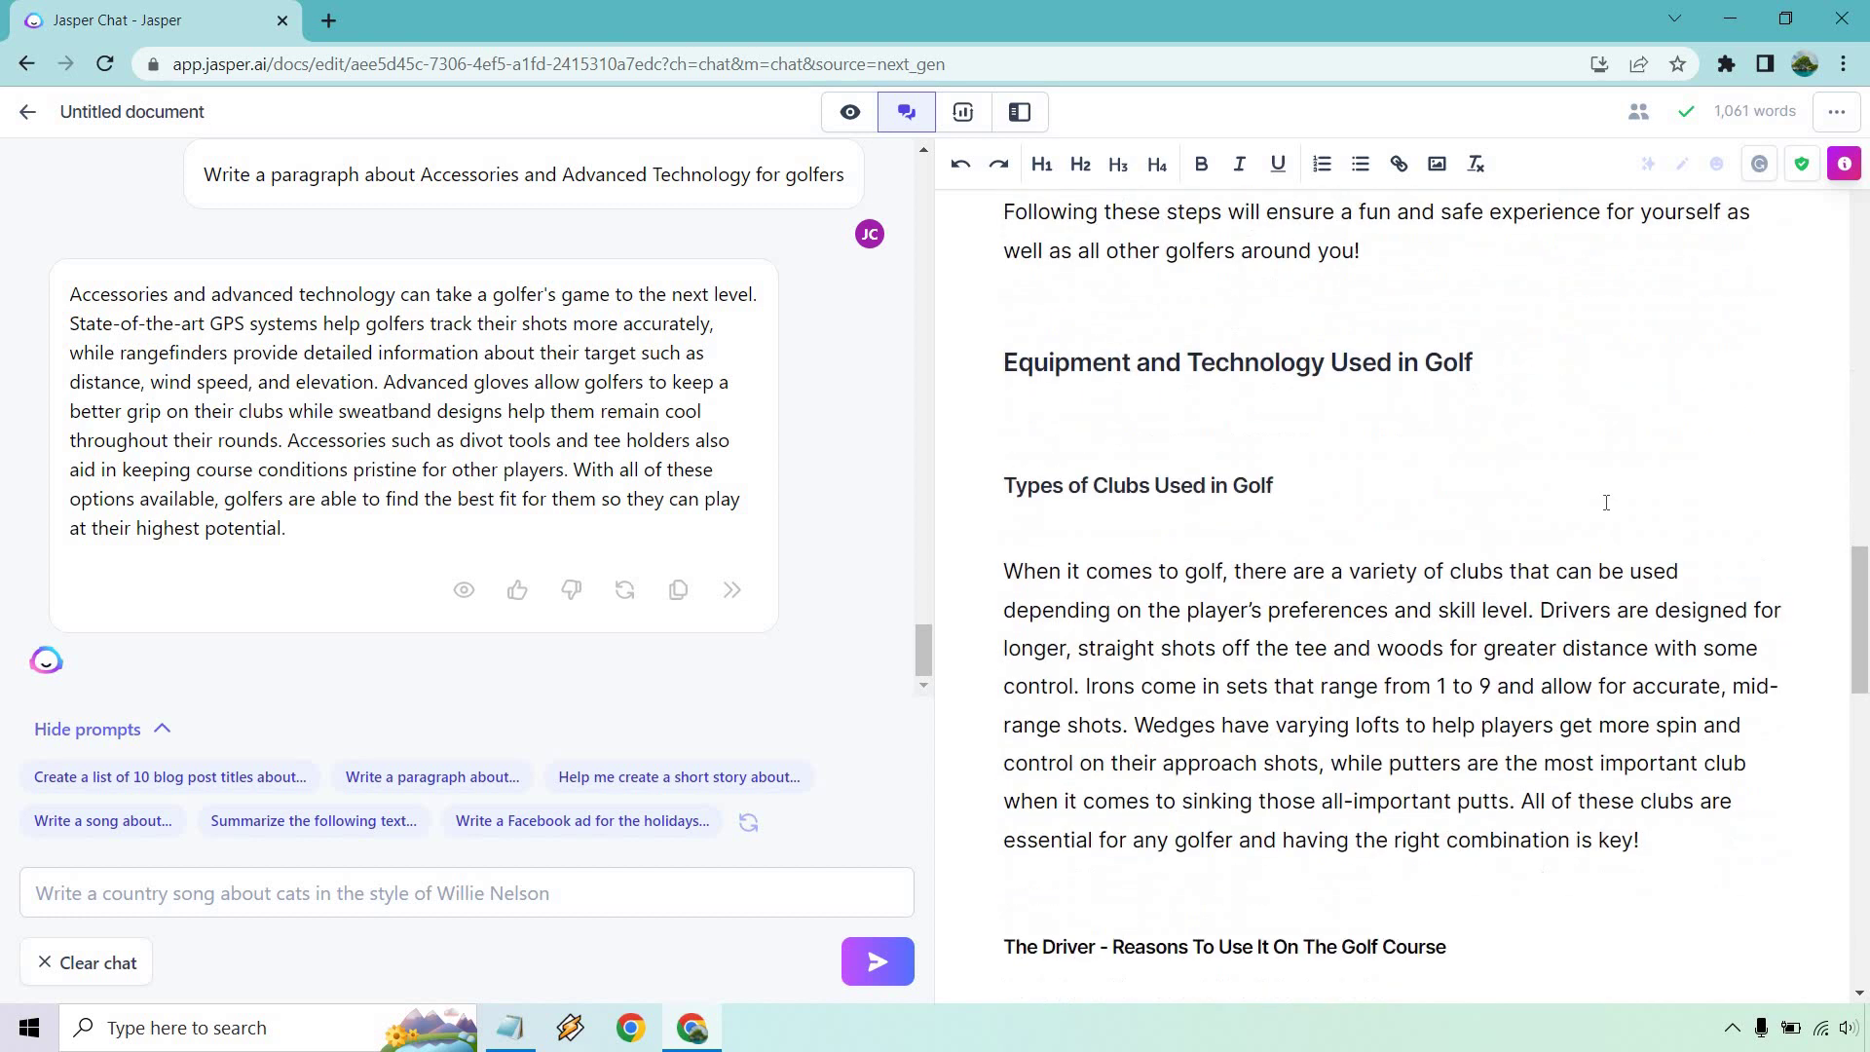
{"action": "scroll", "coordinate": [1606, 503], "scroll_direction": "down", "scroll_amount": 7}
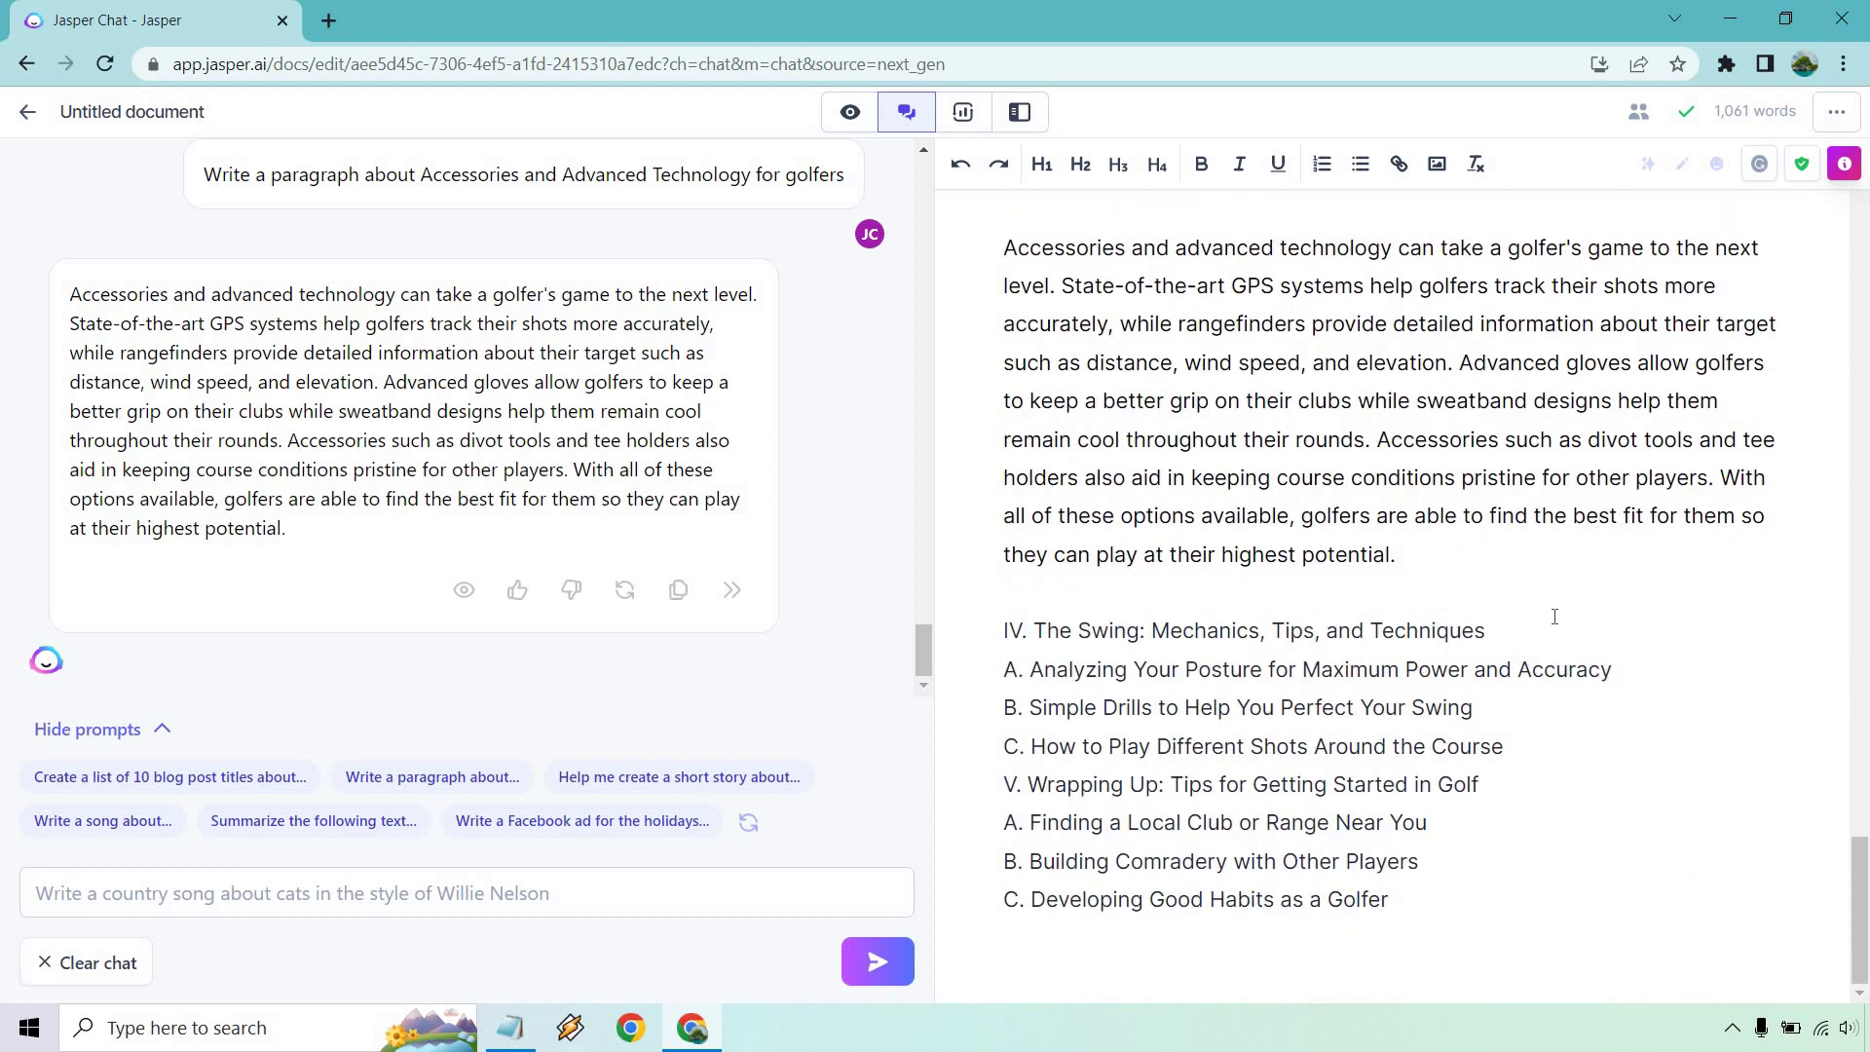
Step: Copy the 'Write a conclusion paragraph for' prompt from Notepad into Jasper Chat
{"action": "left_click", "coordinate": [509, 1027]}
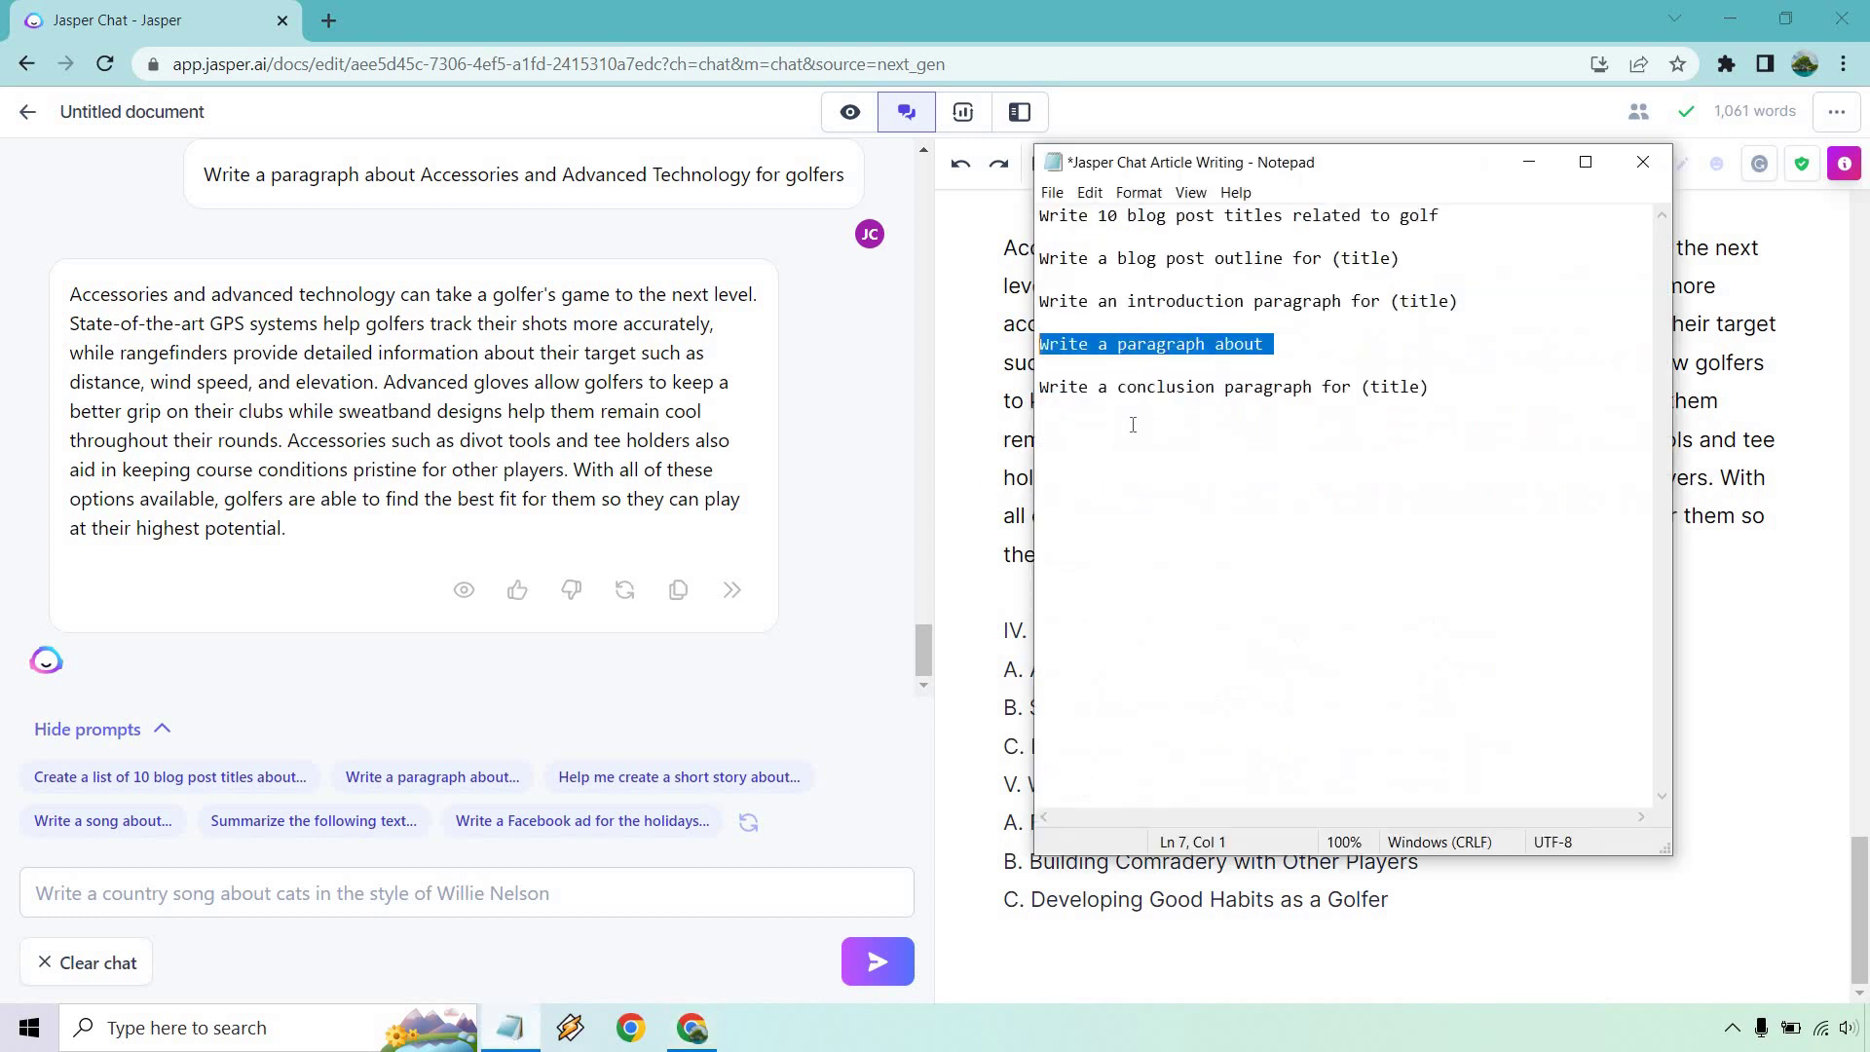
{"action": "left_click_drag", "start_coordinate": [1356, 387], "coordinate": [1040, 389]}
{"action": "key", "text": "ctrl+c"}
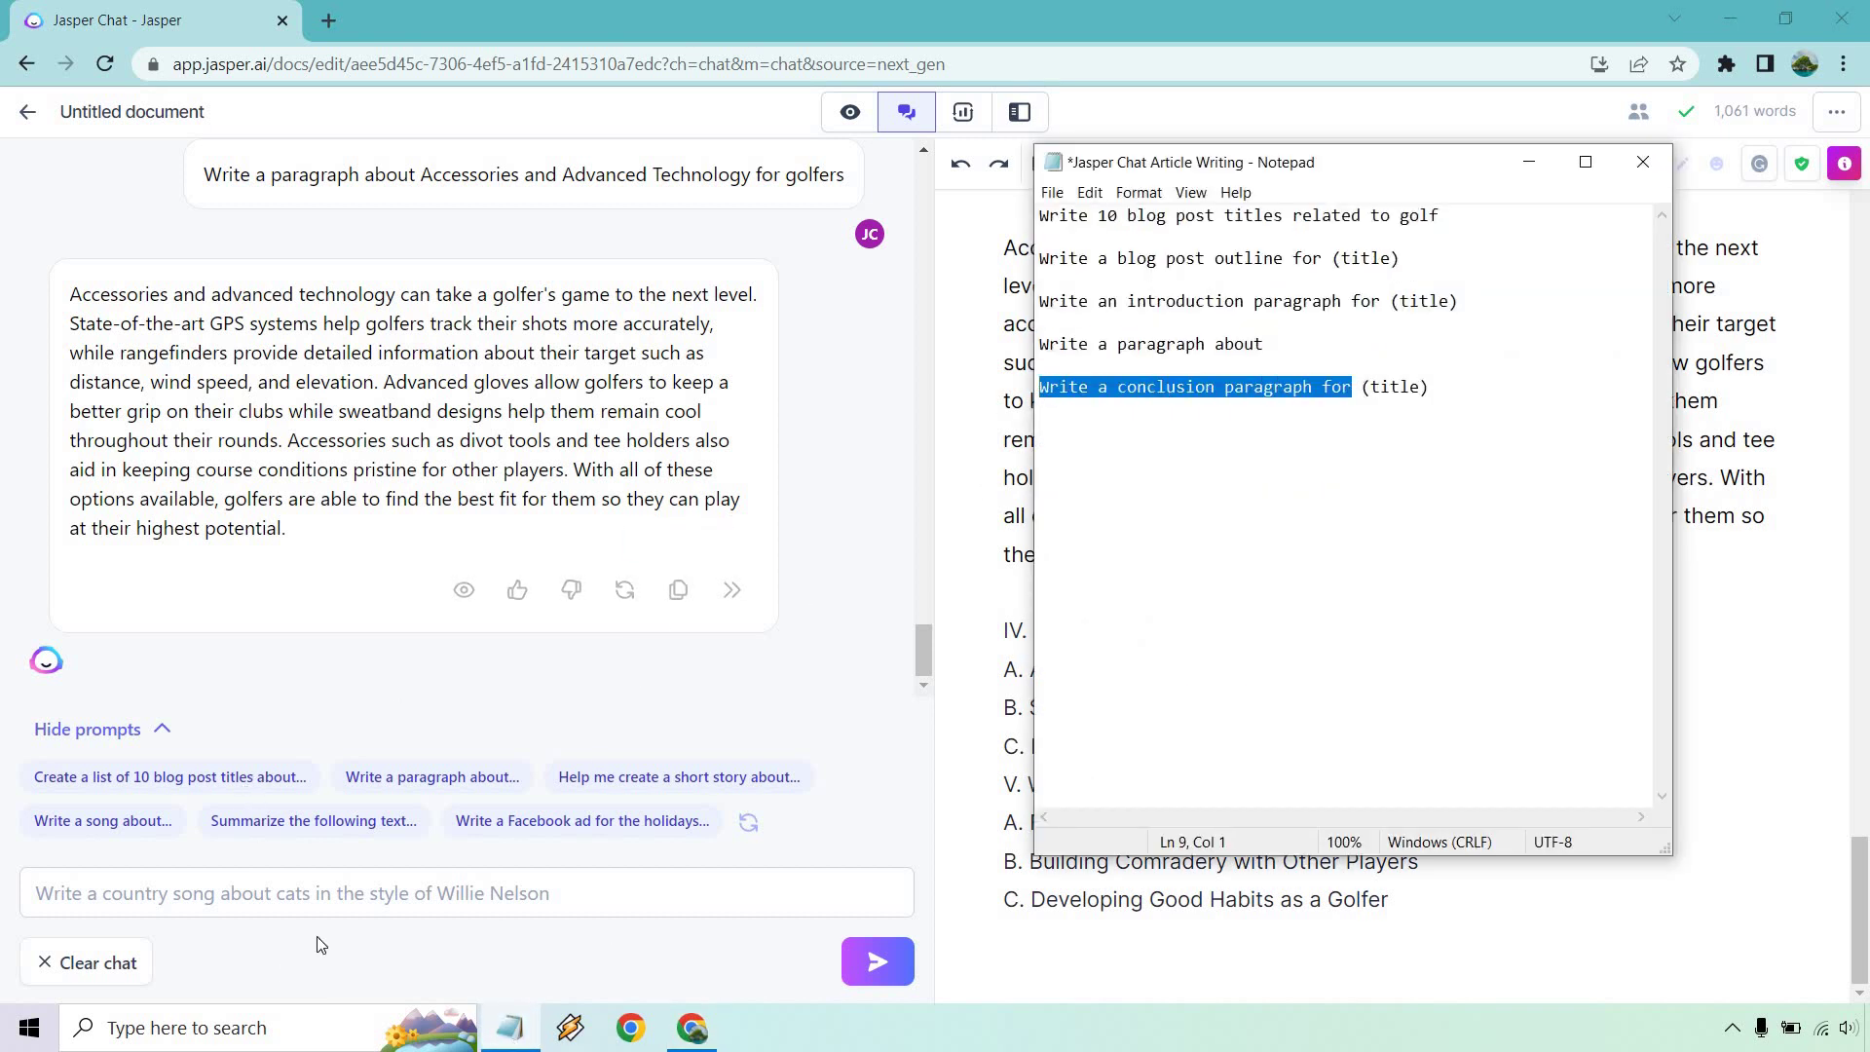
{"action": "left_click", "coordinate": [350, 896]}
{"action": "key", "text": "ctrl+v"}
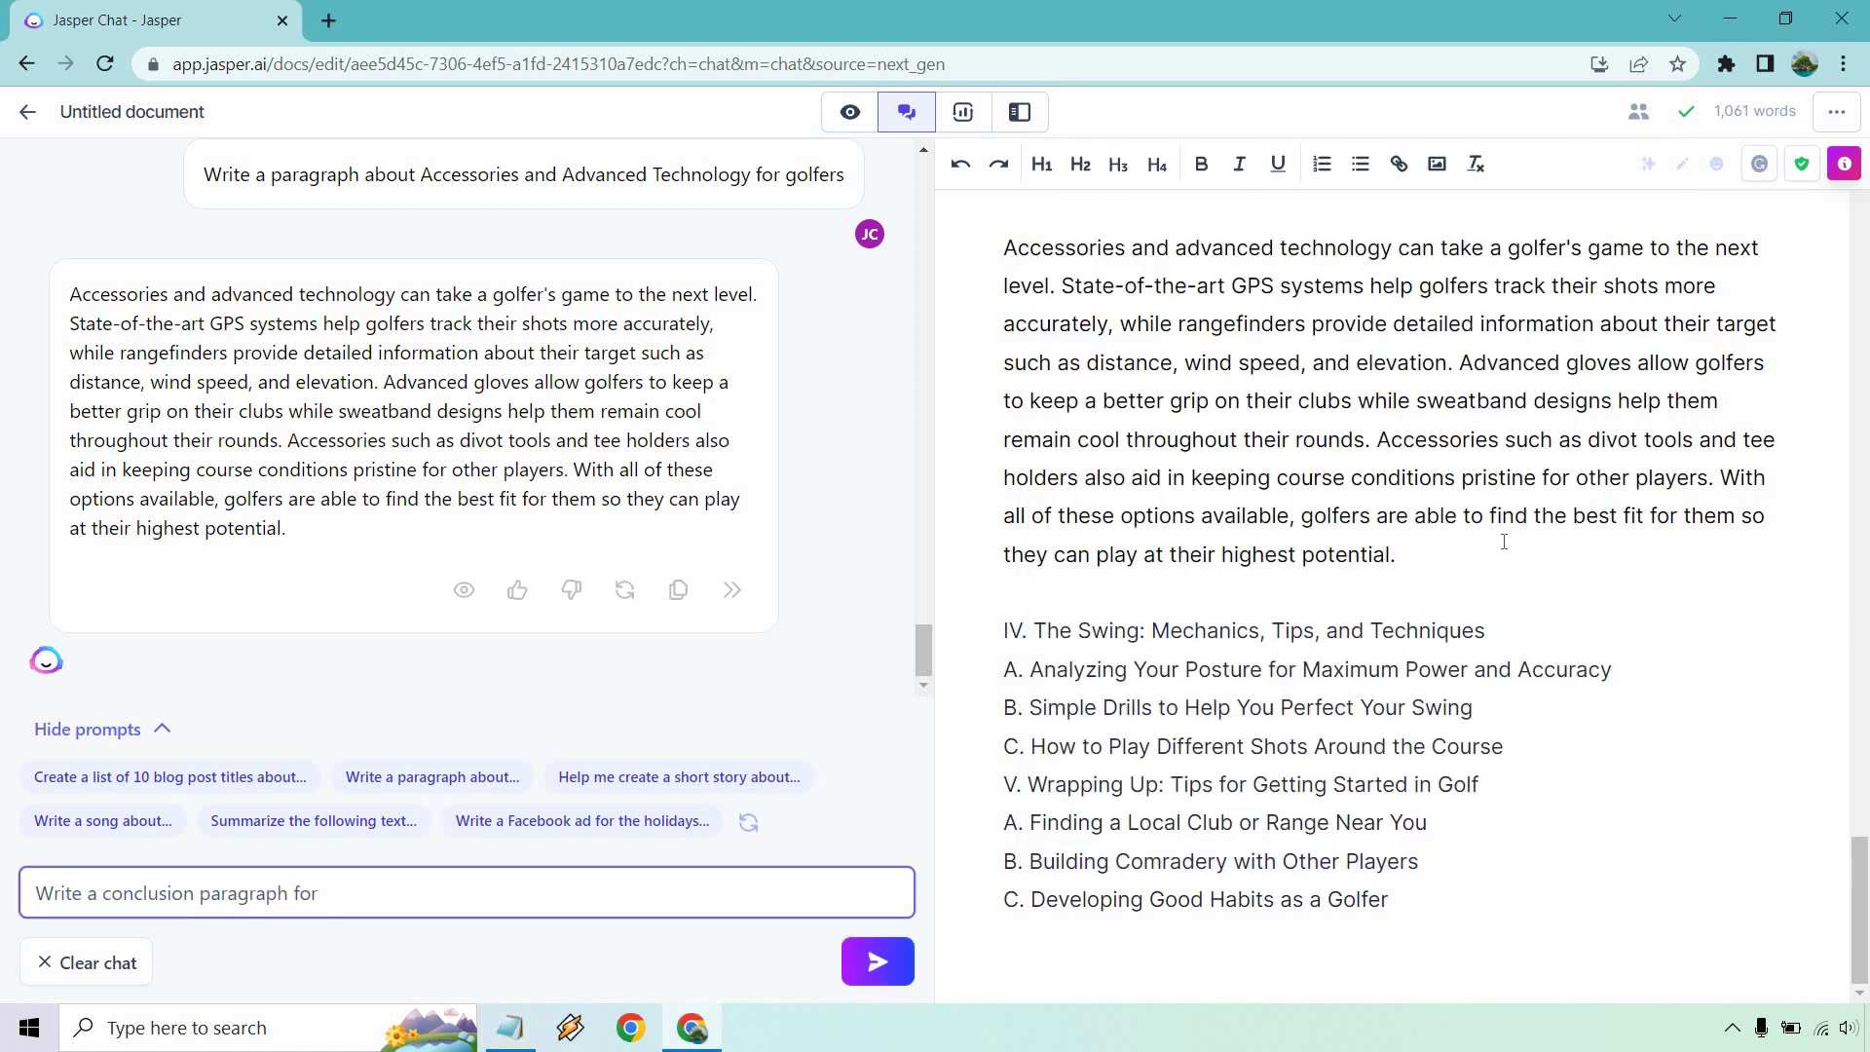
Step: Append the article title 'The Fundamentals of Golf: A Beginner's Guide' and send the request
{"action": "scroll", "coordinate": [1489, 479], "scroll_direction": "up", "scroll_amount": 15}
{"action": "scroll", "coordinate": [1488, 480], "scroll_direction": "up", "scroll_amount": 10}
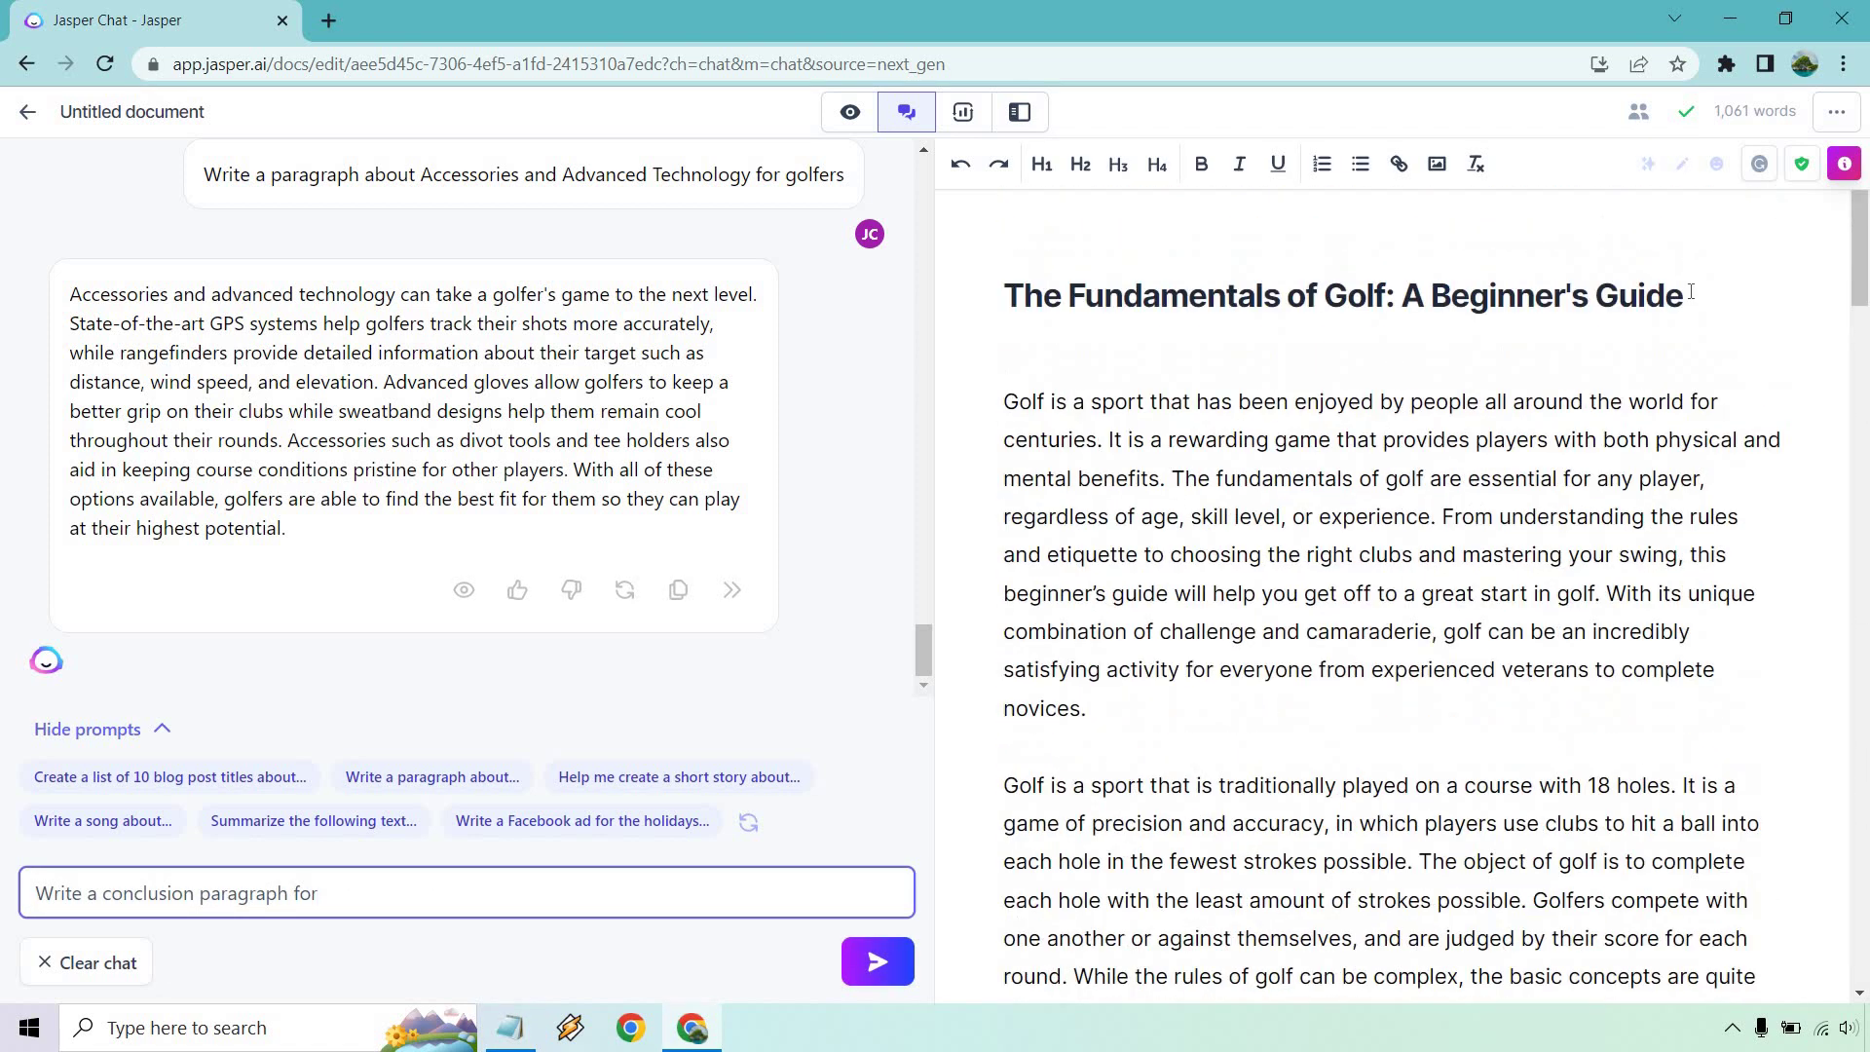
{"action": "left_click_drag", "start_coordinate": [1691, 292], "coordinate": [1003, 295]}
{"action": "left_click", "coordinate": [417, 894]}
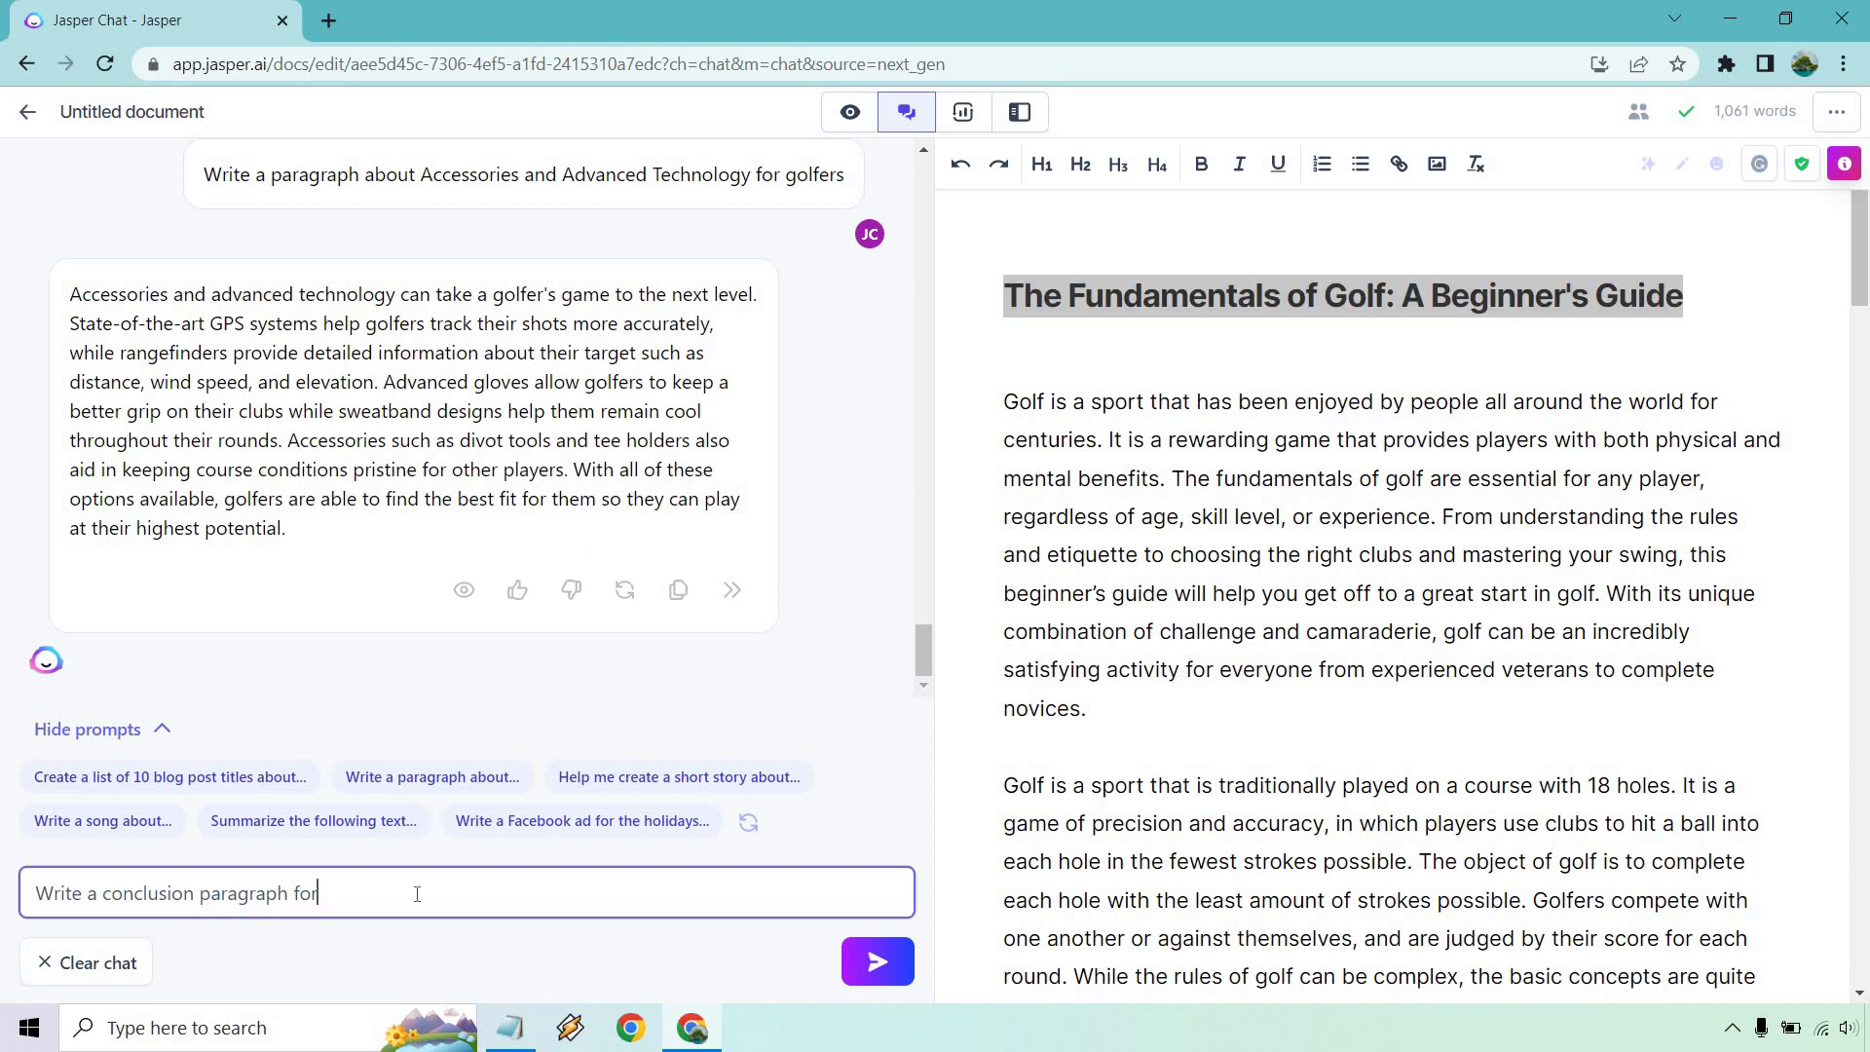
{"action": "key", "text": "ctrl+v"}
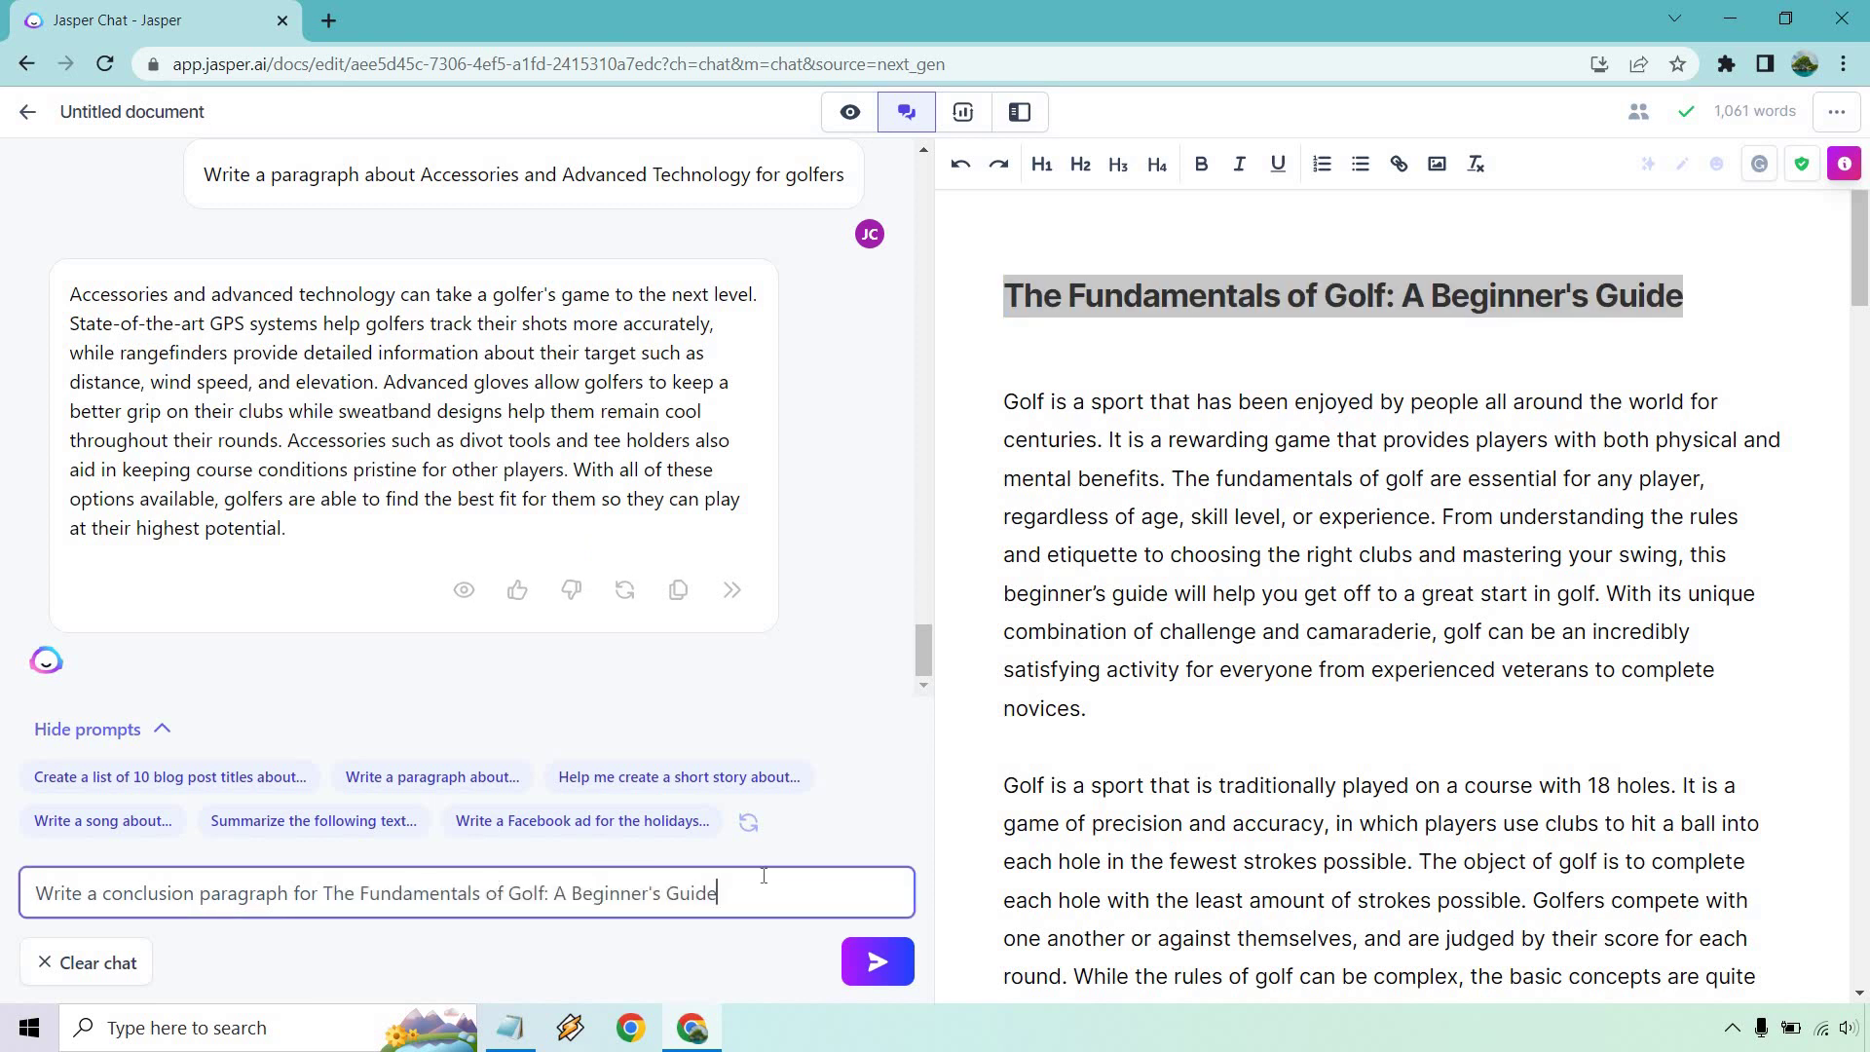
{"action": "left_click", "coordinate": [897, 957]}
Step: Regenerate the conclusion and copy the new 'Golf is a rewarding and challenging sport' reply
{"action": "scroll", "coordinate": [1393, 584], "scroll_direction": "down", "scroll_amount": 20}
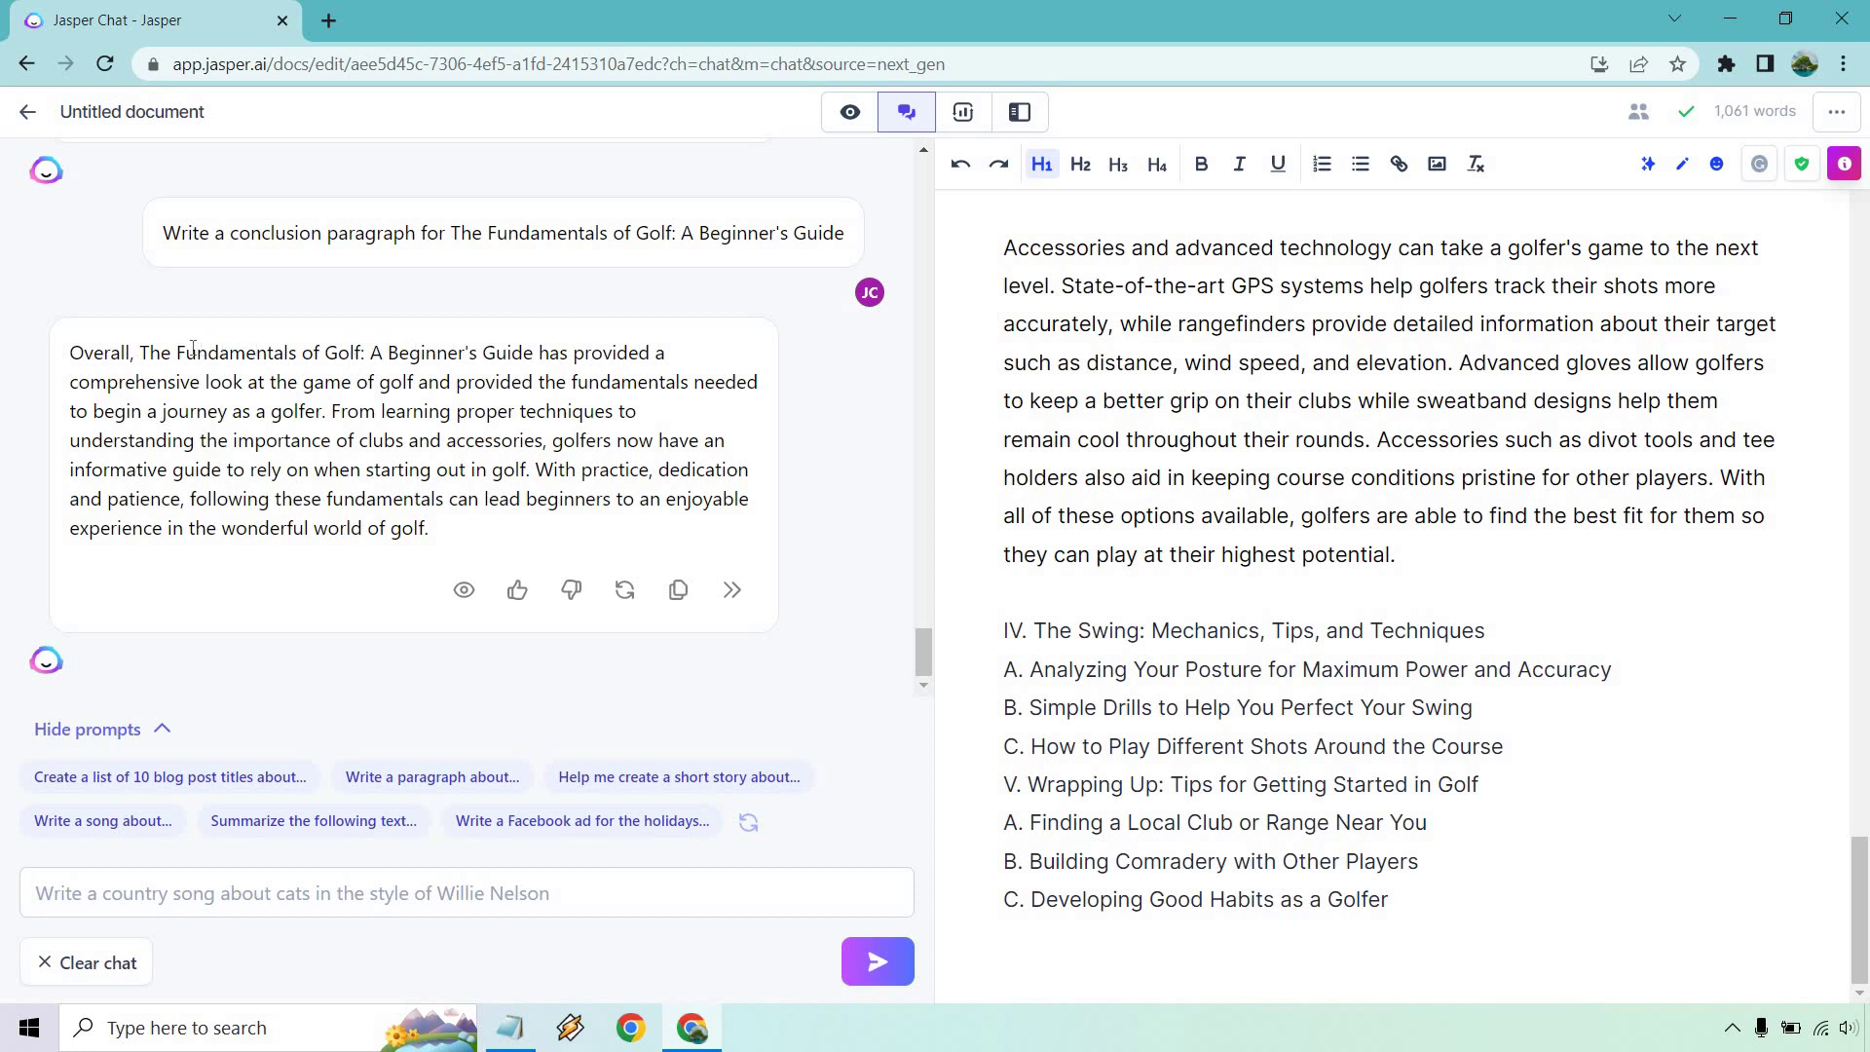
{"action": "left_click", "coordinate": [625, 589]}
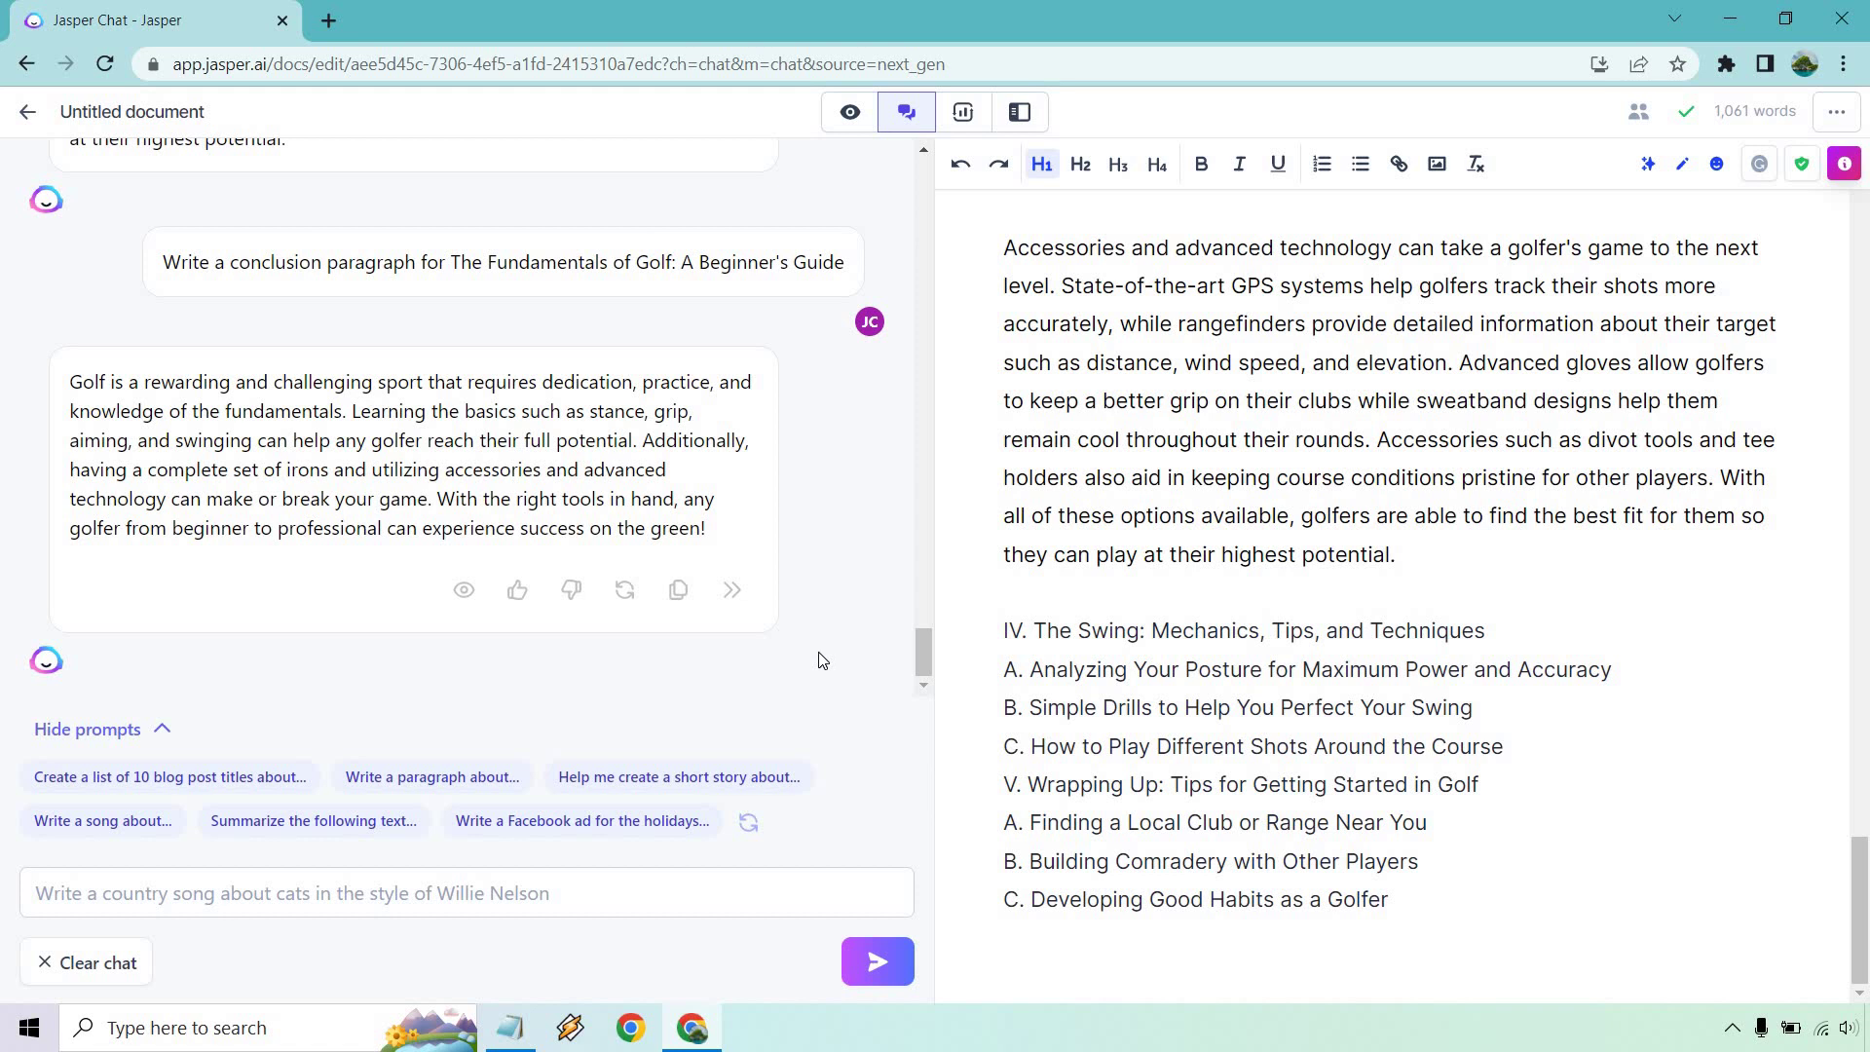
{"action": "left_click", "coordinate": [677, 589]}
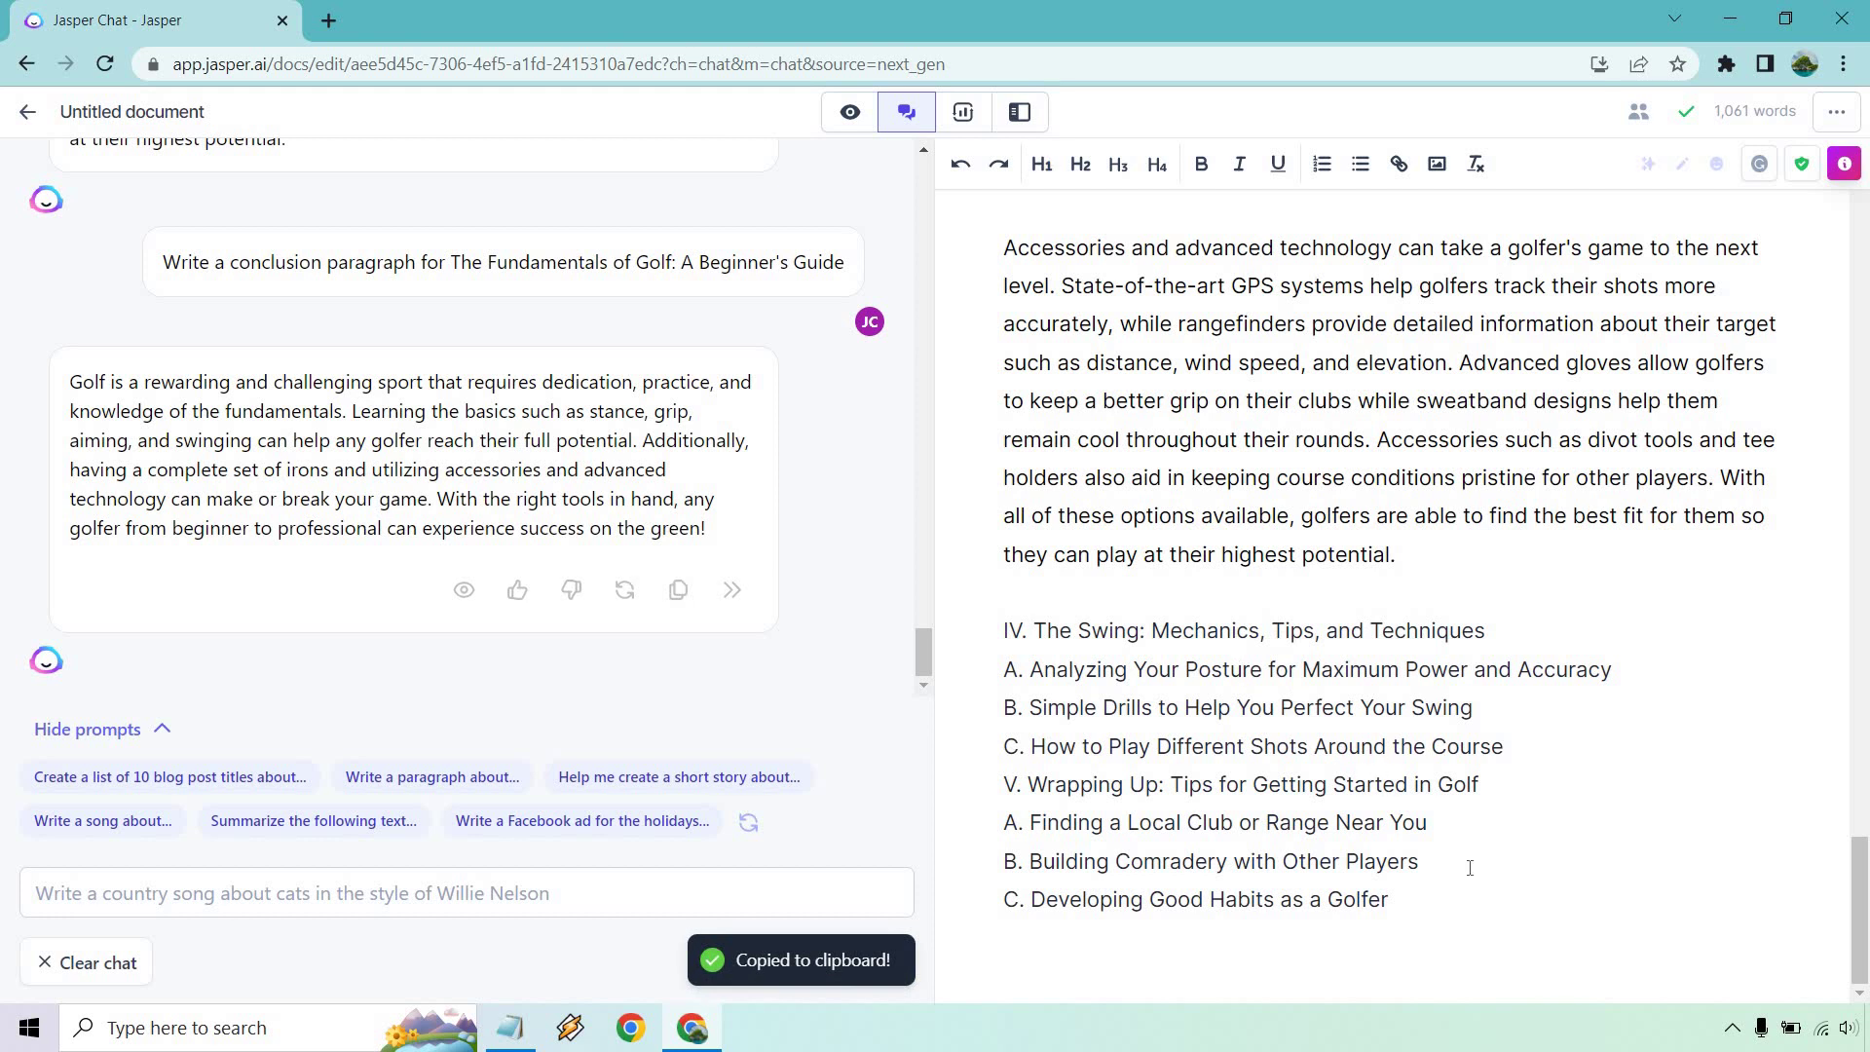
Step: Paste the AI conclusion paragraph after the 'Developing Good Habits as a Golfer' outline line
{"action": "left_click", "coordinate": [1481, 902]}
{"action": "key", "text": "Return"}
Step: Add an H2 'Conclusion' heading above the pasted paragraph and look over the outline
{"action": "key", "text": "Return"}
{"action": "key", "text": "ctrl+v"}
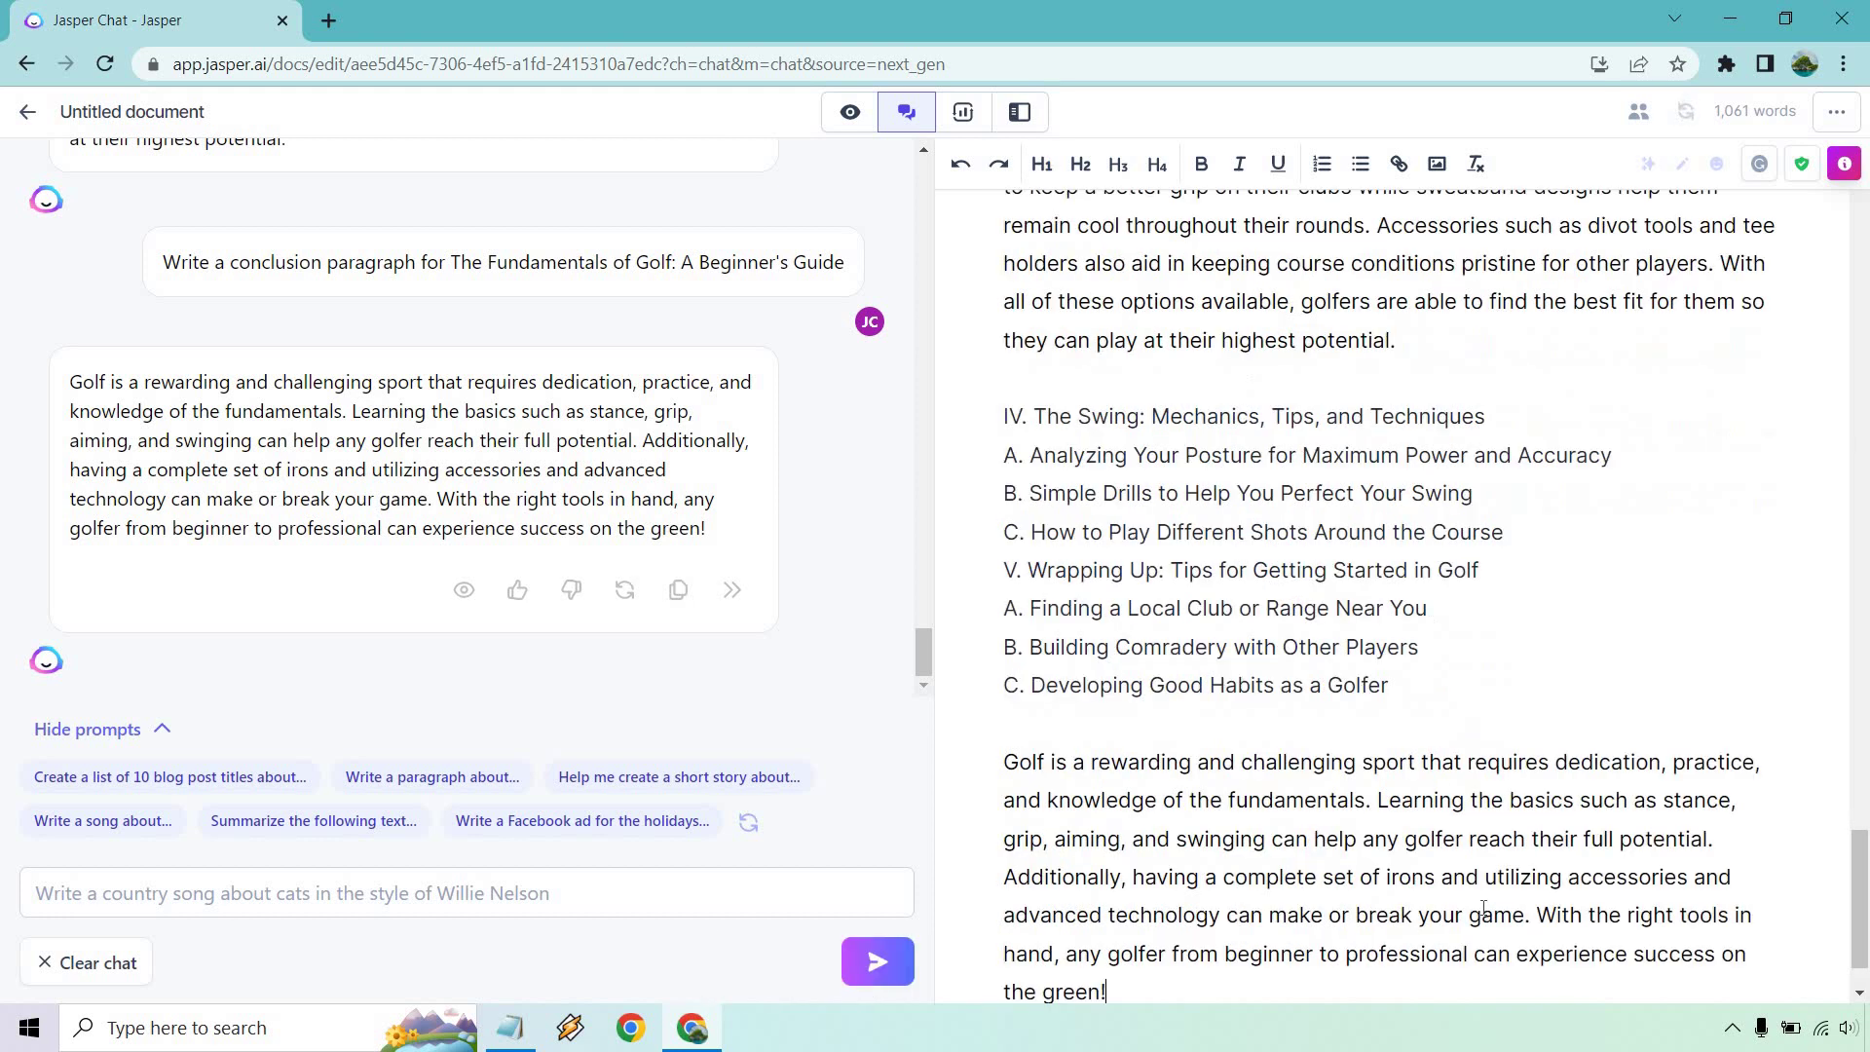
{"action": "left_click", "coordinate": [1506, 699]}
{"action": "key", "text": "Return"}
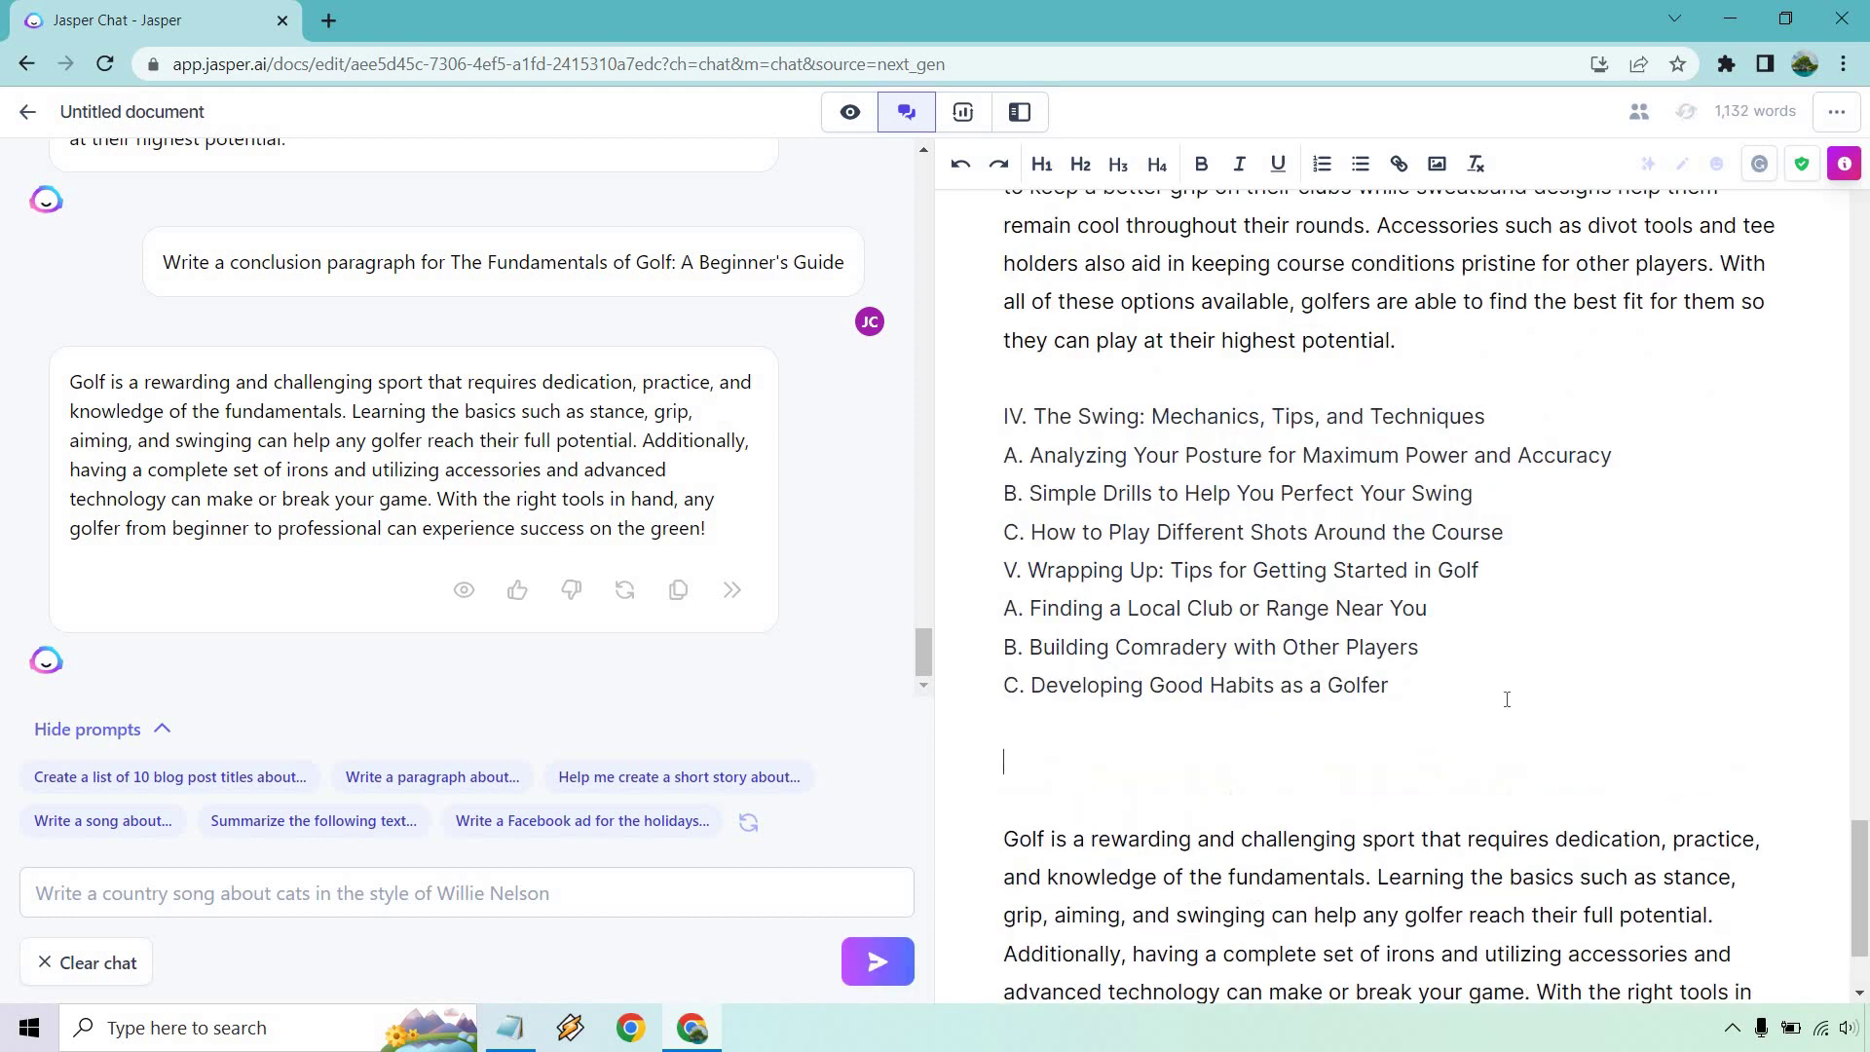
{"action": "left_click", "coordinate": [1092, 178]}
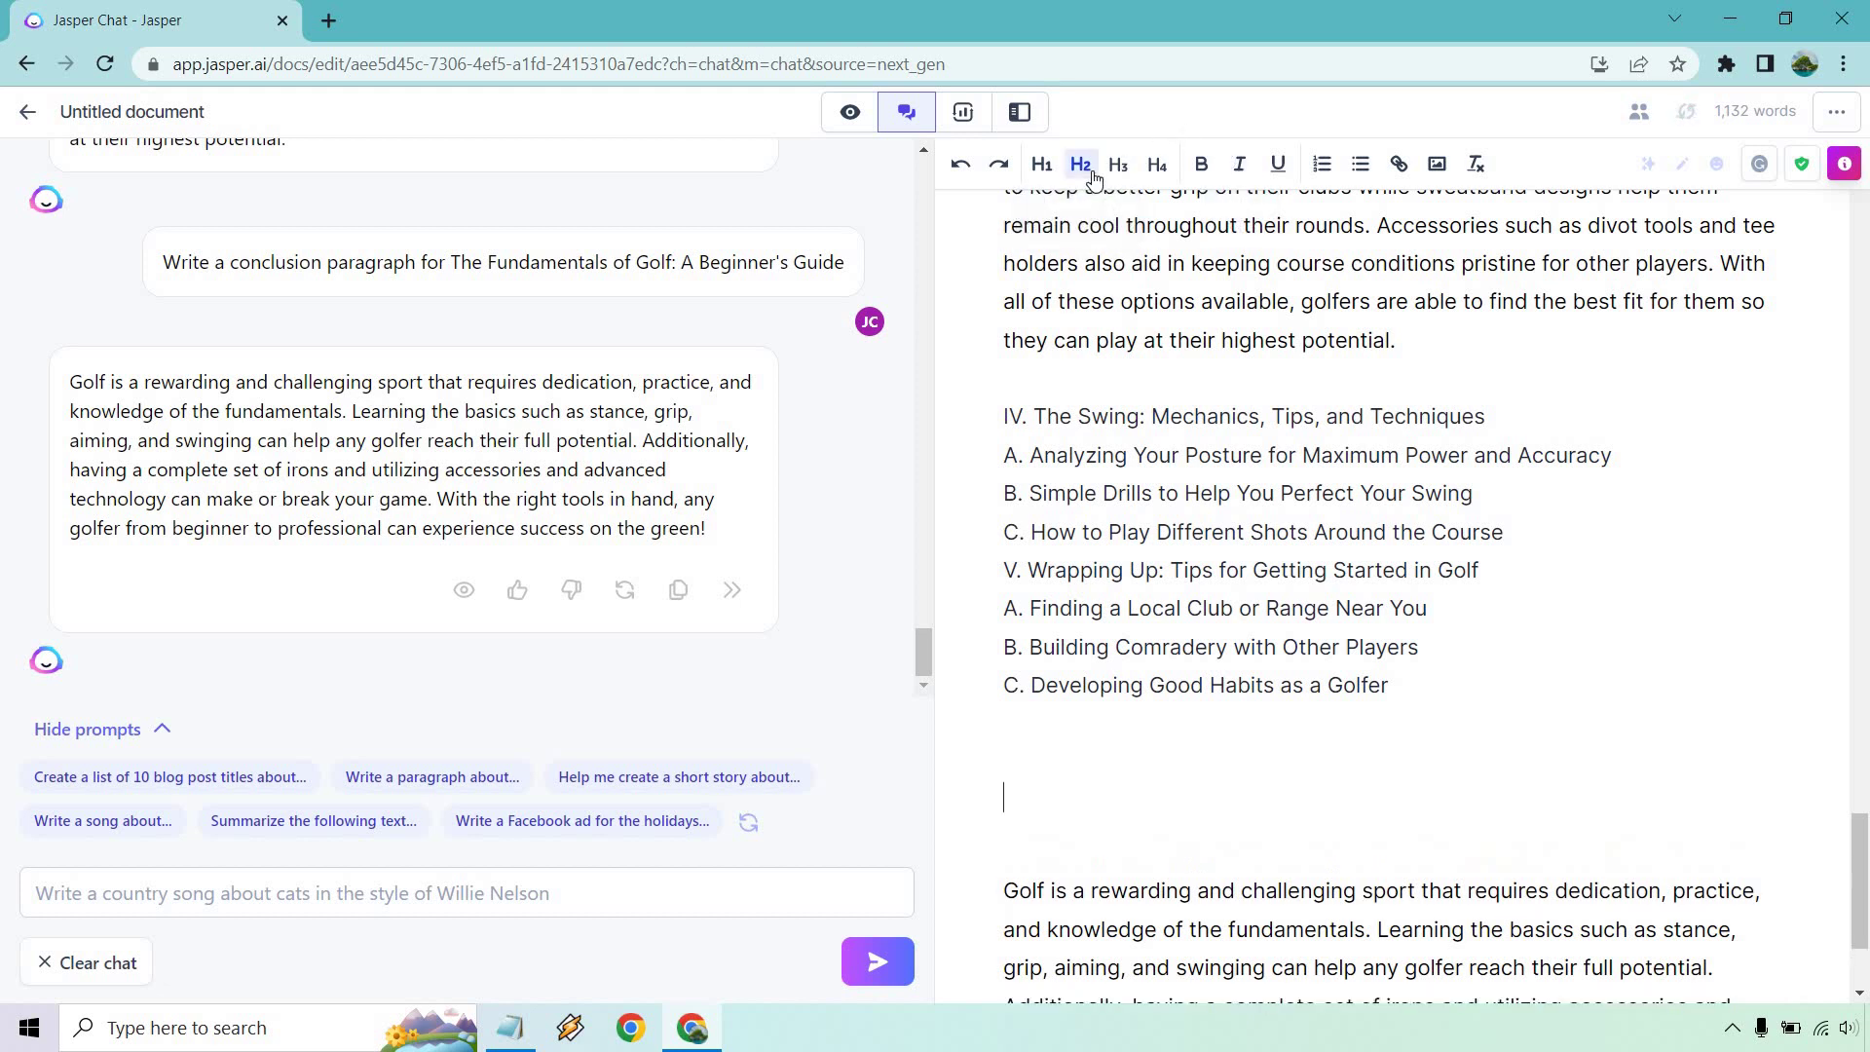
{"action": "type", "text": "Conclusion"}
{"action": "left_click", "coordinate": [1370, 455]}
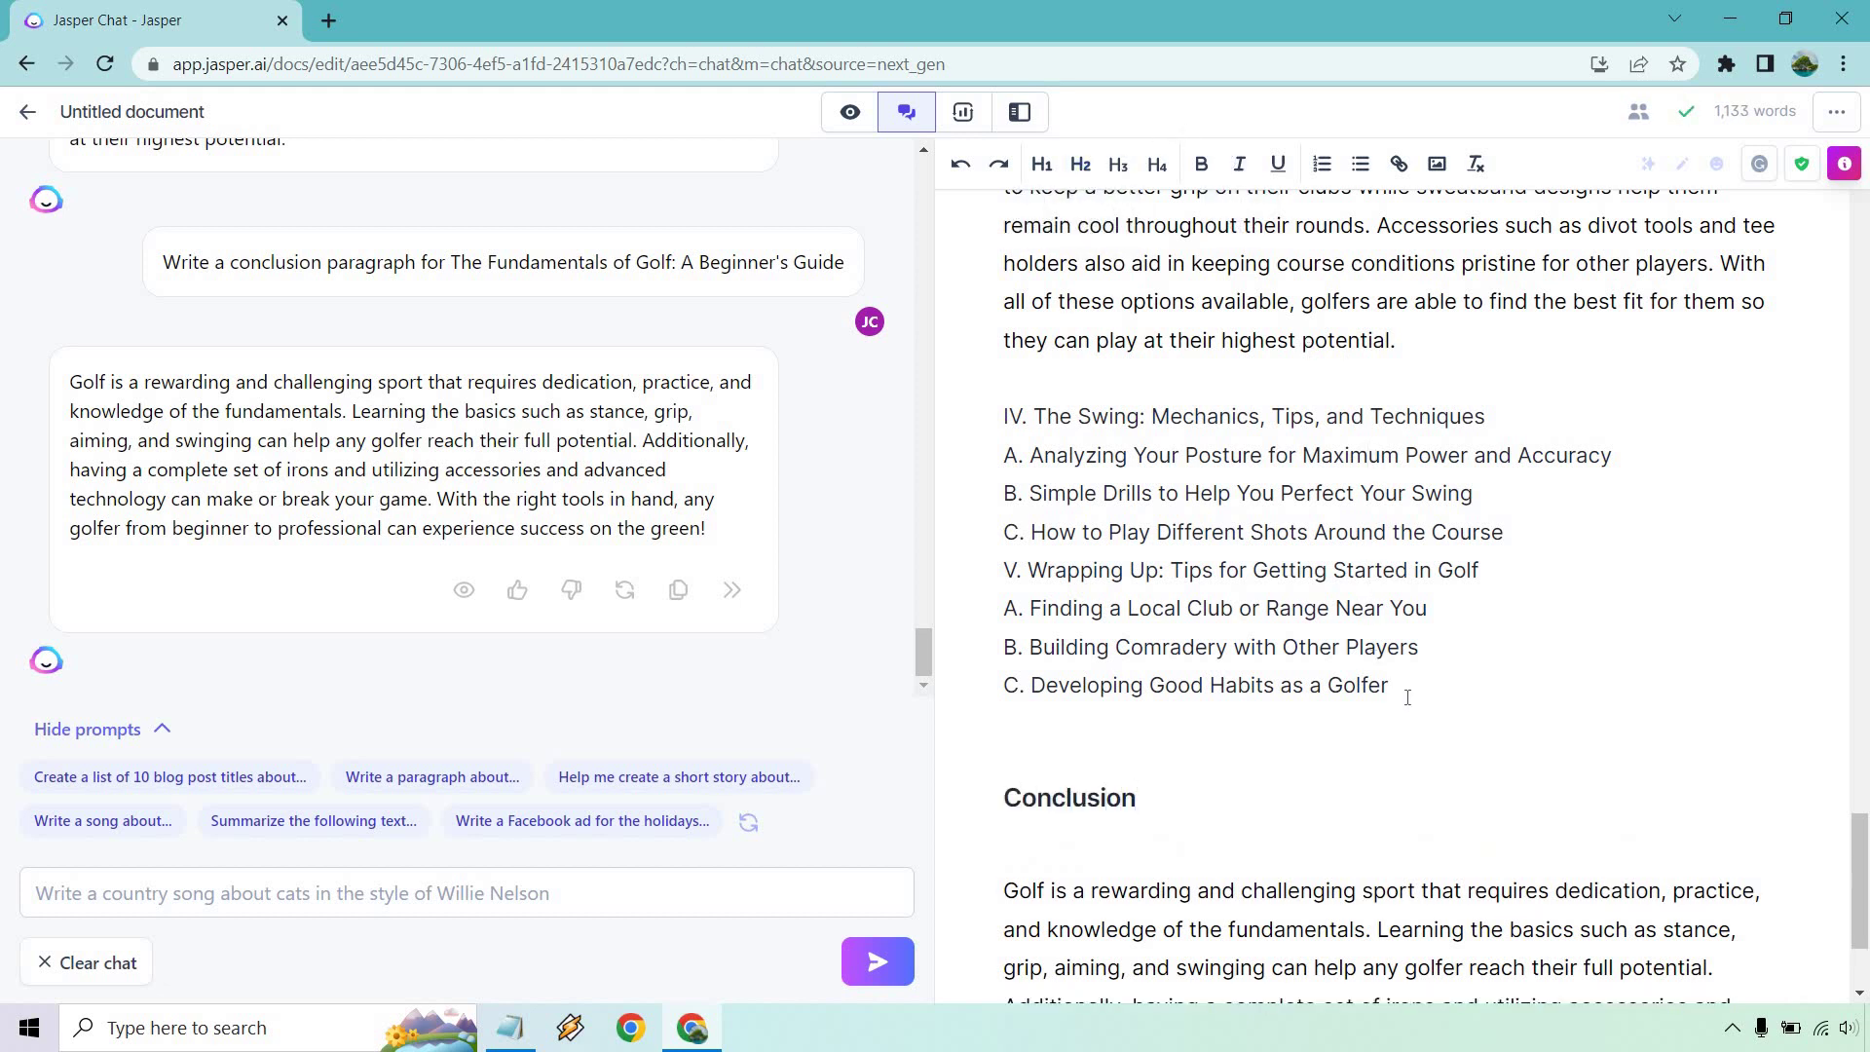
{"action": "left_click_drag", "start_coordinate": [1402, 687], "coordinate": [1004, 420]}
{"action": "left_click", "coordinate": [1436, 537]}
{"action": "scroll", "coordinate": [1439, 535], "scroll_direction": "up", "scroll_amount": 15}
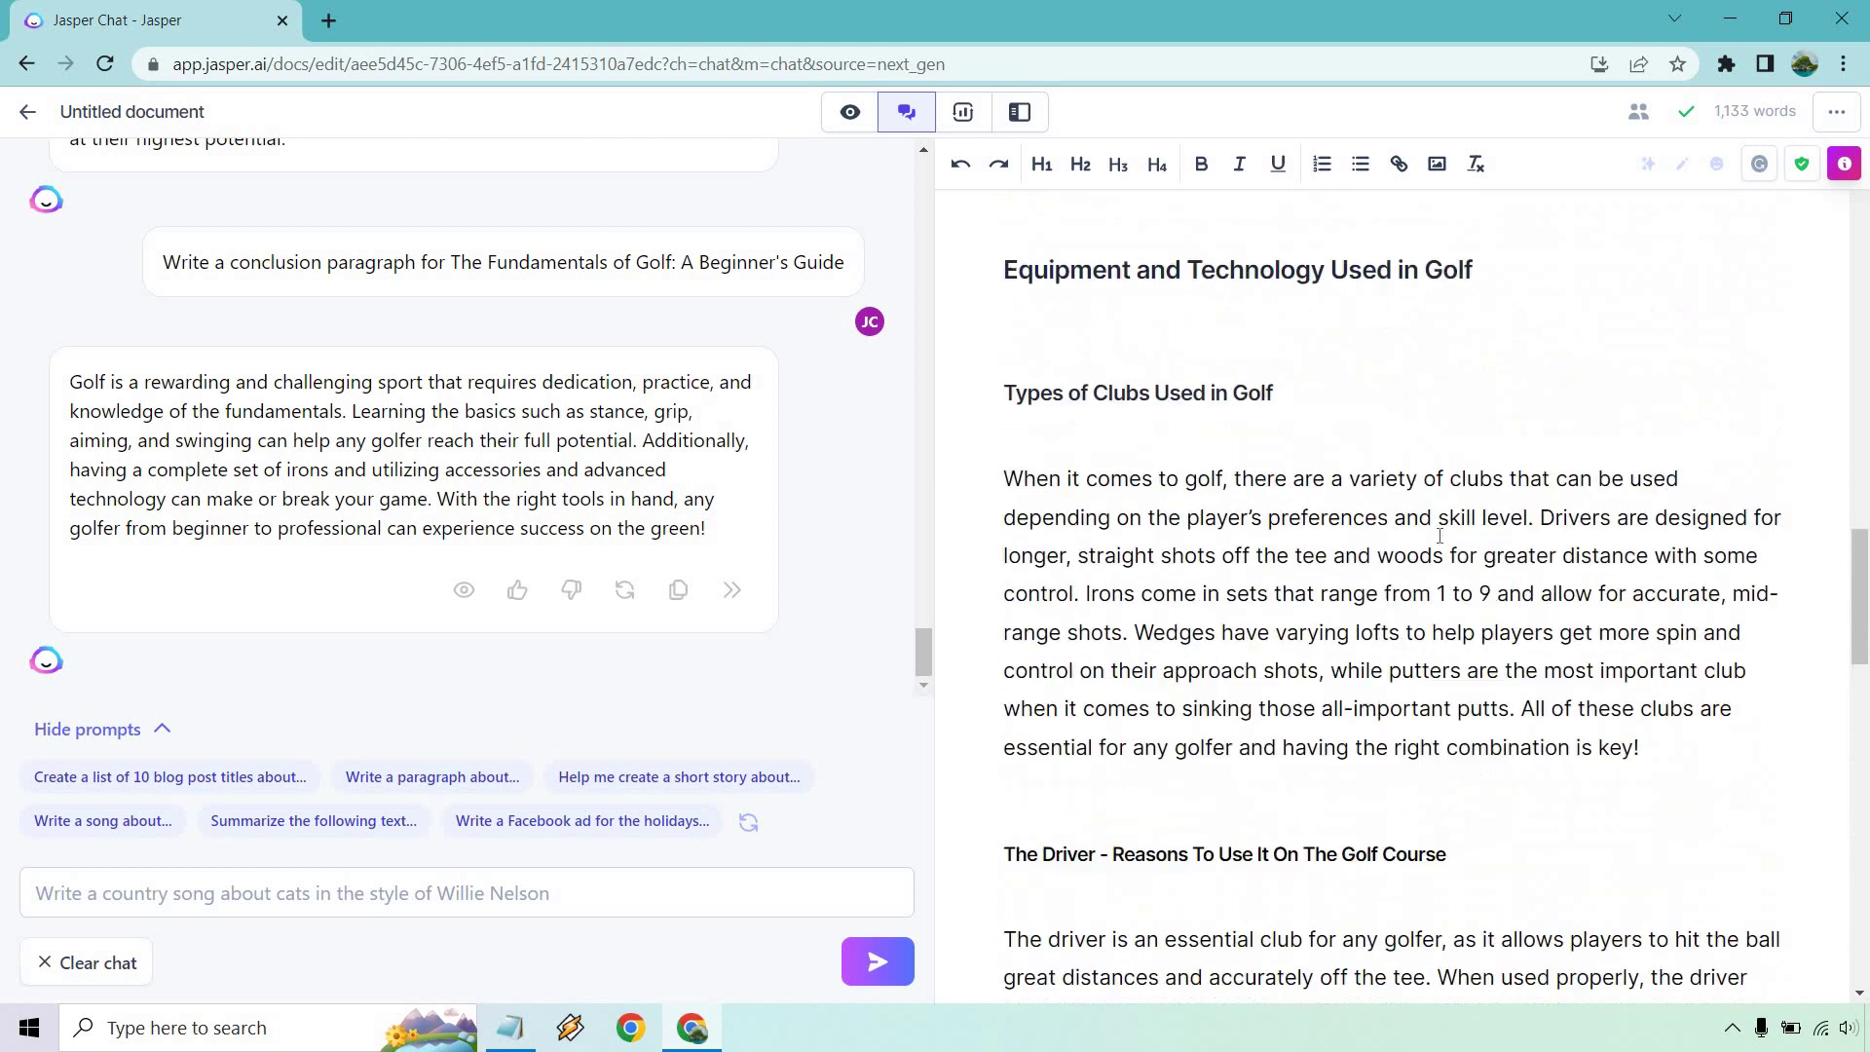
{"action": "scroll", "coordinate": [1439, 535], "scroll_direction": "up", "scroll_amount": 15}
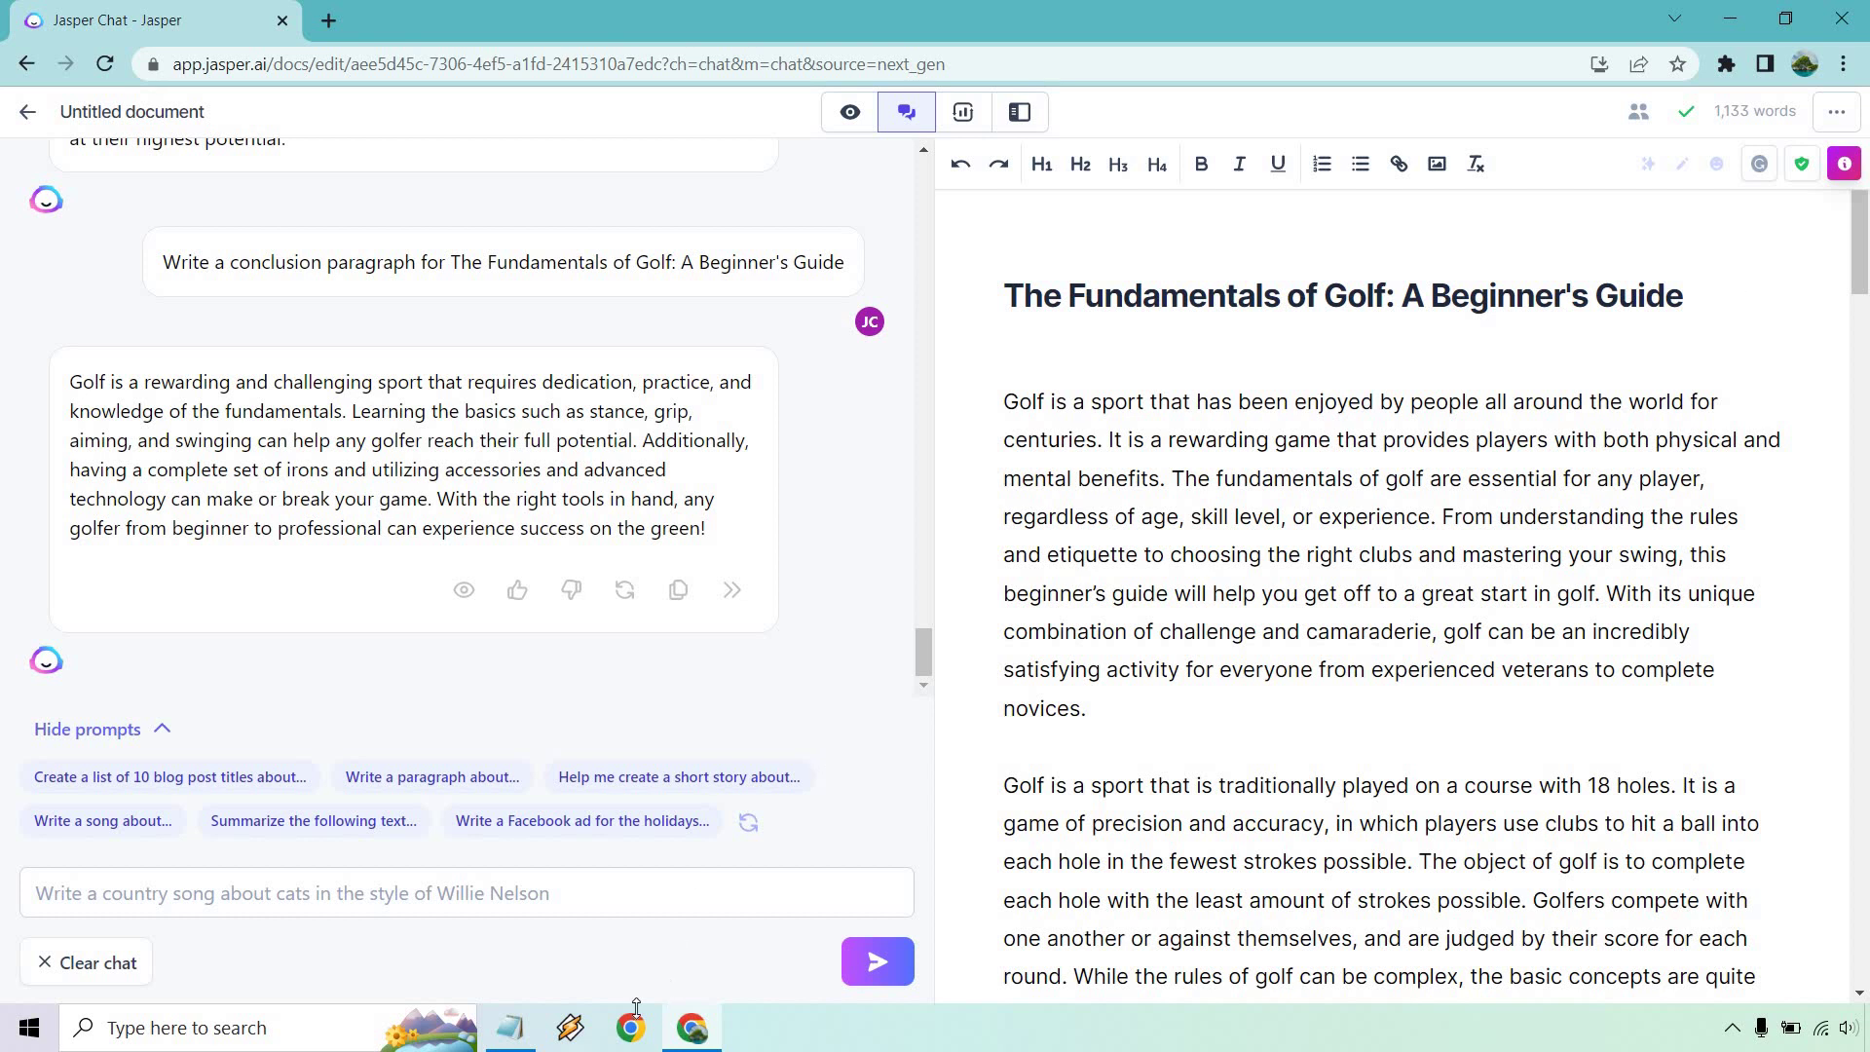
Step: Reposition the Notepad prompt list and review the outline, introduction and paragraph-about prompts
{"action": "left_click", "coordinate": [508, 1027]}
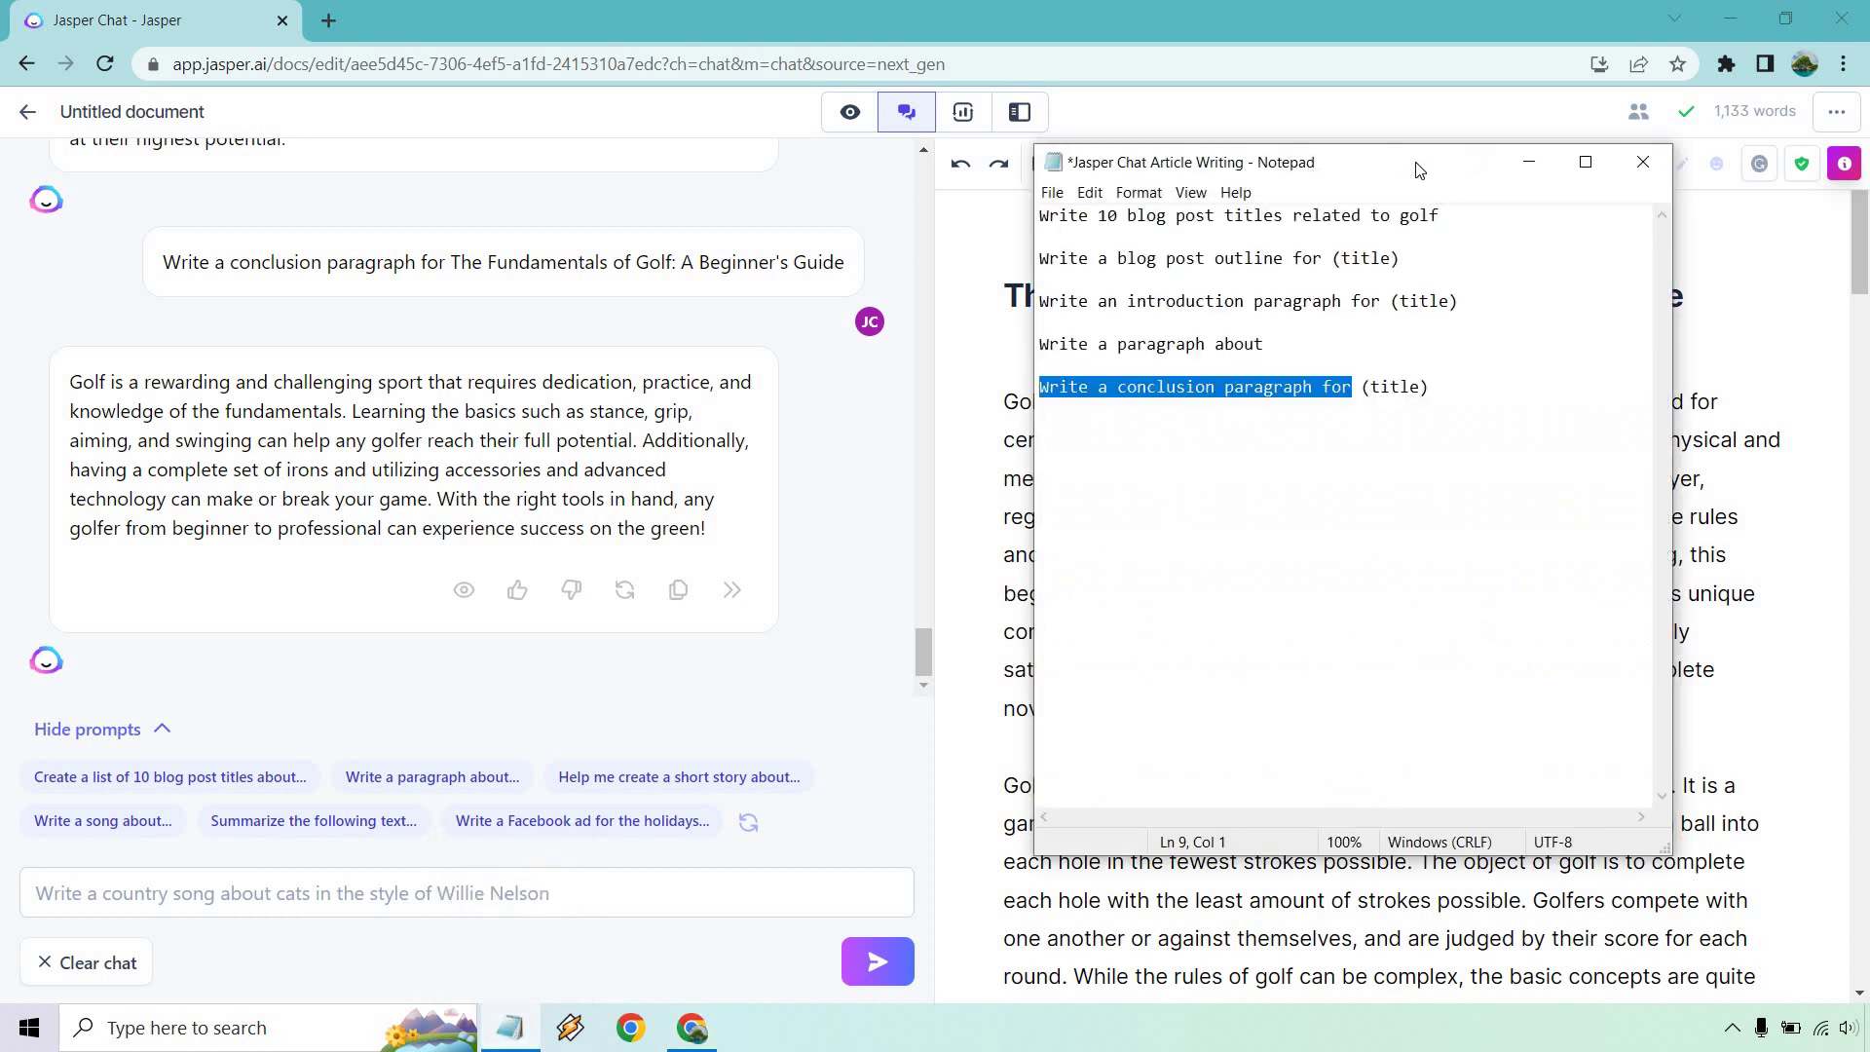
{"action": "left_click", "coordinate": [1460, 216]}
{"action": "left_click_drag", "start_coordinate": [1455, 172], "coordinate": [1375, 227]}
{"action": "left_click_drag", "start_coordinate": [1016, 316], "coordinate": [1093, 359]}
{"action": "left_click", "coordinate": [1341, 311]}
{"action": "left_click", "coordinate": [983, 375]}
{"action": "left_click_drag", "start_coordinate": [958, 375], "coordinate": [958, 362]}
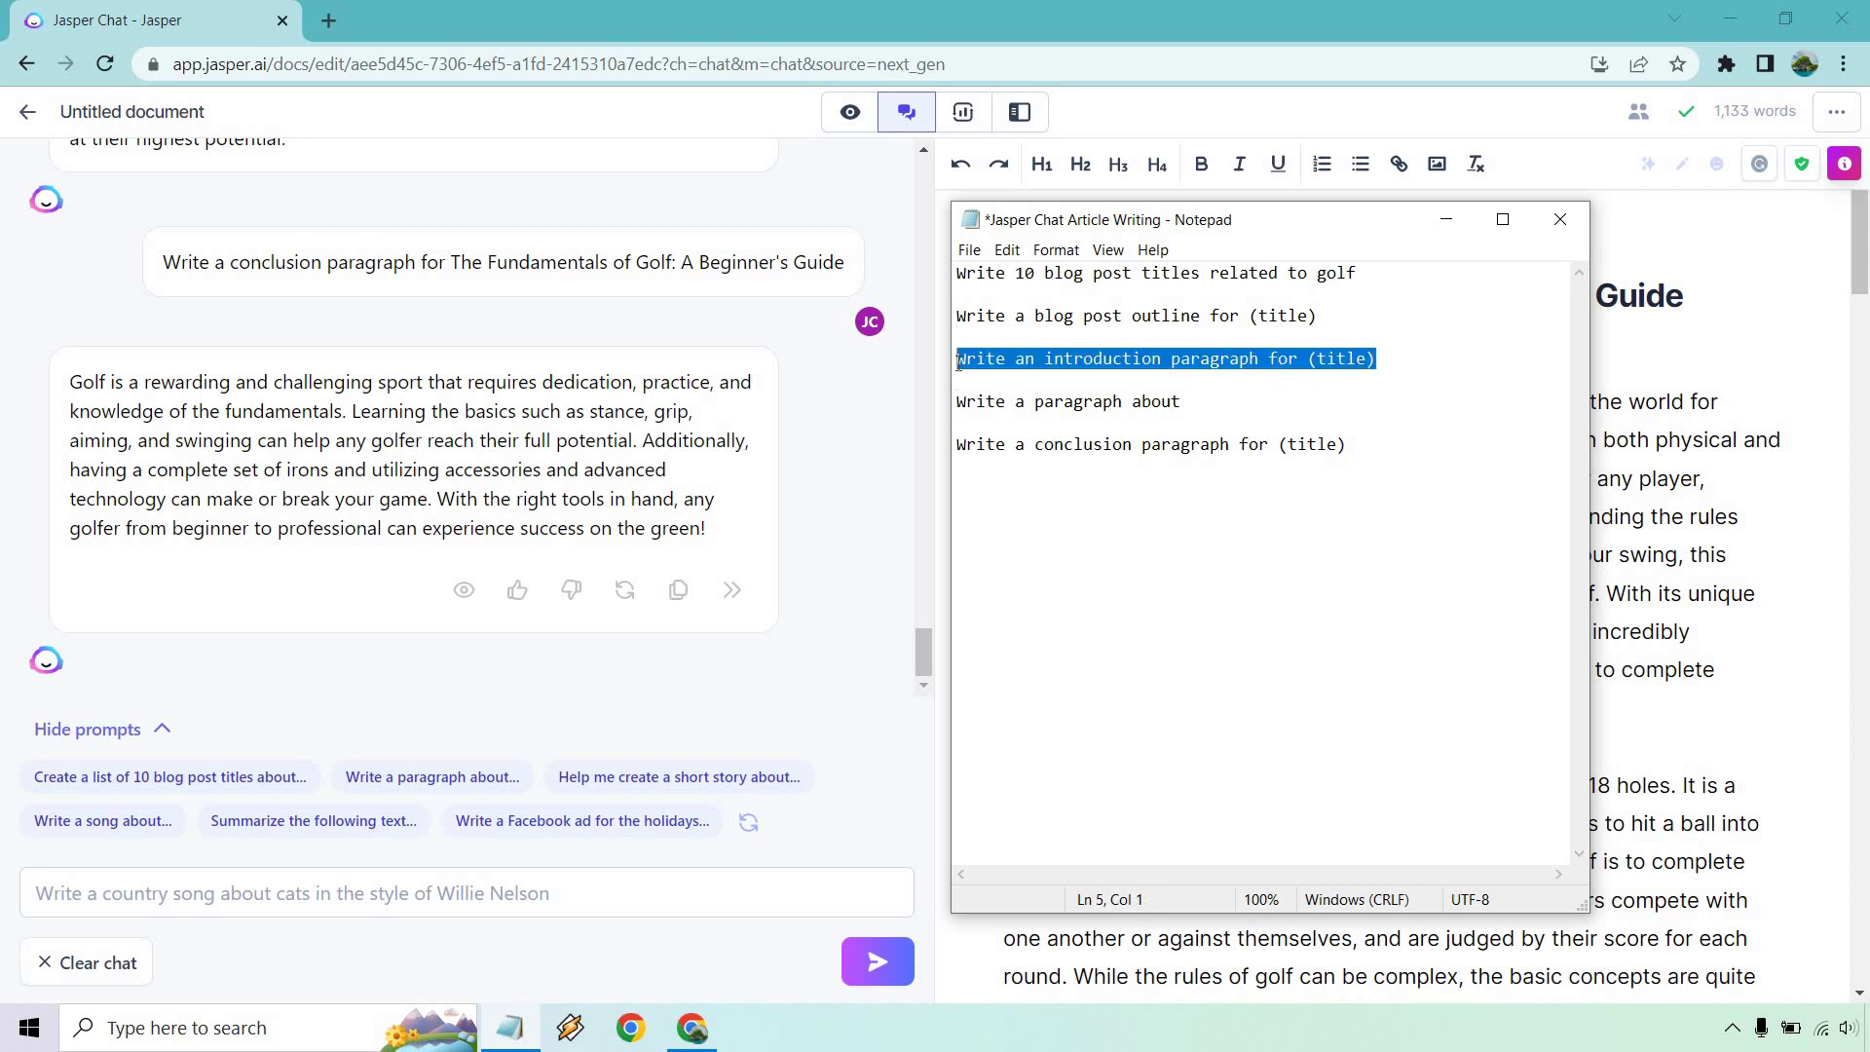
{"action": "left_click", "coordinate": [1203, 399]}
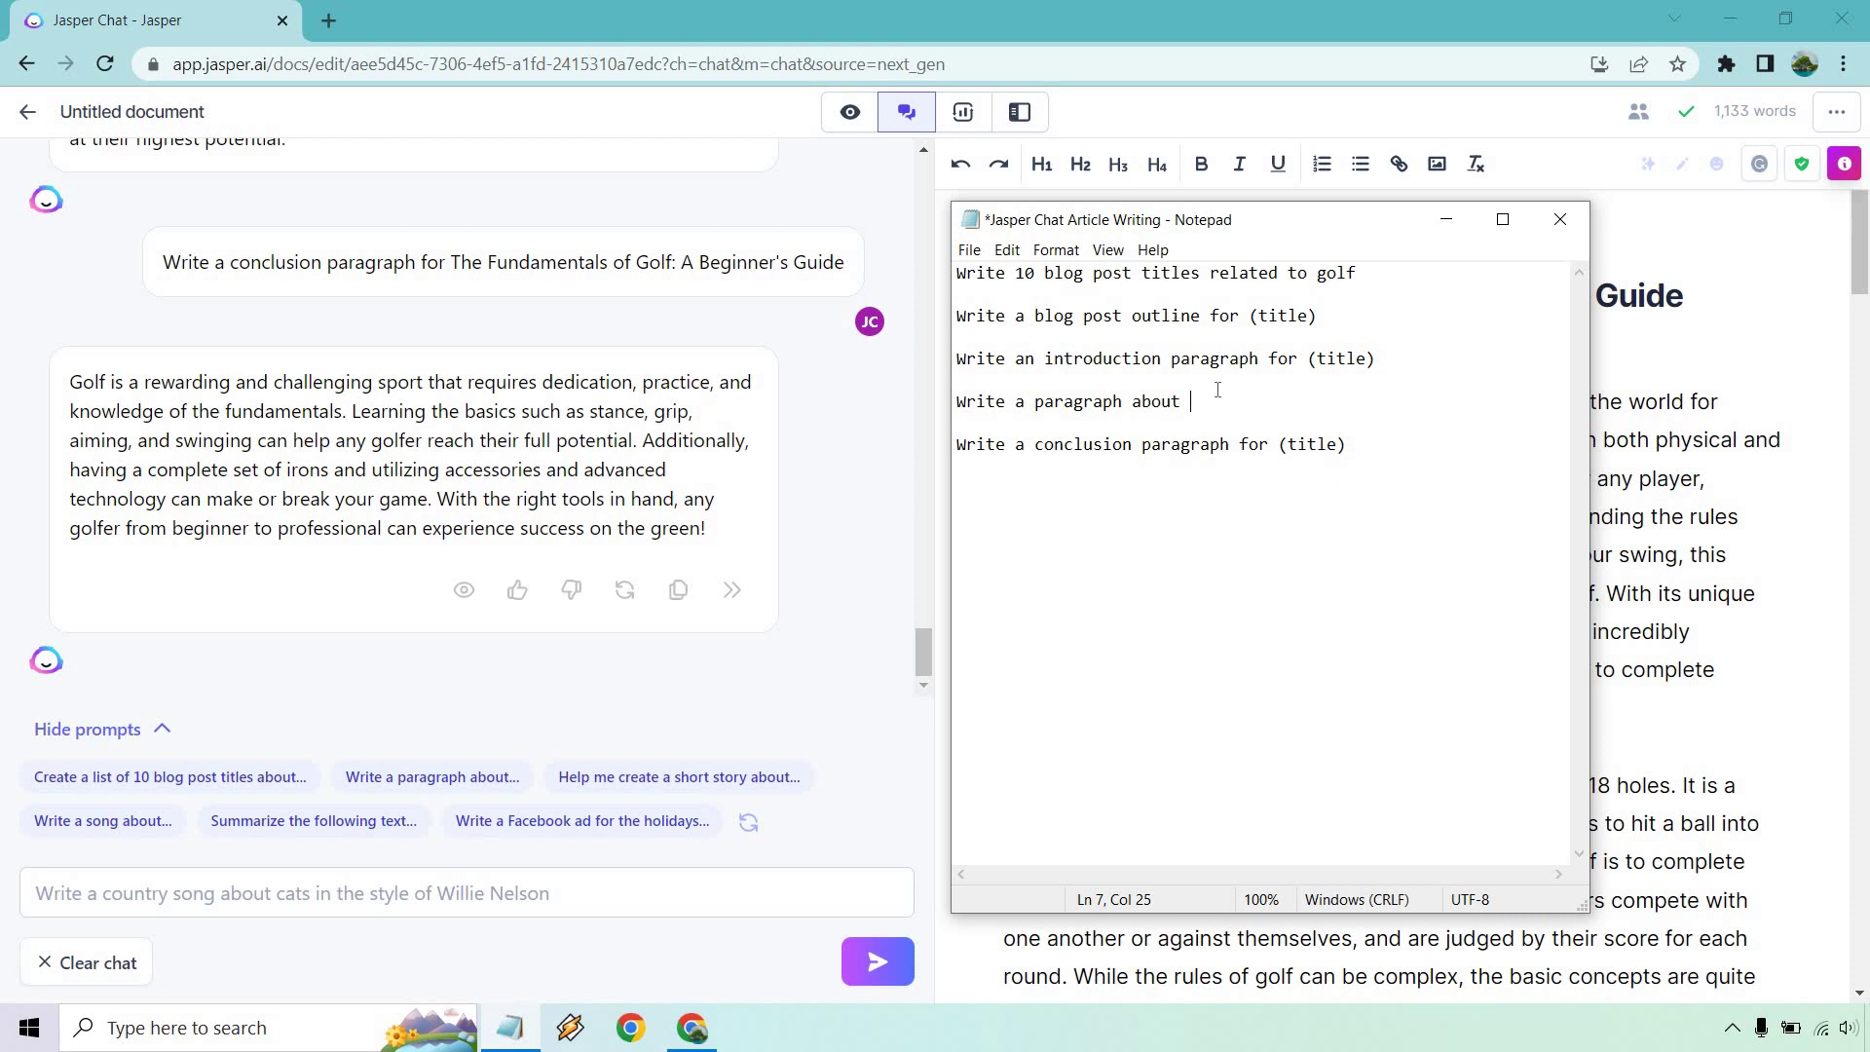
{"action": "left_click_drag", "start_coordinate": [1193, 399], "coordinate": [962, 409]}
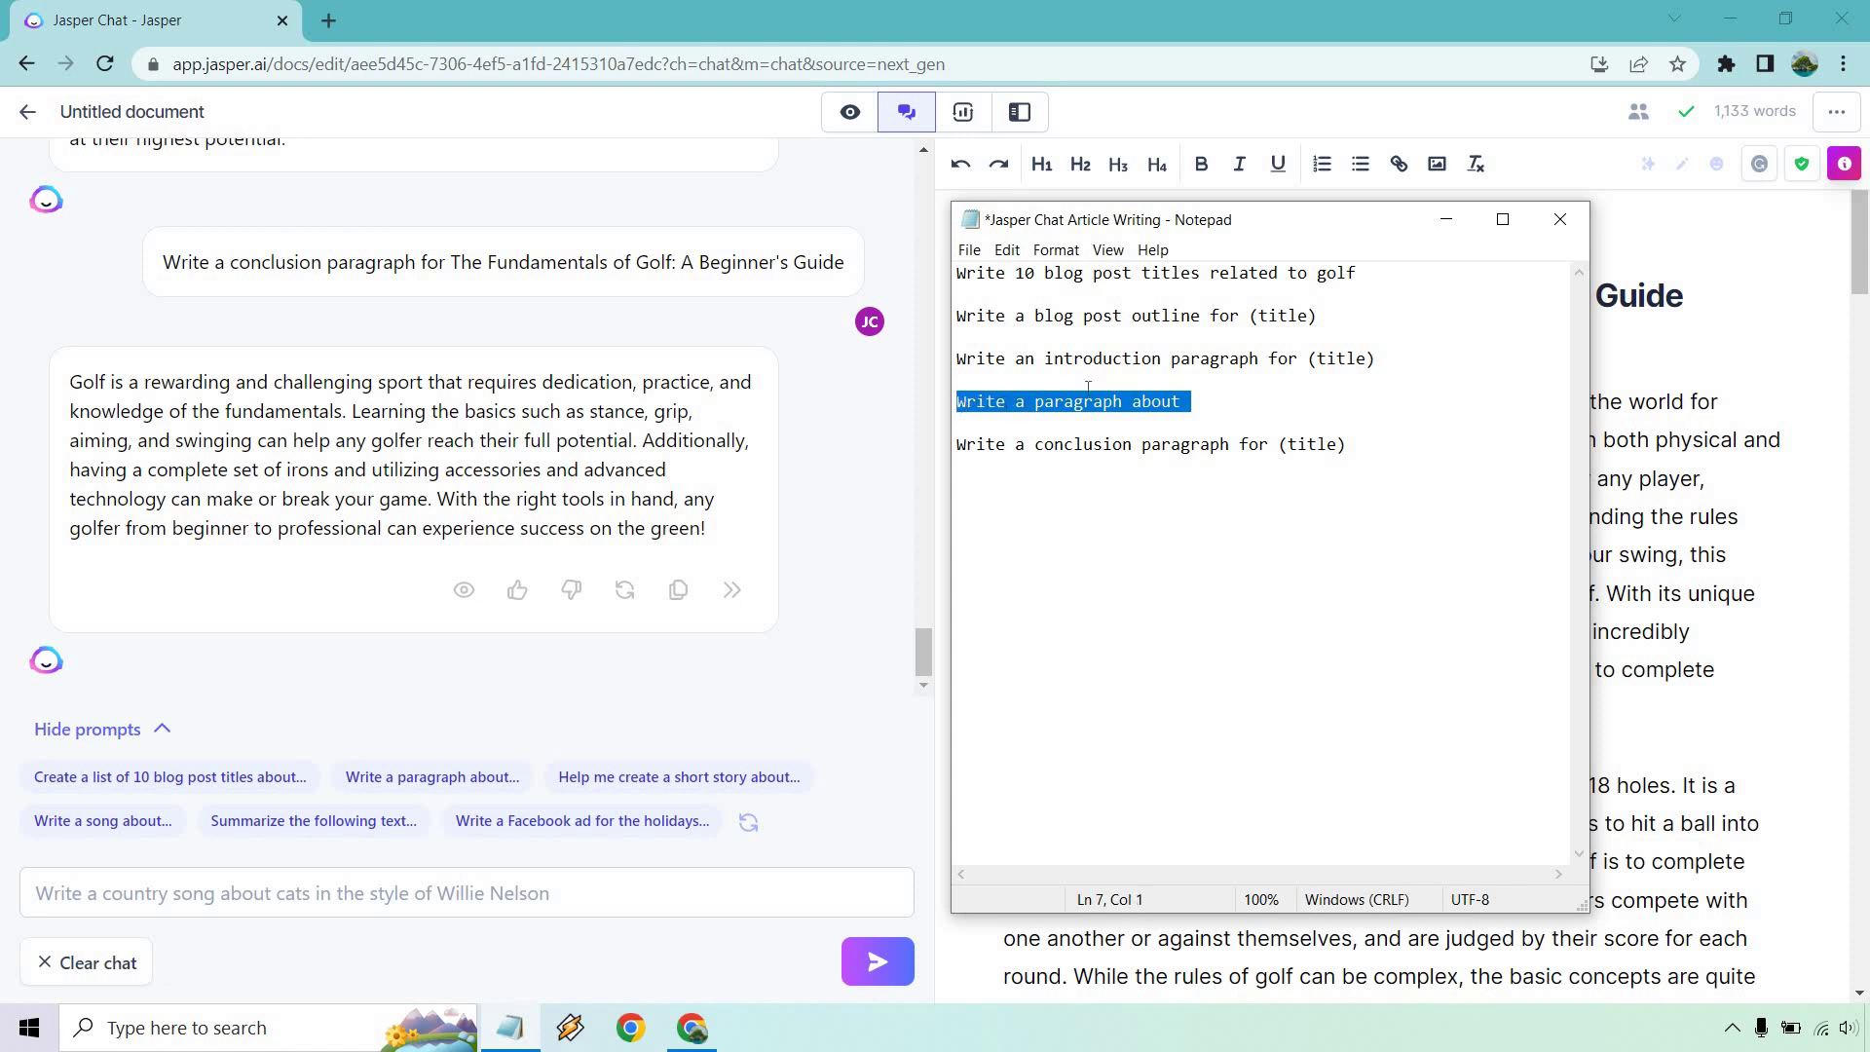
{"action": "left_click", "coordinate": [1446, 219]}
{"action": "scroll", "coordinate": [1624, 536], "scroll_direction": "down", "scroll_amount": 10}
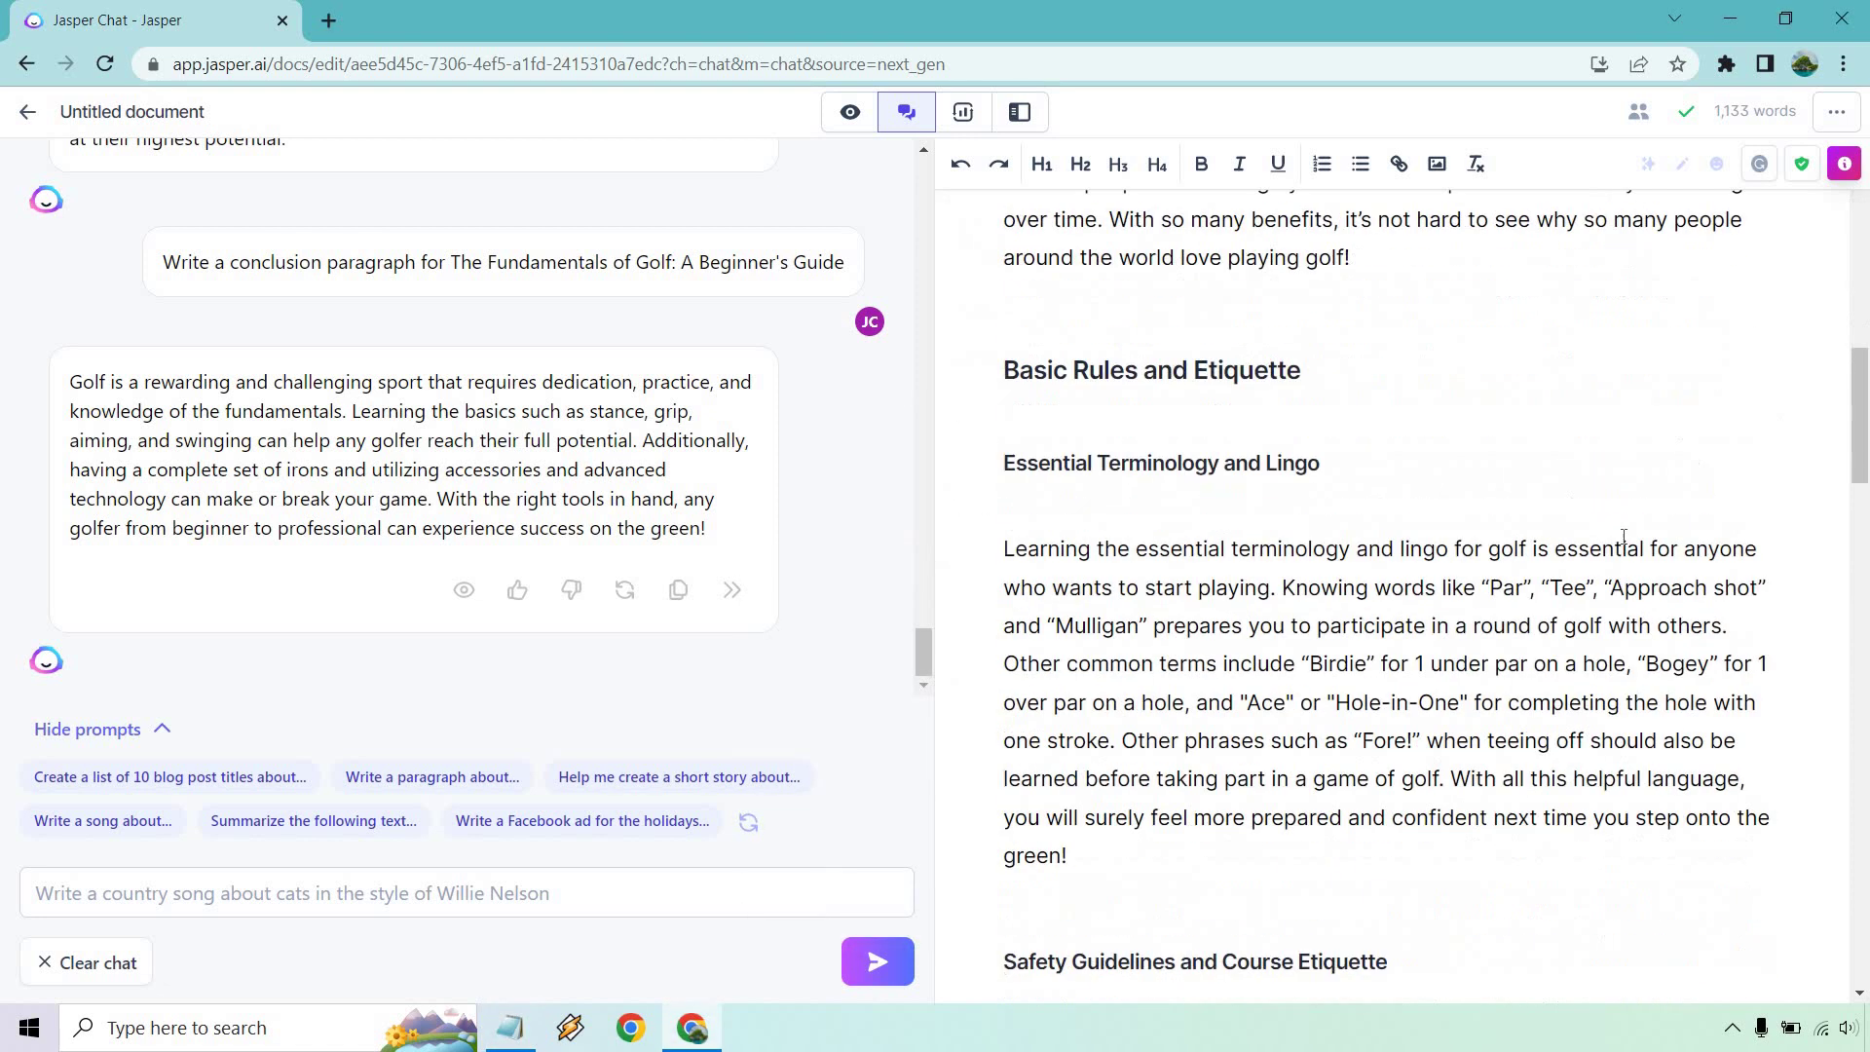
{"action": "scroll", "coordinate": [1623, 537], "scroll_direction": "down", "scroll_amount": 20}
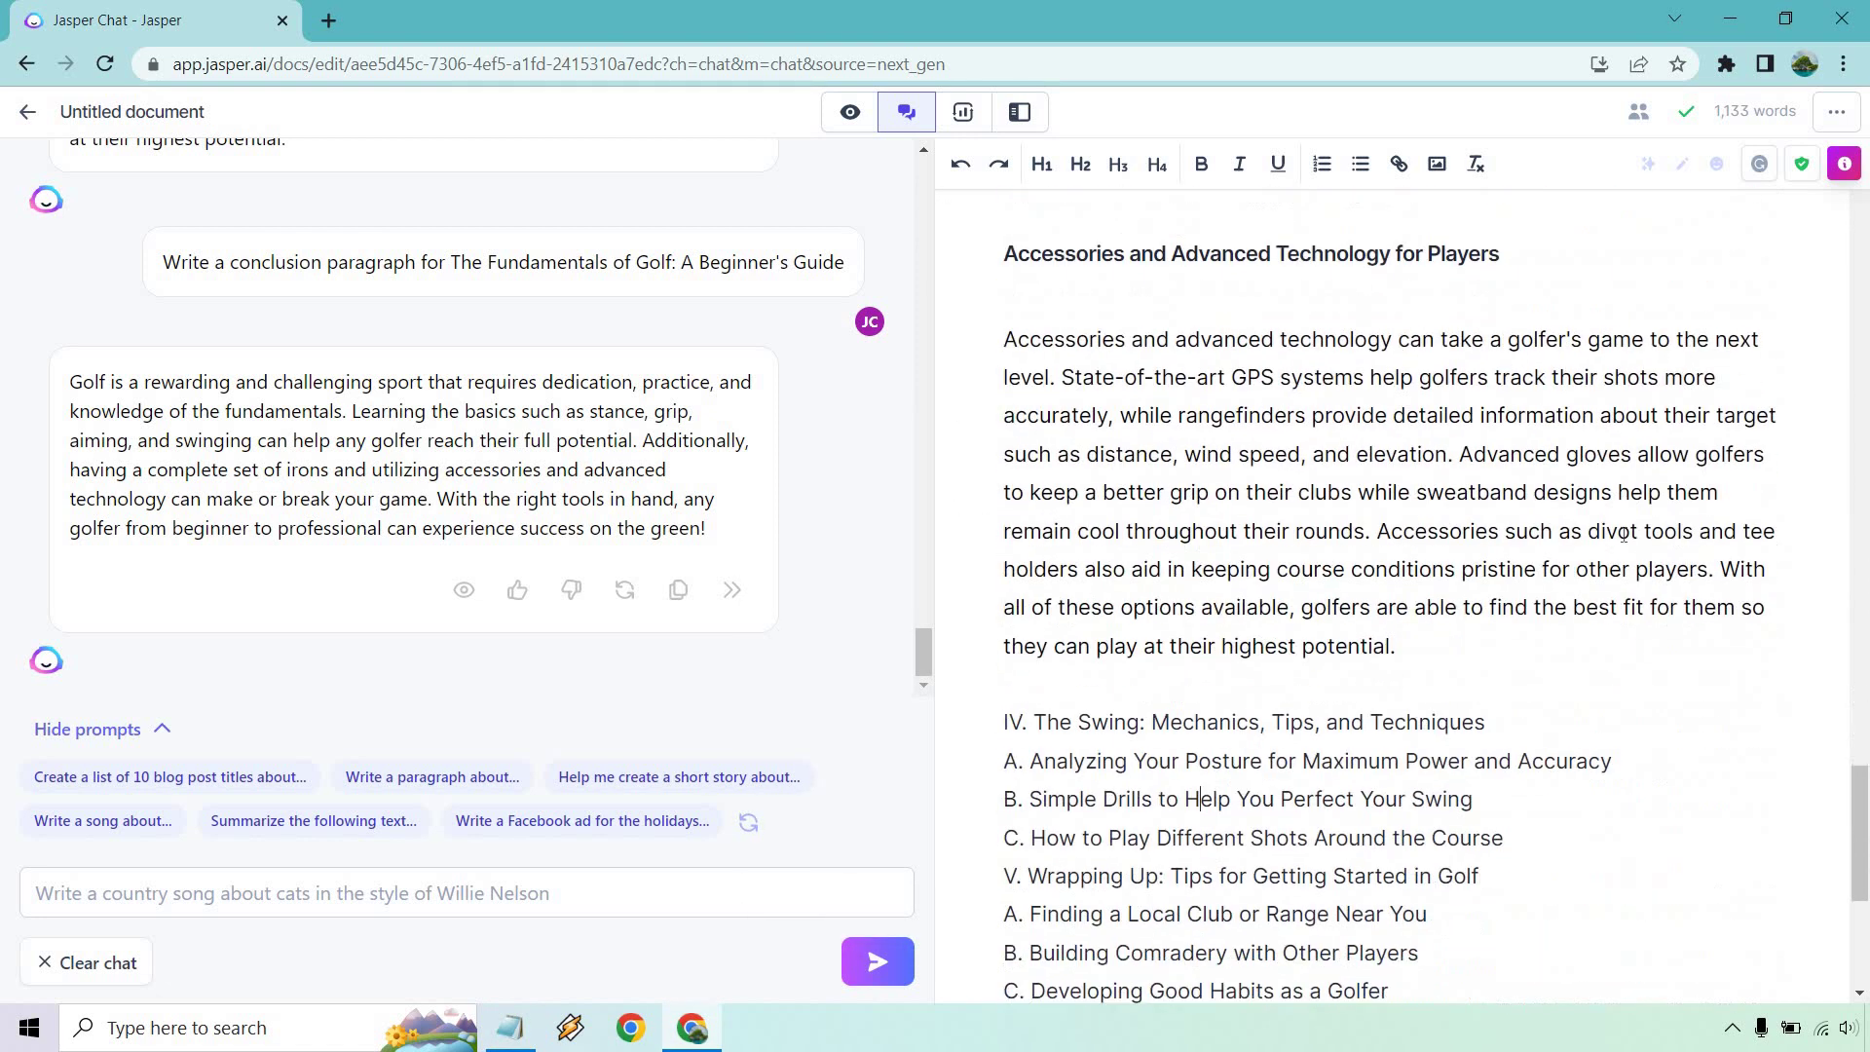
{"action": "scroll", "coordinate": [1623, 534], "scroll_direction": "down", "scroll_amount": 4}
{"action": "left_click_drag", "start_coordinate": [1394, 621], "coordinate": [1003, 357]}
{"action": "left_click", "coordinate": [1722, 548]}
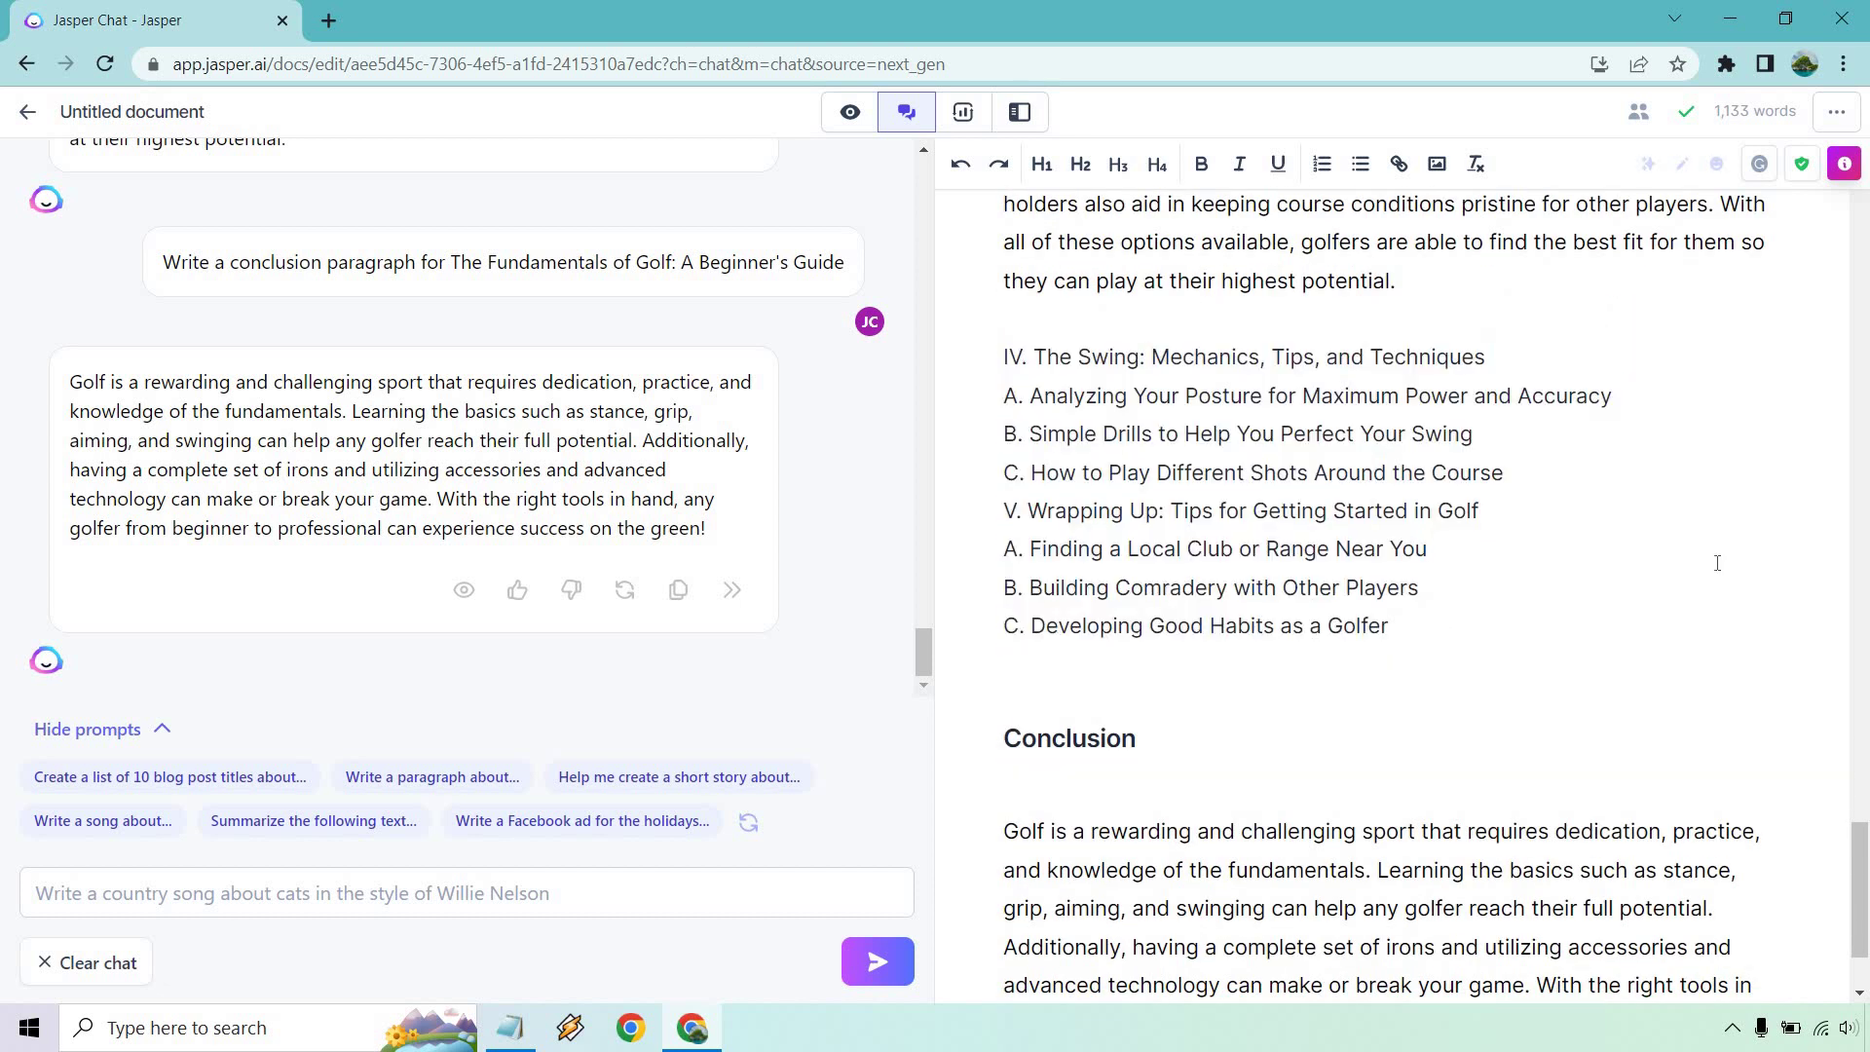
{"action": "scroll", "coordinate": [1723, 560], "scroll_direction": "up", "scroll_amount": 20}
{"action": "scroll", "coordinate": [1726, 575], "scroll_direction": "up", "scroll_amount": 10}
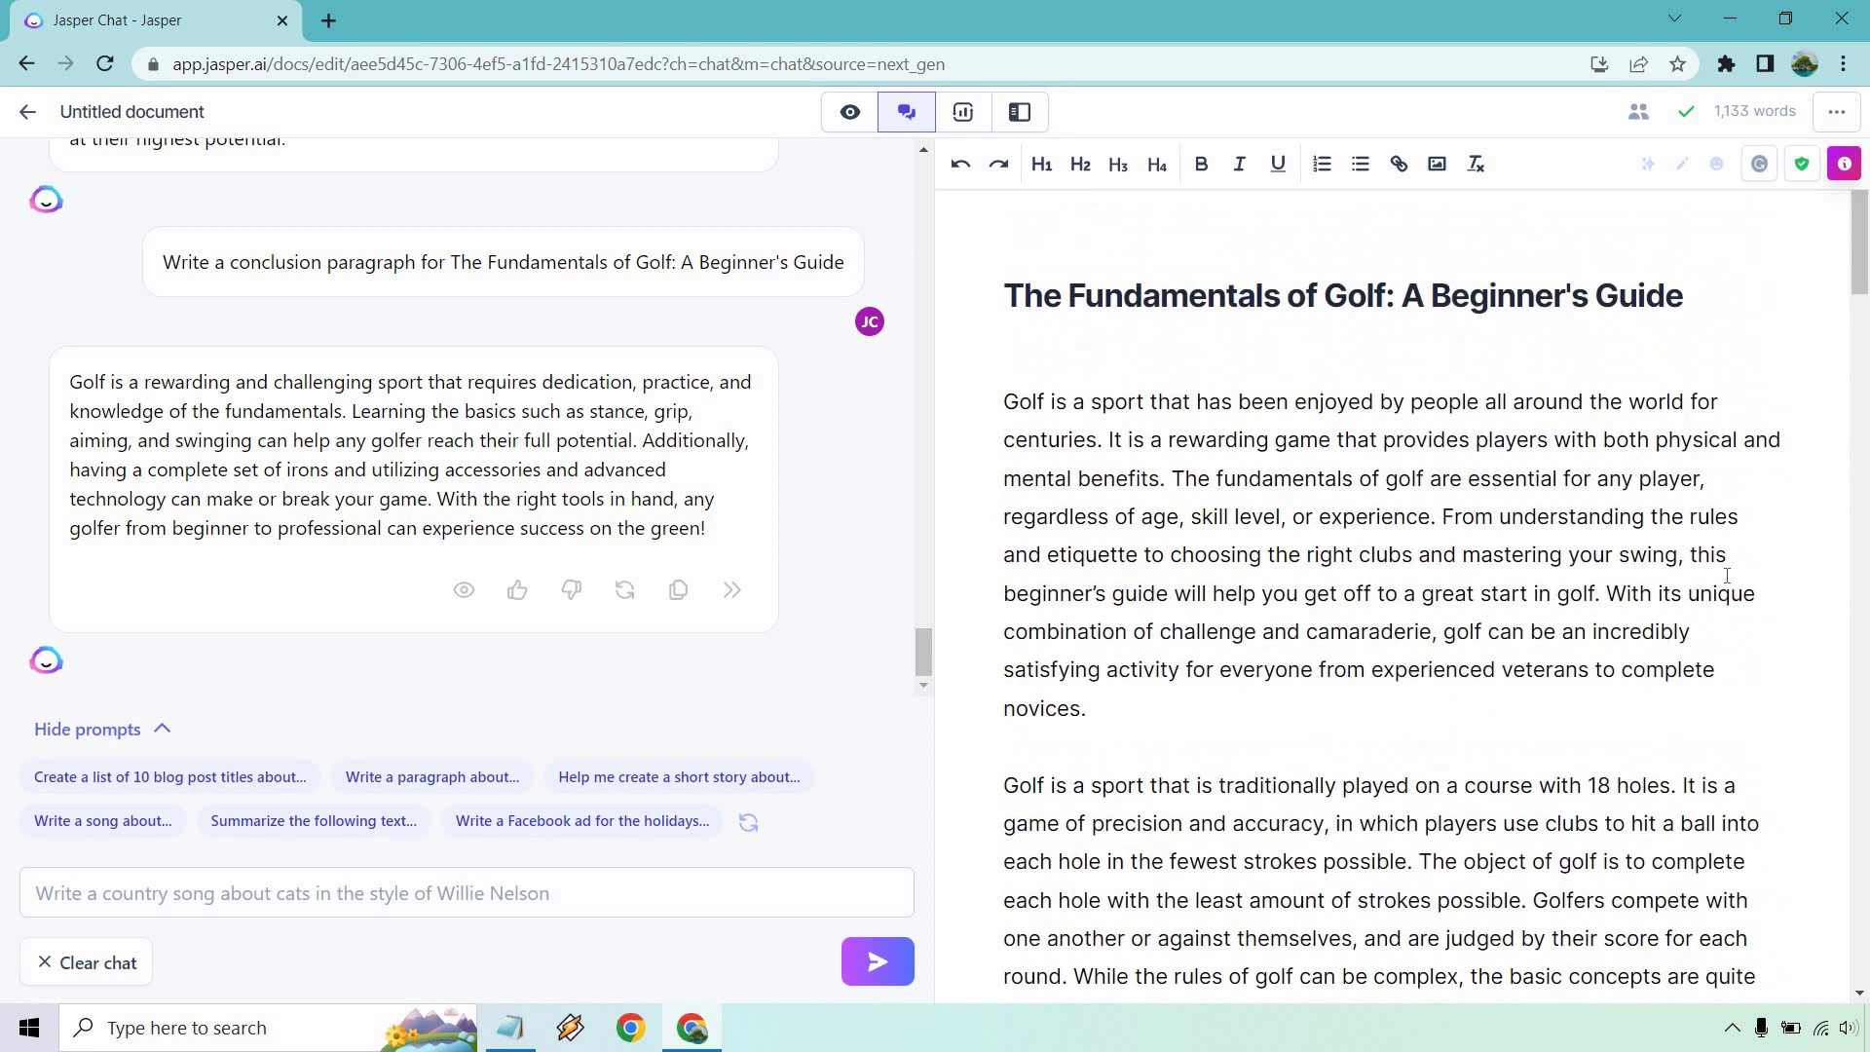